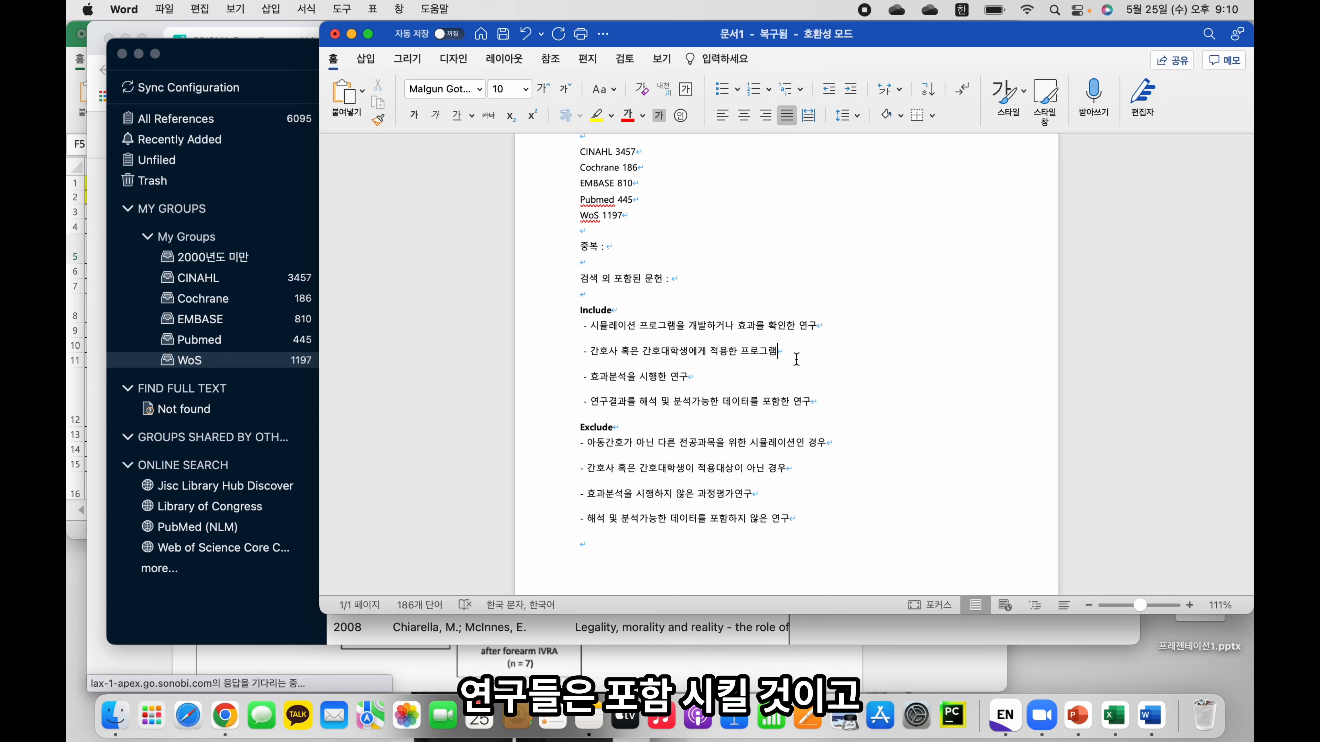
drag(699, 380, 578, 378)
click(727, 383)
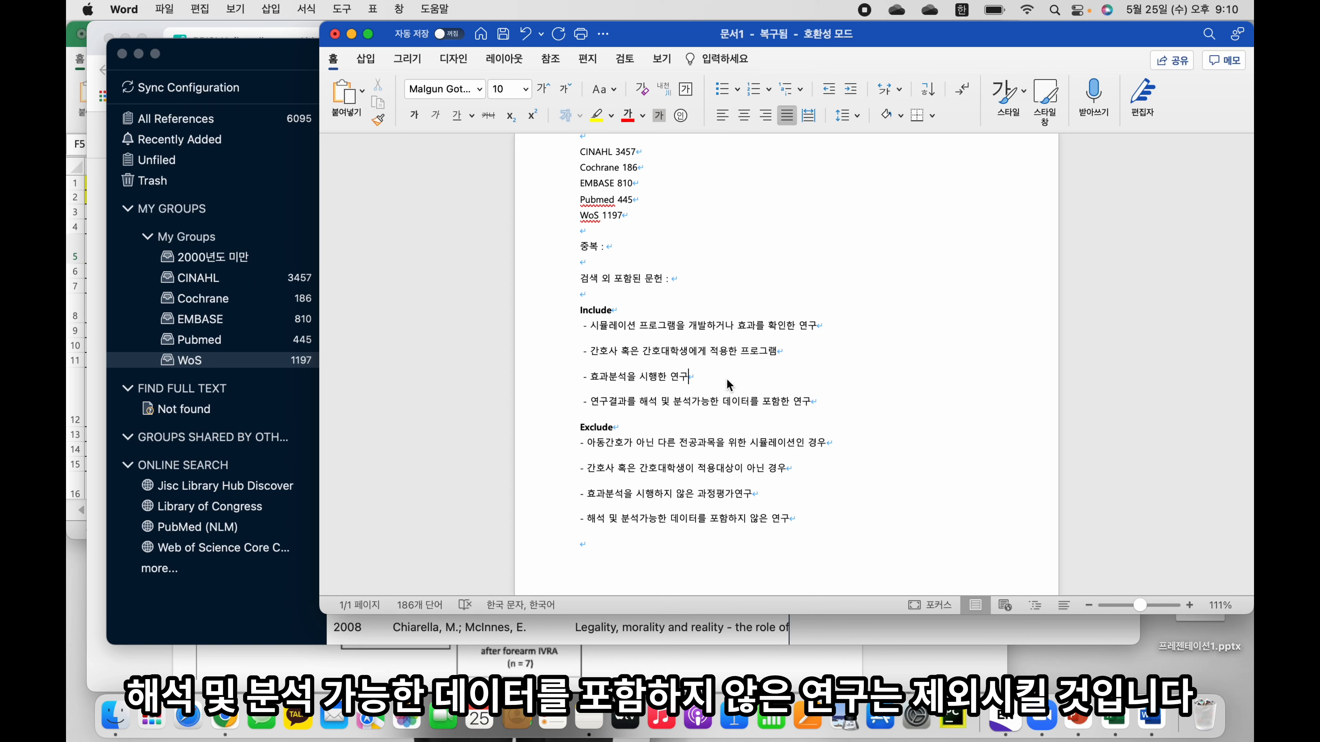
scroll(727, 382, up, 1)
click(622, 271)
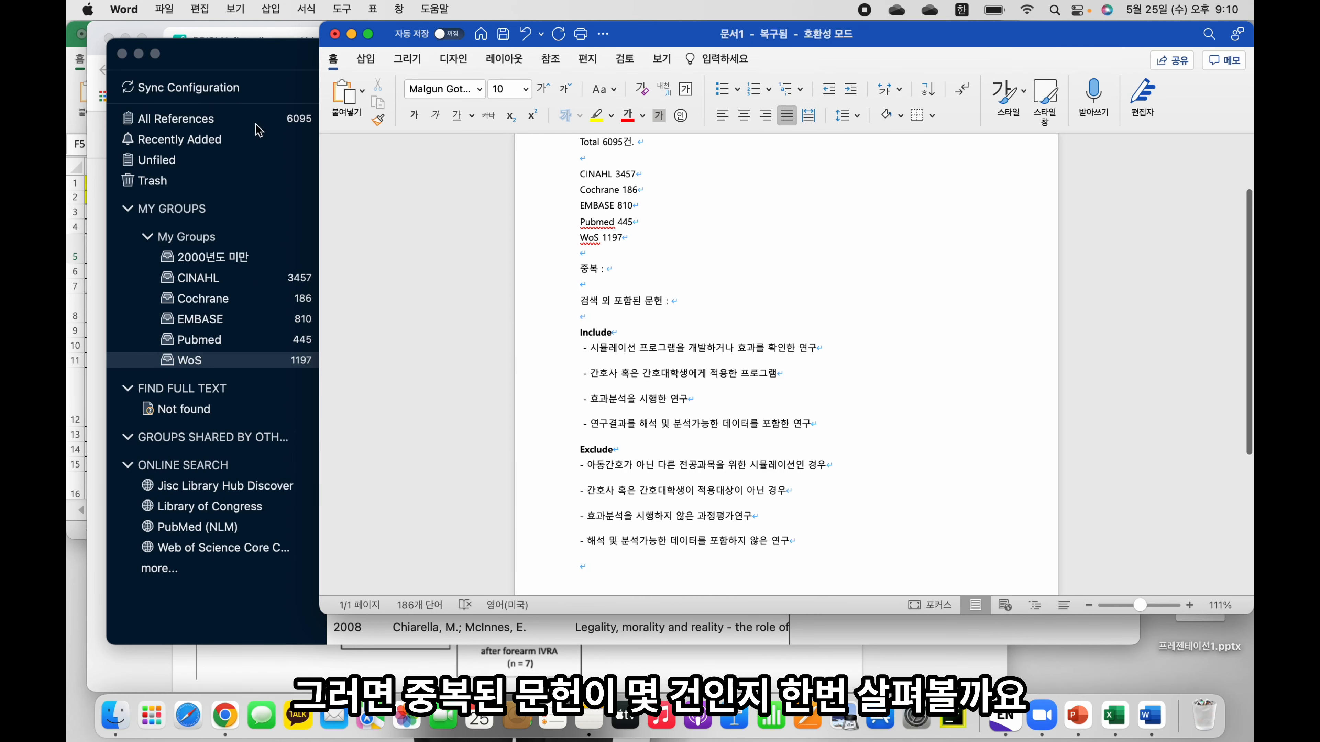
Switch to EndNote and run Find Duplicates on All References
click(252, 55)
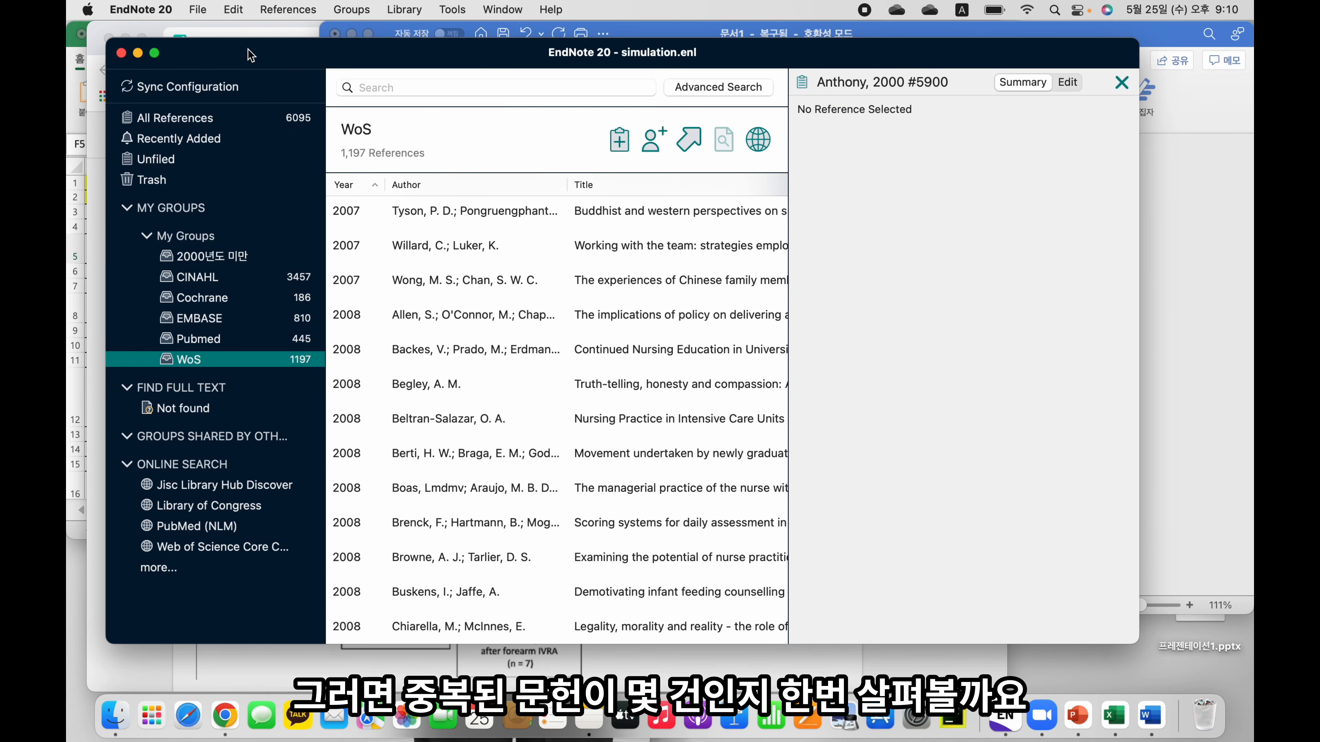
click(255, 119)
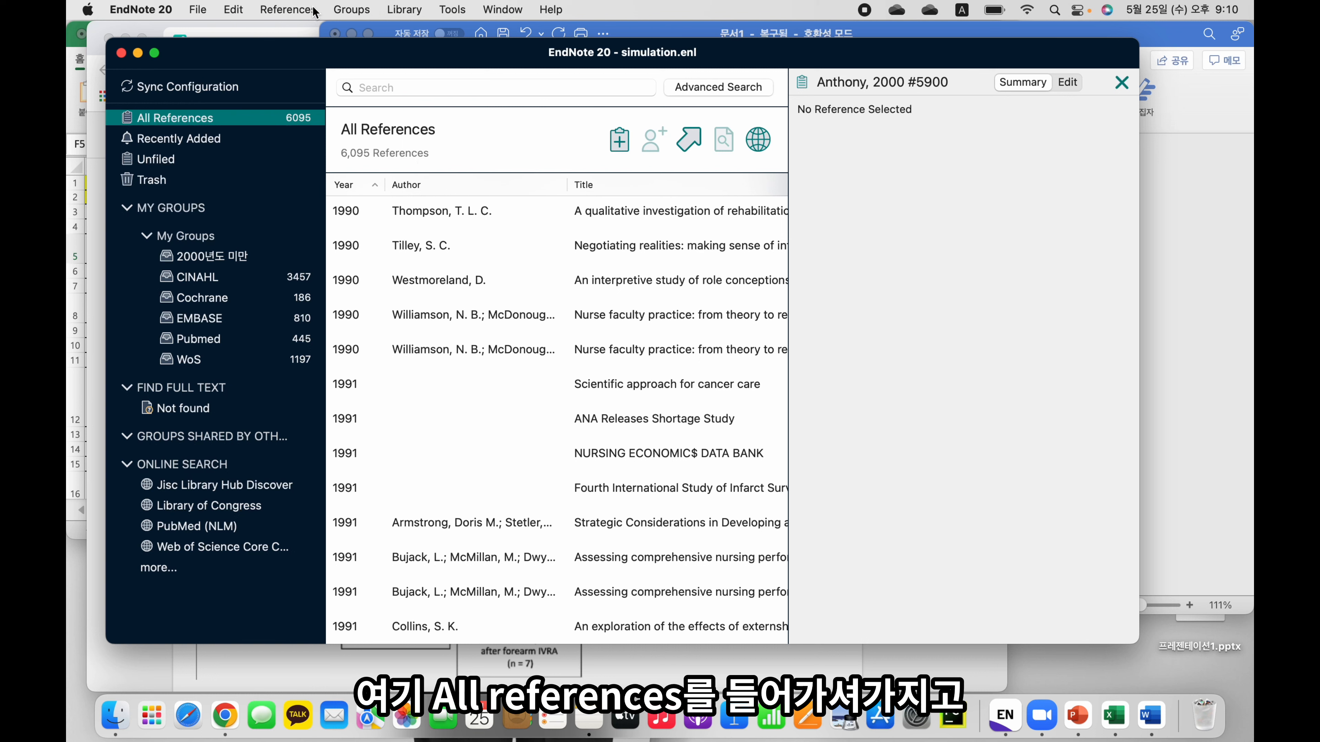
click(404, 9)
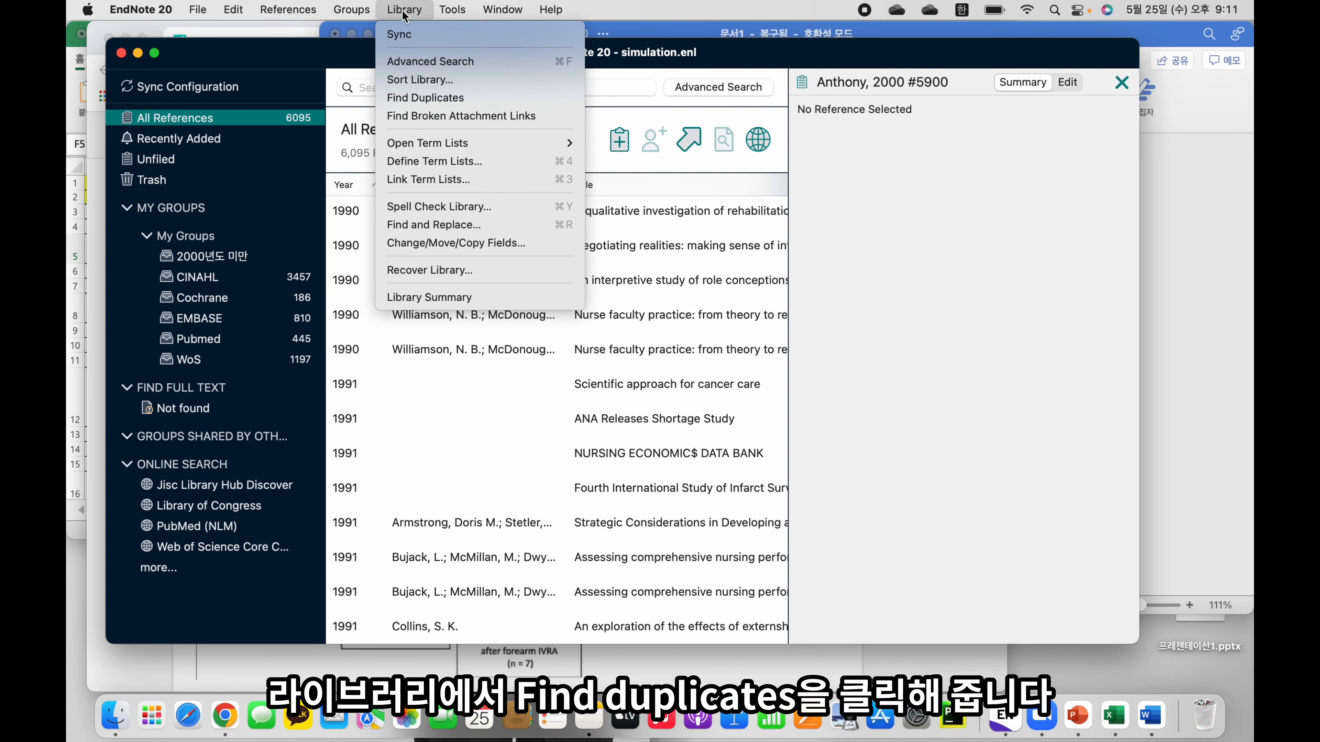
click(424, 101)
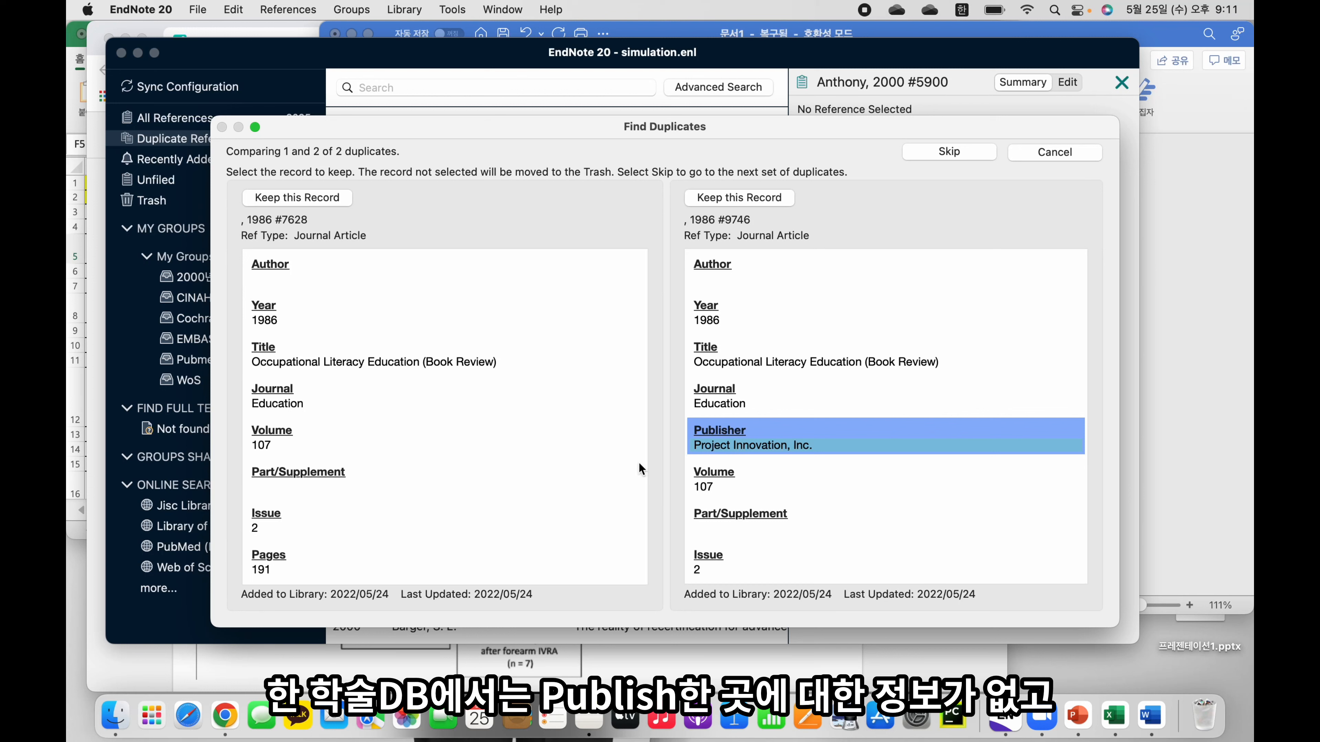
Compare the two 1986 records of "Occupational Literacy Education (Book Review)" and skip to the next duplicate set
scroll(615, 484, down, 1)
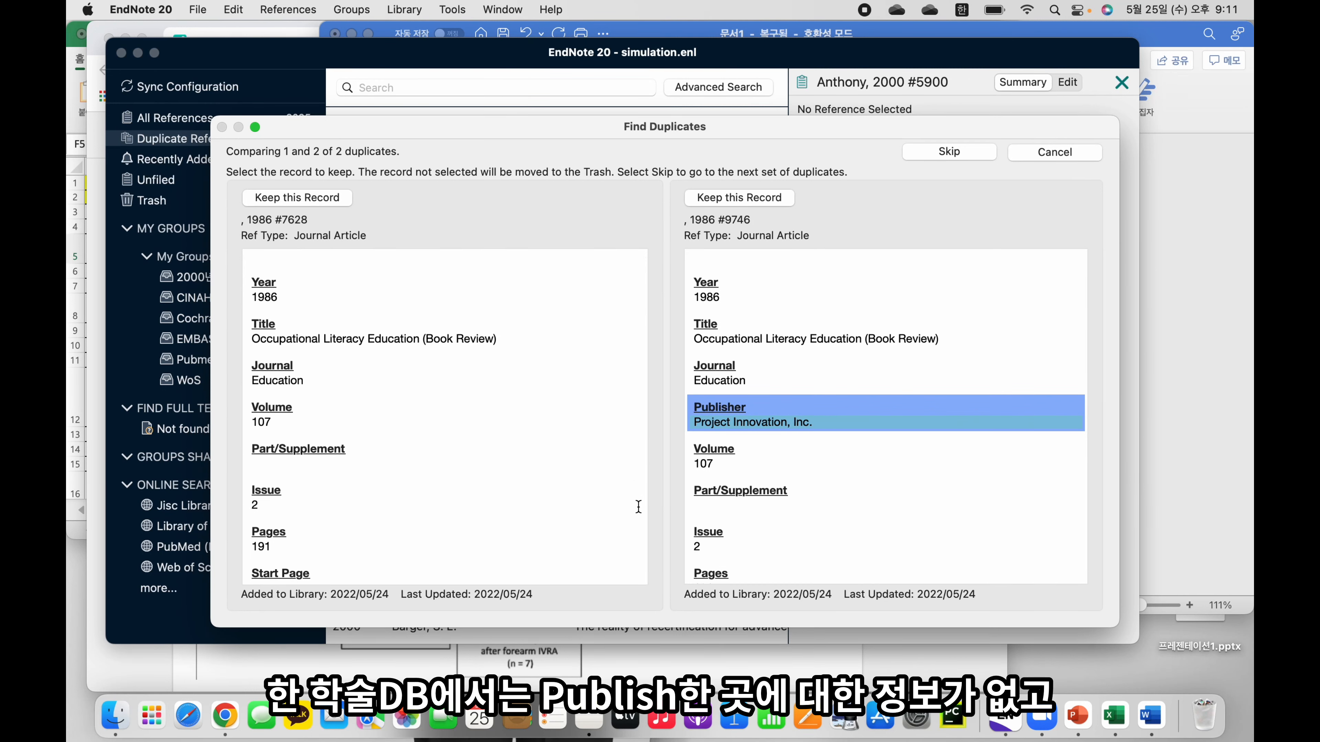
scroll(754, 483, down, 2)
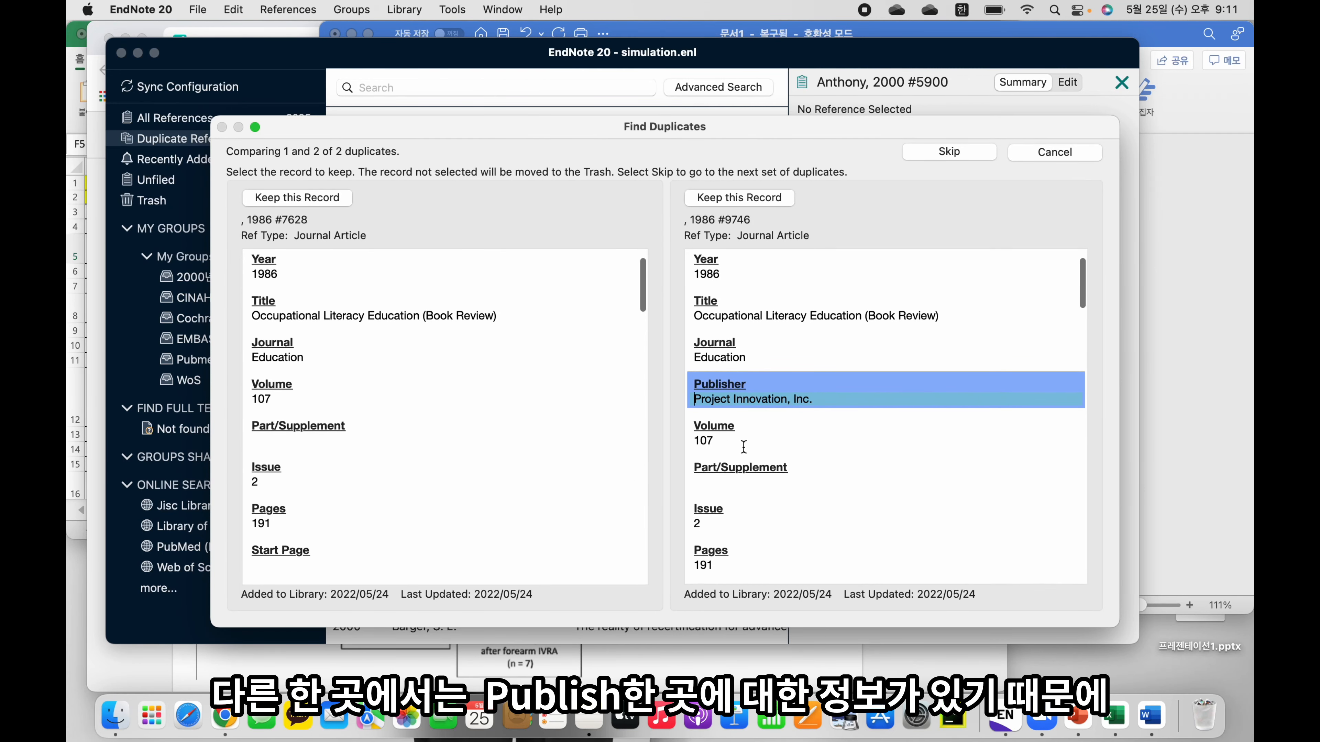
scroll(764, 425, down, 1)
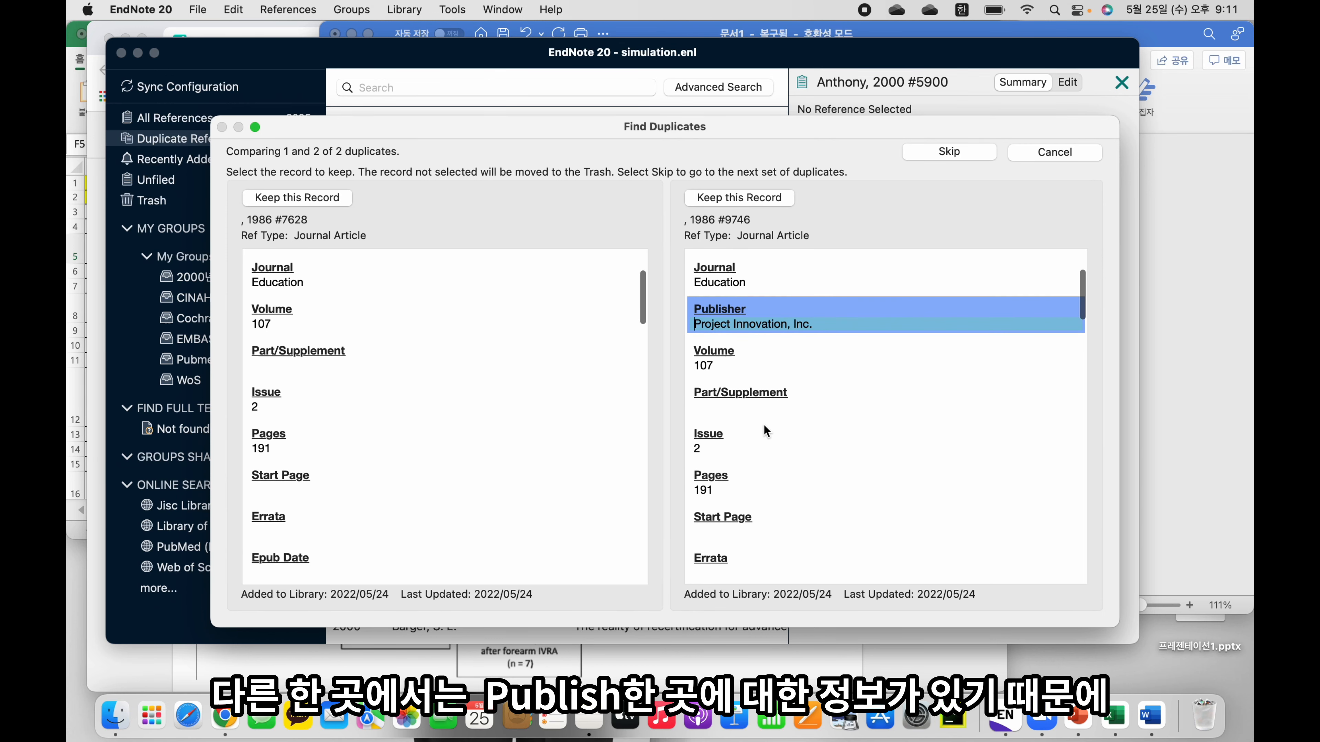
scroll(764, 426, up, 3)
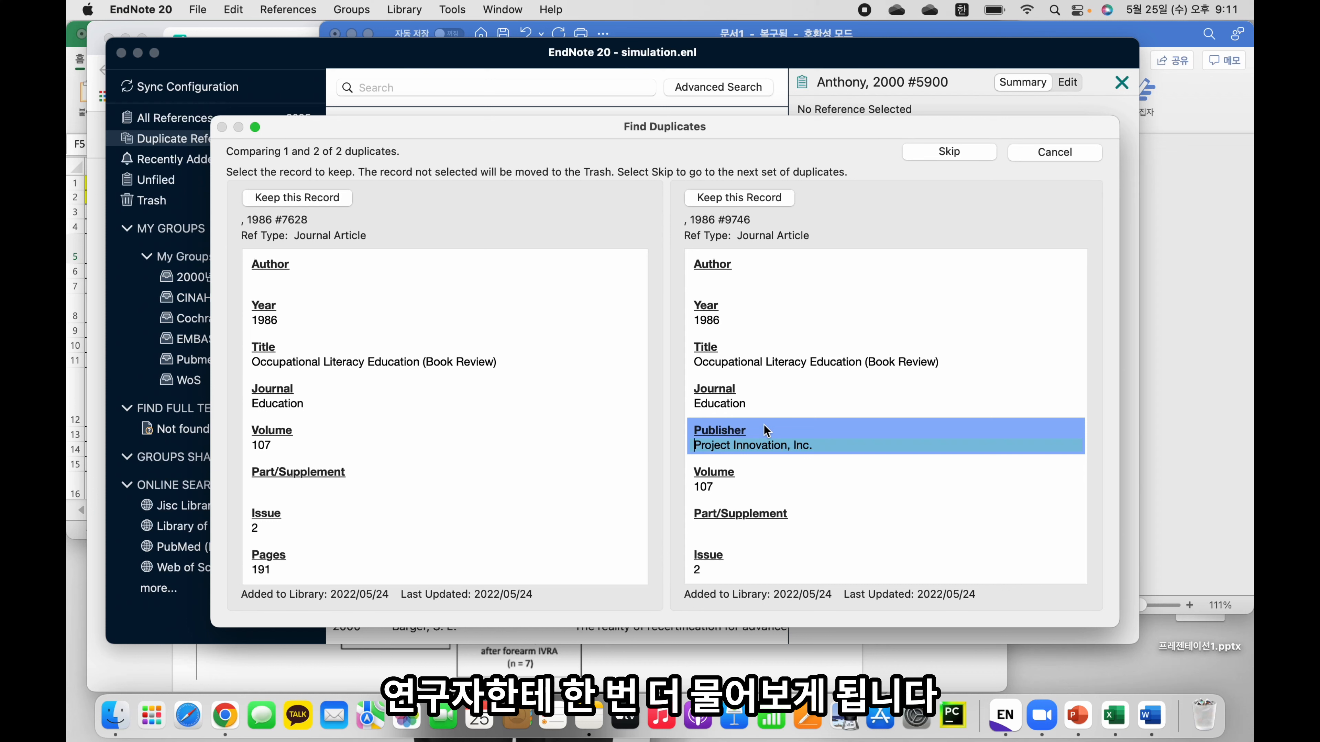
click(946, 156)
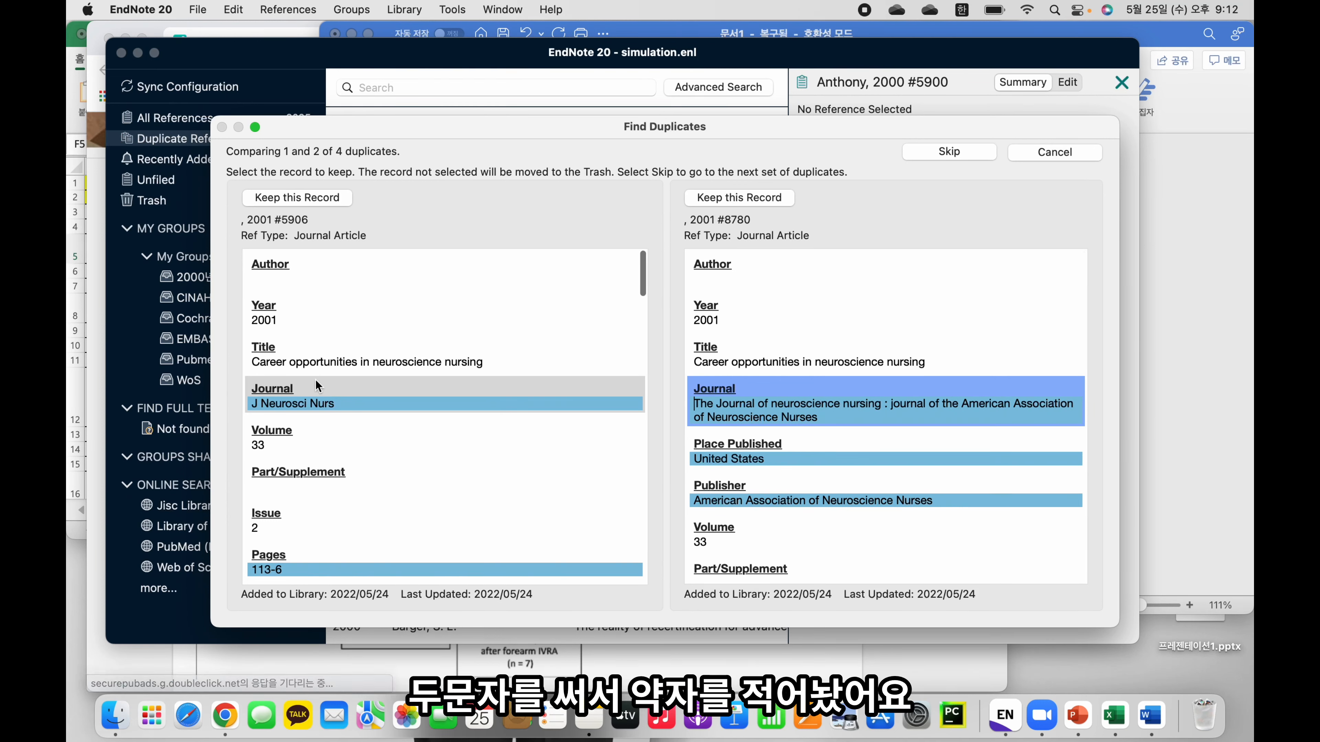
Compare the differing fields of the 2001 "Career opportunities in neuroscience nursing" records and skip that set
click(339, 407)
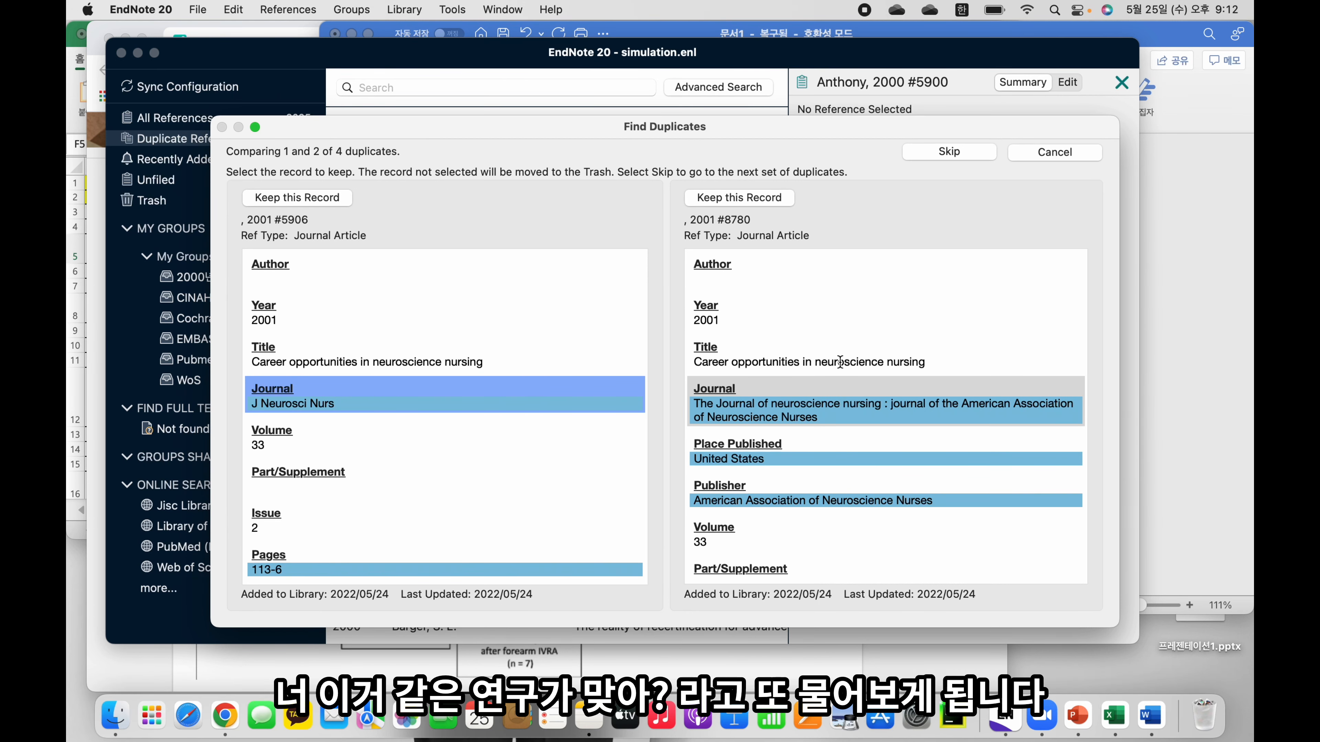
scroll(839, 361, down, 3)
scroll(852, 333, up, 3)
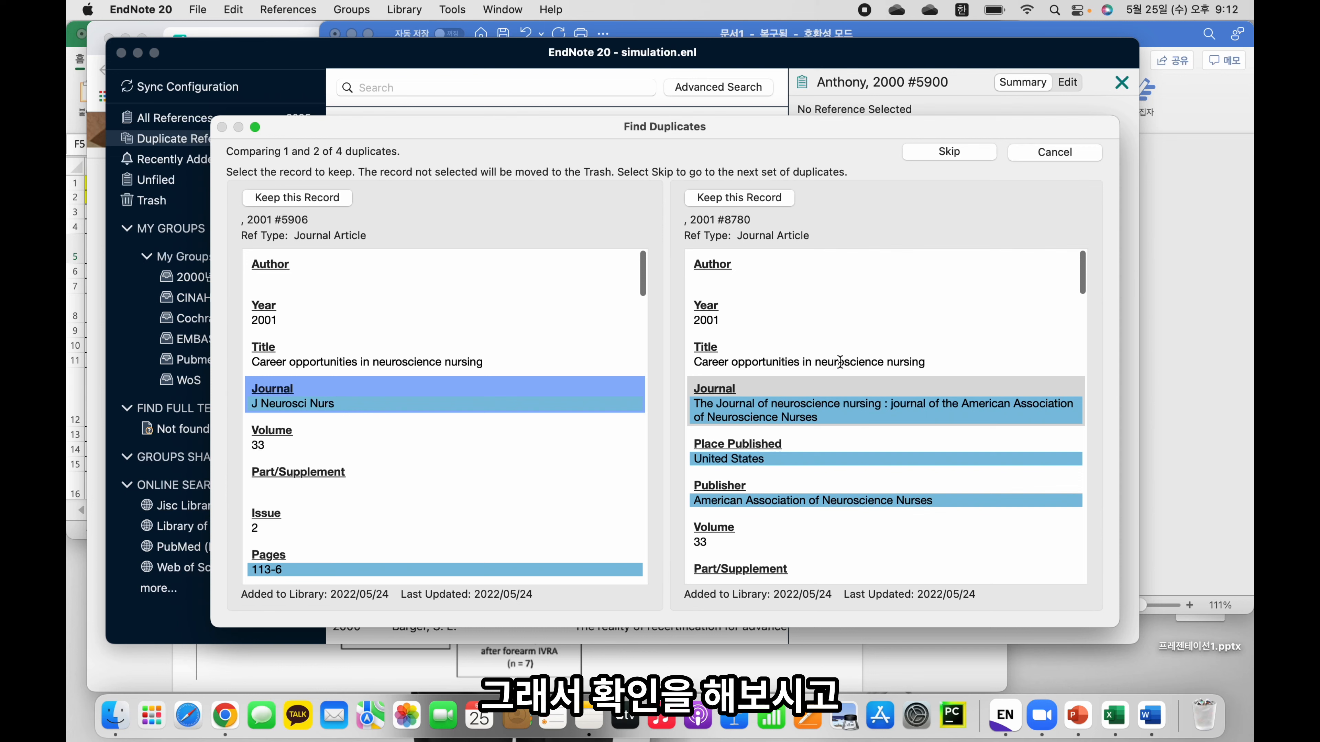
click(944, 151)
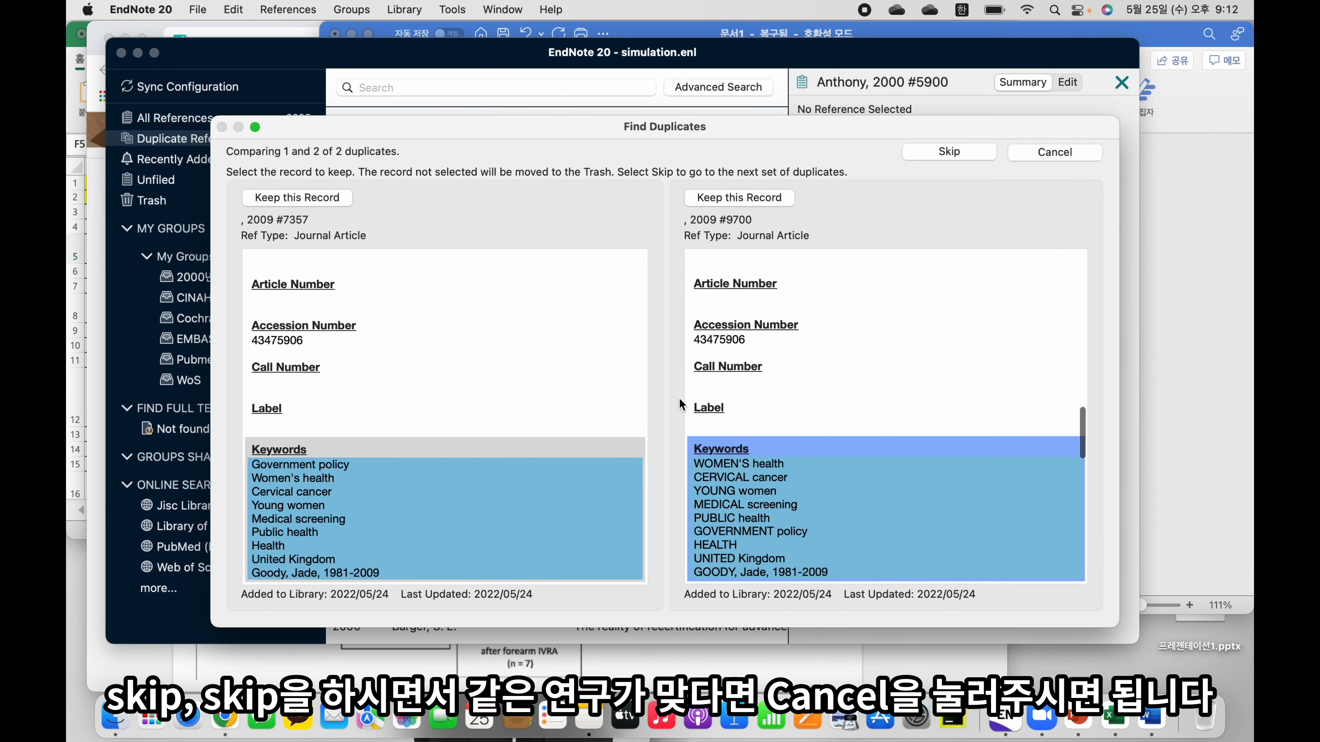
Compare the 2009 "No cervical screening till age 25 in England" records and cancel the remaining one-by-one comparison
scroll(629, 429, down, 1)
scroll(629, 430, up, 10)
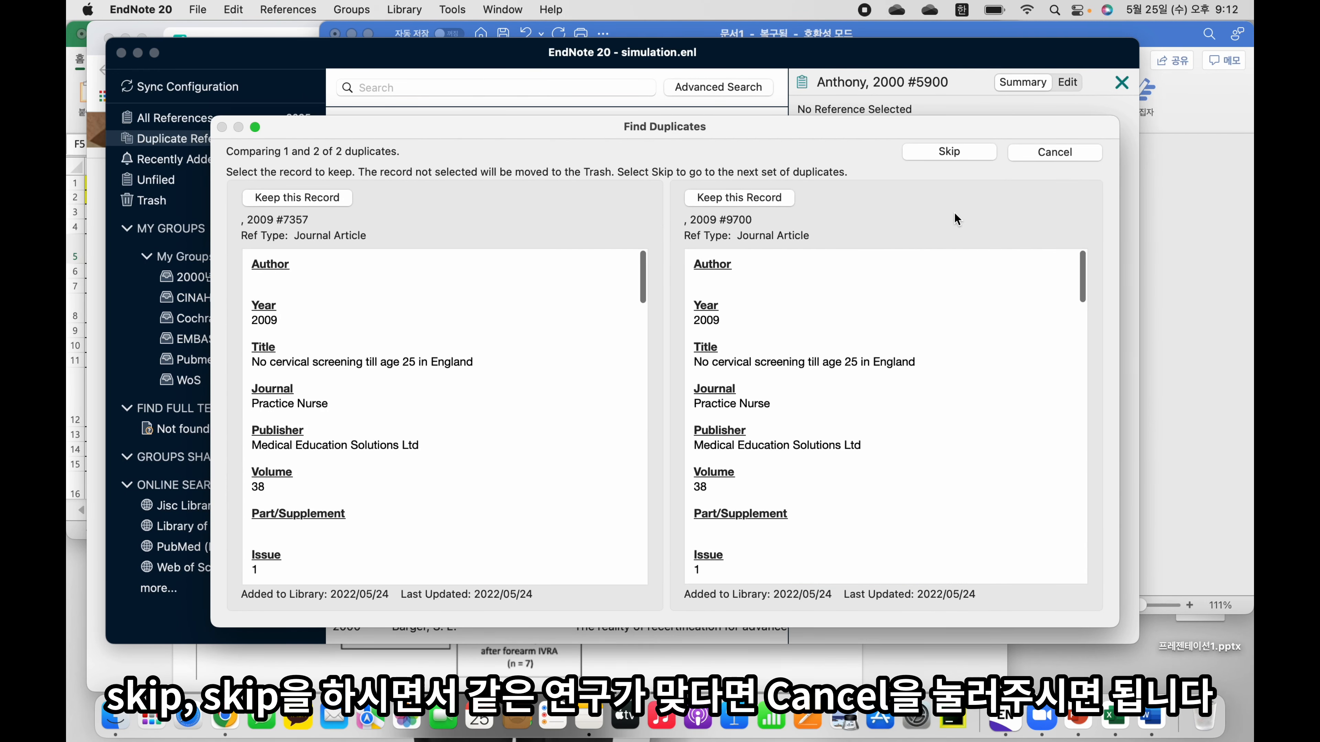
click(1043, 151)
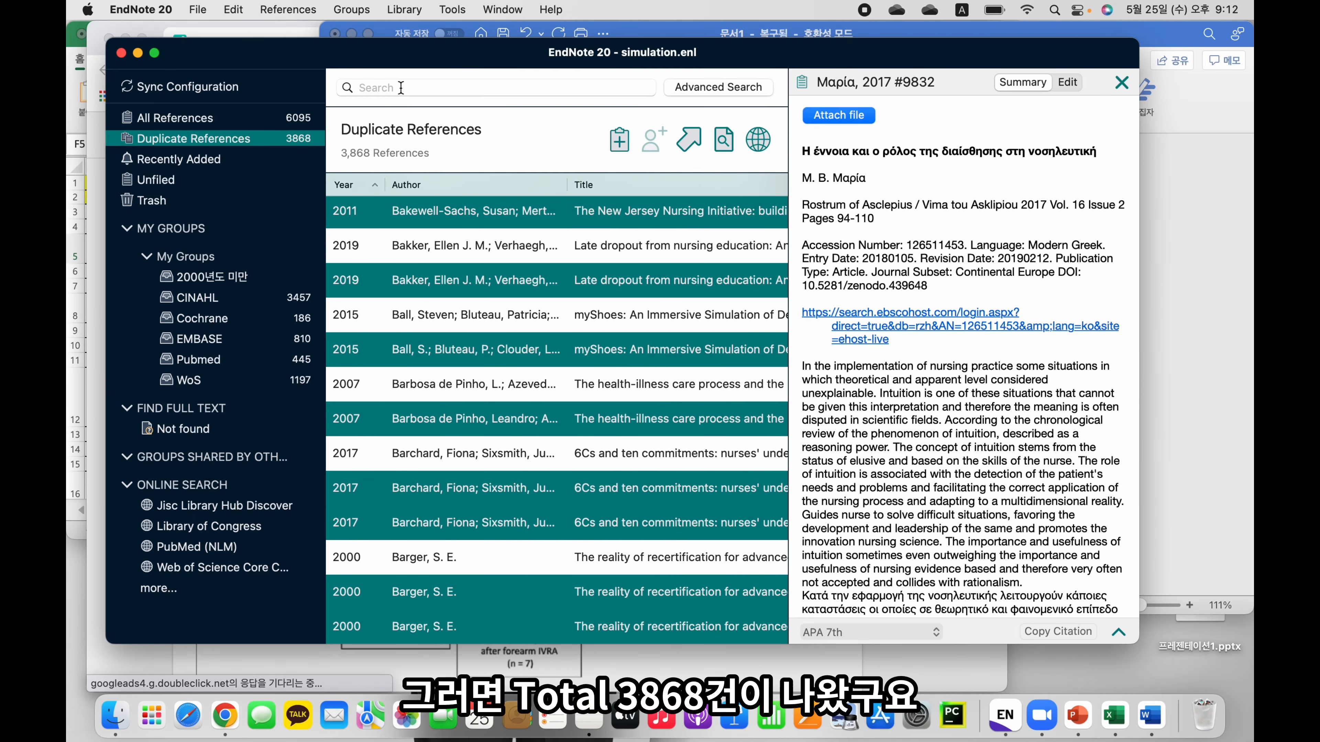
click(413, 11)
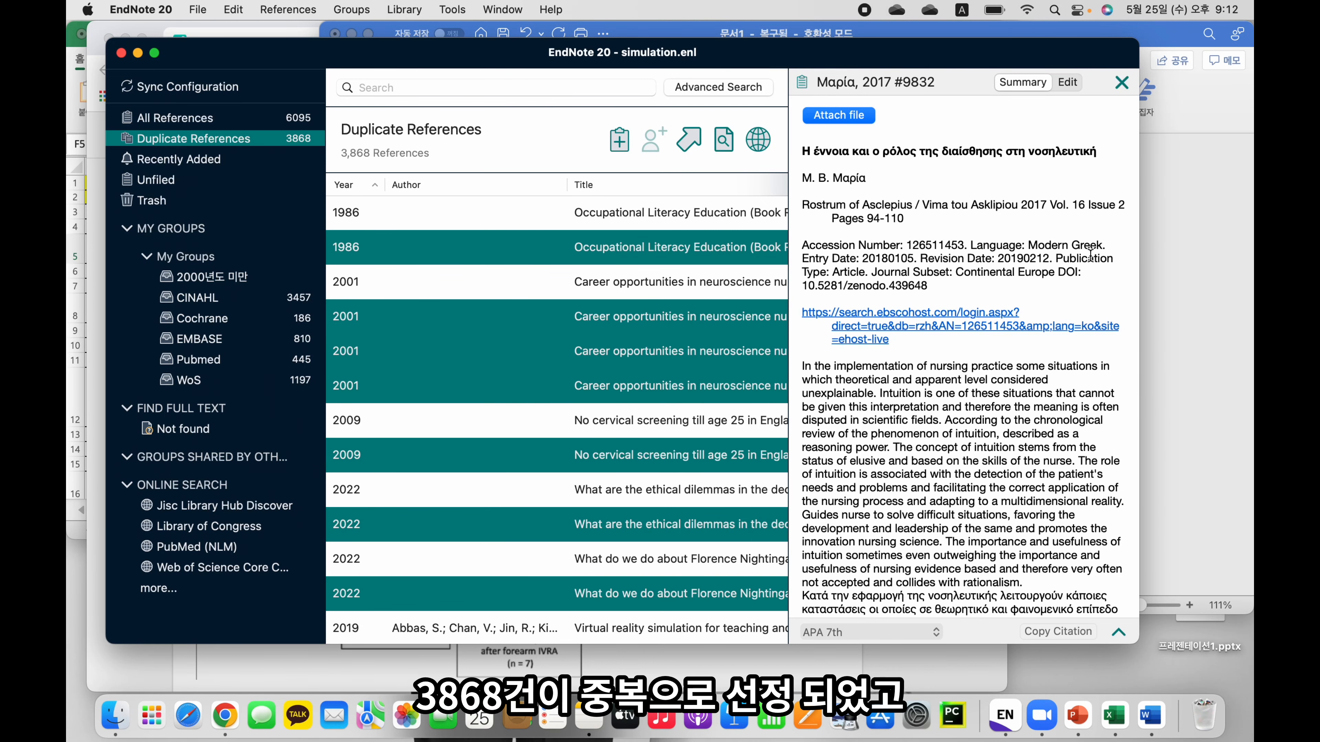
Switch to the Word document and enter 3868건 after the 중복 label
click(1201, 296)
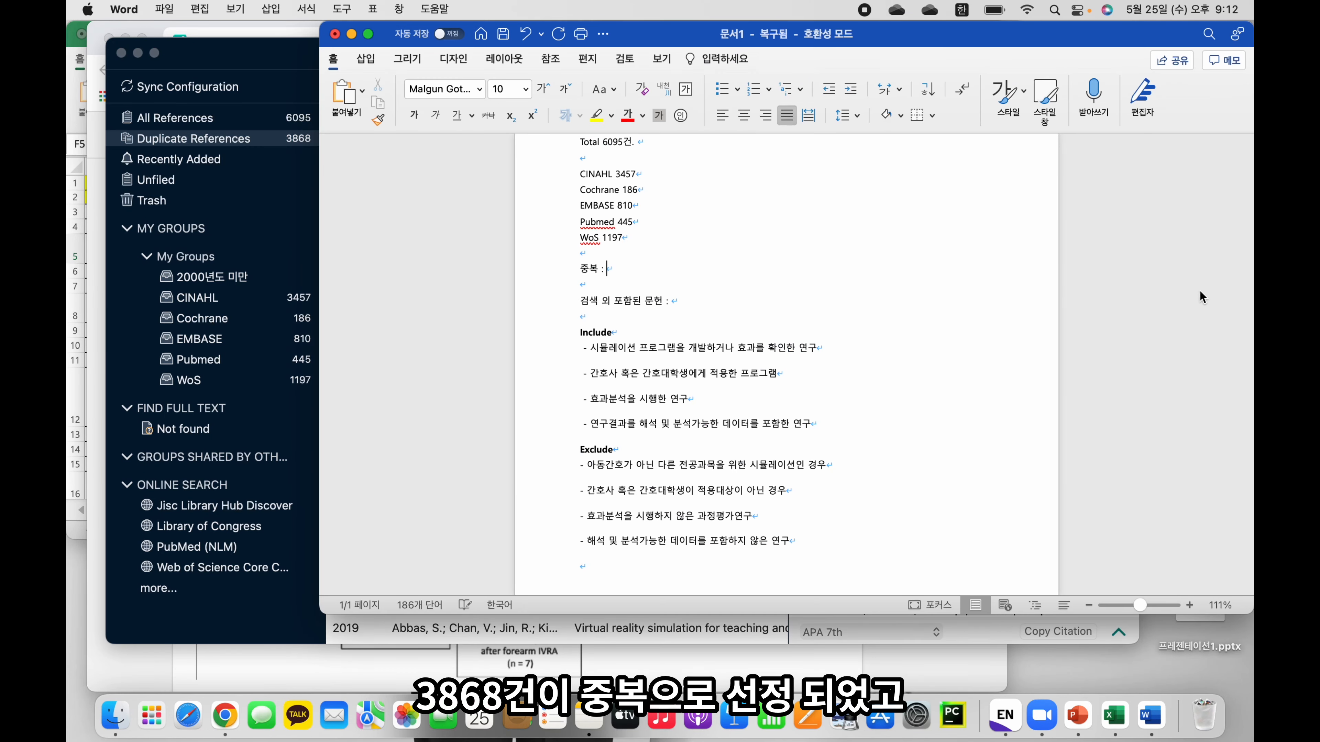
click(698, 260)
text(3868)
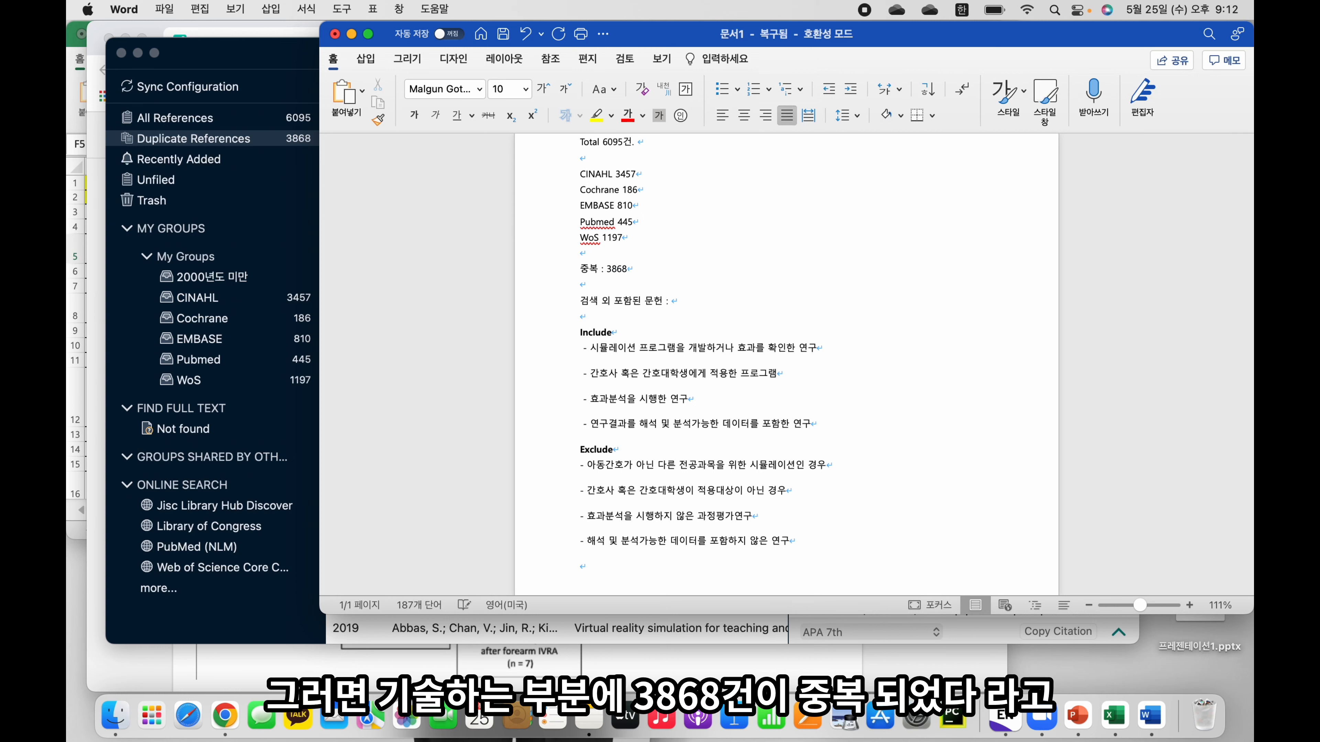
text(건)
Switch to EndNote, delete the highlighted duplicate references, and check the Trash against the remaining Duplicate References group
click(249, 141)
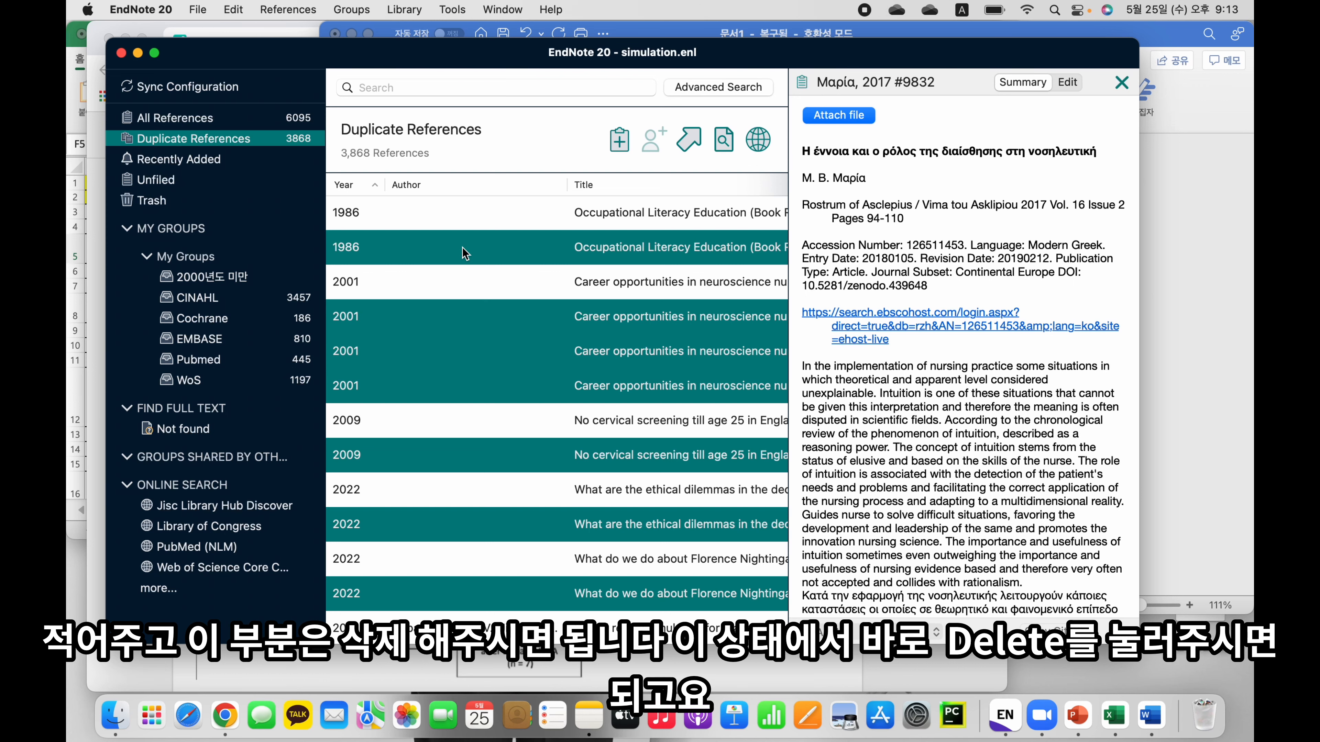
key(Delete)
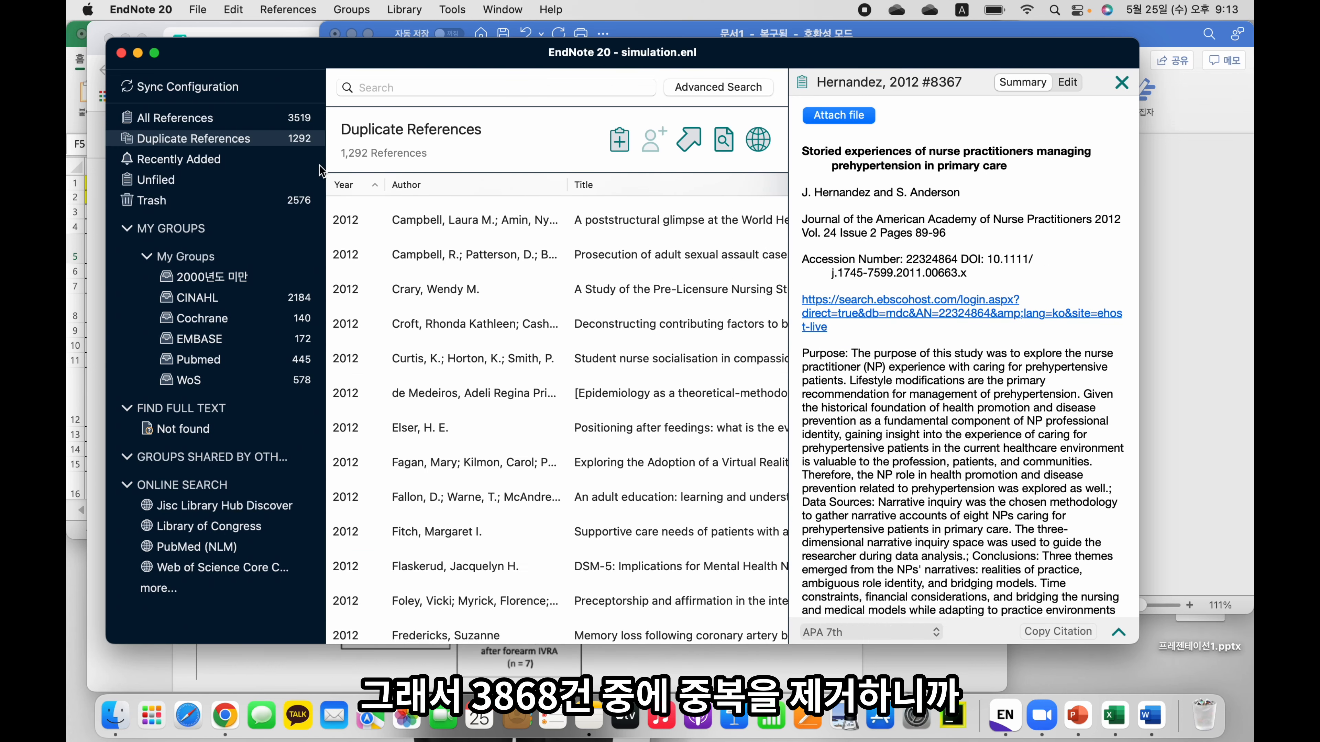
click(298, 204)
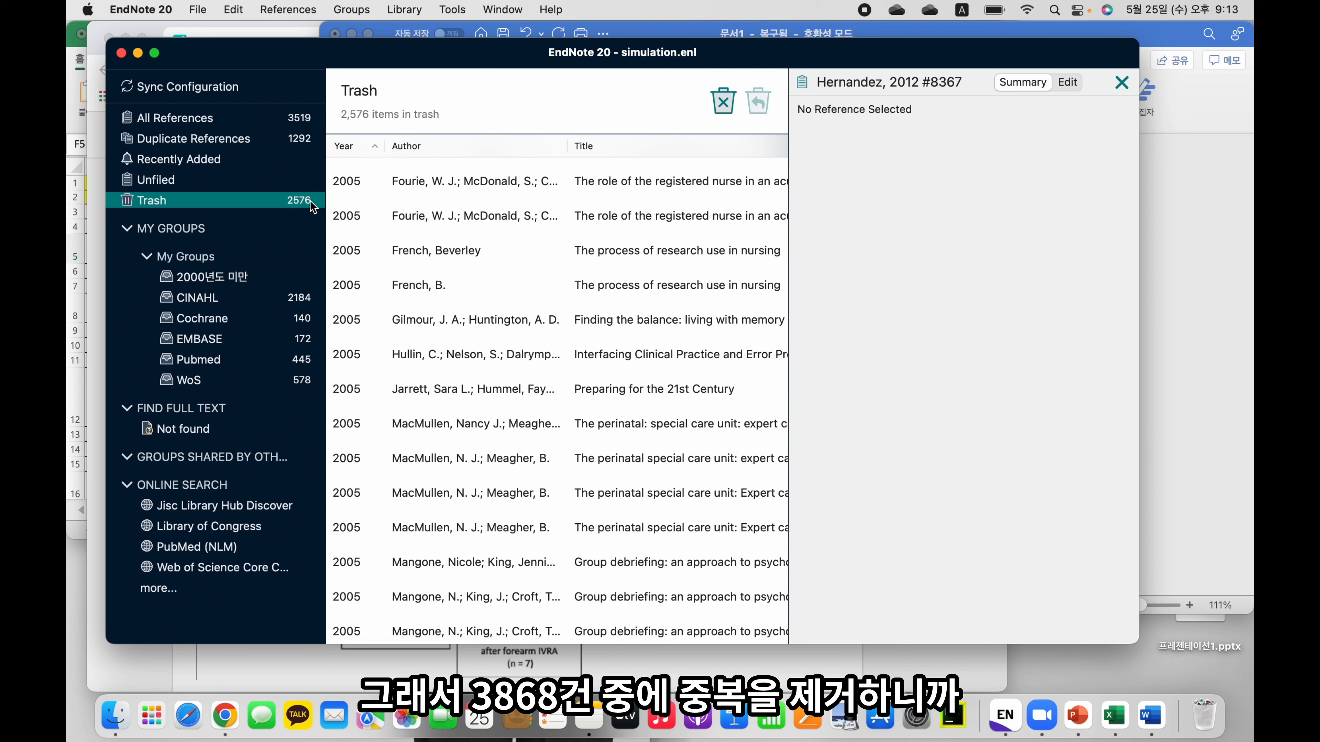
click(294, 139)
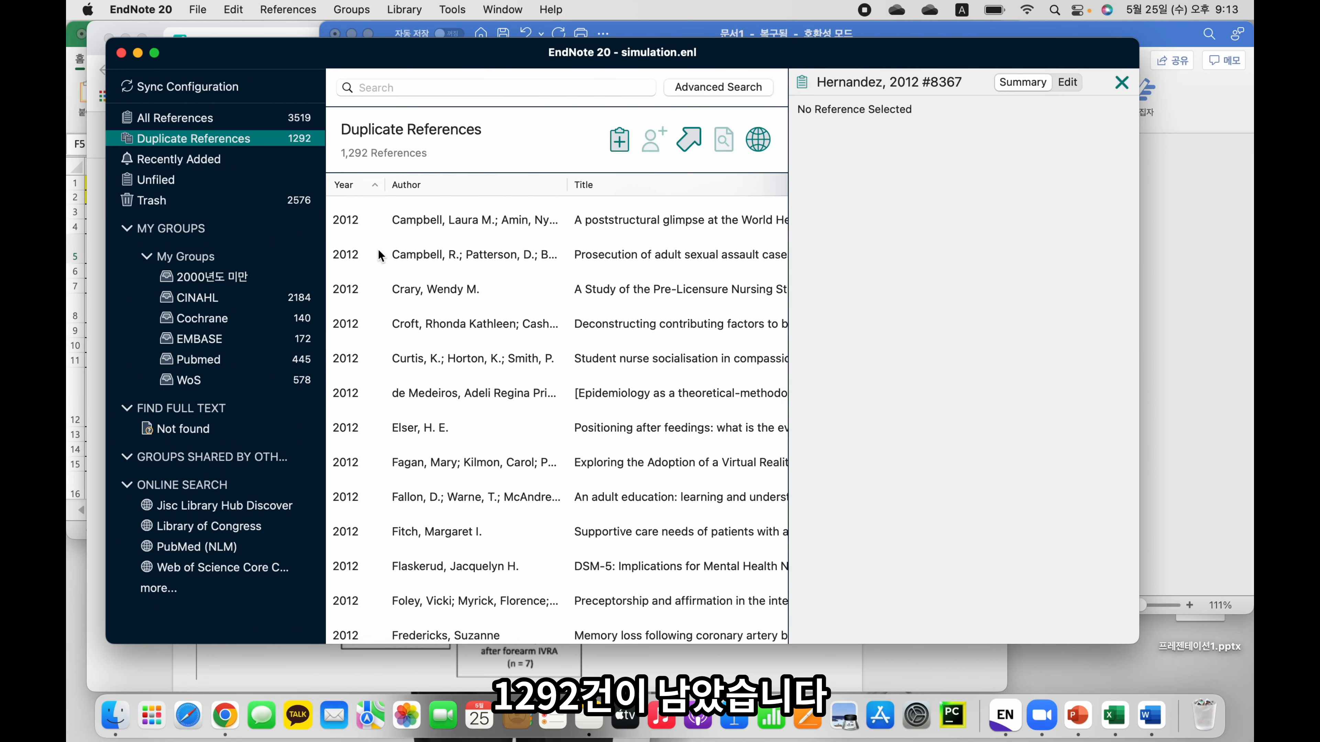
Run Find Duplicates again on All References to check for leftover duplicates
click(296, 119)
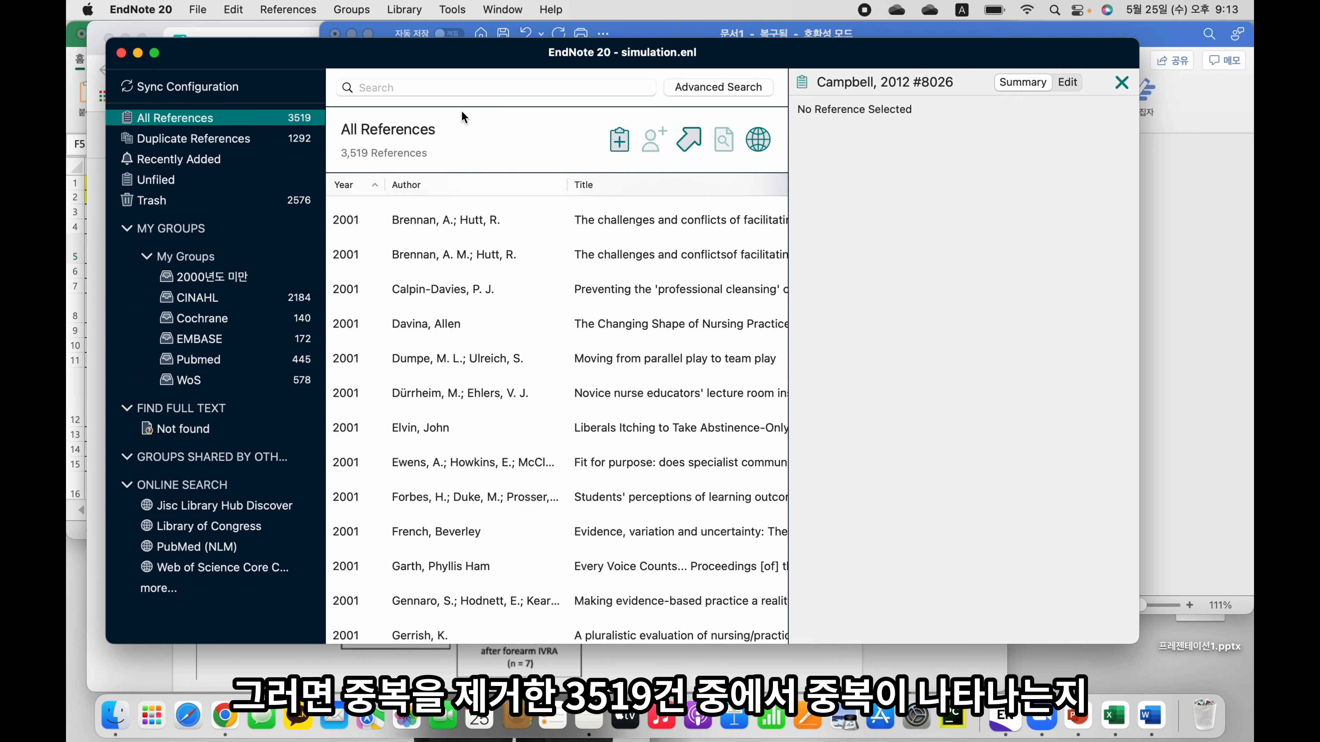
click(408, 9)
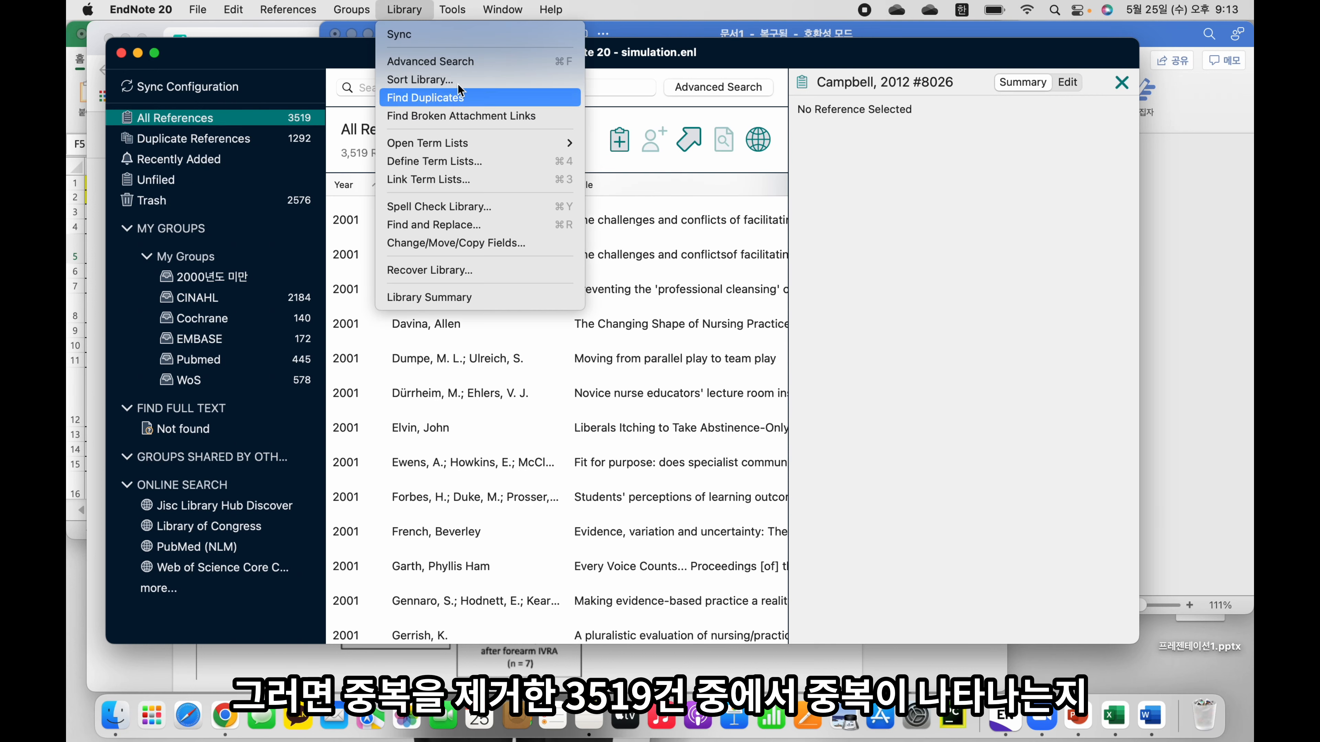
click(452, 97)
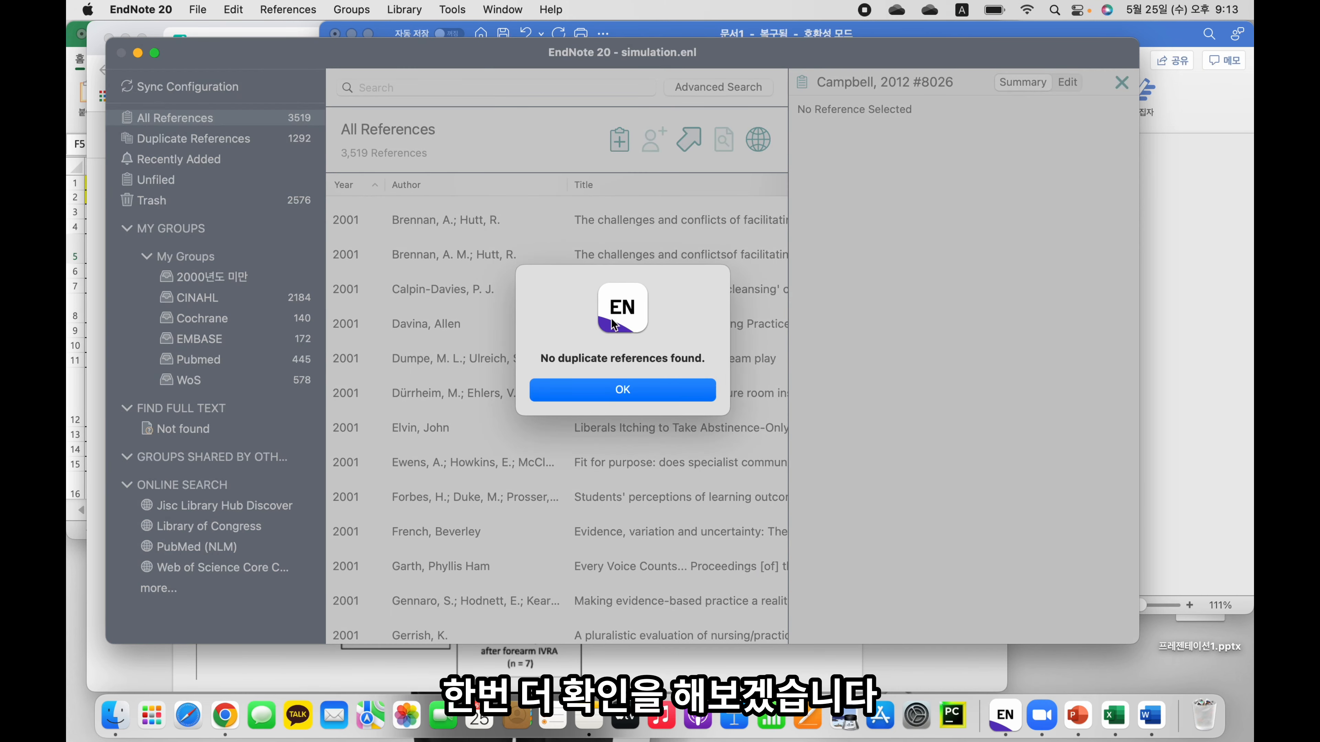
click(643, 397)
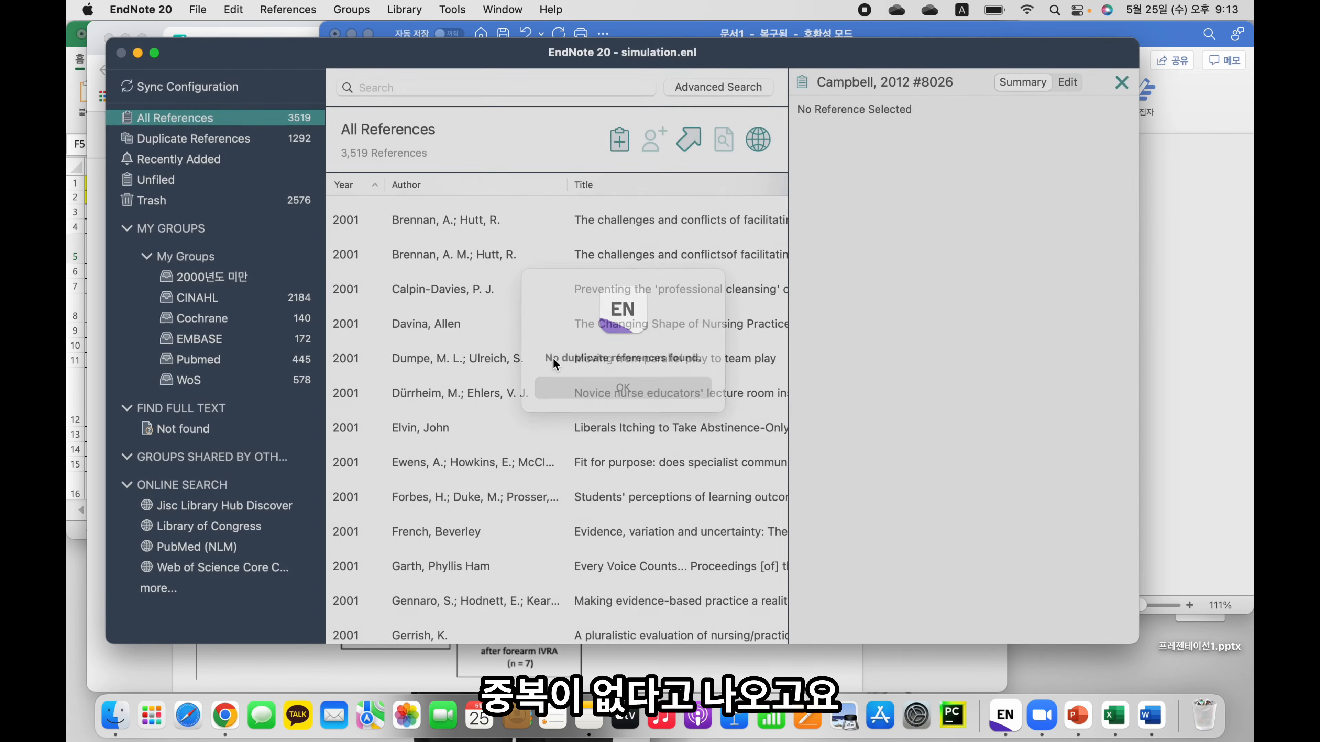
Using the Trash count in EndNote, replace the 중복 value in the Word document with 2576건
click(259, 203)
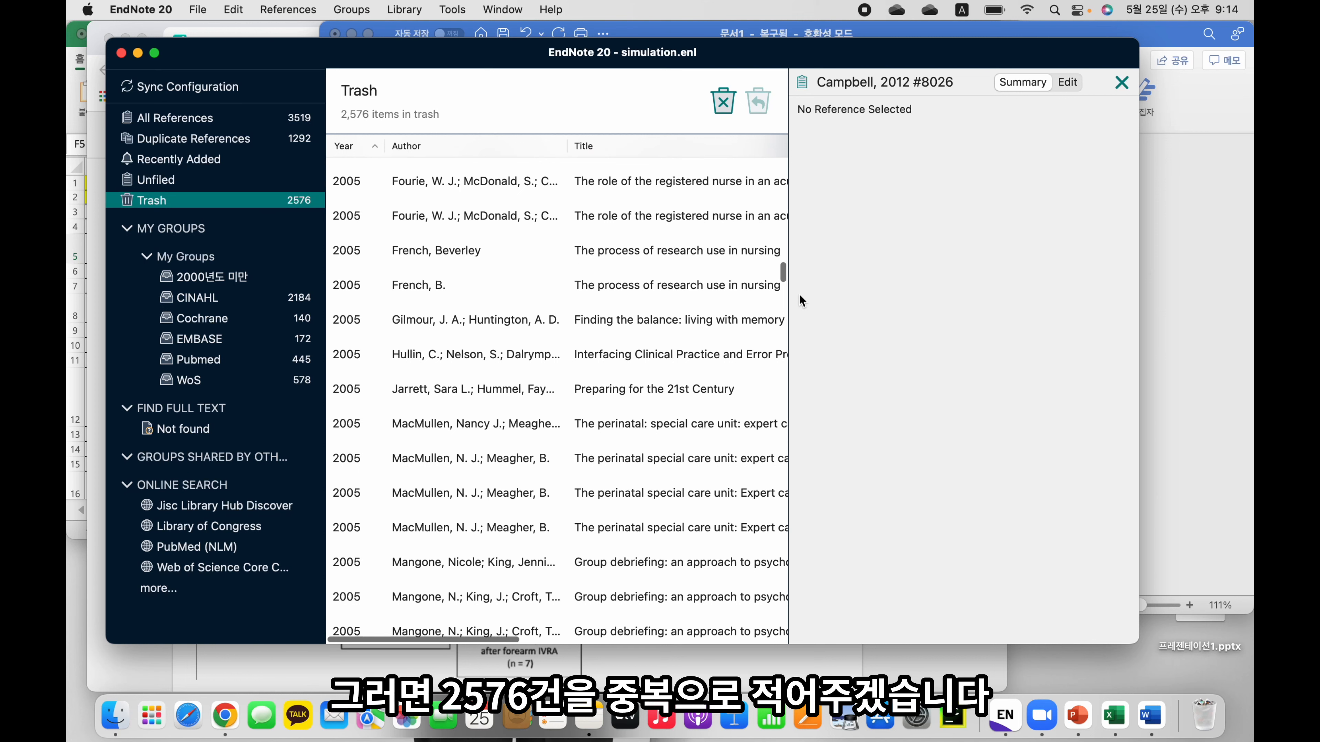
click(1222, 304)
key(BackSpace)
key(BackSpace)
key(BackSpace)
key(BackSpace)
key(BackSpace)
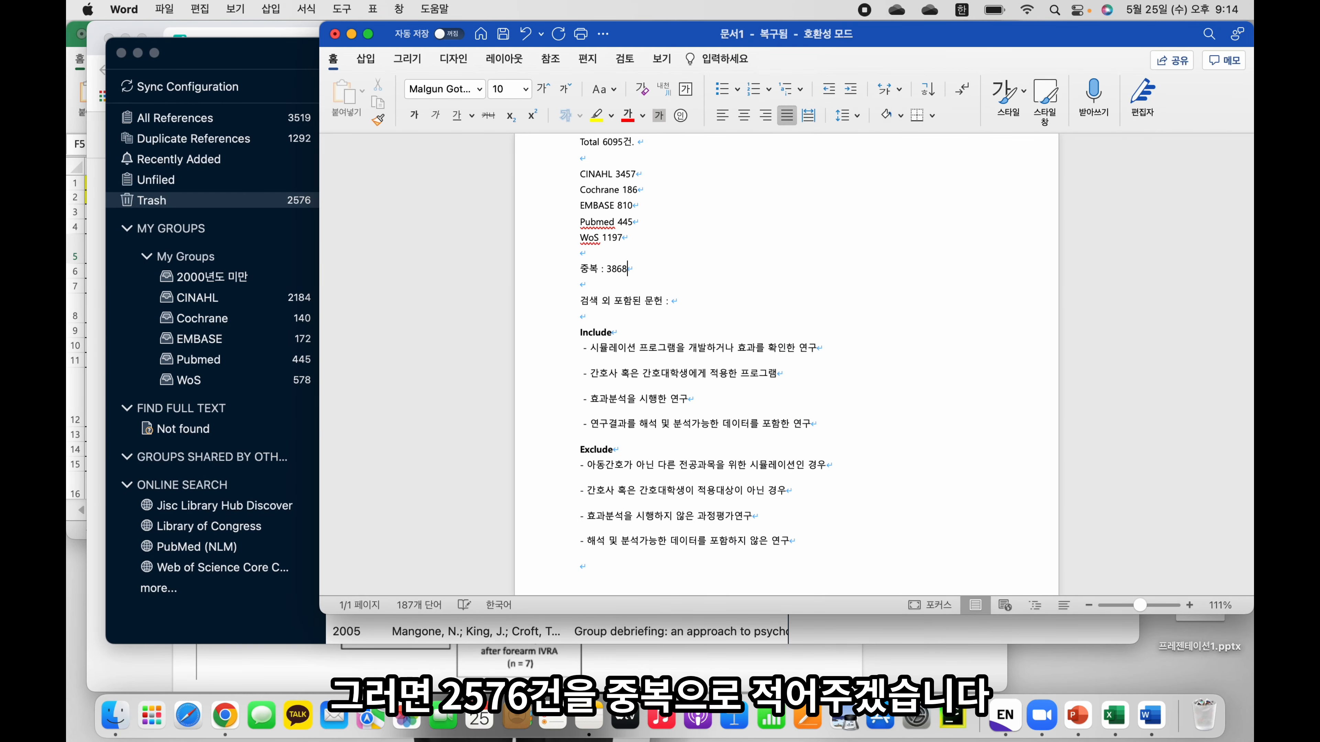
text(2576건)
Switch to EndNote and permanently empty all records from the Trash
click(221, 207)
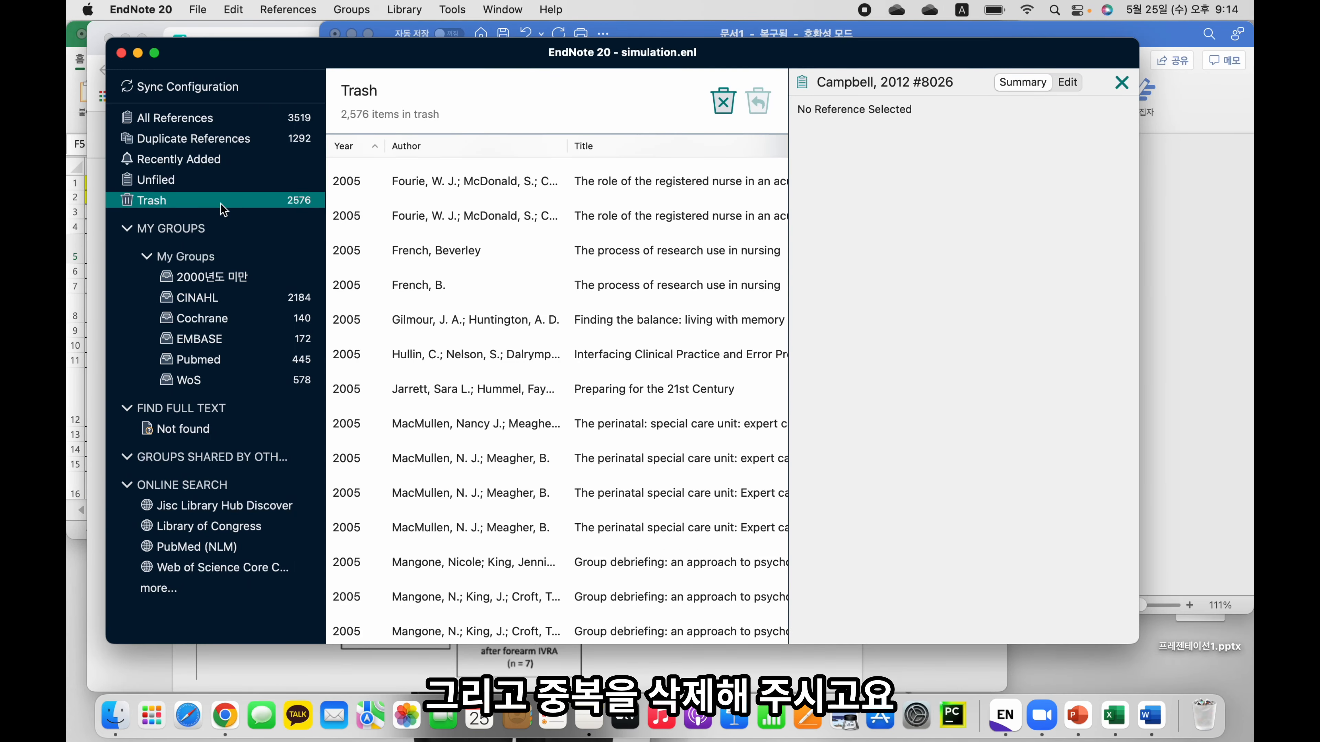
right_click(221, 207)
click(246, 216)
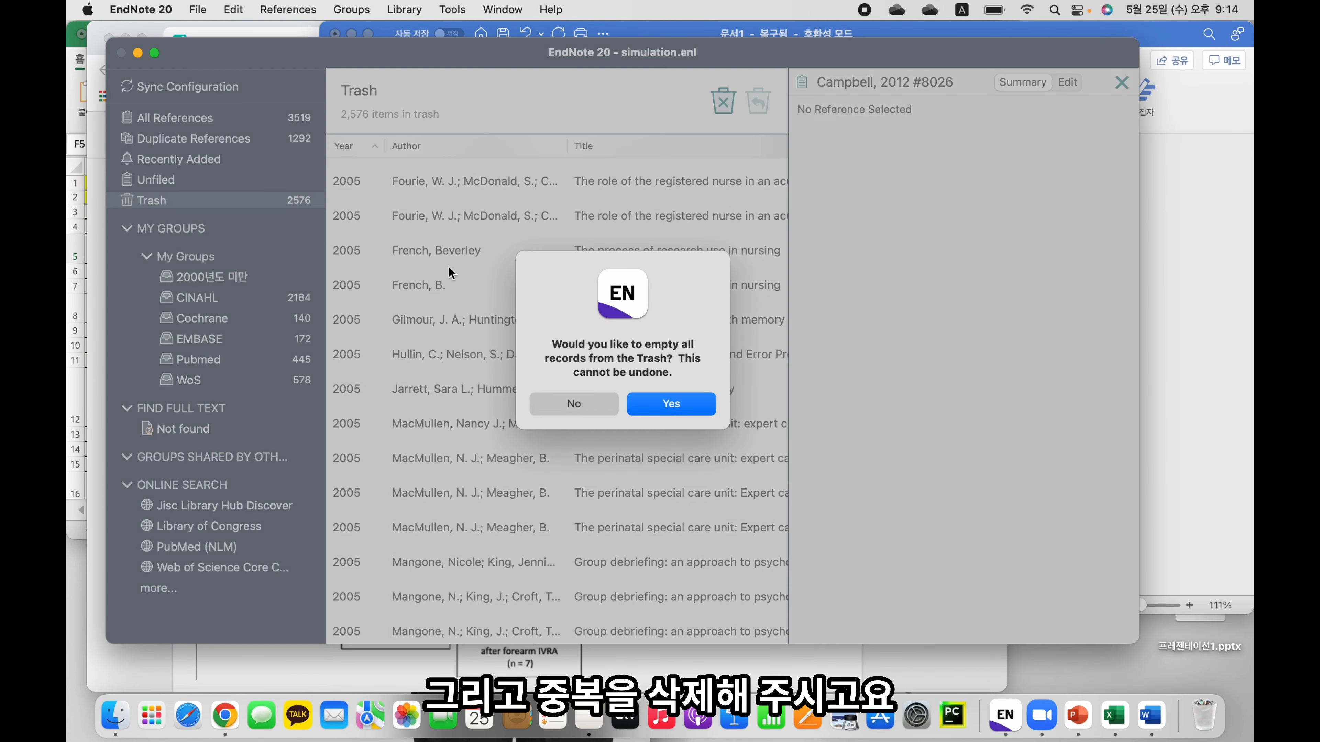
click(670, 404)
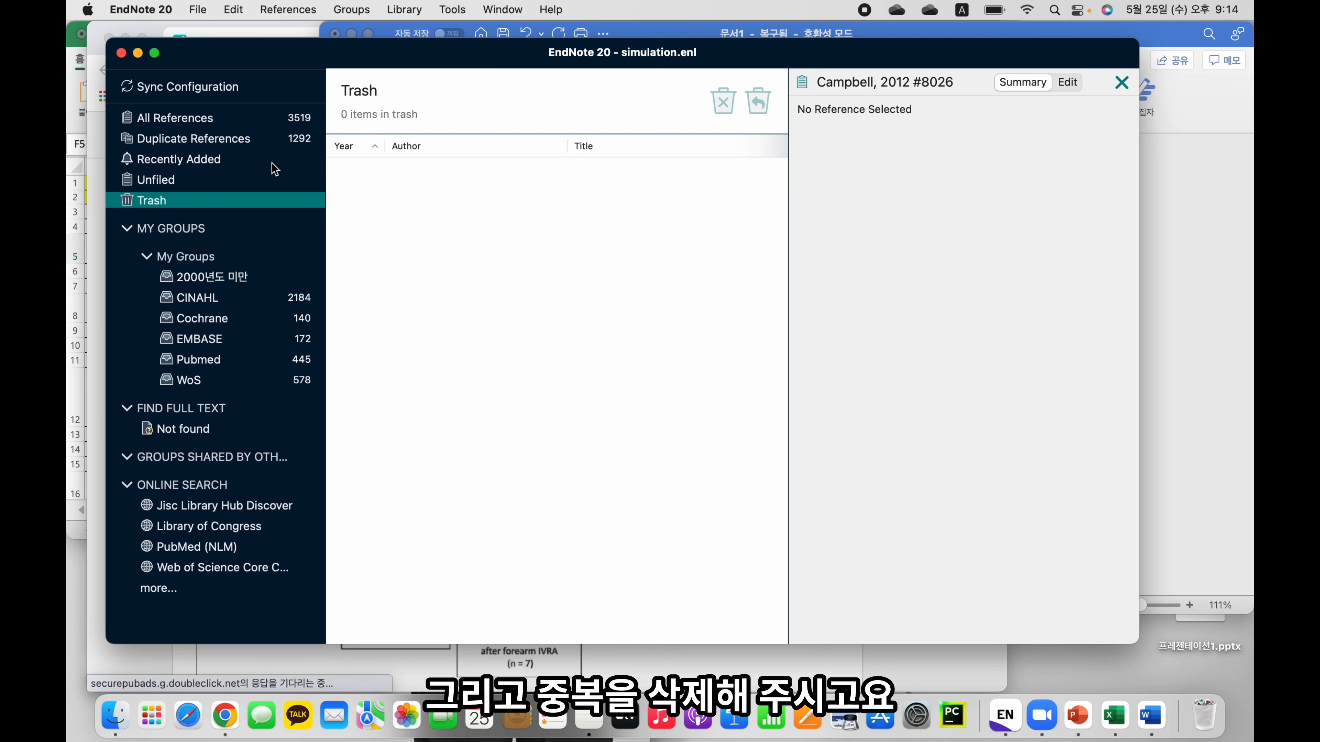
Review the remaining All References list and view the details of the "Managing ongoing swallow safety" reference
click(233, 119)
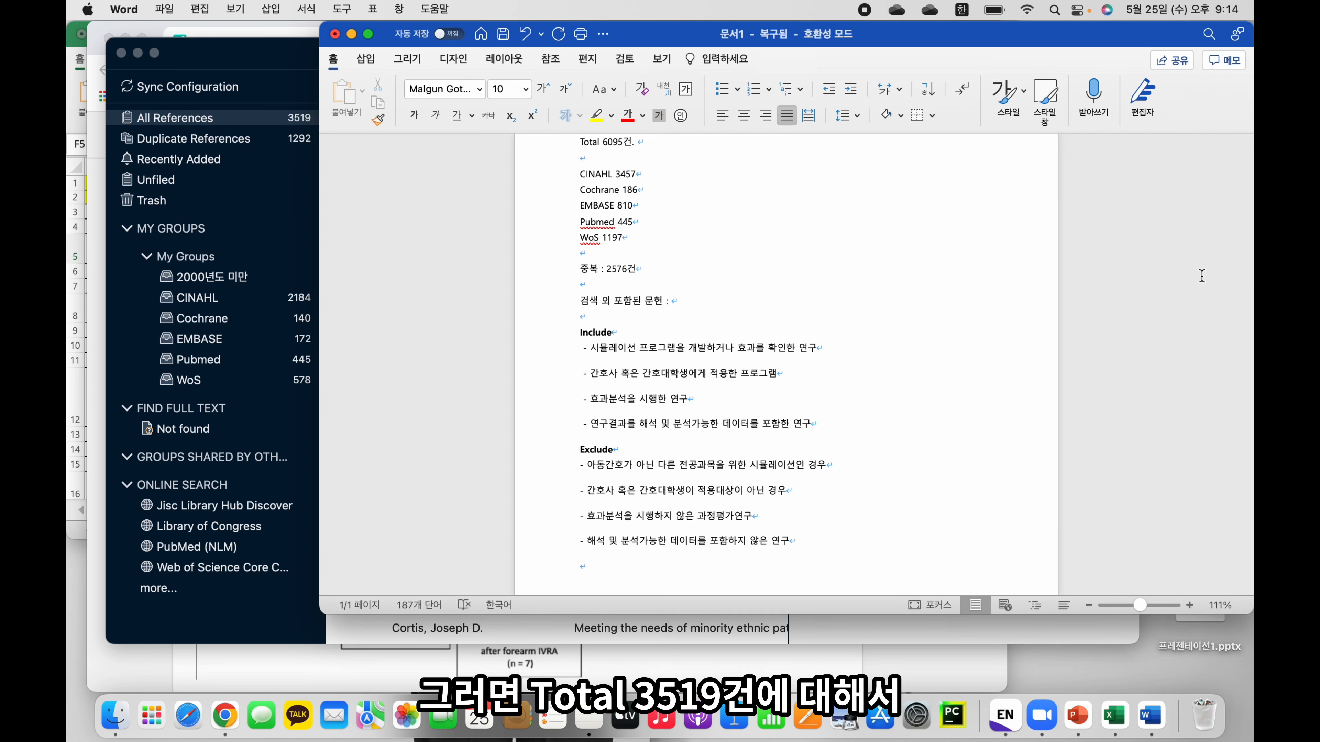
click(516, 283)
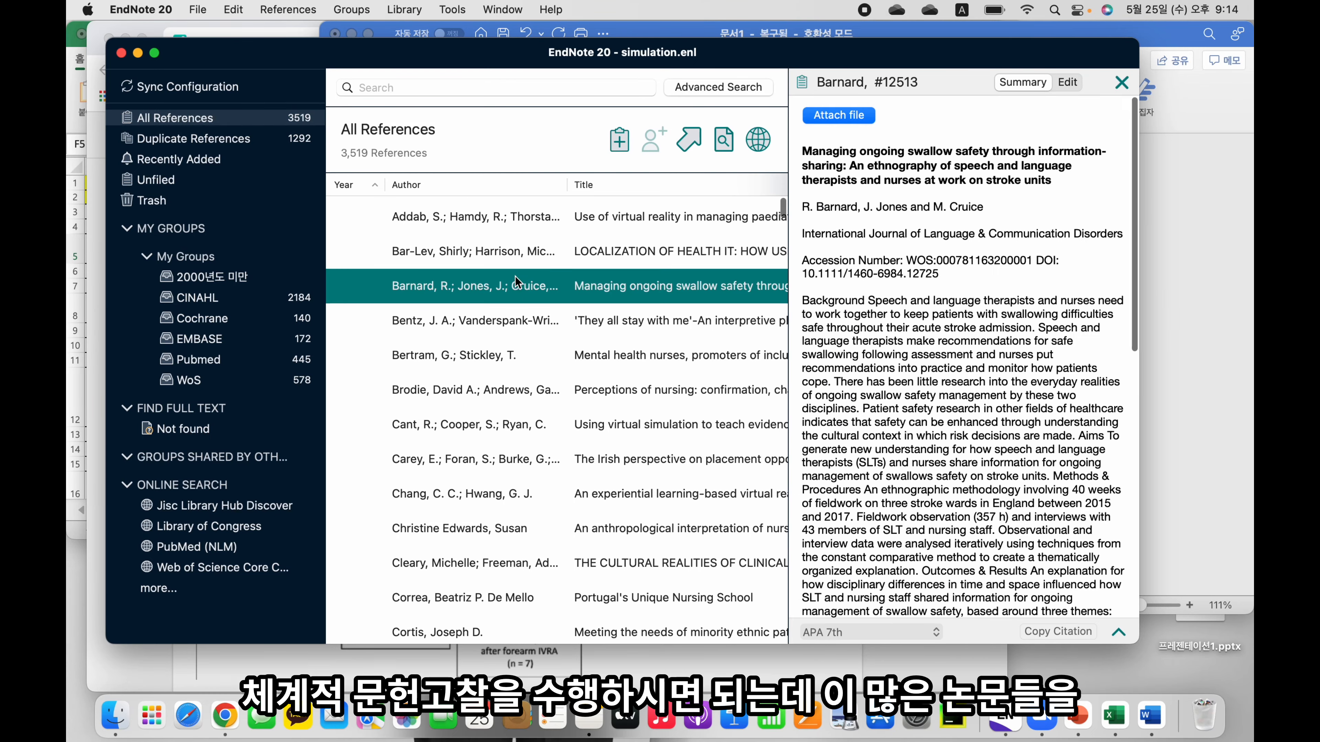
scroll(516, 283, down, 1)
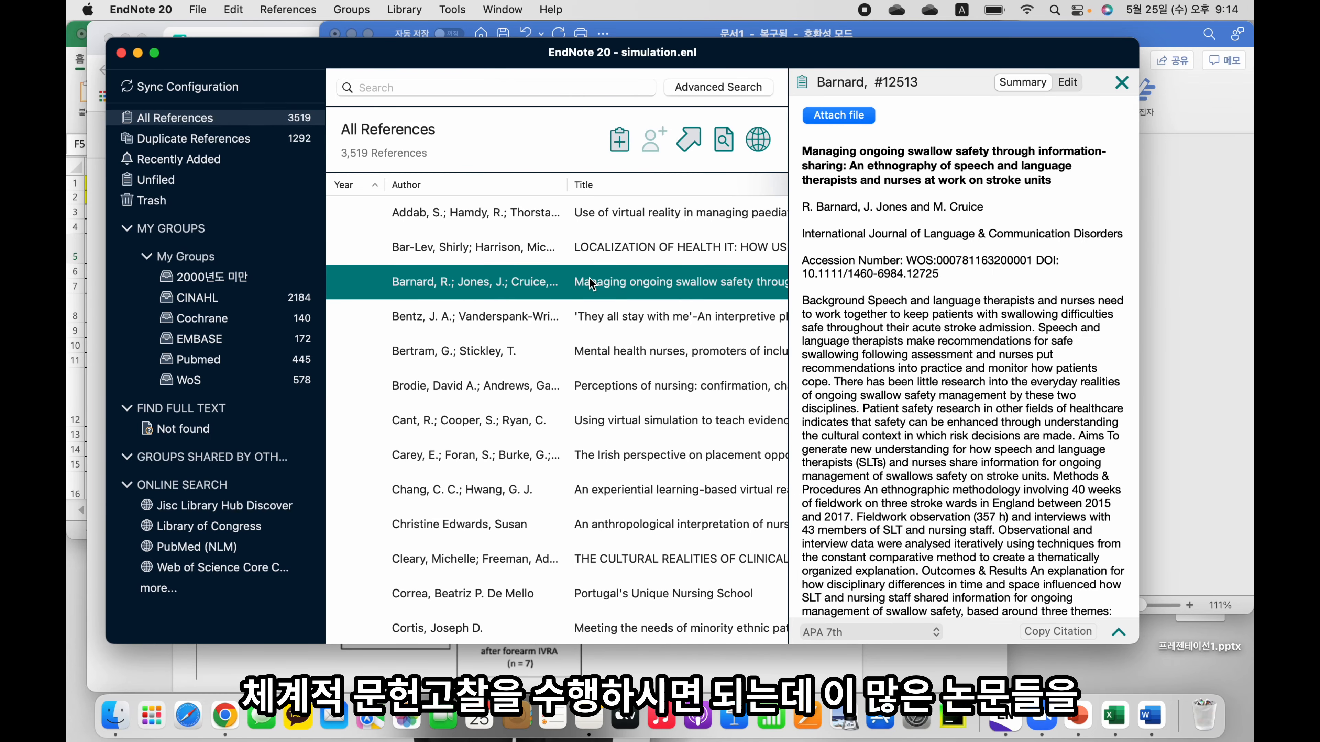
Skim the year-sorted All References list, and switch to Word to review the criteria listed under Include
scroll(589, 283, down, 20)
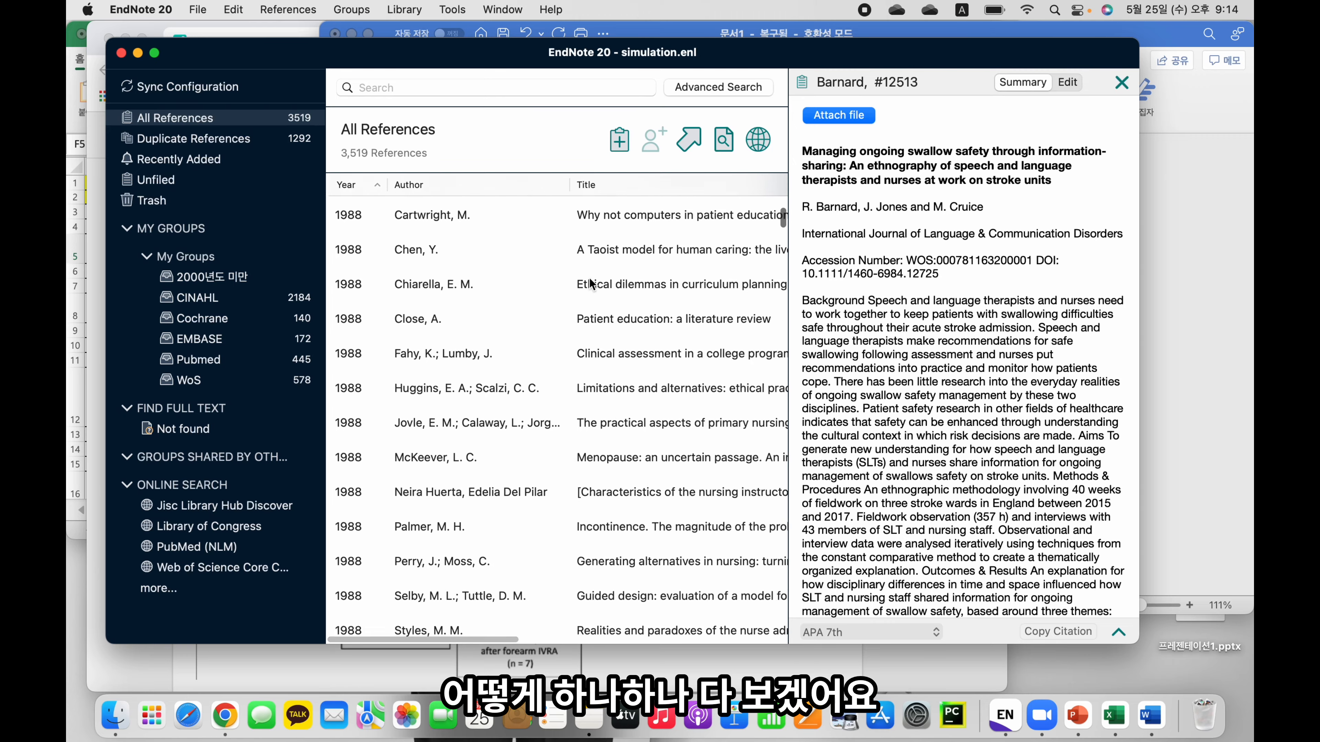
scroll(590, 283, down, 20)
scroll(589, 282, up, 20)
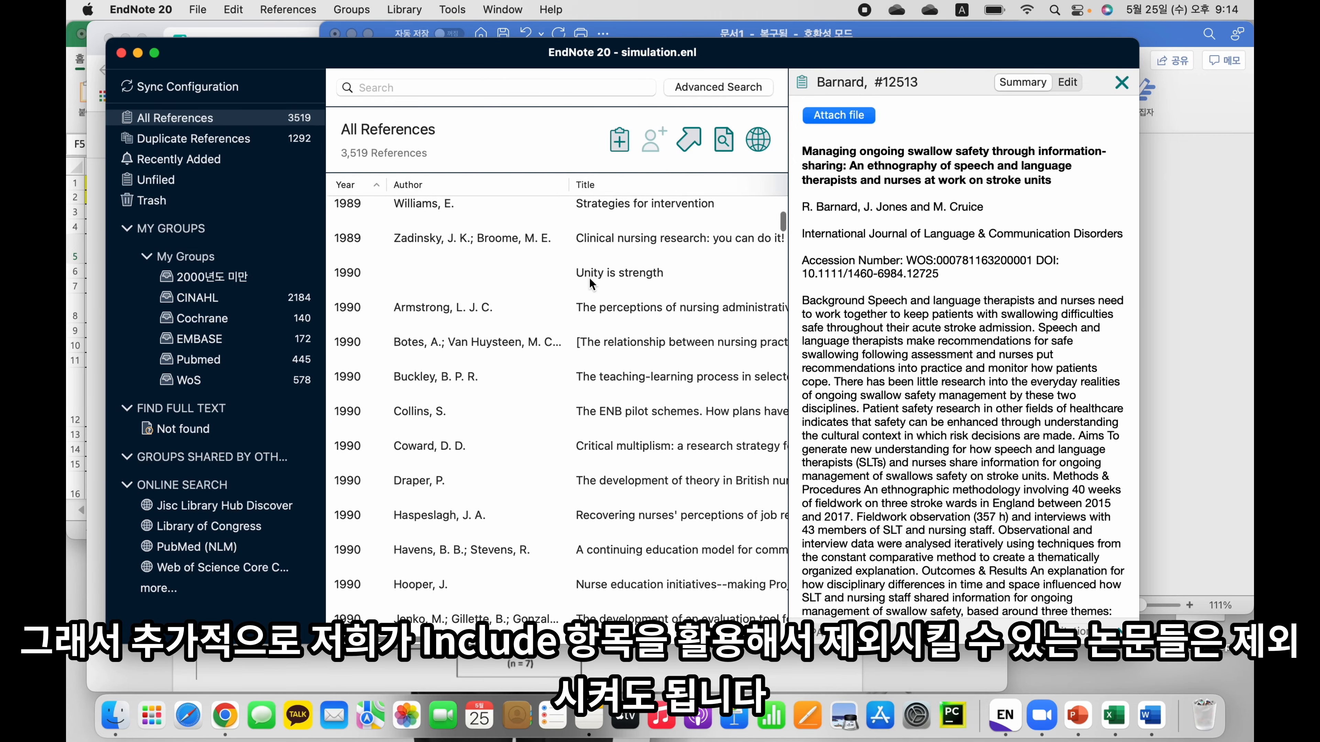
scroll(589, 278, up, 15)
click(1164, 327)
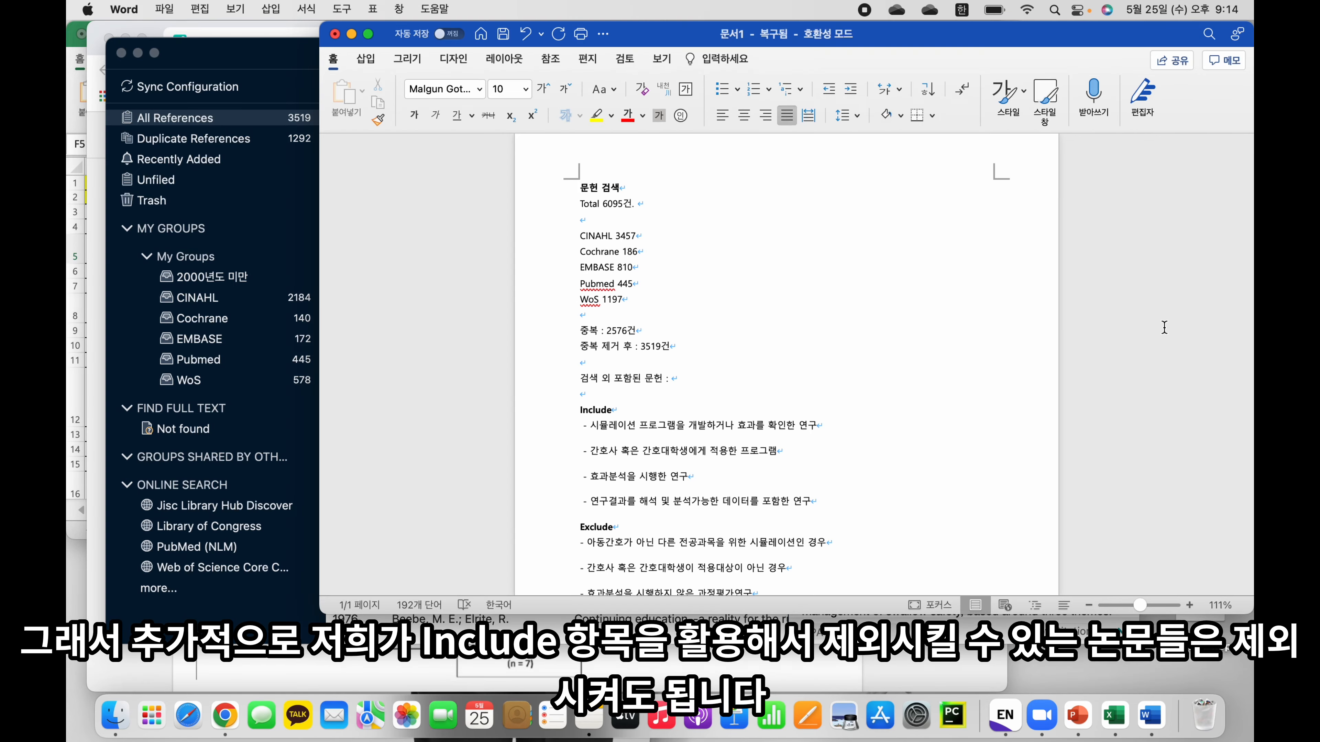
drag(583, 425, 823, 503)
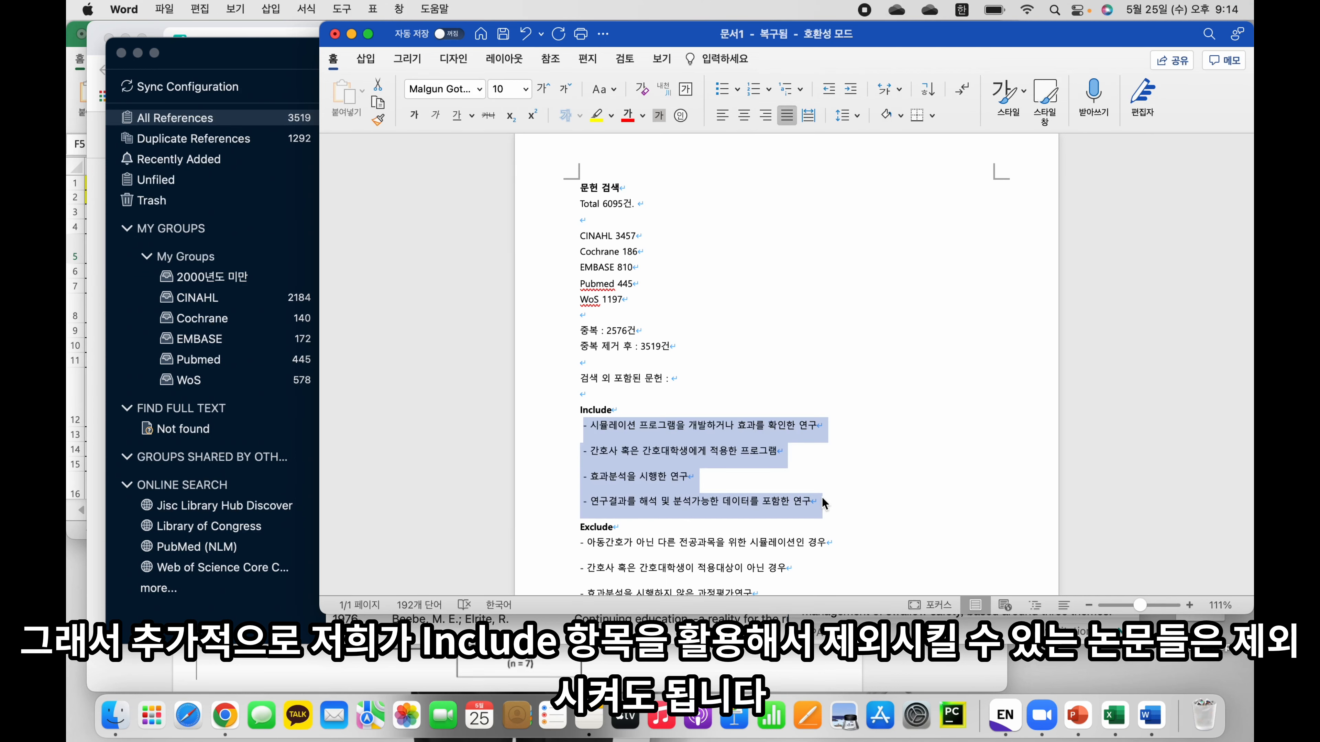
click(824, 503)
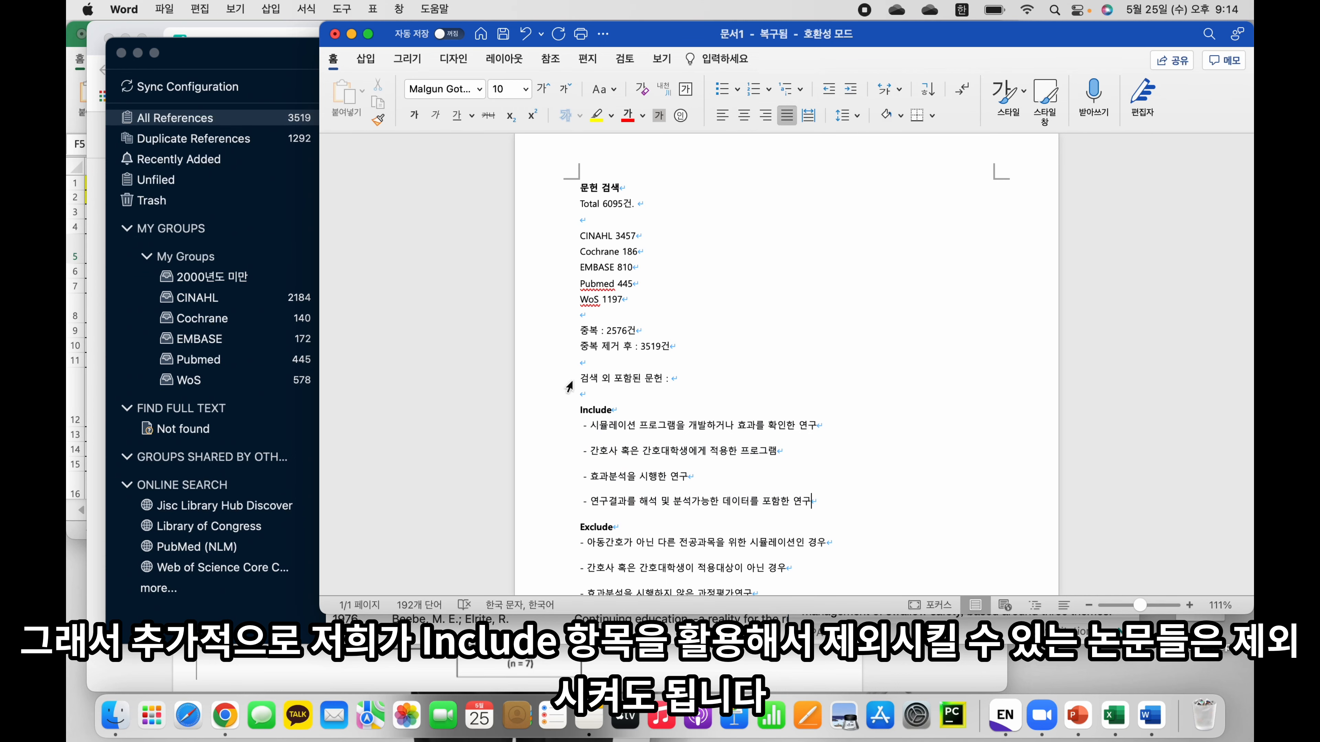
Switch to EndNote and select the consecutive pre-2000 references in All References, from the 1964 record through the 1995 "The transformation of nurses' work?" record
click(276, 65)
click(437, 269)
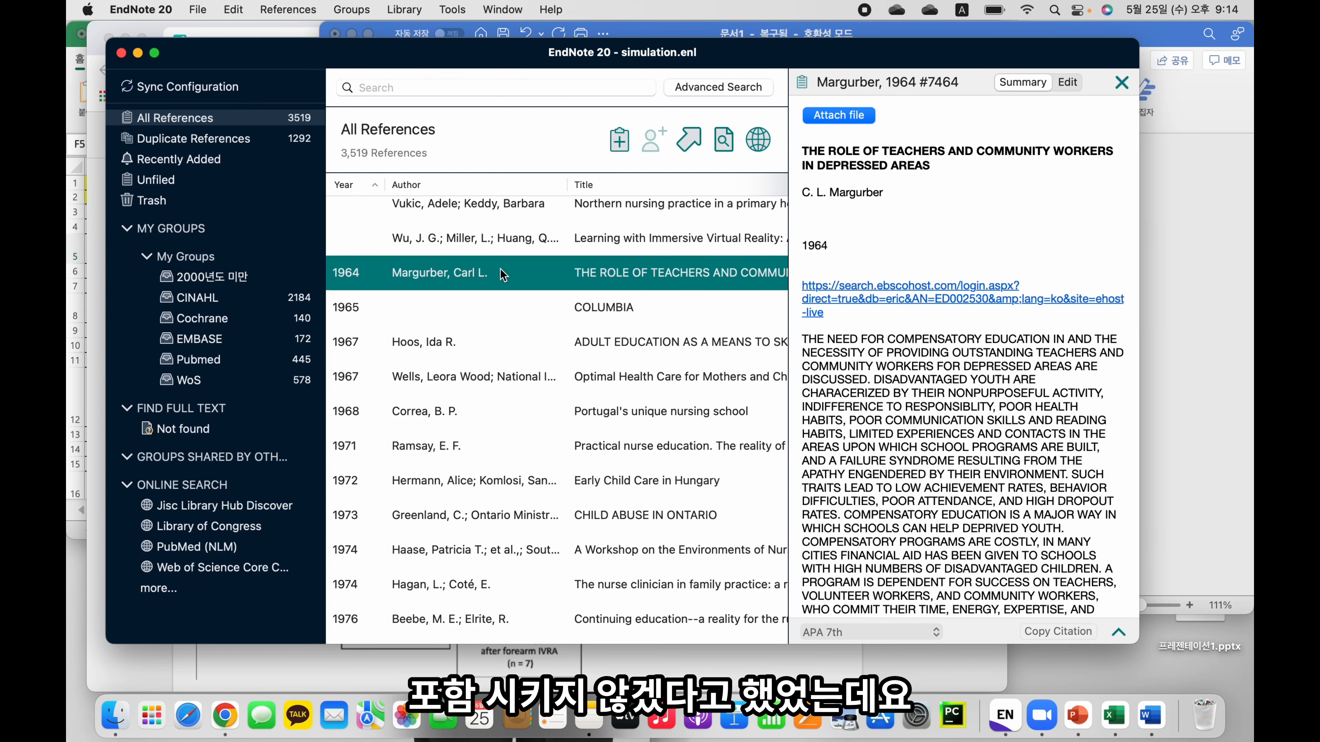
key(shift+Down)
key(shift+Down)
key(shift+Down)
key(shift+Down)
key(shift+Down)
key(shift+Down)
key(shift+Down)
key(shift+Down)
key(shift+Down)
key(shift+Down)
key(shift+Down)
key(shift+Down)
key(shift+Down)
key(shift+Down)
key(shift+Down)
key(shift+Down)
key(shift+Down)
key(shift+Down)
key(shift+Down)
key(shift+Down)
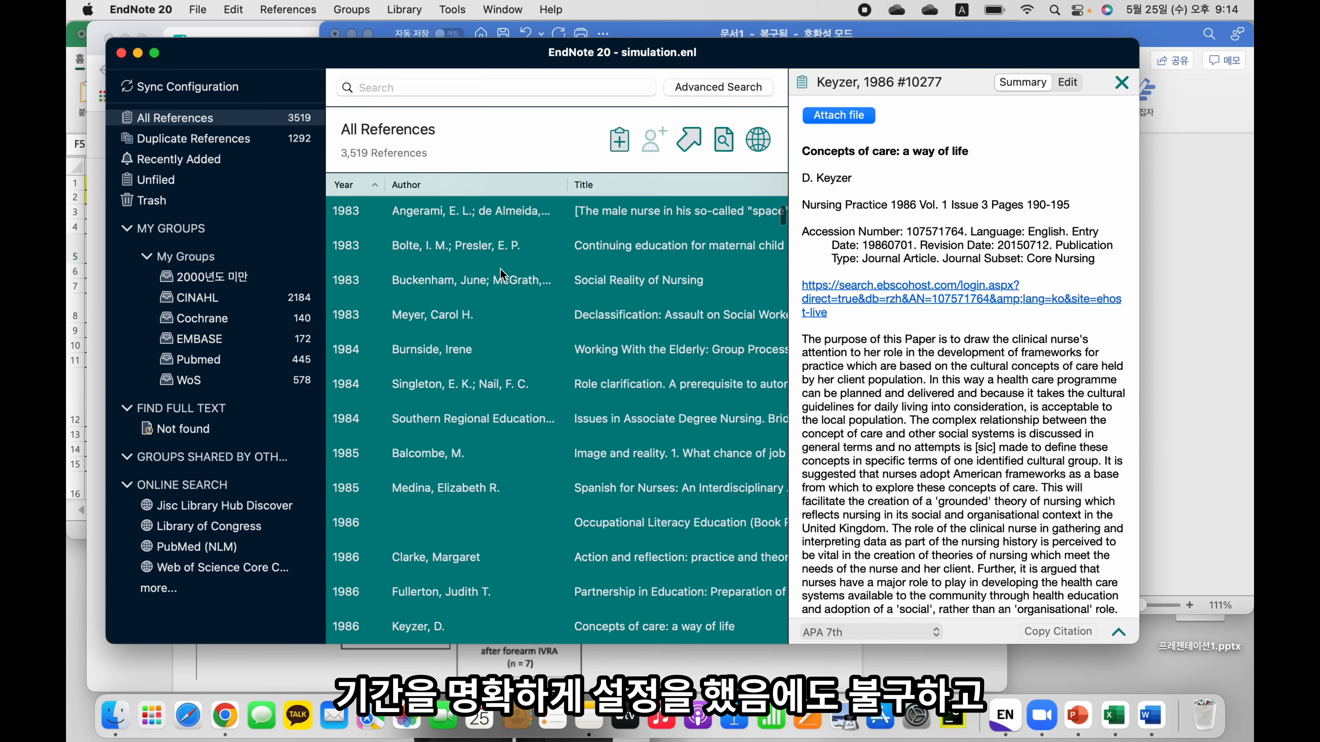
key(shift+Down)
key(shift+Down)
key(shift+Down)
key(shift+Down)
key(shift+Down)
key(shift+Down)
key(shift+Down)
key(shift+Down)
key(shift+Down)
key(shift+Down)
key(shift+Down)
key(shift+Down)
key(shift+Down)
key(shift+Down)
key(shift+Down)
key(shift+Down)
key(shift+Down)
key(shift+Down)
key(shift+Down)
key(shift+Down)
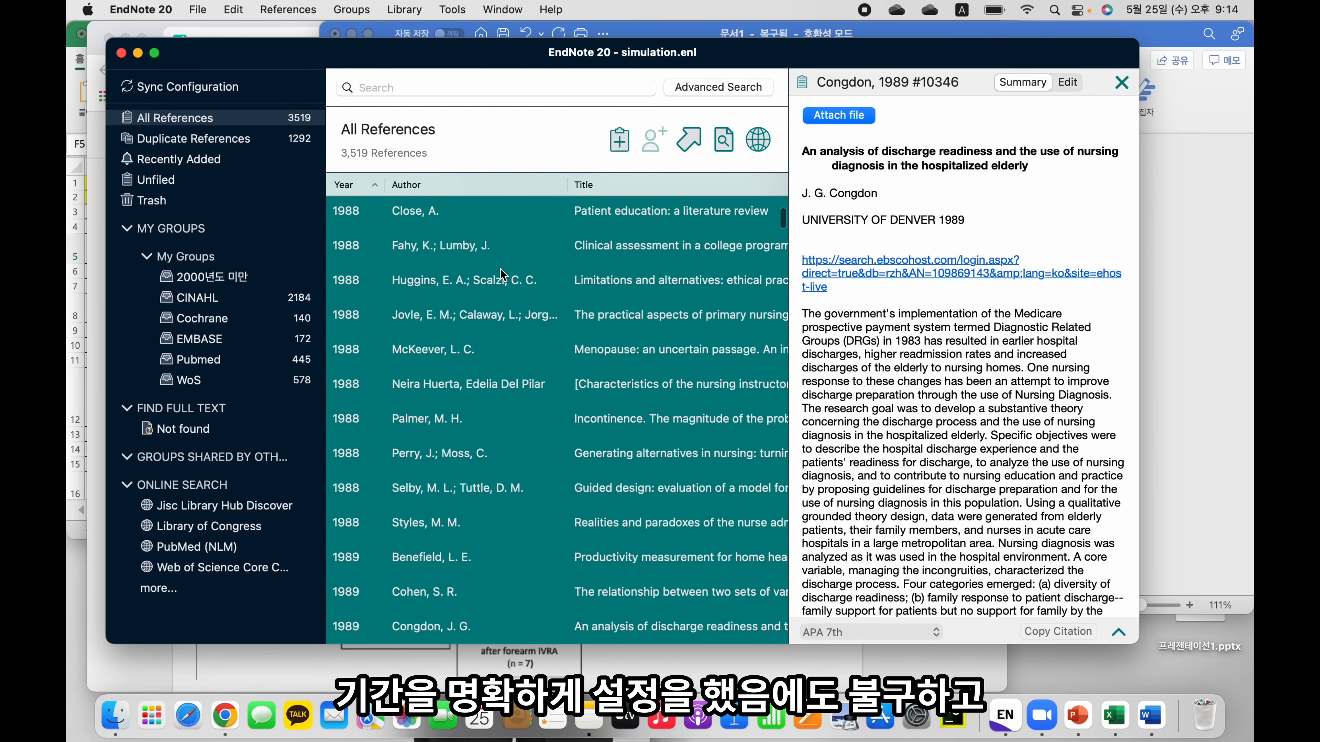
key(shift+Down)
key(shift+Down)
key(shift+Down)
key(shift+Down)
key(shift+Down)
key(shift+Down)
key(shift+Down)
key(shift+Down)
key(shift+Down)
key(shift+Down)
key(shift+Down)
key(shift+Down)
key(shift+Down)
key(shift+Down)
key(shift+Down)
key(shift+Down)
key(shift+Down)
key(shift+Down)
key(shift+Down)
key(shift+Down)
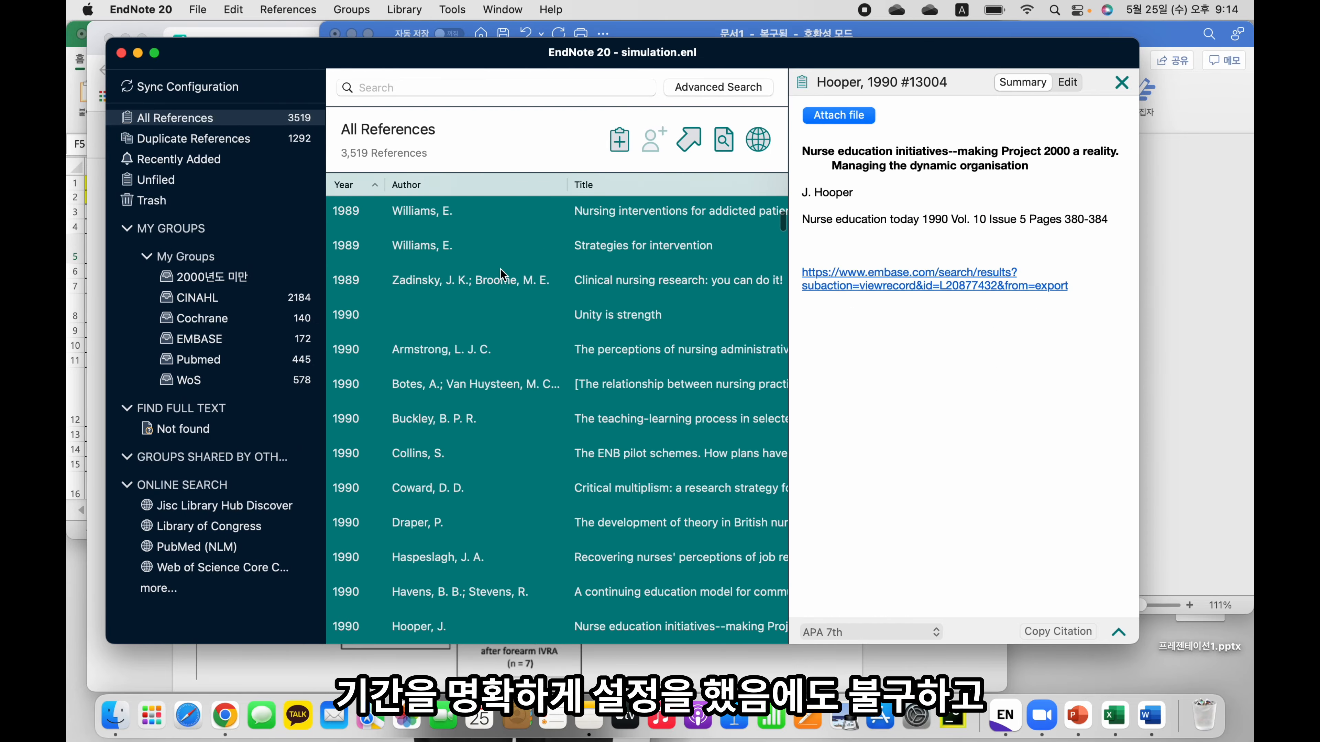
key(shift+Down)
key(shift+Down)
key(shift+Down)
key(shift+Down)
key(shift+Down)
key(shift+Down)
key(shift+Down)
key(shift+Down)
key(shift+Down)
key(shift+Down)
key(shift+Down)
key(shift+Down)
key(shift+Down)
key(shift+Down)
key(shift+Down)
key(shift+Down)
key(shift+Down)
key(shift+Down)
key(shift+Down)
key(shift+Down)
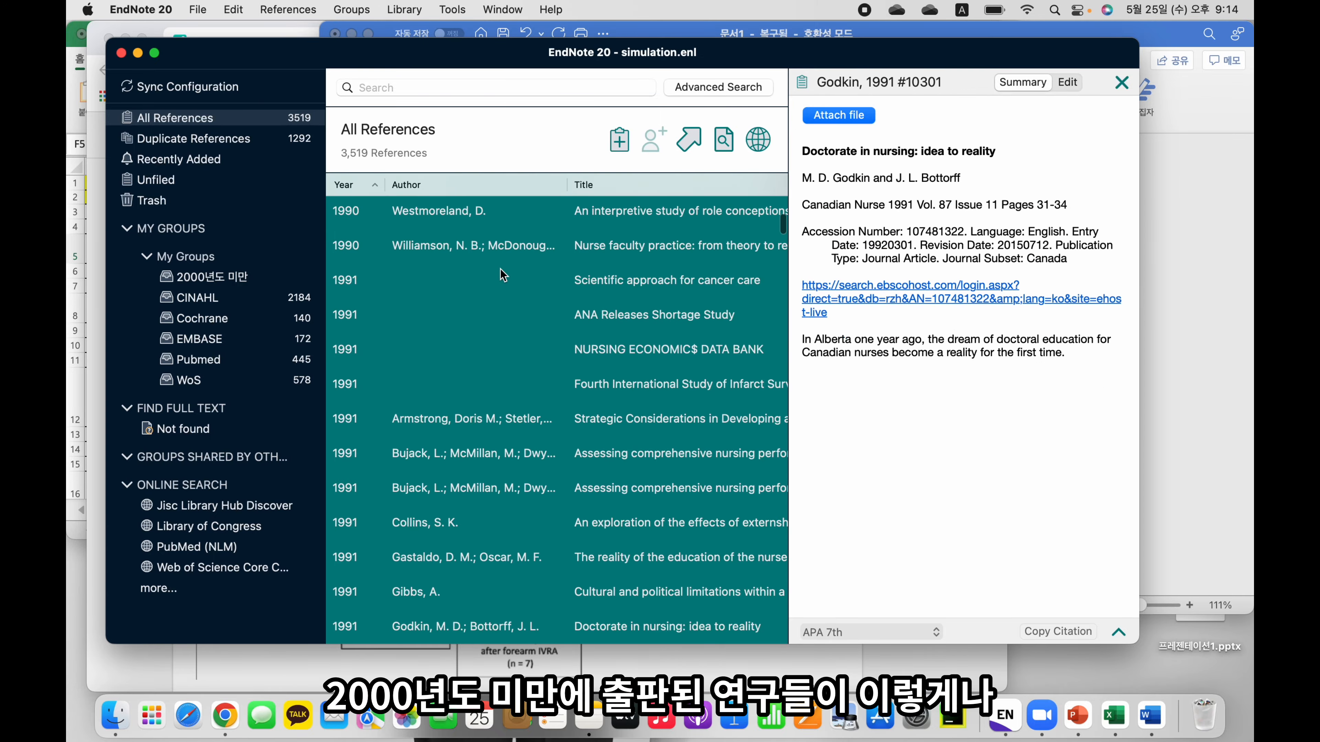
key(shift+Down)
key(shift+Down)
key(shift+Down)
key(shift+Down)
key(shift+Down)
key(shift+Down)
key(shift+Down)
key(shift+Down)
key(shift+Down)
key(shift+Down)
key(shift+Down)
key(shift+Down)
key(shift+Down)
key(shift+Down)
key(shift+Down)
key(shift+Down)
key(shift+Down)
key(shift+Down)
key(shift+Down)
key(shift+Down)
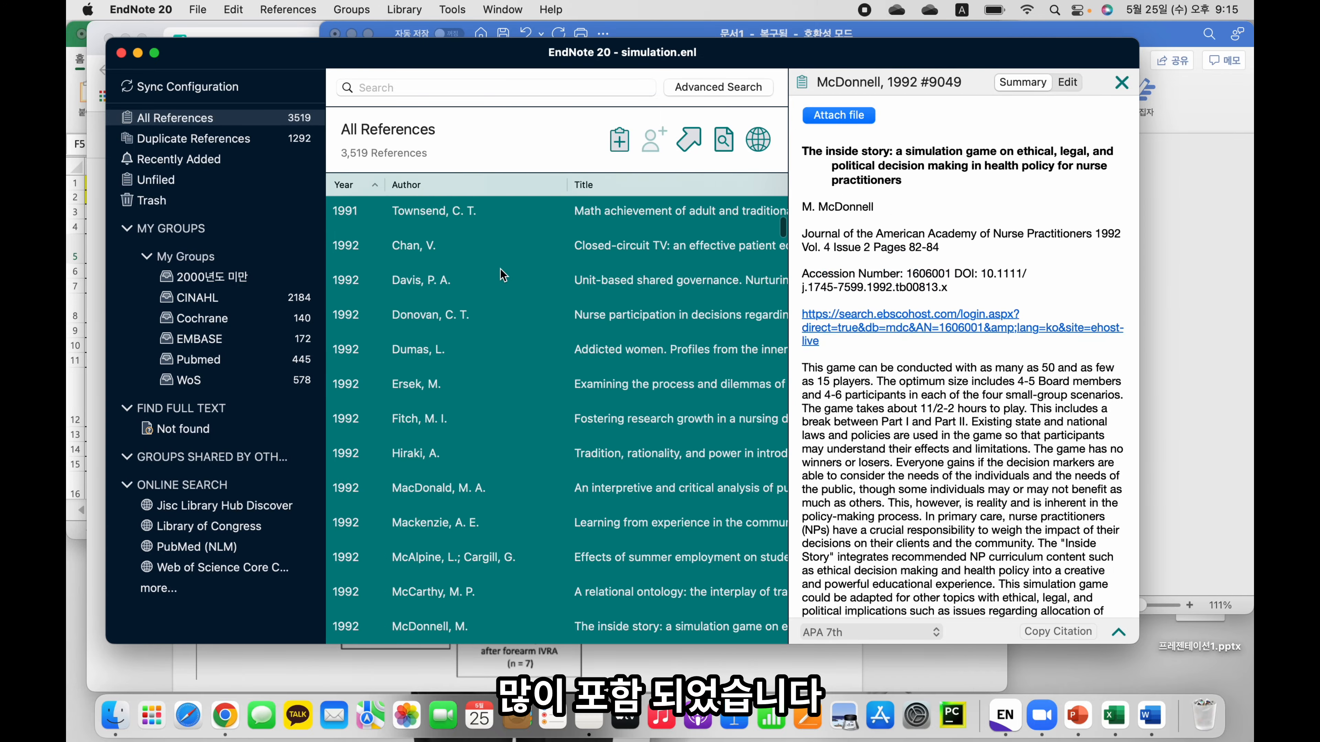
key(shift+Down)
key(shift+Down)
key(shift+Down)
key(shift+Down)
key(shift+Down)
key(shift+Down)
key(shift+Down)
key(shift+Down)
key(shift+Down)
key(shift+Down)
key(shift+Down)
key(shift+Down)
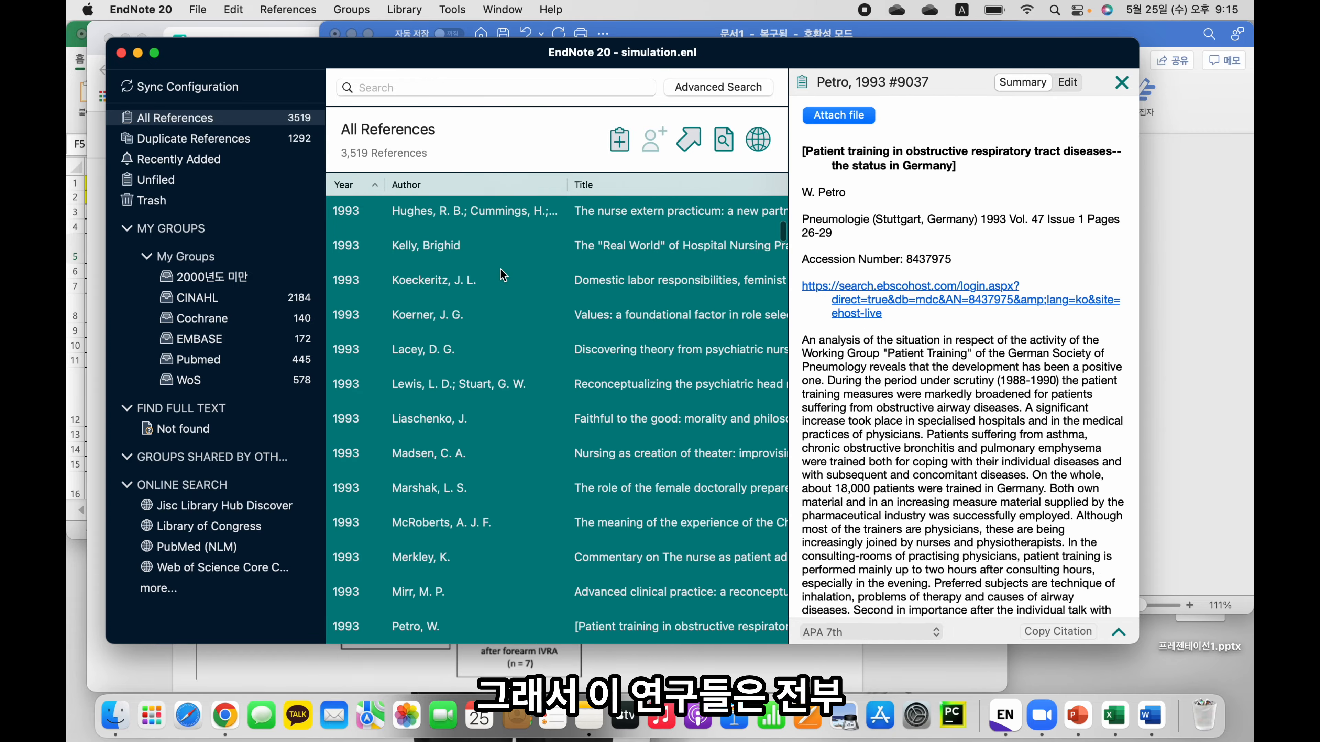
key(shift+Down)
key(shift+Down)
key(shift+Down)
key(shift+Down)
key(shift+Down)
key(shift+Down)
key(shift+Down)
key(shift+Down)
key(shift+Down)
key(shift+Down)
key(shift+Down)
key(shift+Down)
key(shift+Down)
key(shift+Down)
key(shift+Down)
key(shift+Down)
key(shift+Down)
key(shift+Down)
key(shift+Down)
key(shift+Down)
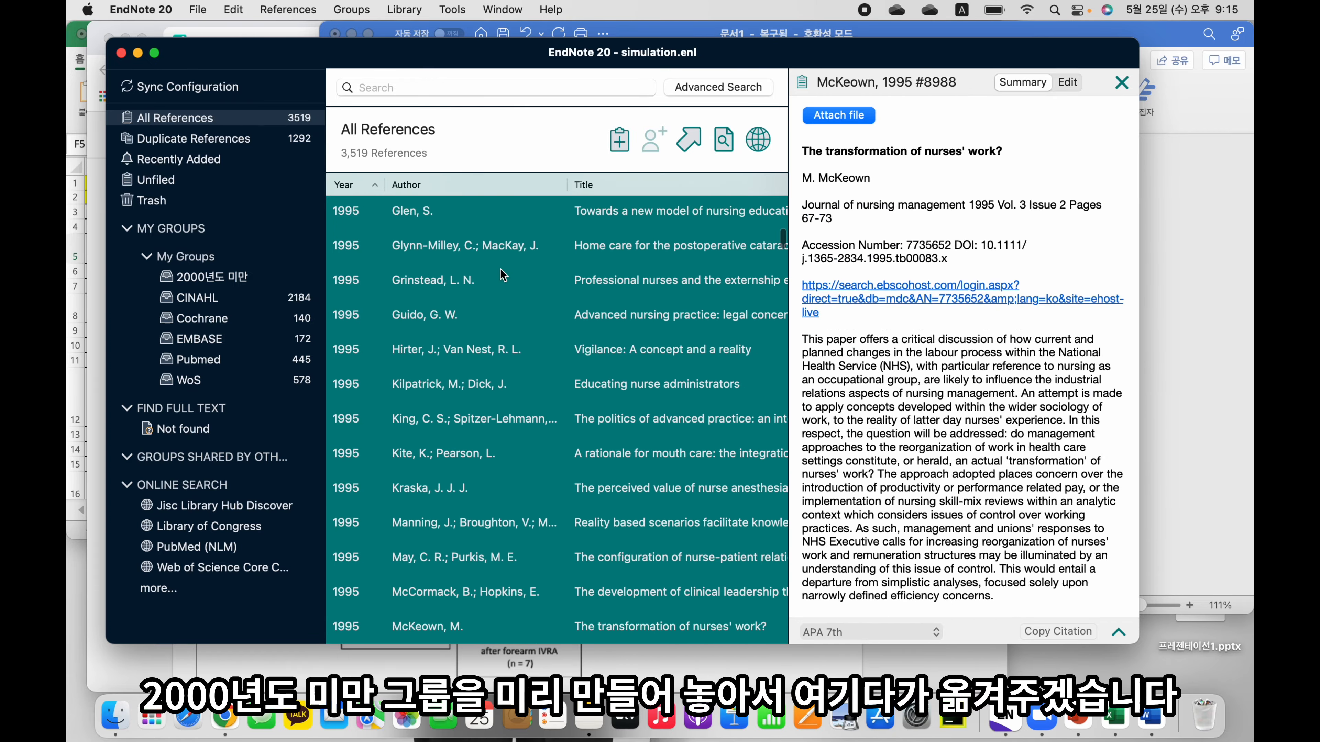
Extend the selection in All References through the remaining 1995 to 1998 records, up to the 1999 "Proceedings of the Pennsylvania Adult and Continuing Education Research Conference" record
key(shift+Down)
key(shift+Down)
key(shift+Down)
key(shift+Down)
key(shift+Down)
key(shift+Down)
key(shift+Down)
key(shift+Down)
key(shift+Down)
key(shift+Down)
key(shift+Down)
key(shift+Down)
key(shift+Down)
key(shift+Down)
key(shift+Down)
key(shift+Down)
key(shift+Down)
key(shift+Down)
key(shift+Down)
key(shift+Down)
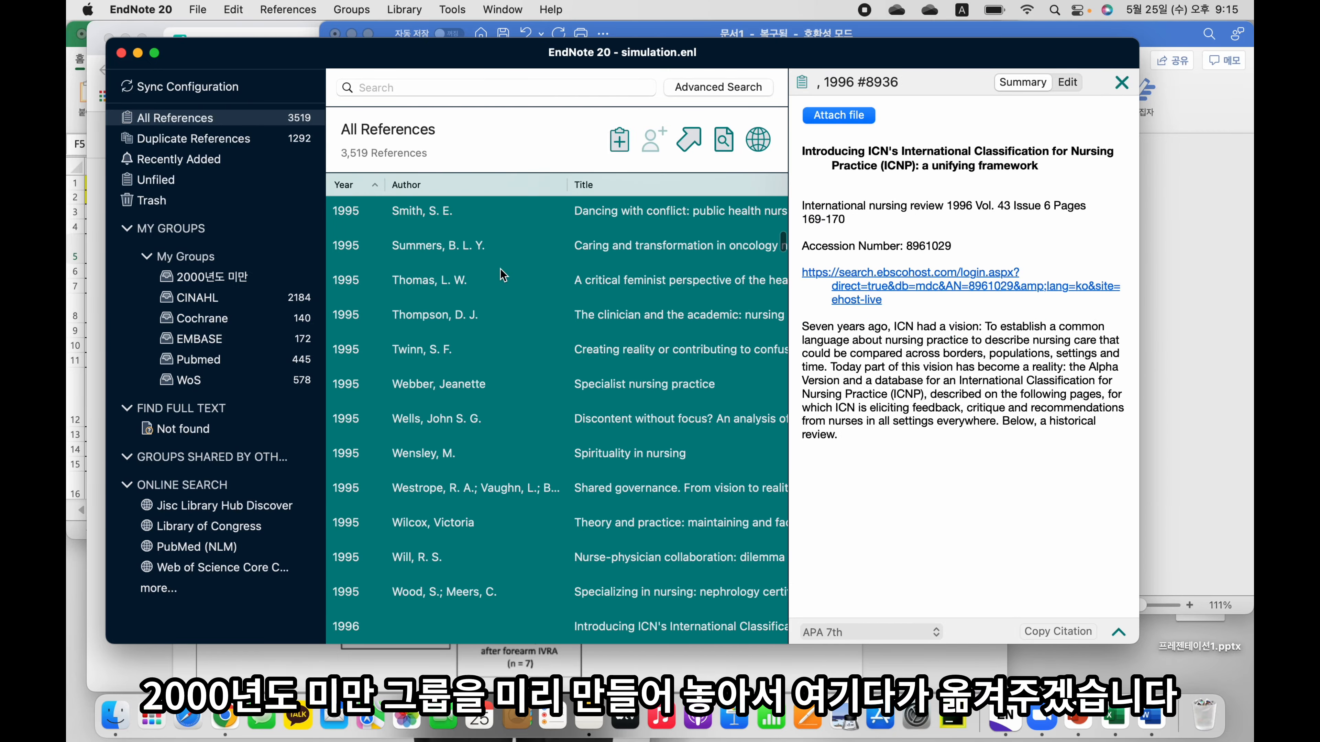
key(shift+Down)
key(shift+Down)
key(shift+Down)
key(shift+Down)
key(shift+Down)
key(shift+Down)
key(shift+Down)
key(shift+Down)
key(shift+Down)
key(shift+Down)
key(shift+Down)
key(shift+Down)
key(shift+Down)
key(shift+Down)
key(shift+Down)
key(shift+Down)
key(shift+Down)
key(shift+Down)
key(shift+Down)
key(shift+Down)
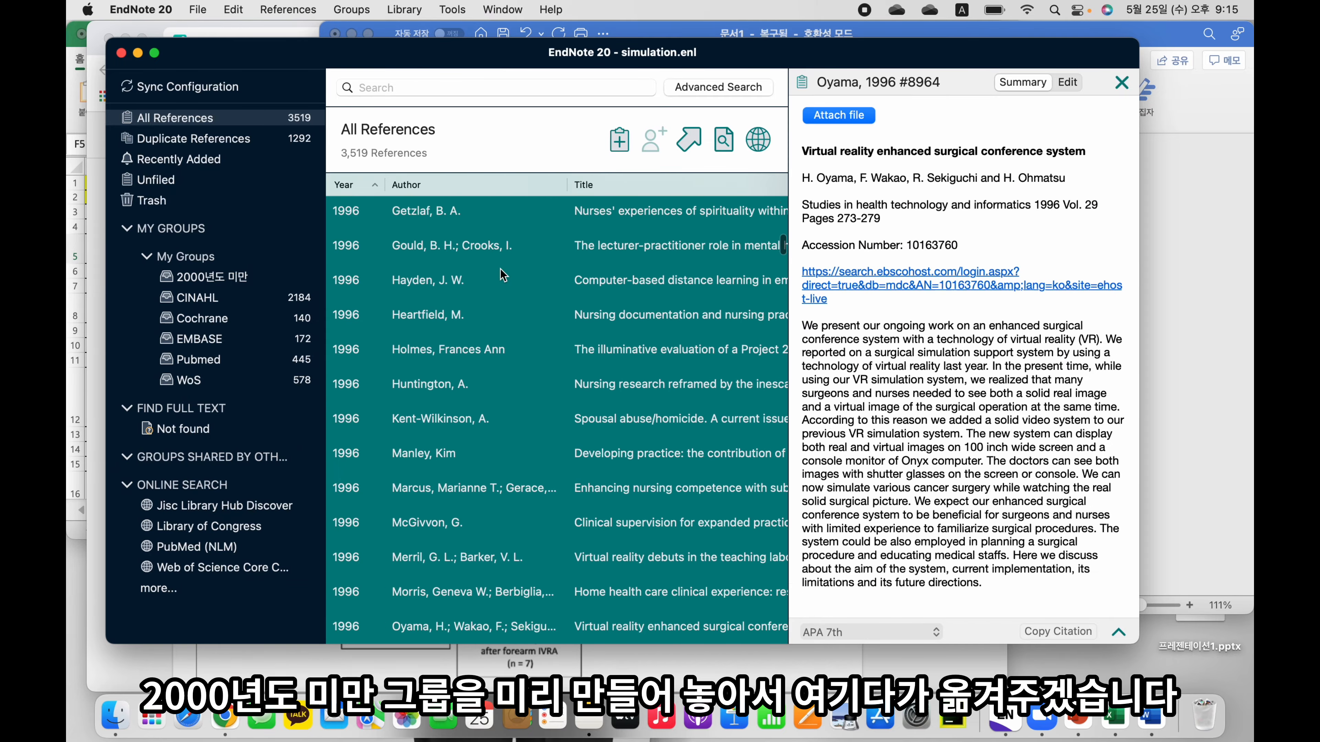
key(shift+Down)
key(shift+Down)
key(shift+Down)
key(shift+Down)
key(shift+Down)
key(shift+Down)
key(shift+Down)
key(shift+Down)
key(shift+Down)
key(shift+Down)
key(shift+Down)
key(shift+Down)
key(shift+Down)
key(shift+Down)
key(shift+Down)
key(shift+Down)
key(shift+Down)
key(shift+Down)
key(shift+Down)
key(shift+Down)
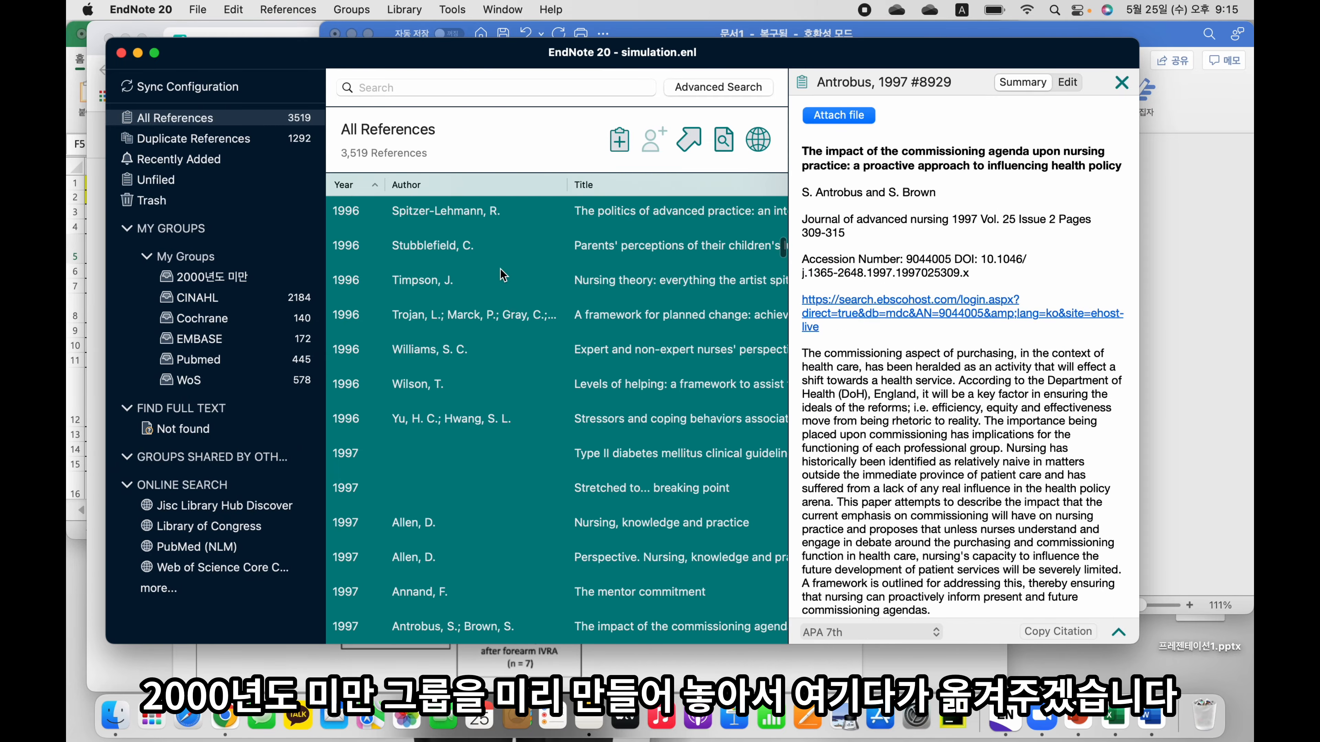
key(shift+Down)
key(shift+Down)
key(shift+Down)
key(shift+Down)
key(shift+Down)
key(shift+Down)
key(shift+Down)
key(shift+Down)
key(shift+Down)
key(shift+Down)
key(shift+Down)
key(shift+Down)
key(shift+Down)
key(shift+Down)
key(shift+Down)
key(shift+Down)
key(shift+Down)
key(shift+Down)
key(shift+Down)
key(shift+Down)
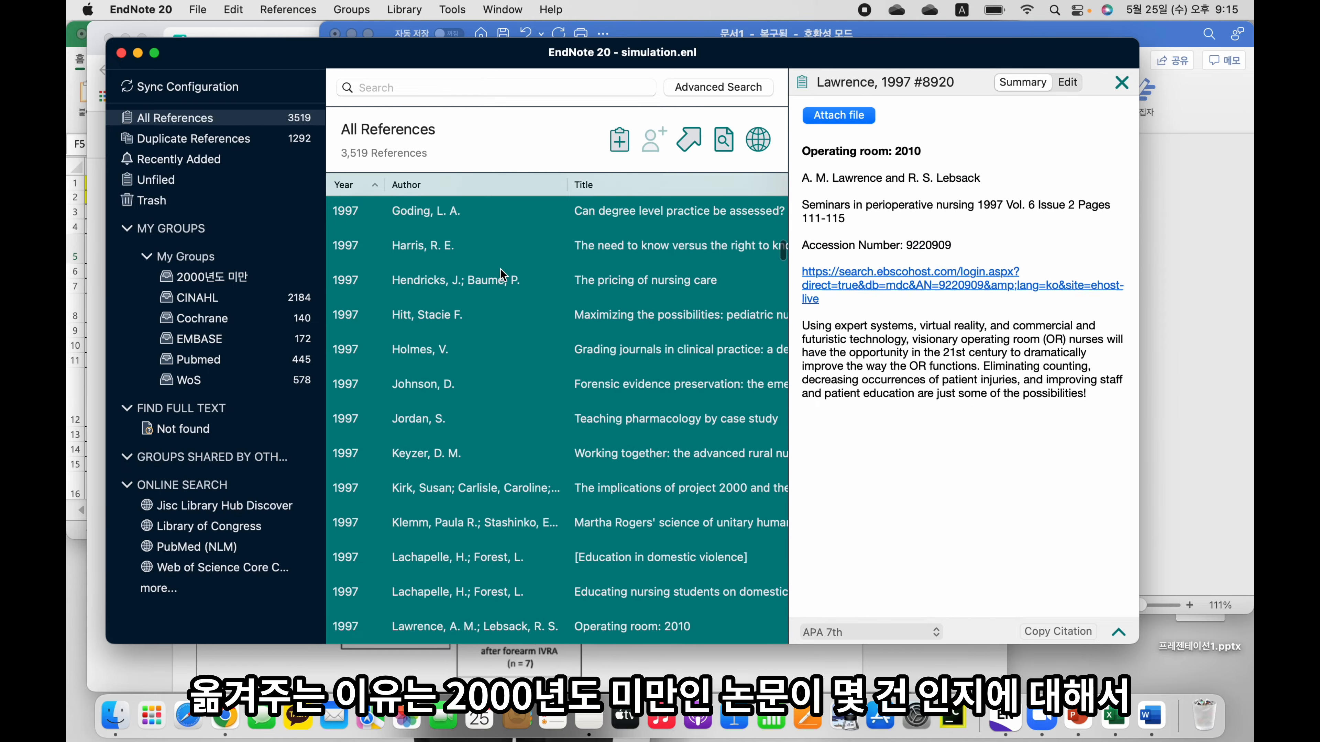
key(shift+Down)
key(shift+Down)
key(shift+Down)
key(shift+Down)
key(shift+Down)
key(shift+Down)
key(shift+Down)
key(shift+Down)
key(shift+Down)
key(shift+Down)
key(shift+Down)
key(shift+Down)
key(shift+Down)
key(shift+Down)
key(shift+Down)
key(shift+Down)
key(shift+Down)
key(shift+Down)
key(shift+Down)
key(shift+Down)
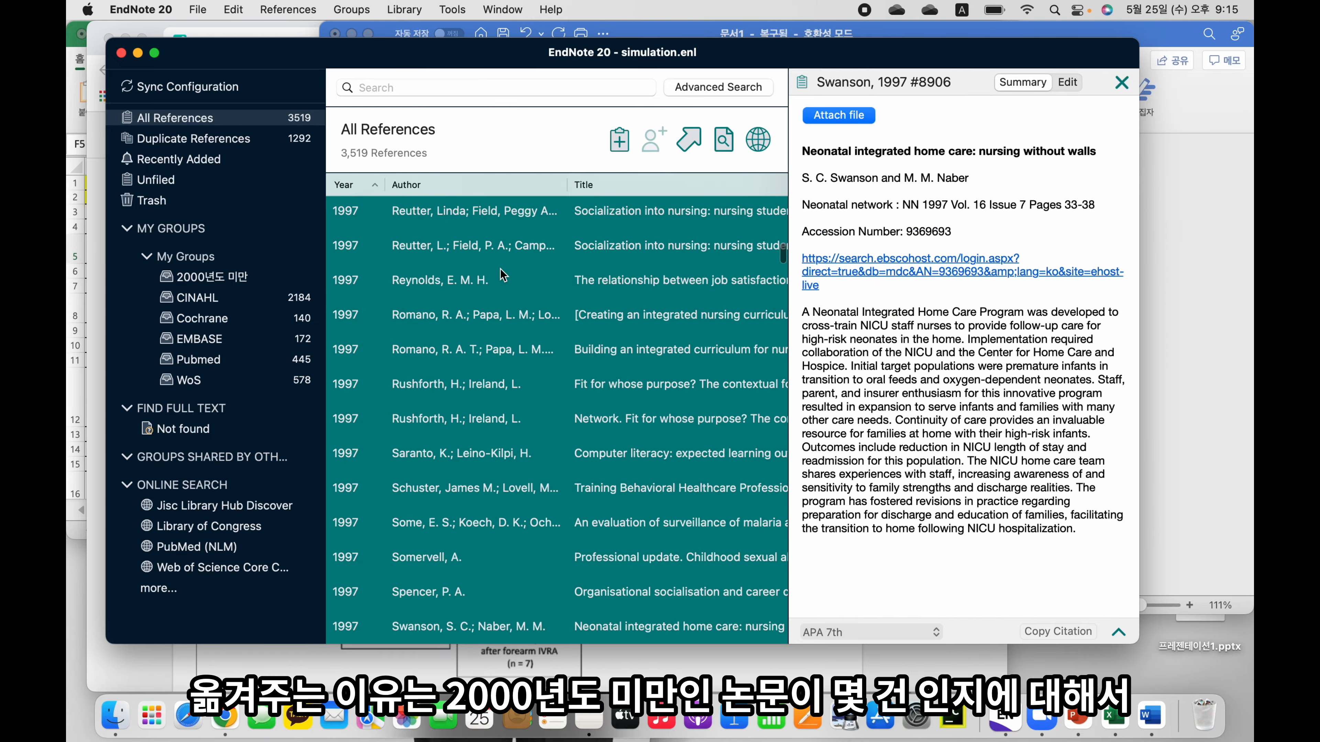
key(shift+Down)
key(shift+Down)
key(shift+Down)
key(shift+Down)
key(shift+Down)
key(shift+Down)
key(shift+Down)
key(shift+Down)
key(shift+Down)
key(shift+Down)
key(shift+Down)
key(shift+Down)
key(shift+Down)
key(shift+Down)
key(shift+Down)
key(shift+Down)
key(shift+Down)
key(shift+Down)
key(shift+Down)
key(shift+Down)
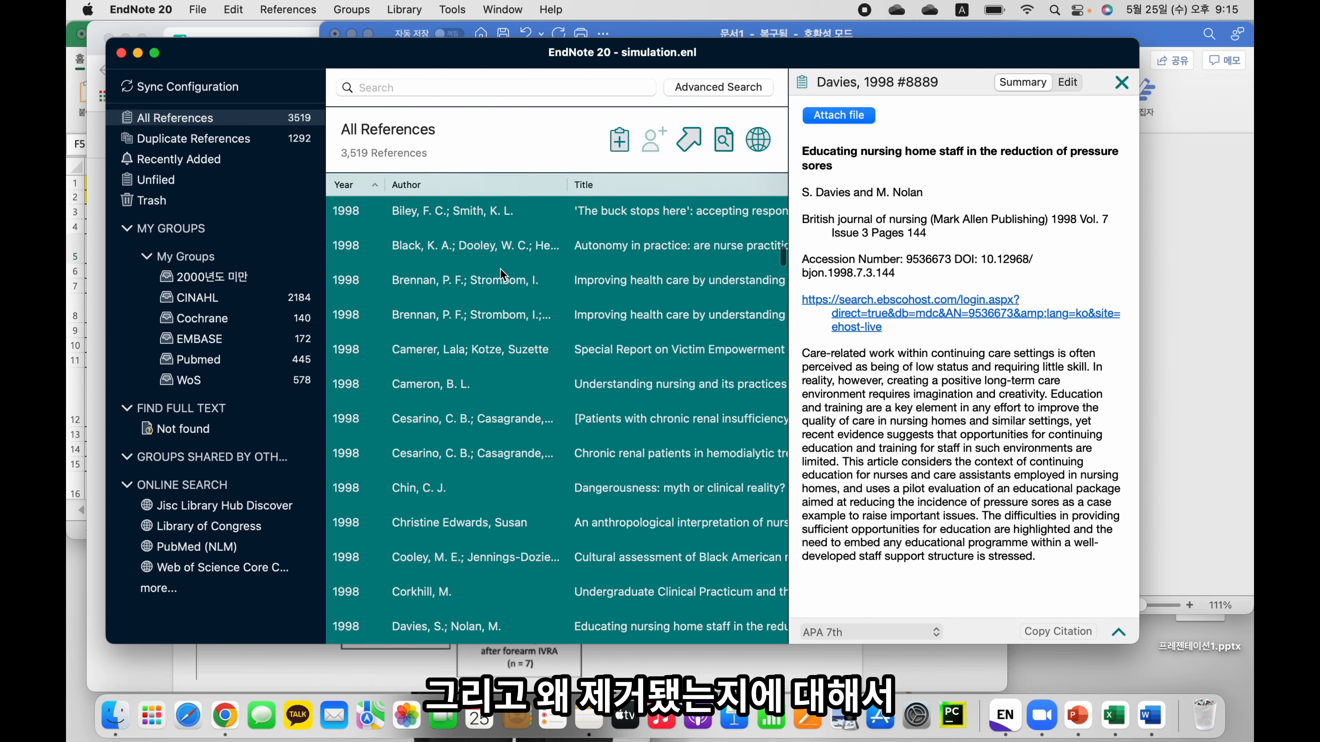
key(shift+Down)
key(shift+Down)
key(shift+Down)
key(shift+Down)
key(shift+Down)
key(shift+Down)
key(shift+Down)
key(shift+Down)
key(shift+Down)
key(shift+Down)
key(shift+Down)
key(shift+Down)
key(shift+Down)
key(shift+Down)
key(shift+Down)
key(shift+Down)
key(shift+Down)
key(shift+Down)
key(shift+Down)
key(shift+Down)
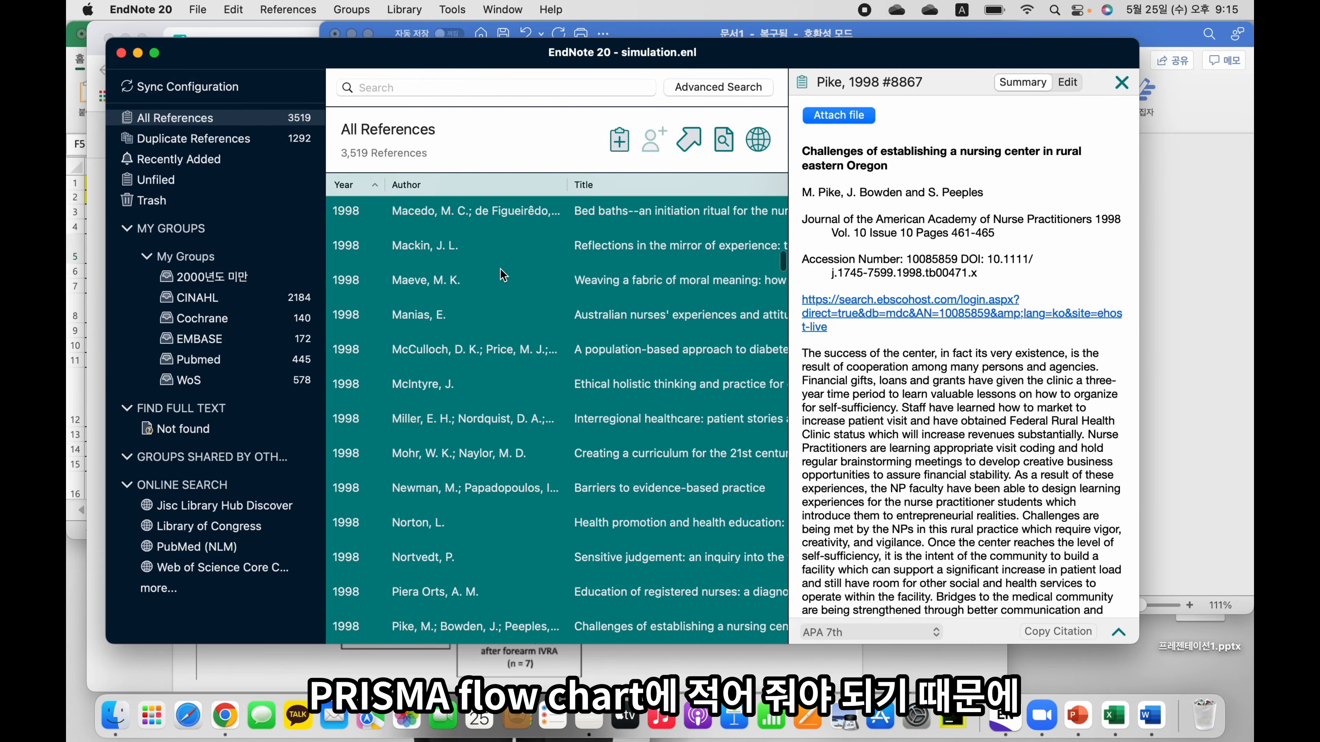
key(shift+Down)
key(shift+Down)
key(shift+Down)
key(shift+Down)
key(shift+Down)
key(shift+Down)
key(shift+Down)
key(shift+Down)
key(shift+Down)
key(shift+Down)
key(shift+Down)
key(shift+Down)
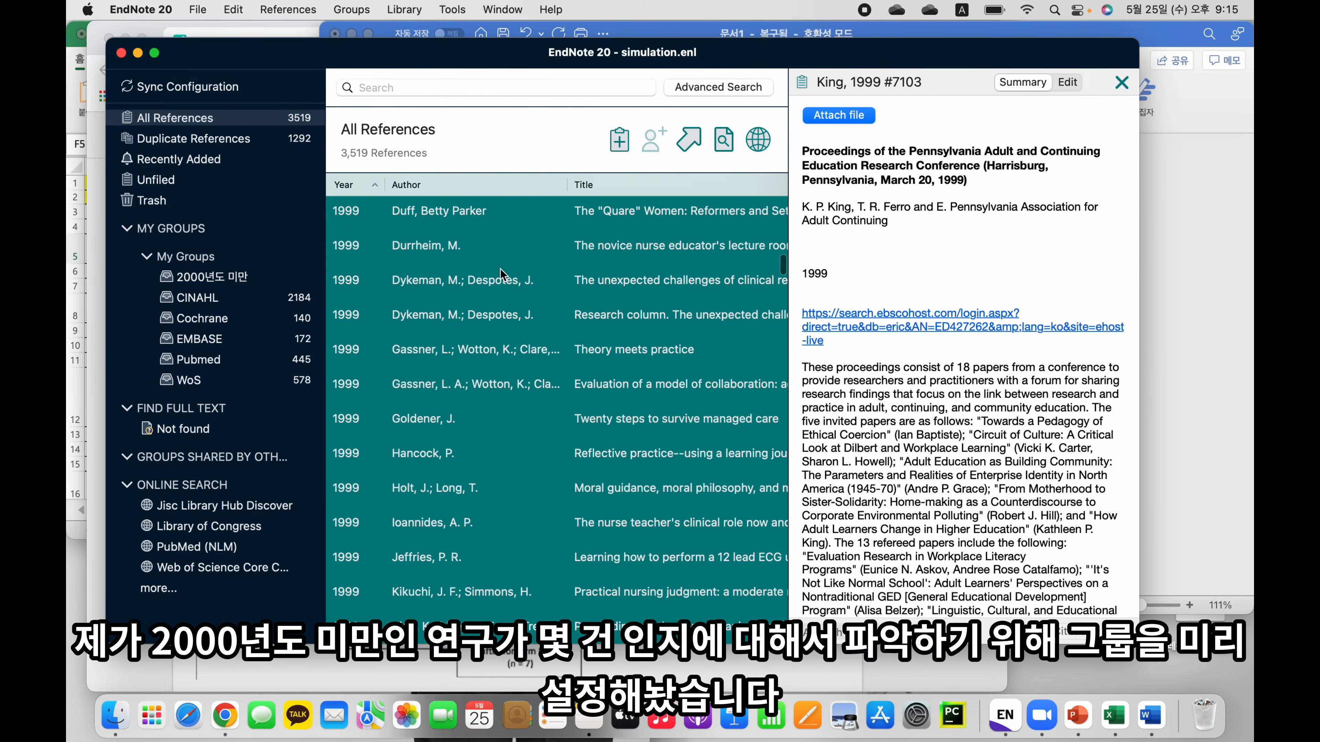
Extend the selection through the last 1999 record, "NGNA. HIV & AIDS in older adults", and add the selected references to the 2000년도 미만 group
key(shift+Down)
key(shift+Down)
key(shift+Down)
key(shift+Down)
key(shift+Down)
key(shift+Down)
key(shift+Down)
key(shift+Down)
key(shift+Down)
key(shift+Down)
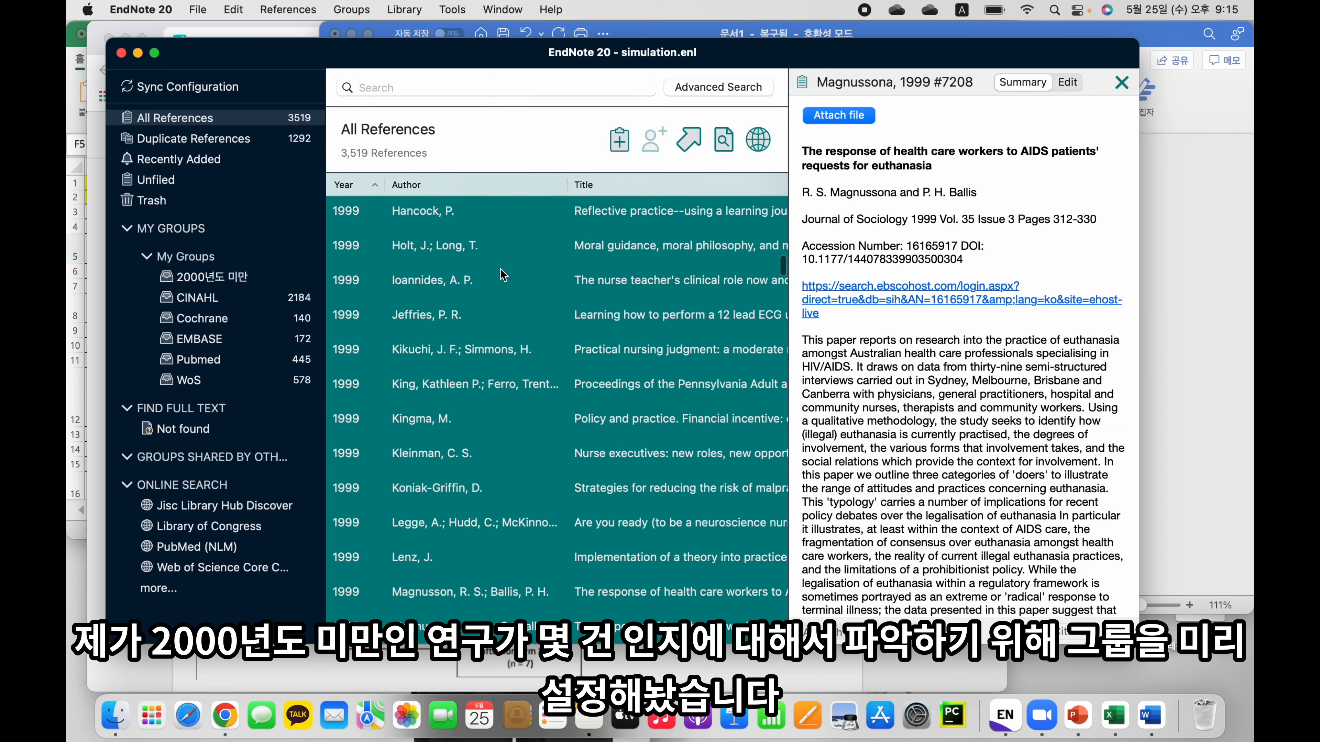
key(shift+Down)
key(shift+Down)
key(shift+Down)
key(shift+Down)
key(shift+Down)
key(shift+Down)
key(shift+Down)
key(shift+Down)
key(shift+Down)
key(shift+Down)
key(shift+Down)
key(shift+Down)
key(shift+Down)
key(shift+Down)
key(shift+Down)
key(shift+Down)
key(shift+Down)
key(shift+Down)
key(shift+Down)
key(shift+Down)
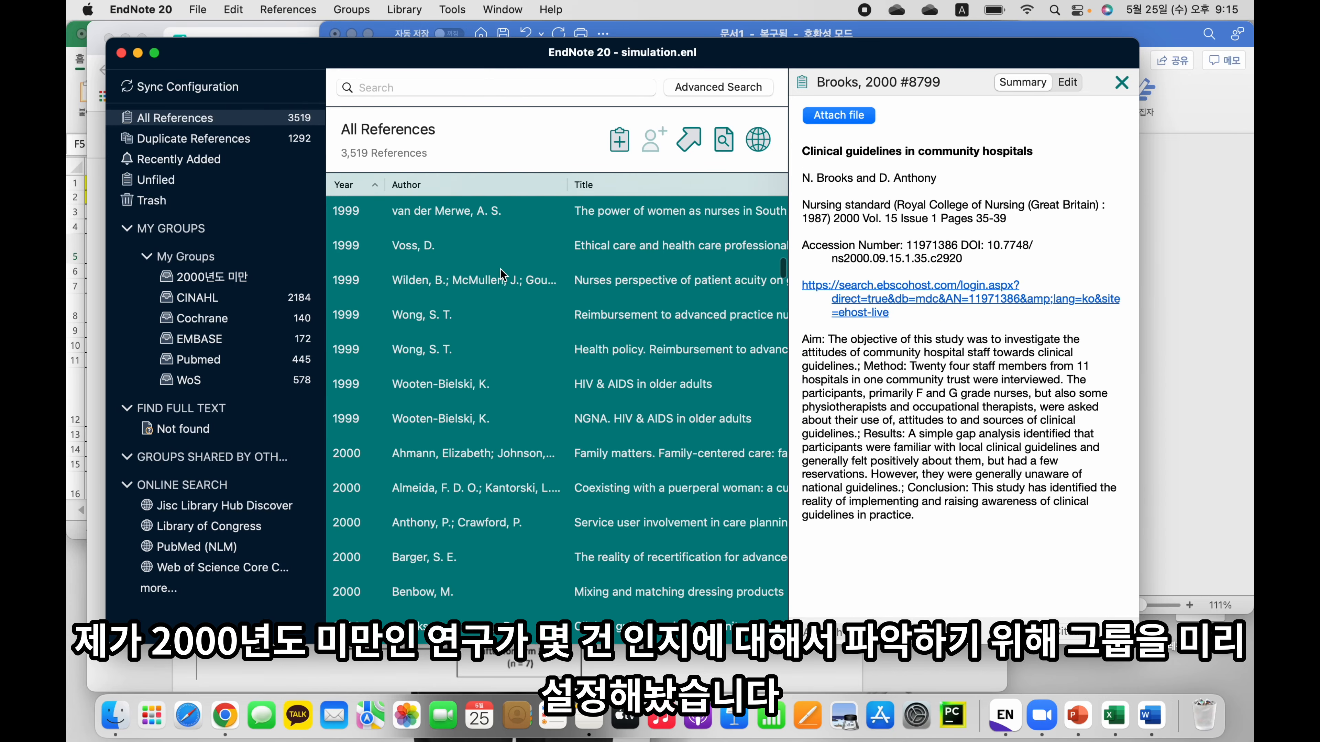
key(shift+Up)
key(shift+Up)
key(shift+Up)
key(shift+Up)
key(shift+Up)
key(shift+Up)
key(shift+Up)
key(shift+Up)
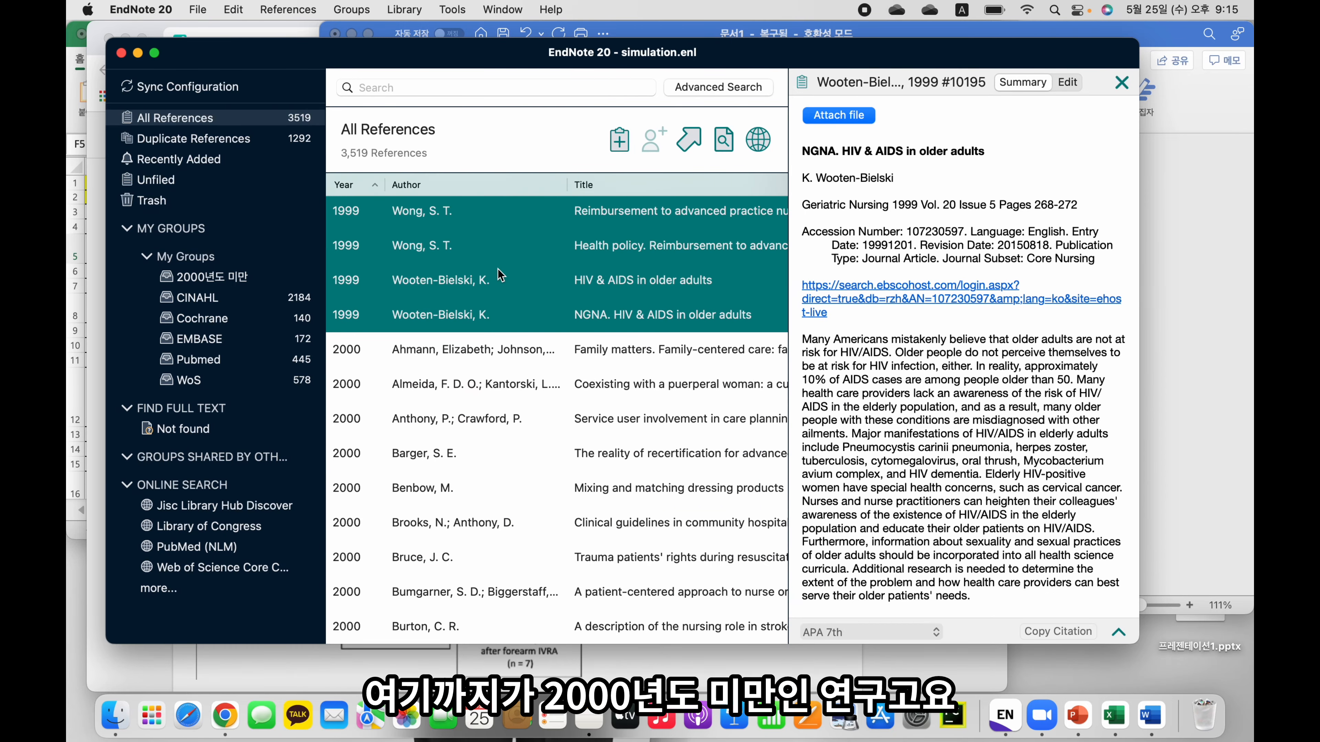
drag(441, 285, 208, 278)
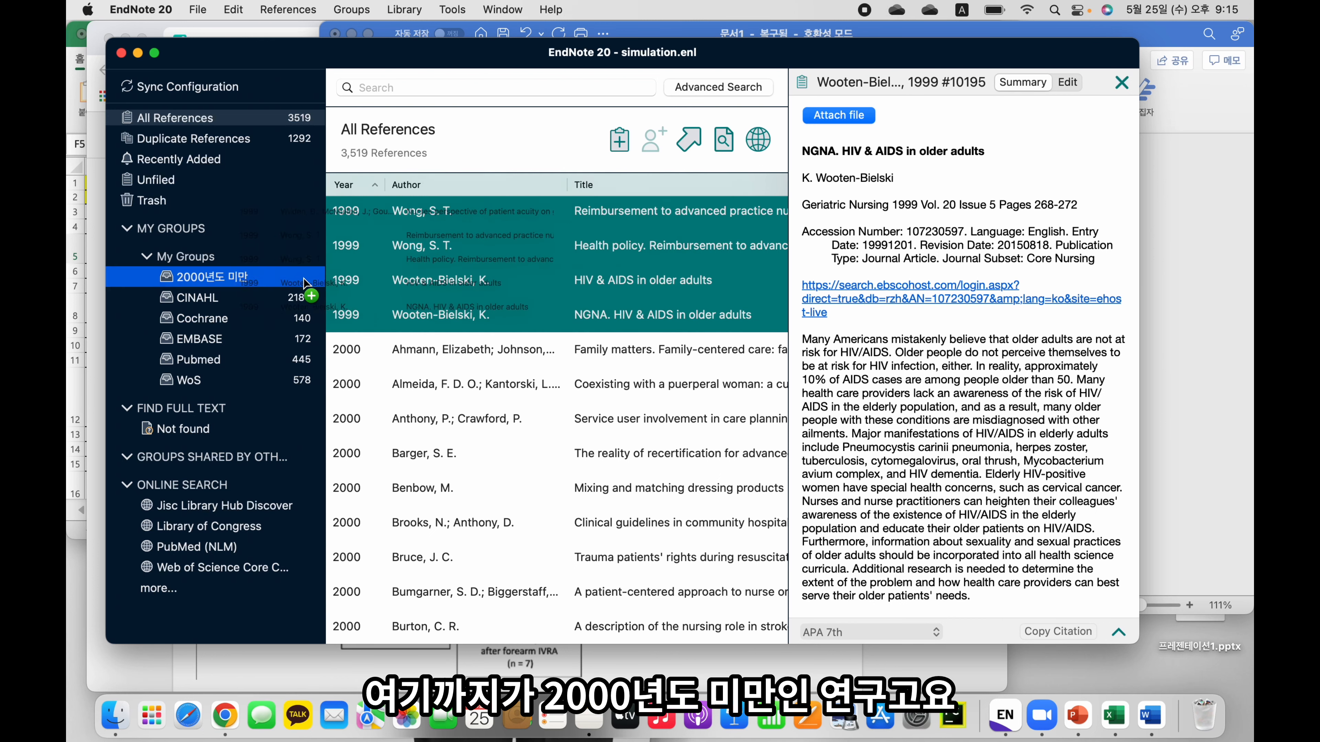
Switch to Word and add "2000년도 미만 연구 : 466건" and "2000년도 미만 연구 제거 후 : 3053건" below the 중복 제거 후 line, followed by a blank line
click(1173, 313)
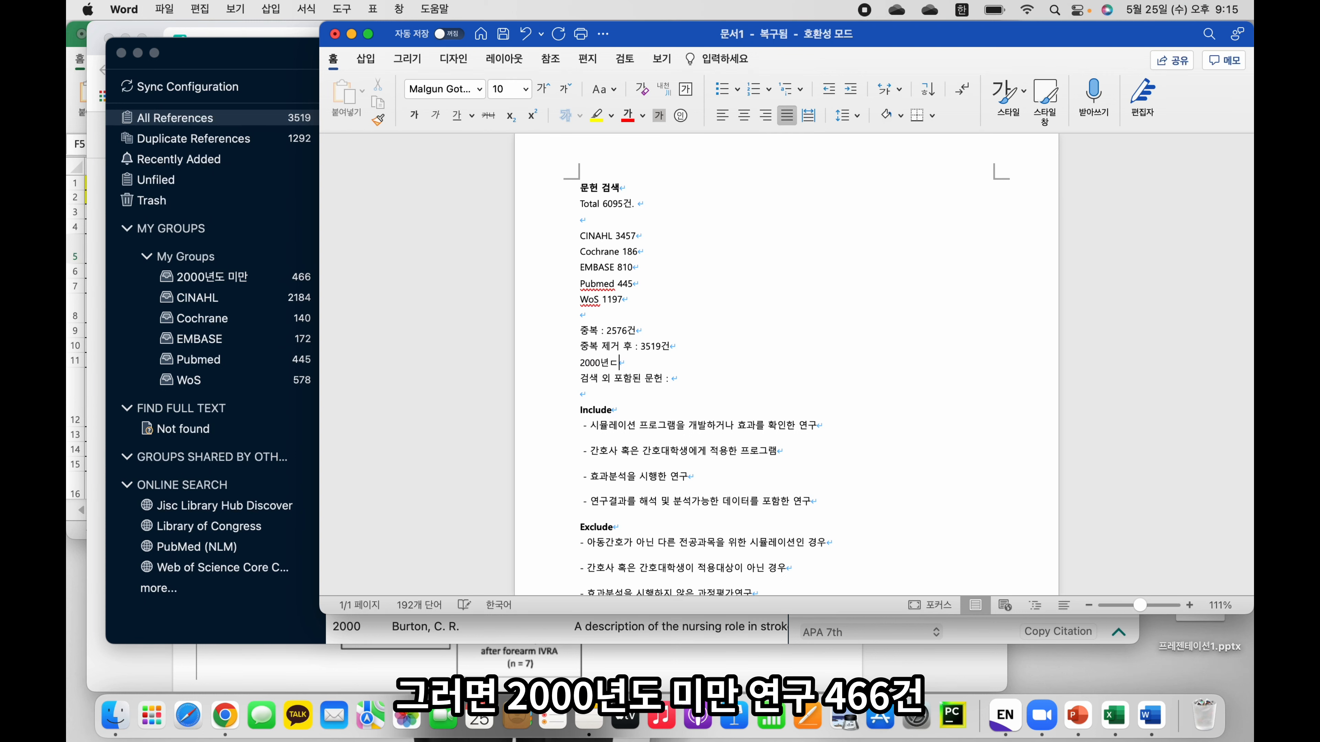
text(ㅗ 미만 연ㄱ)
text(ㅜ : 466건)
key(Return)
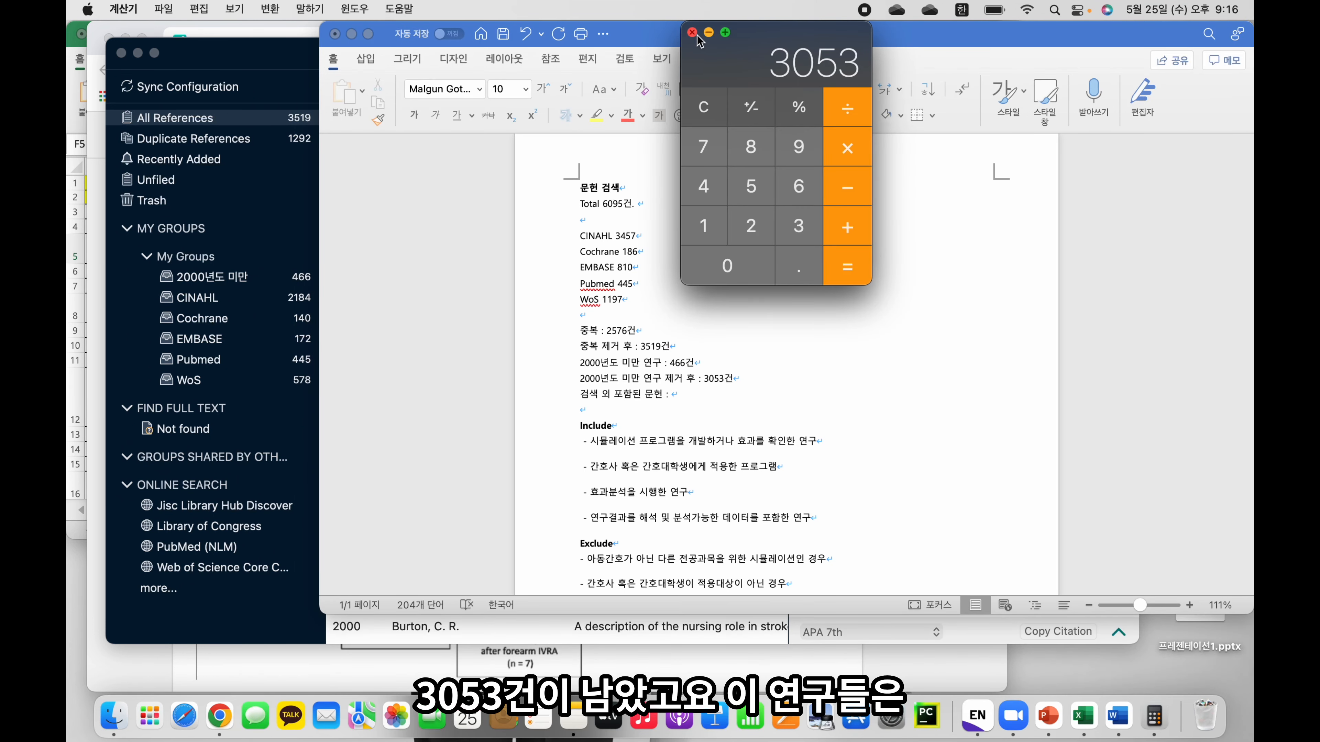
click(695, 30)
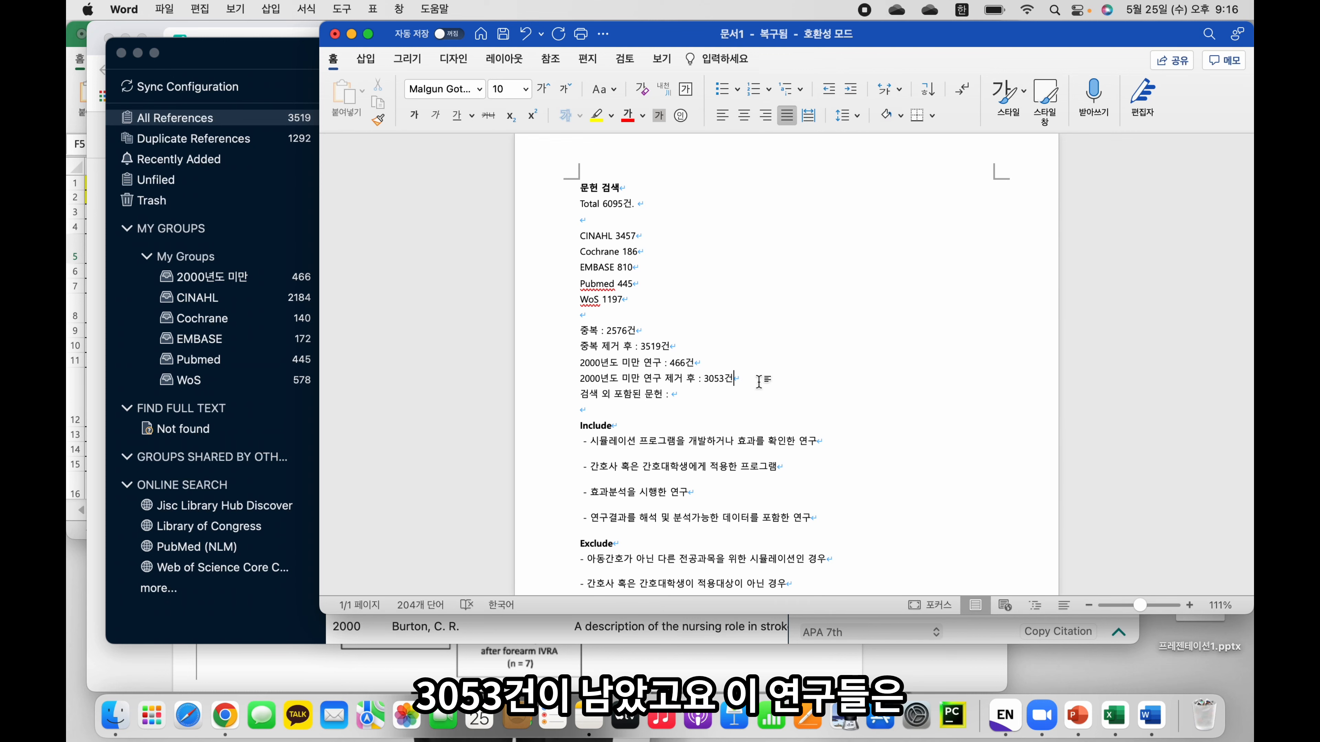
key(Return)
Switch to EndNote and move all references in the 2000년도 미만 group to the Trash
click(266, 63)
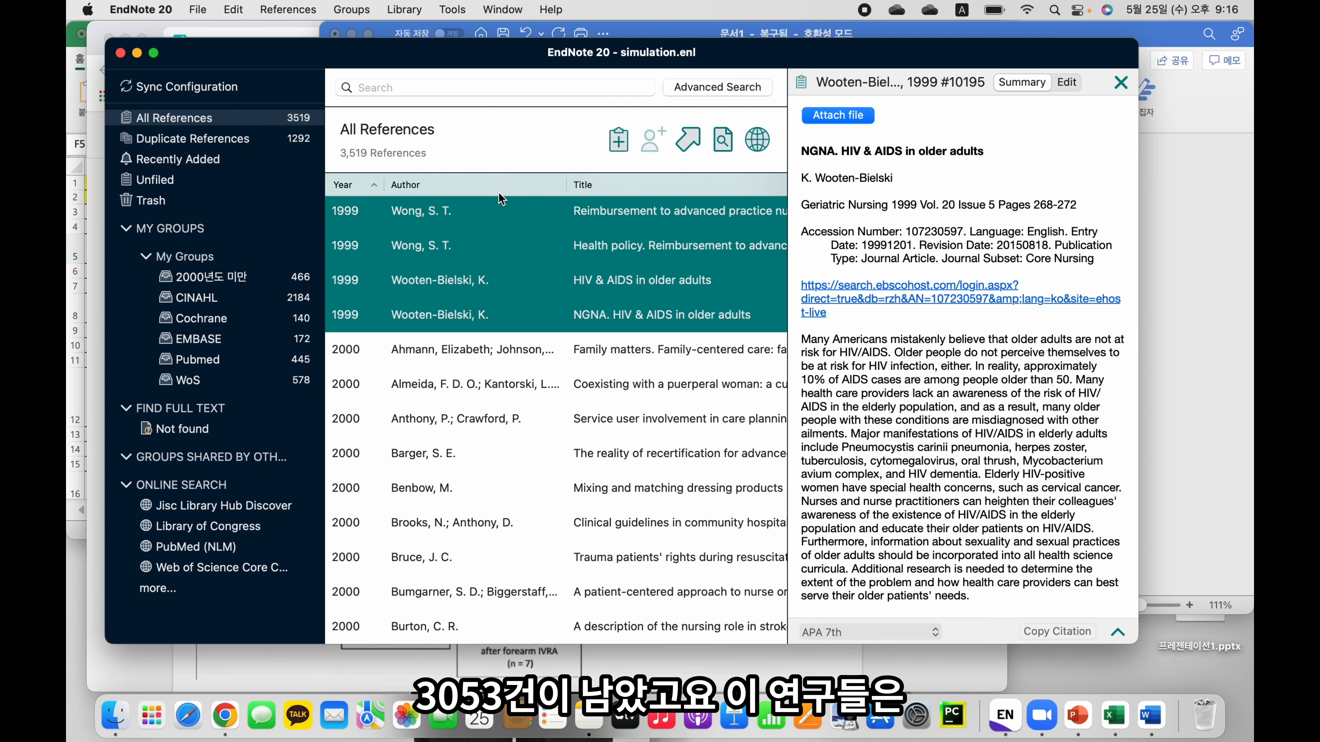
click(281, 277)
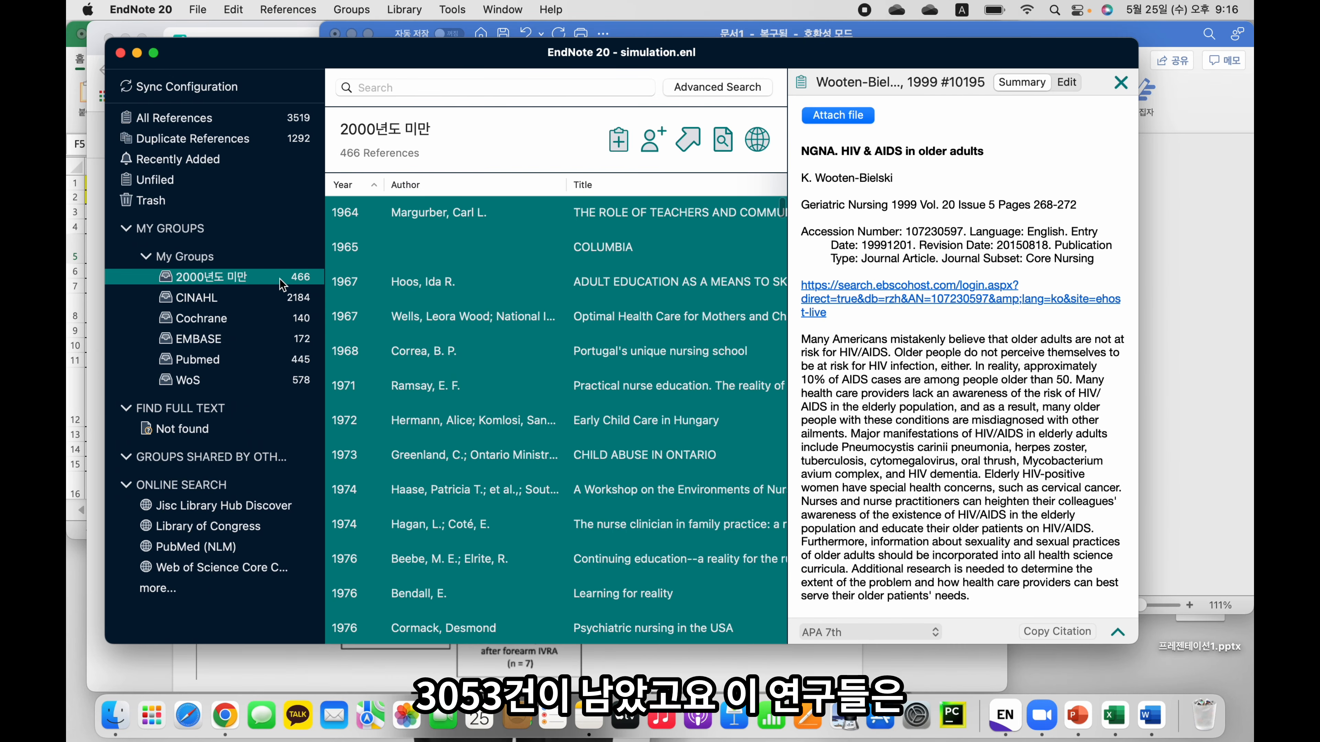
right_click(413, 287)
click(447, 460)
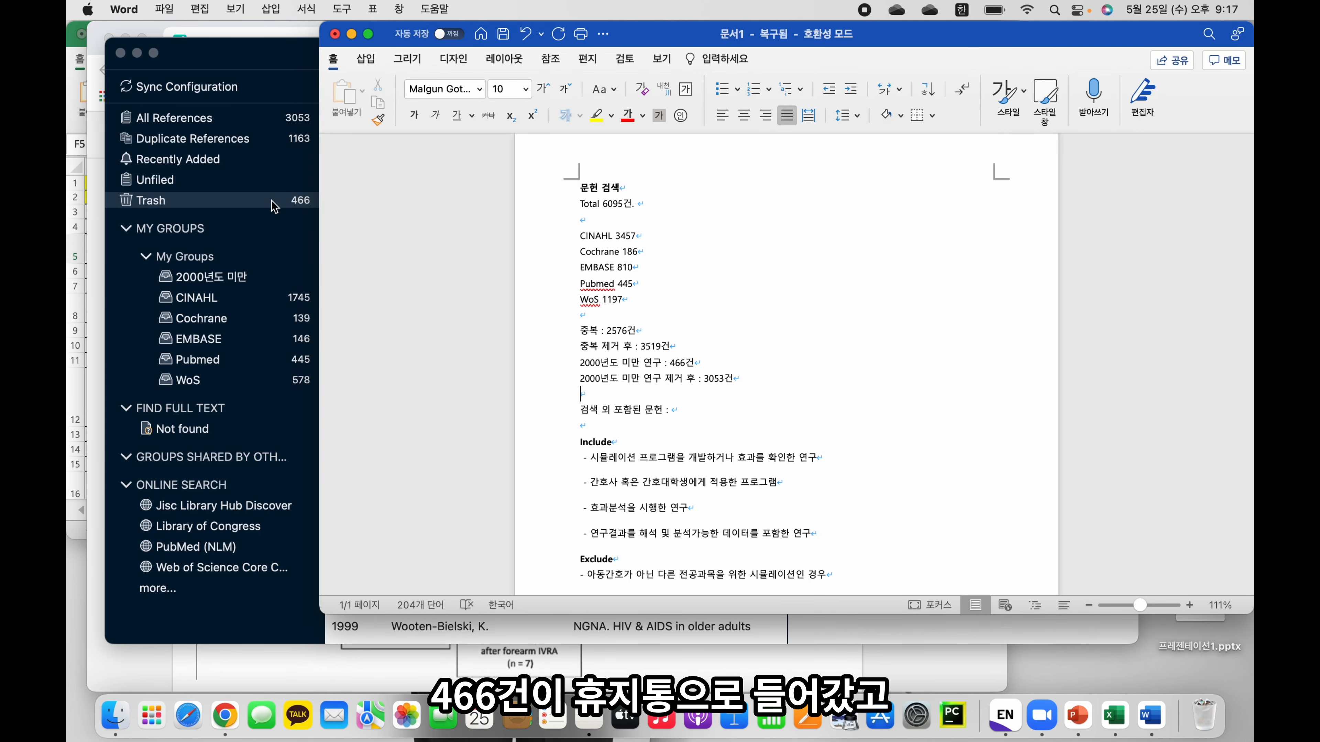
View the Trash contents, and compare the library's reference count with the 2000년도 미만 연구 제거 후 line in Word
click(272, 201)
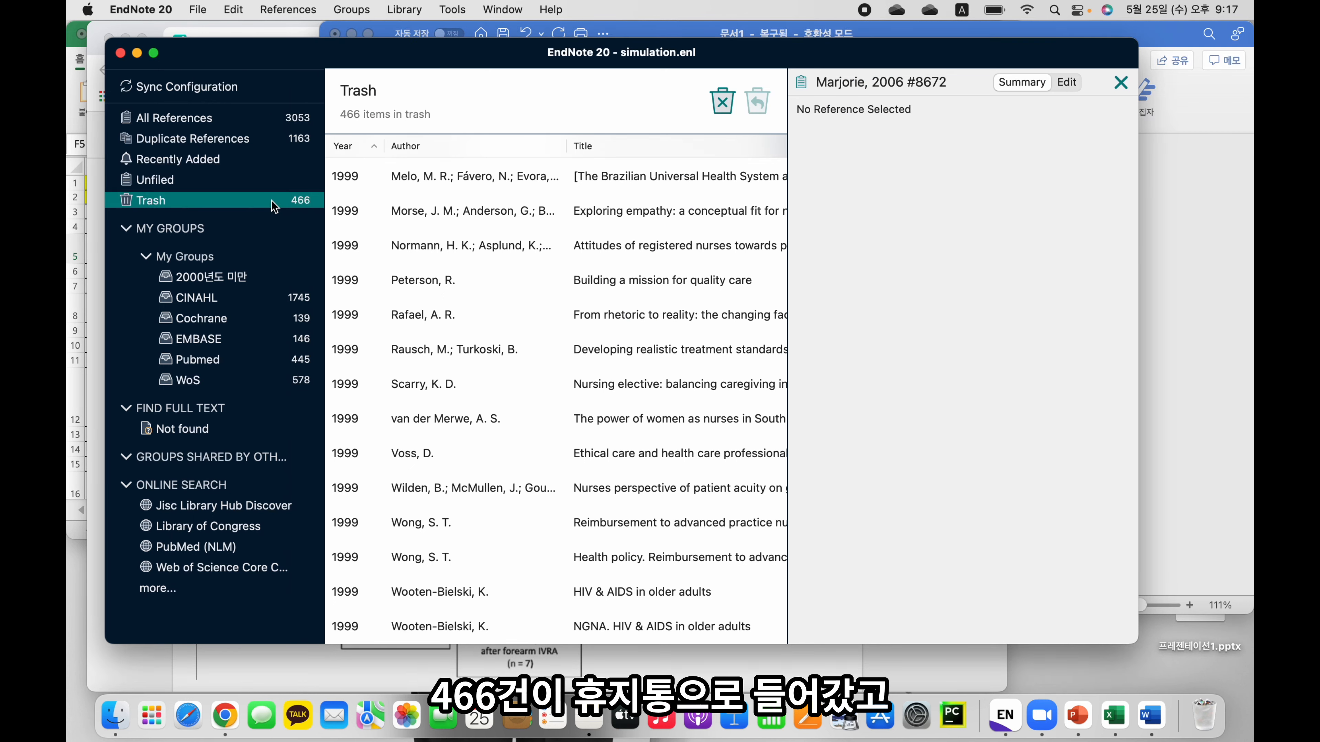
click(1155, 270)
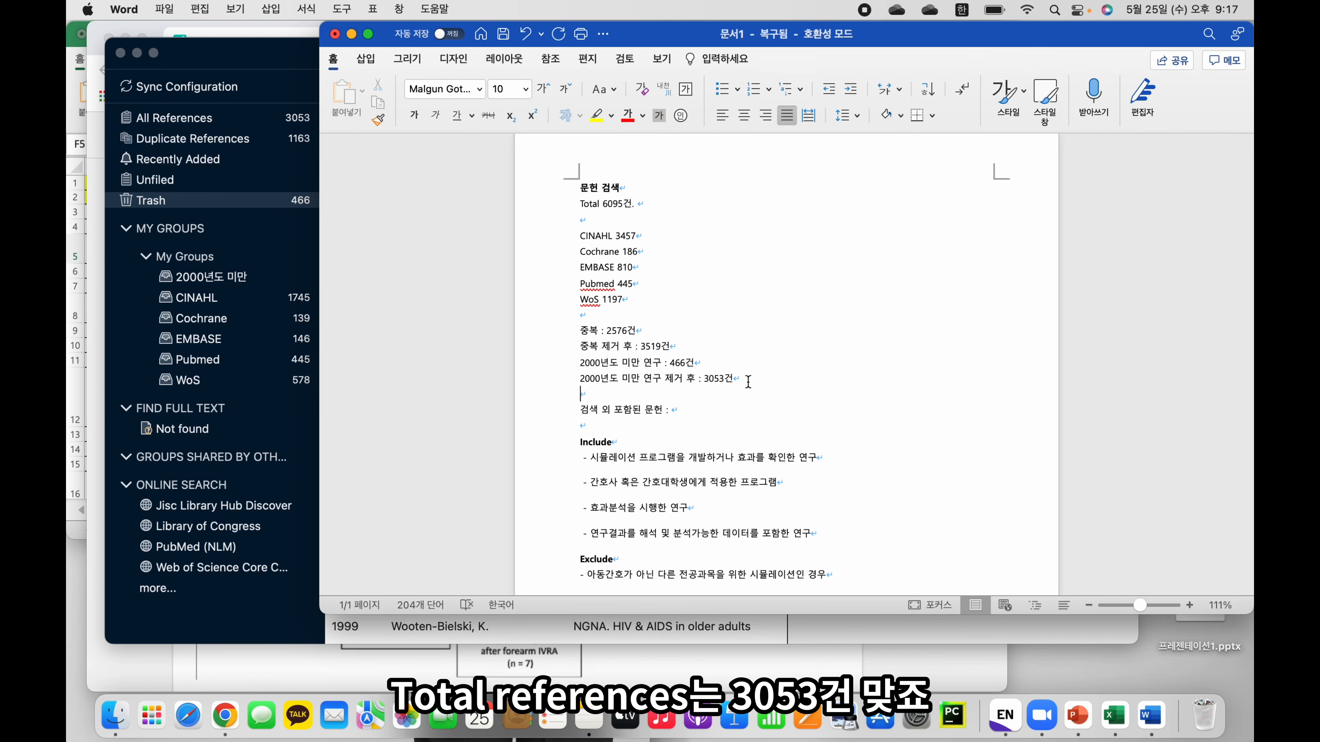
drag(746, 384, 574, 382)
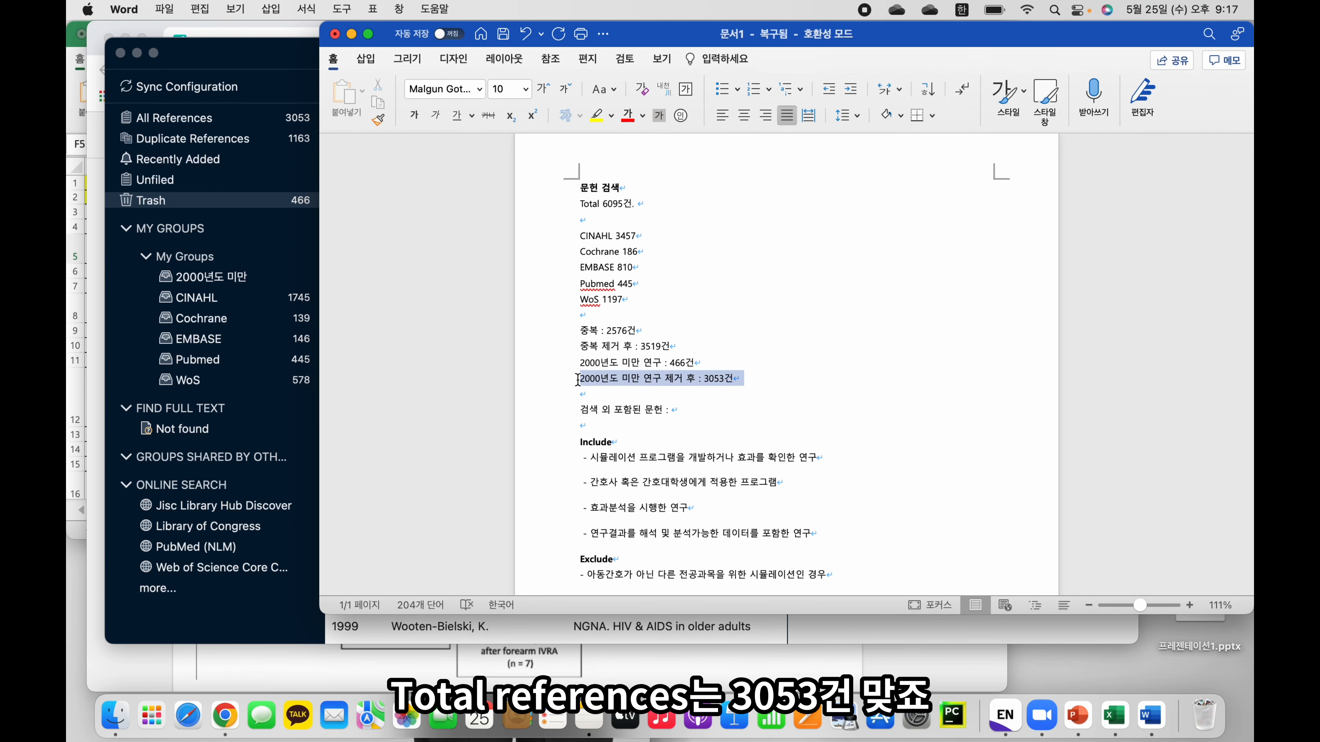
Switch to EndNote and permanently empty the Trash
click(272, 202)
right_click(271, 203)
click(292, 214)
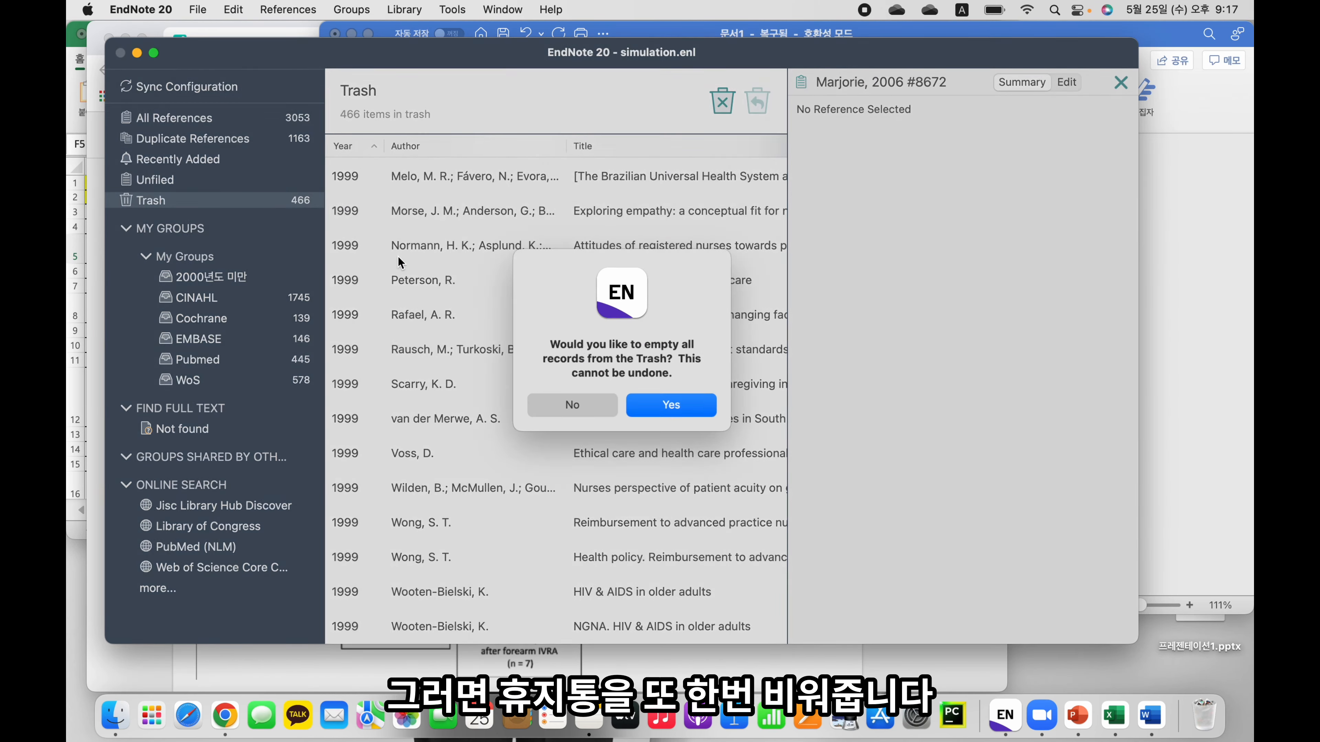
key(Return)
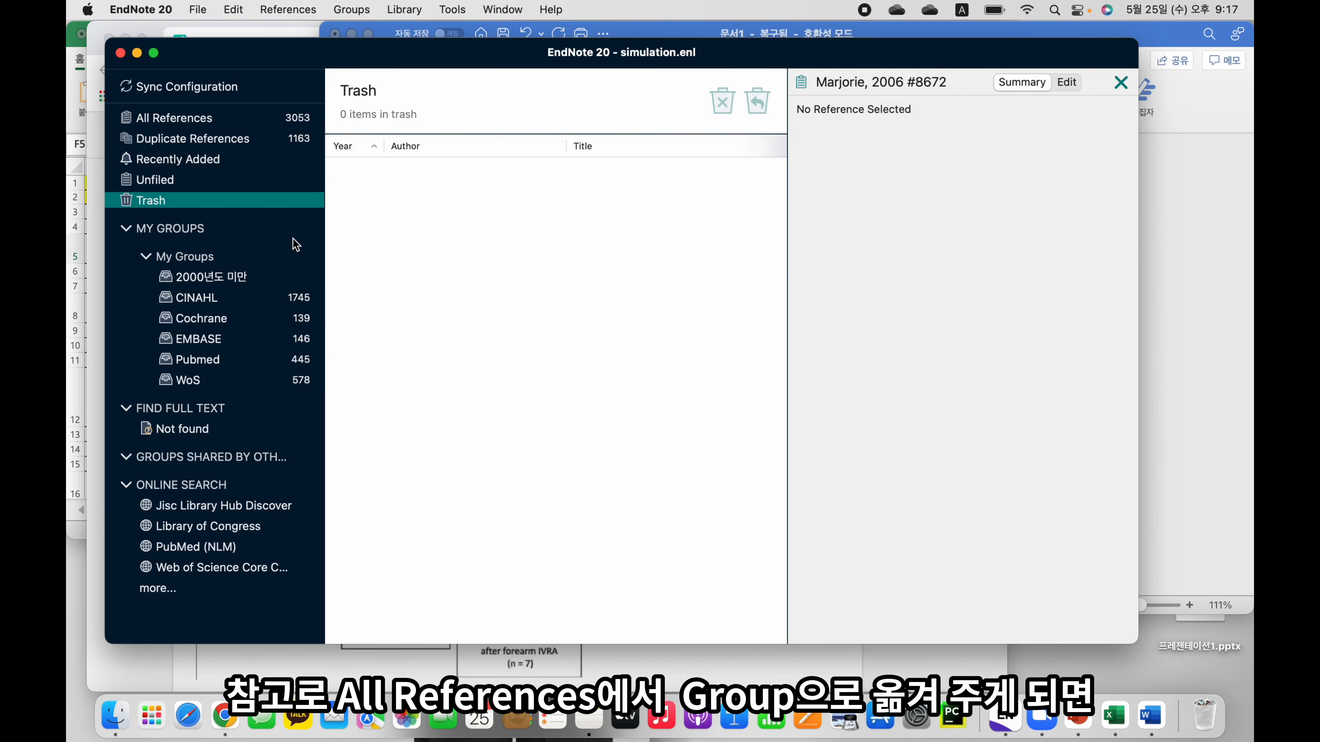
Review the remaining references in All References and in the CINAHL, Cochrane, EMBASE, Pubmed and WoS groups
click(279, 117)
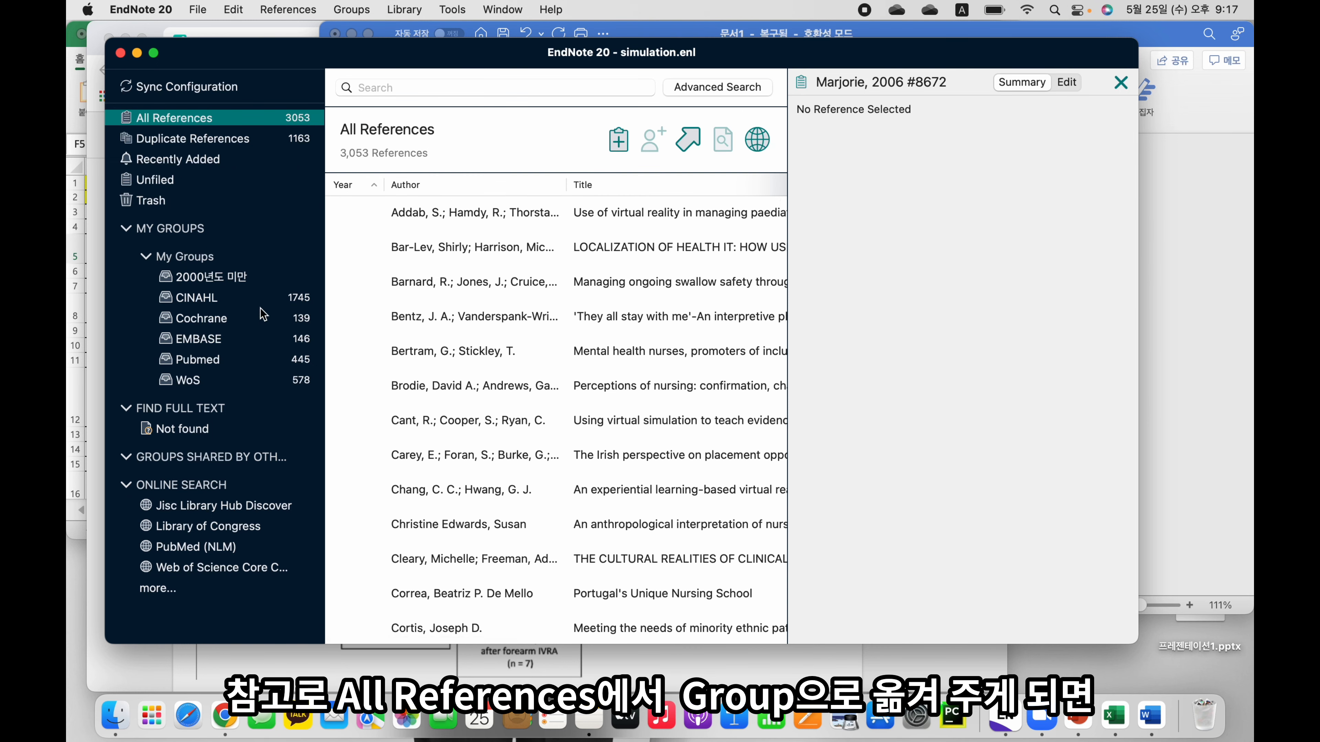
click(233, 298)
click(235, 316)
click(232, 338)
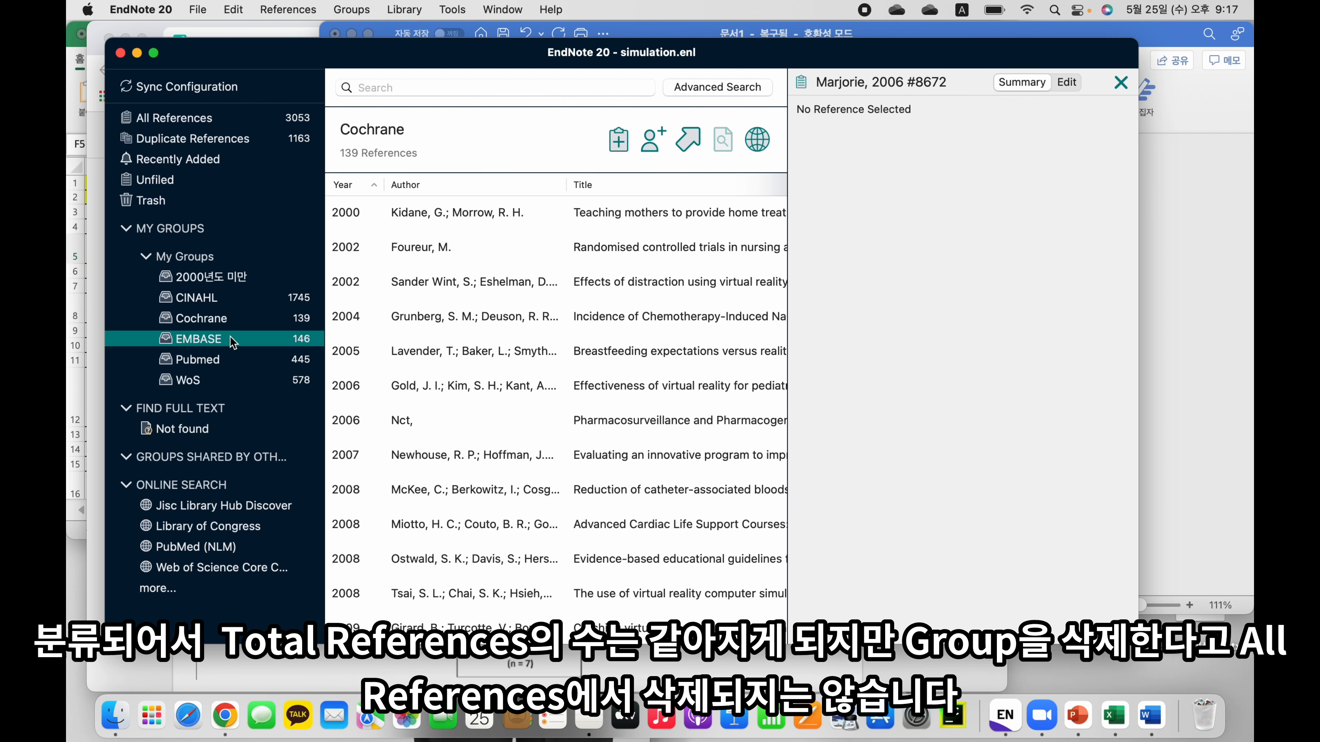
click(229, 360)
click(222, 381)
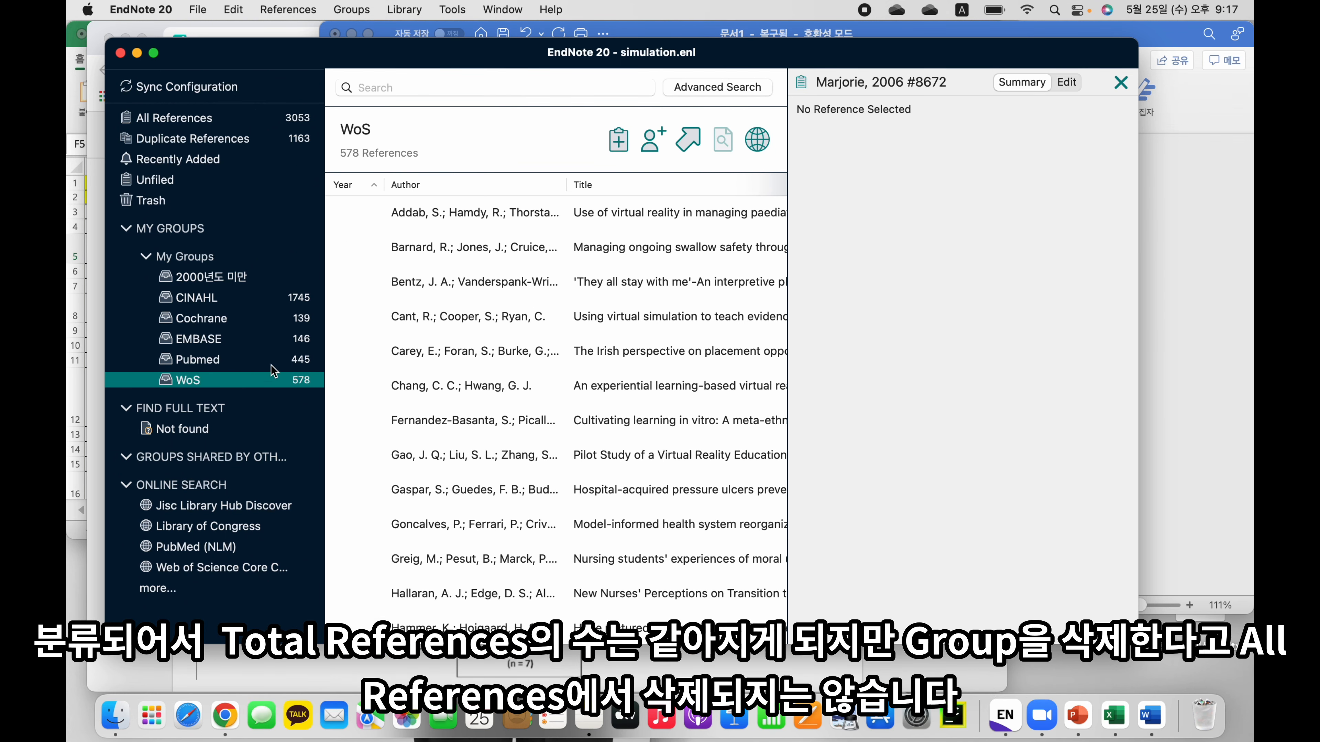
click(218, 305)
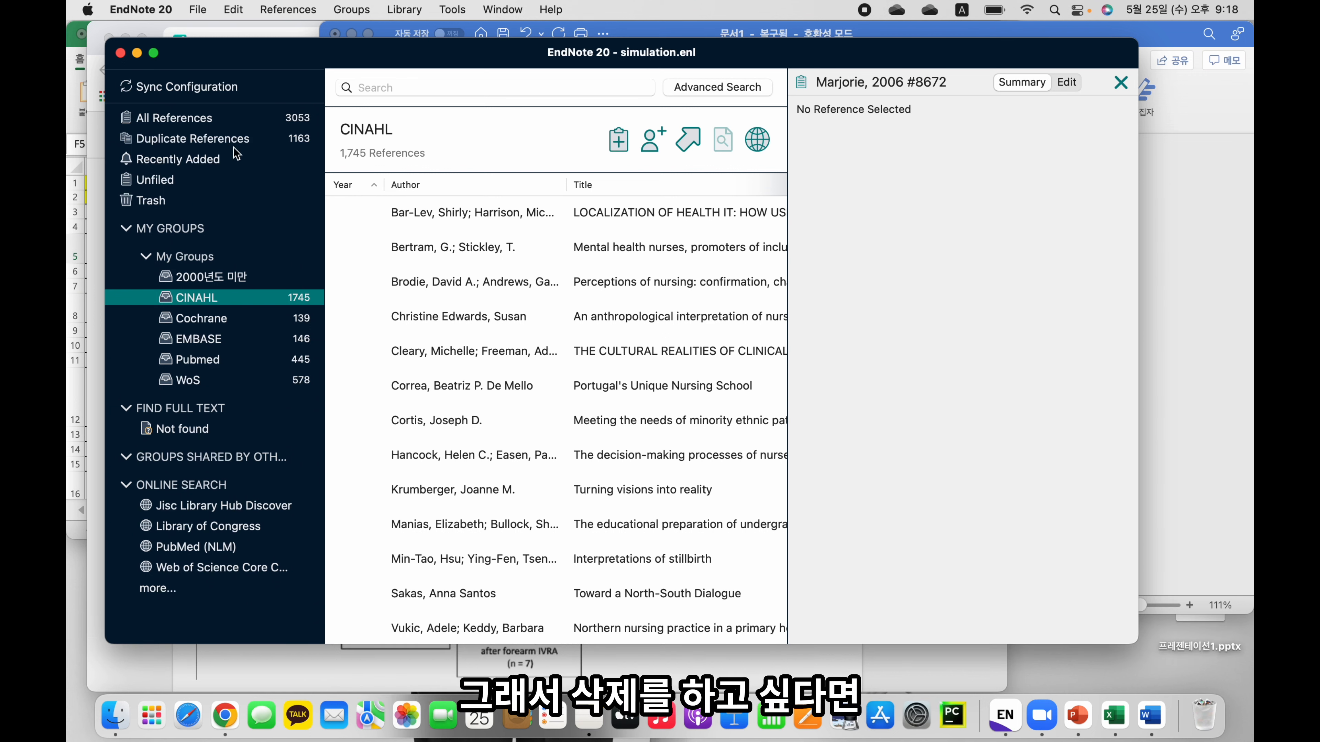
Return to All References and delete the empty 2000년도 미만 group
click(236, 122)
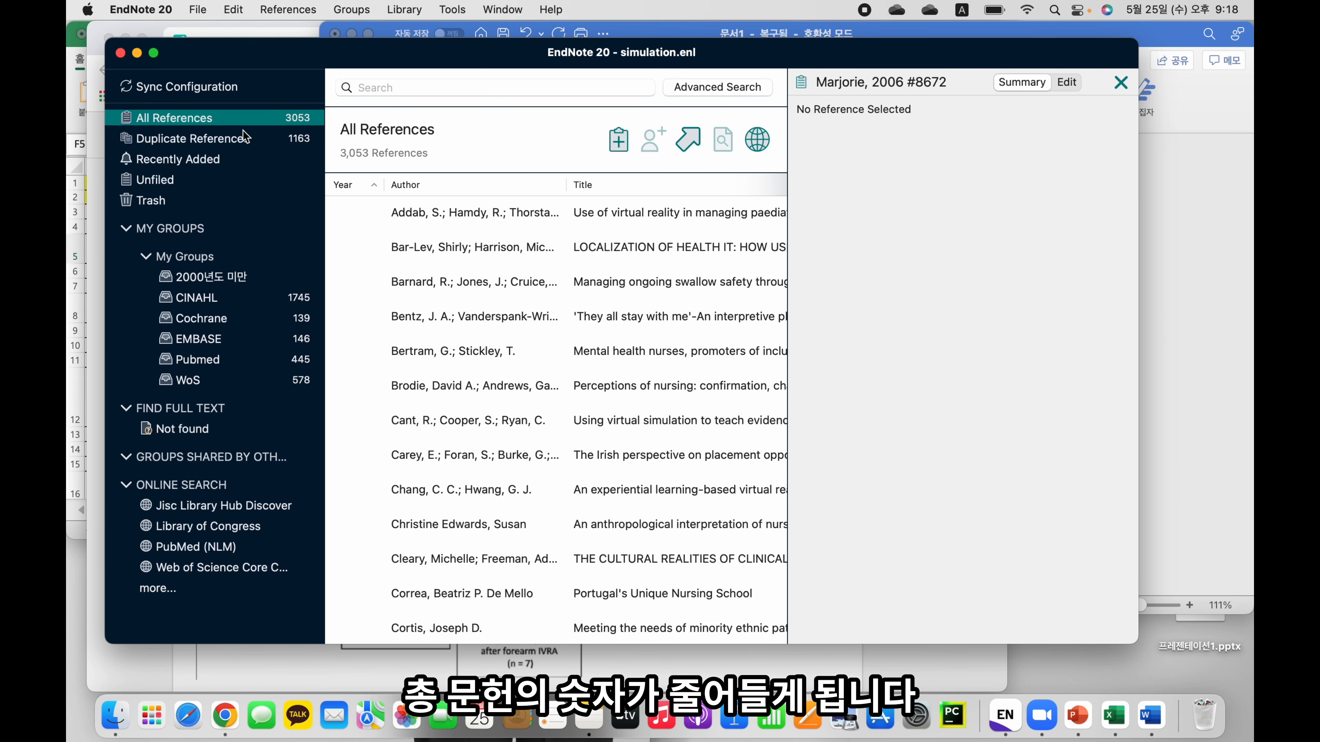
click(235, 282)
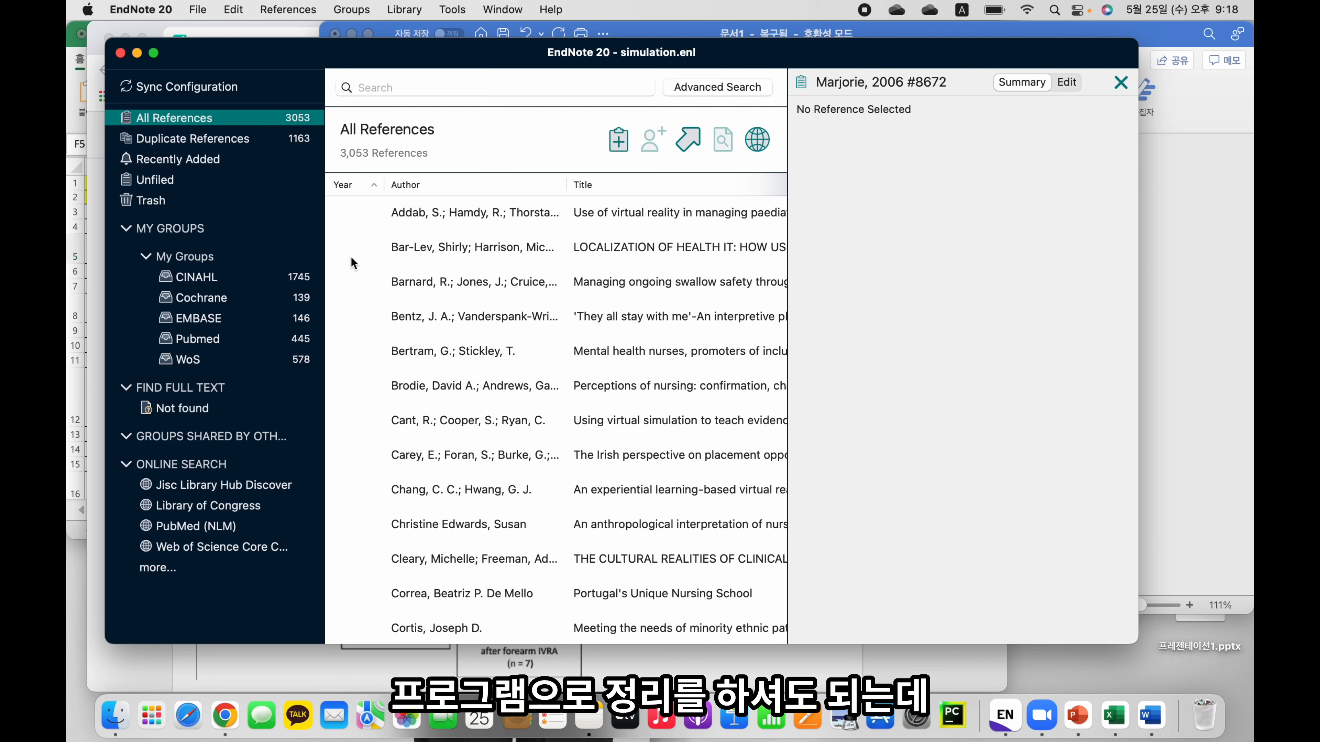
Switch to the 문헌분석정리(최종)_0404 workbook in Excel and enlarge its window to show more of the screening sheet
click(75, 209)
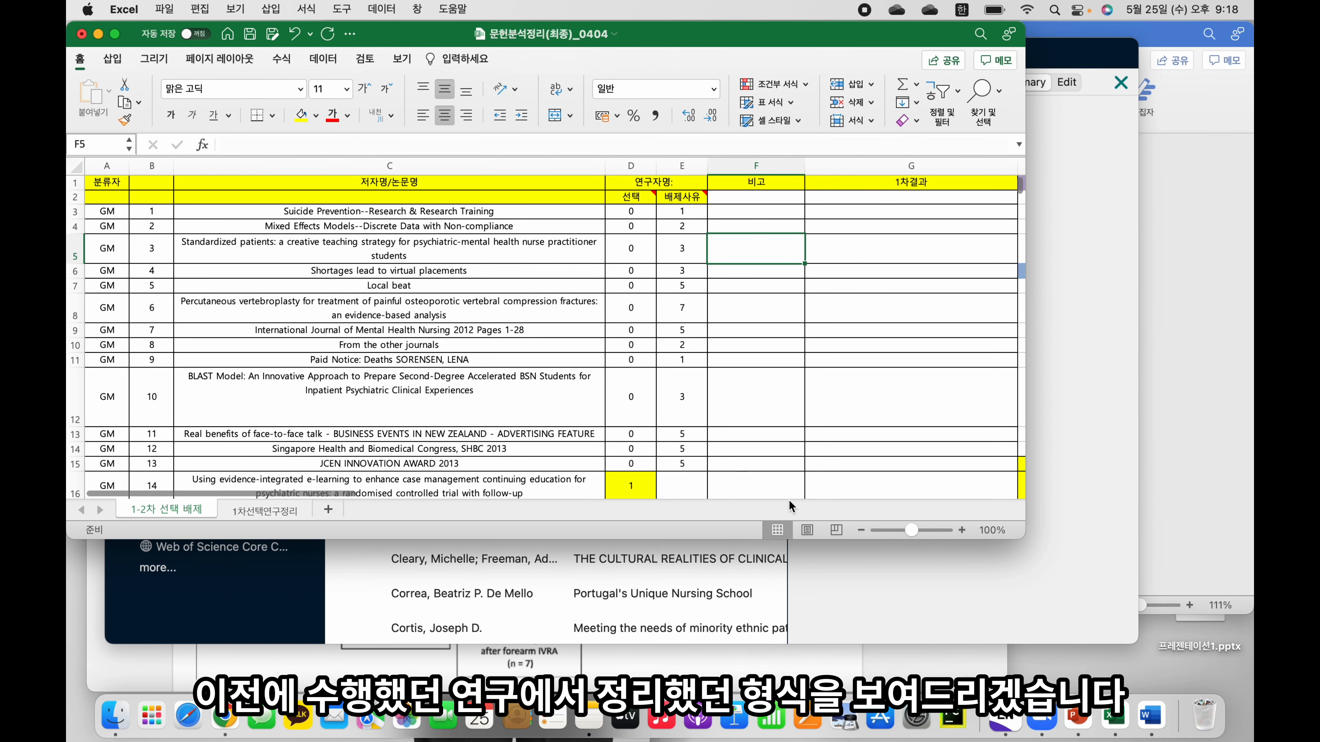
drag(1023, 539, 1163, 617)
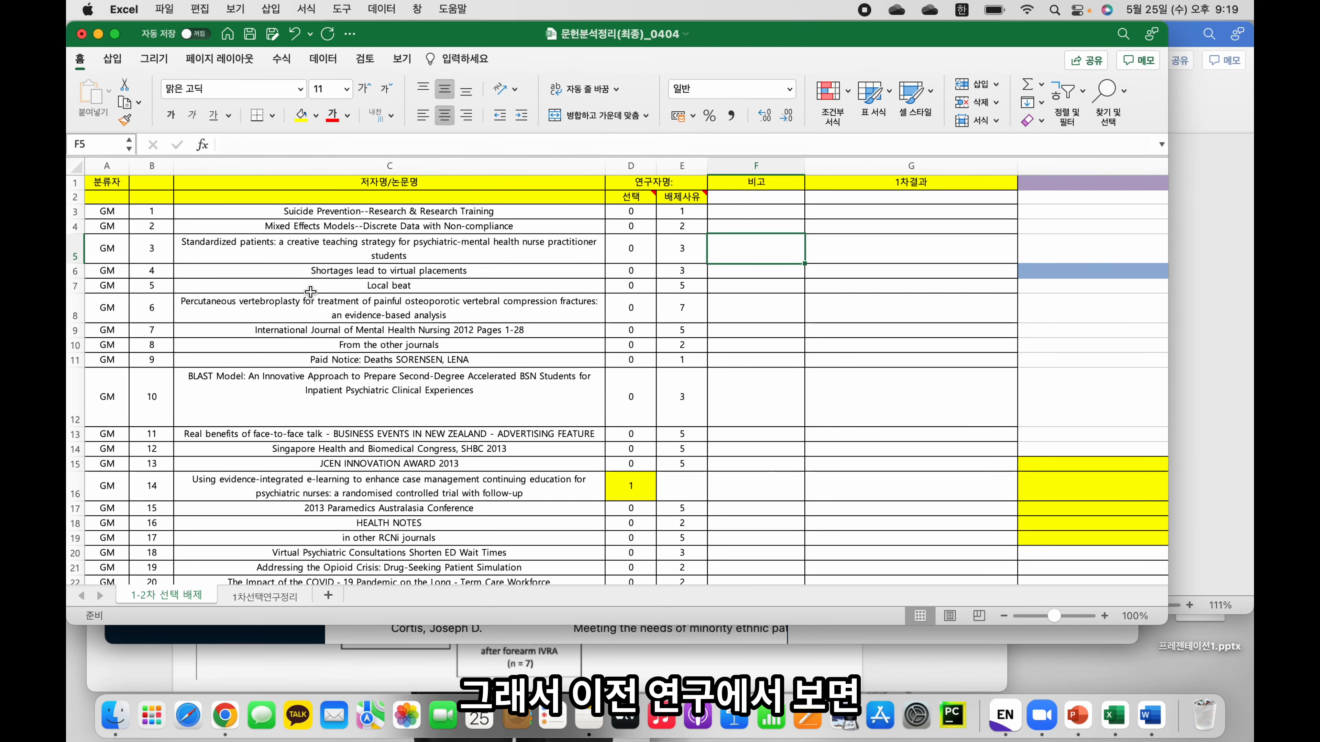
Label cells I16 to I19 under 저자명기준 as 1연구자, 2연구자, 3연구자 and 4연구자
scroll(475, 377, right, 10)
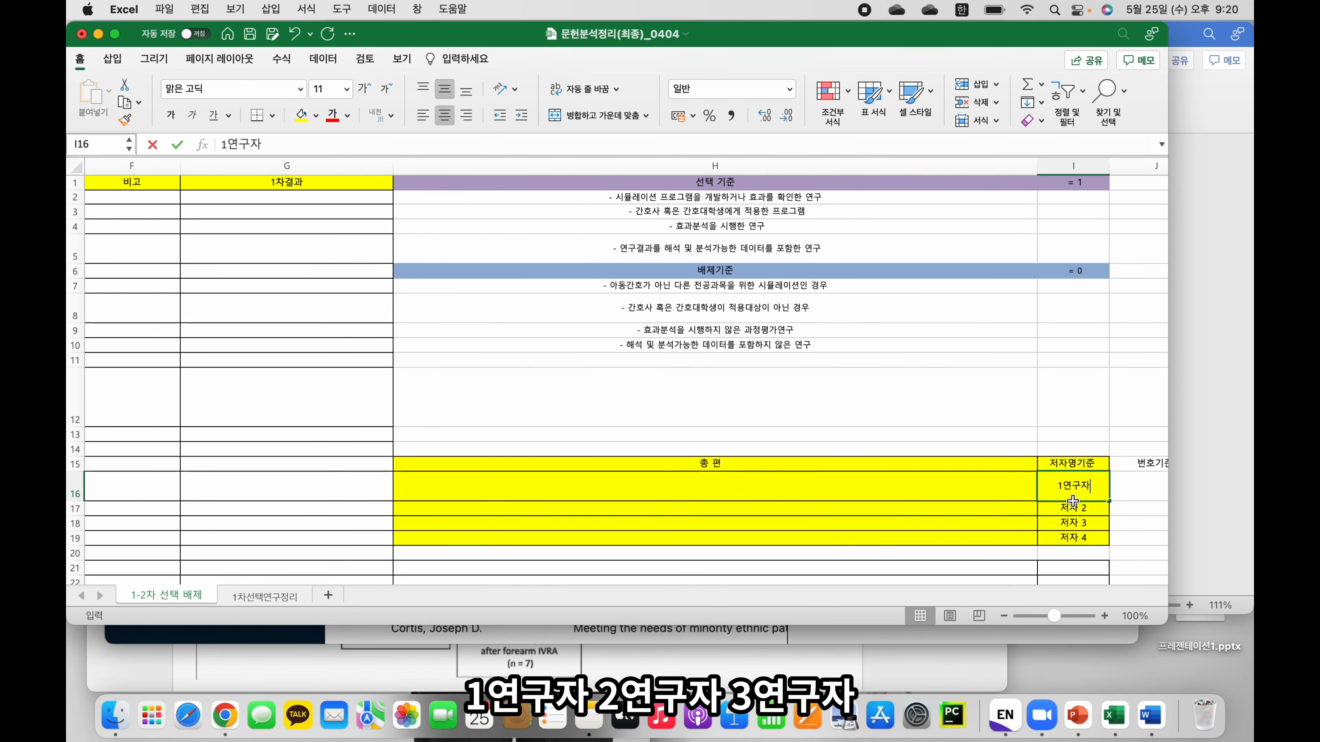
click(1073, 504)
text(2연구ㅏ)
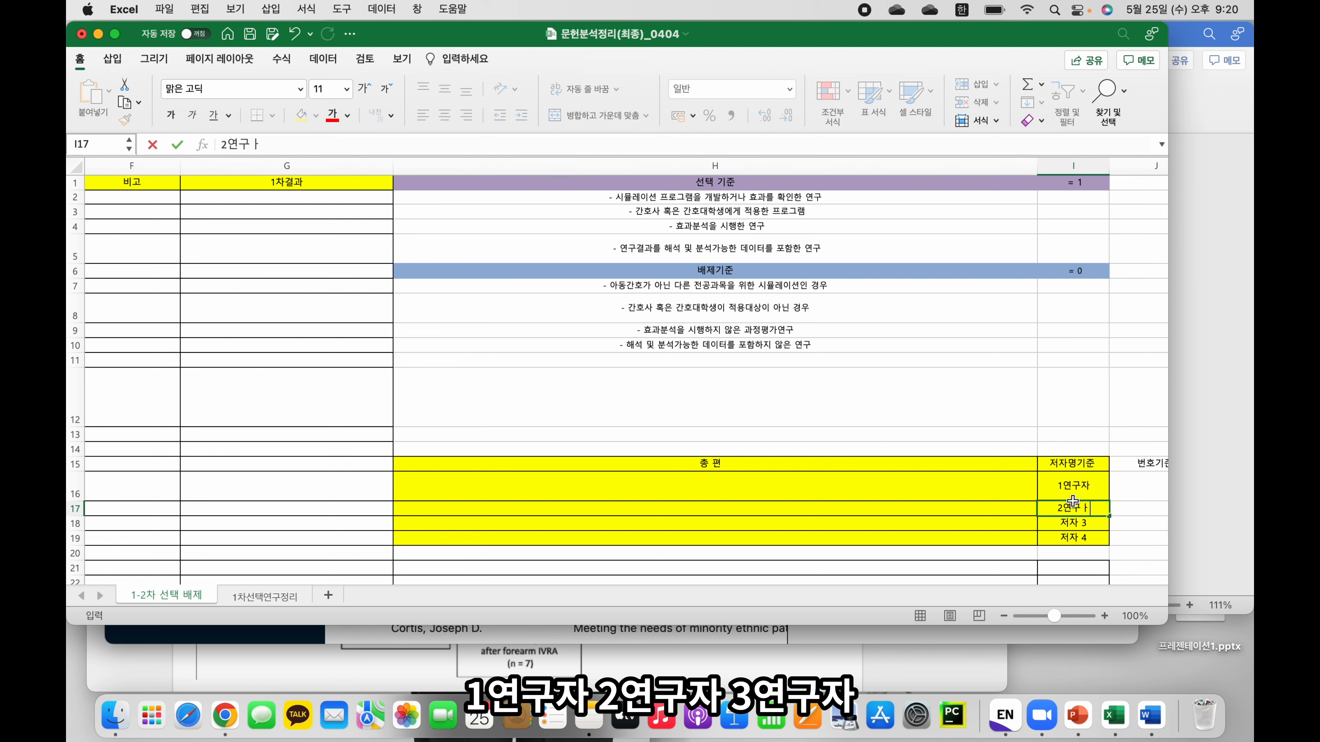
key(Return)
text(3연구자)
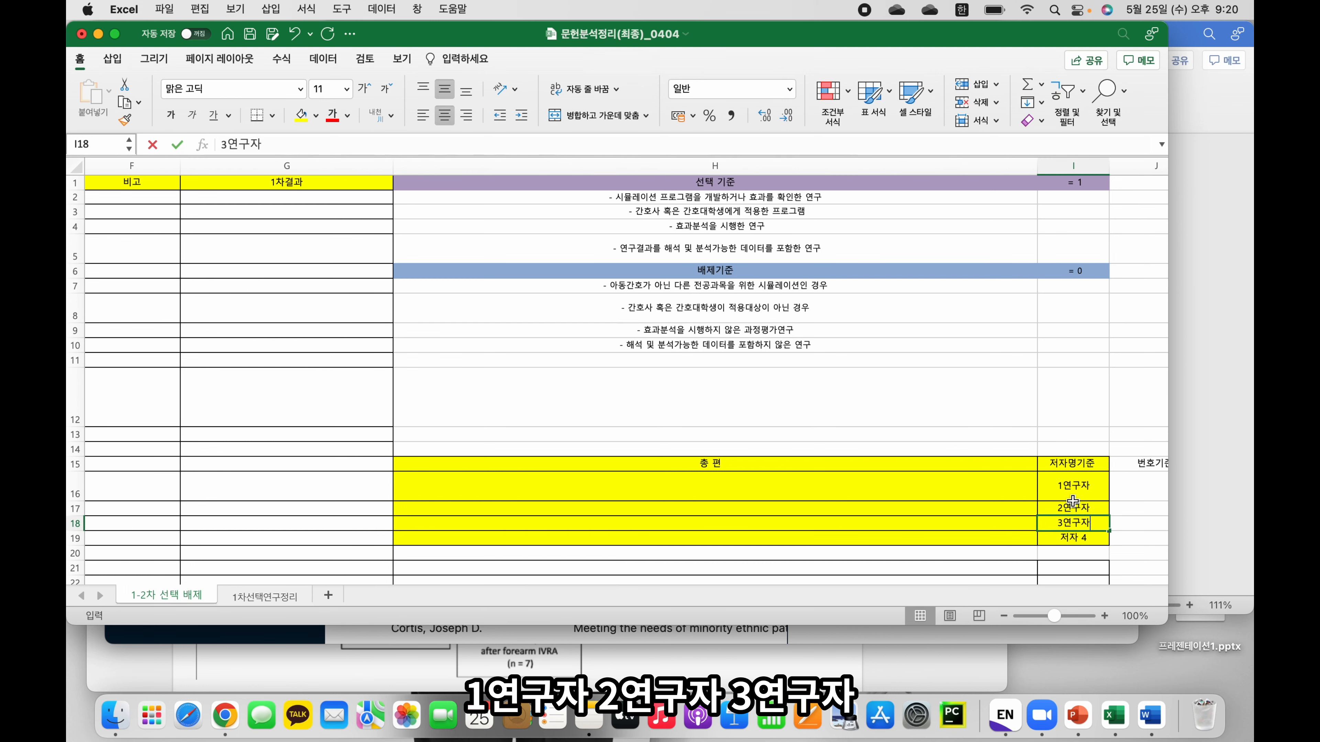
key(Return)
text(4연구자)
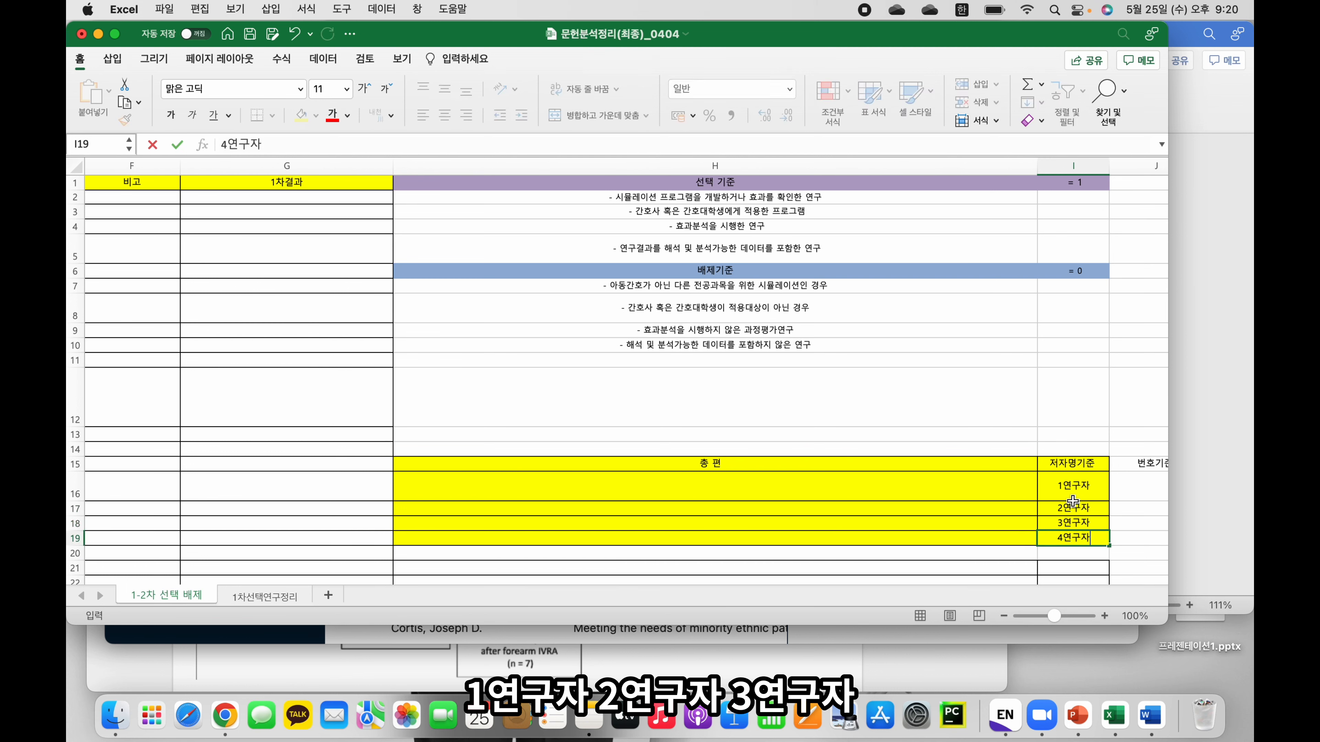
key(Tab)
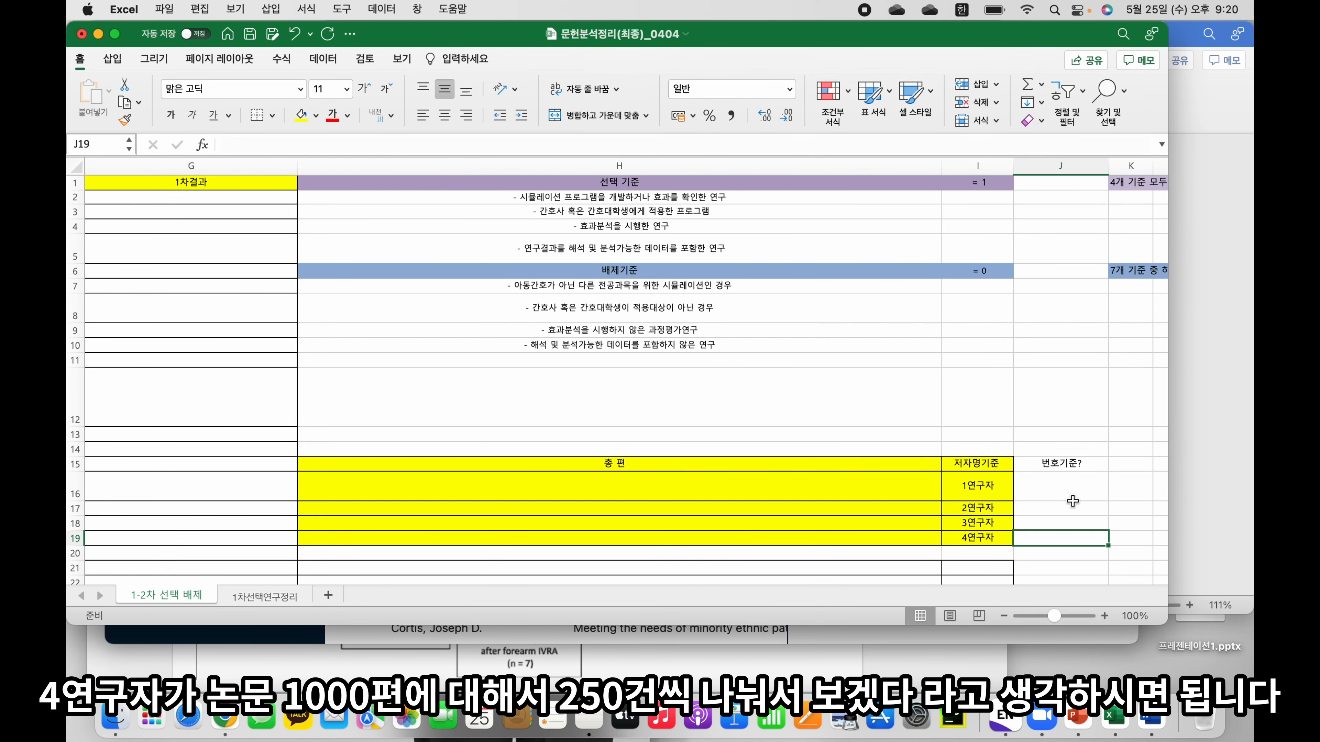
key(Left)
key(Left)
key(Up)
key(Up)
key(Up)
key(Down)
key(Down)
key(Down)
key(Right)
key(Up)
key(Left)
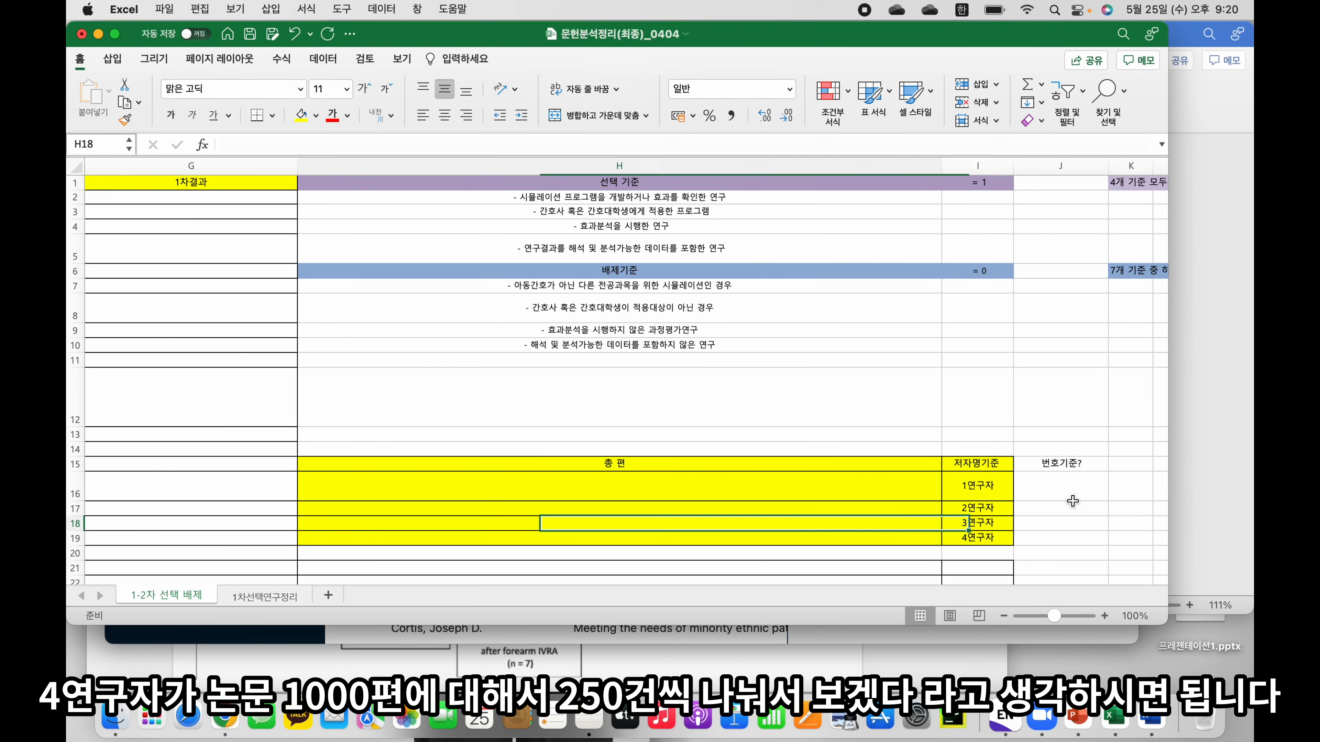
key(Up)
key(Up)
key(Right)
key(Right)
key(Left)
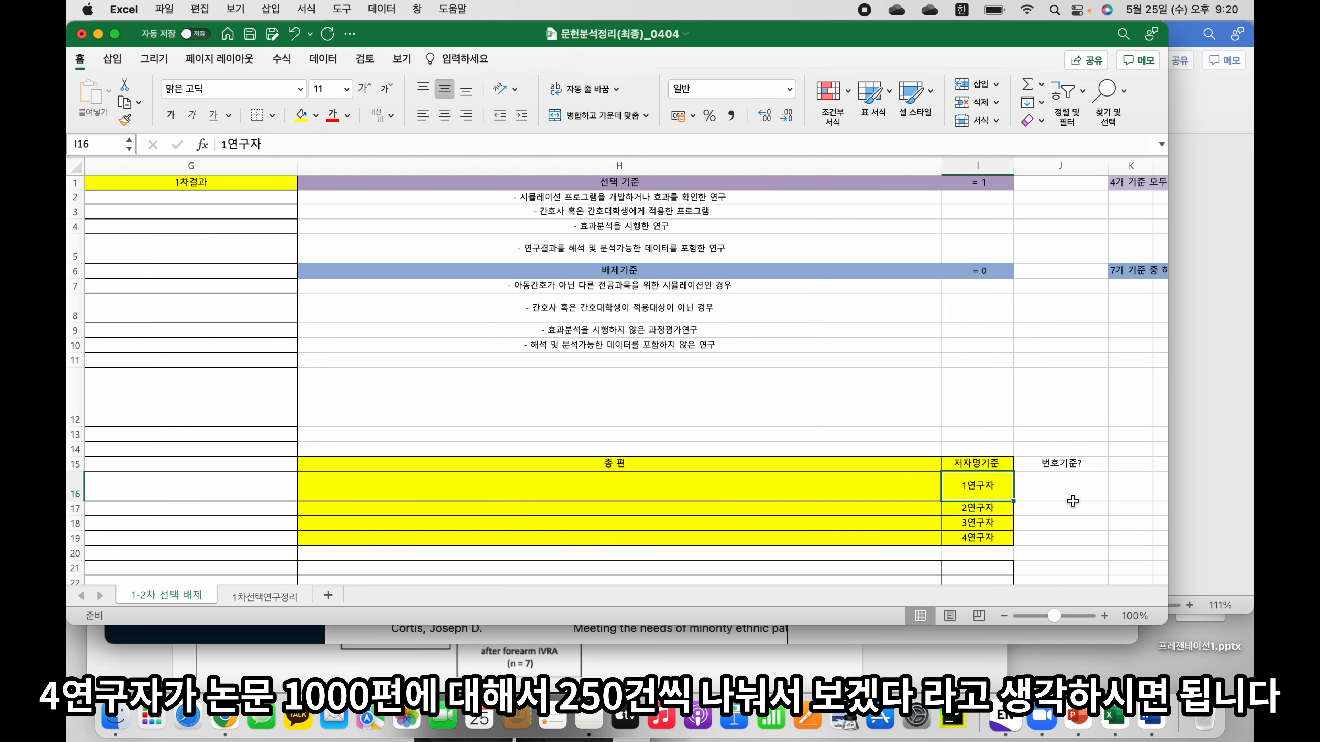
key(Up)
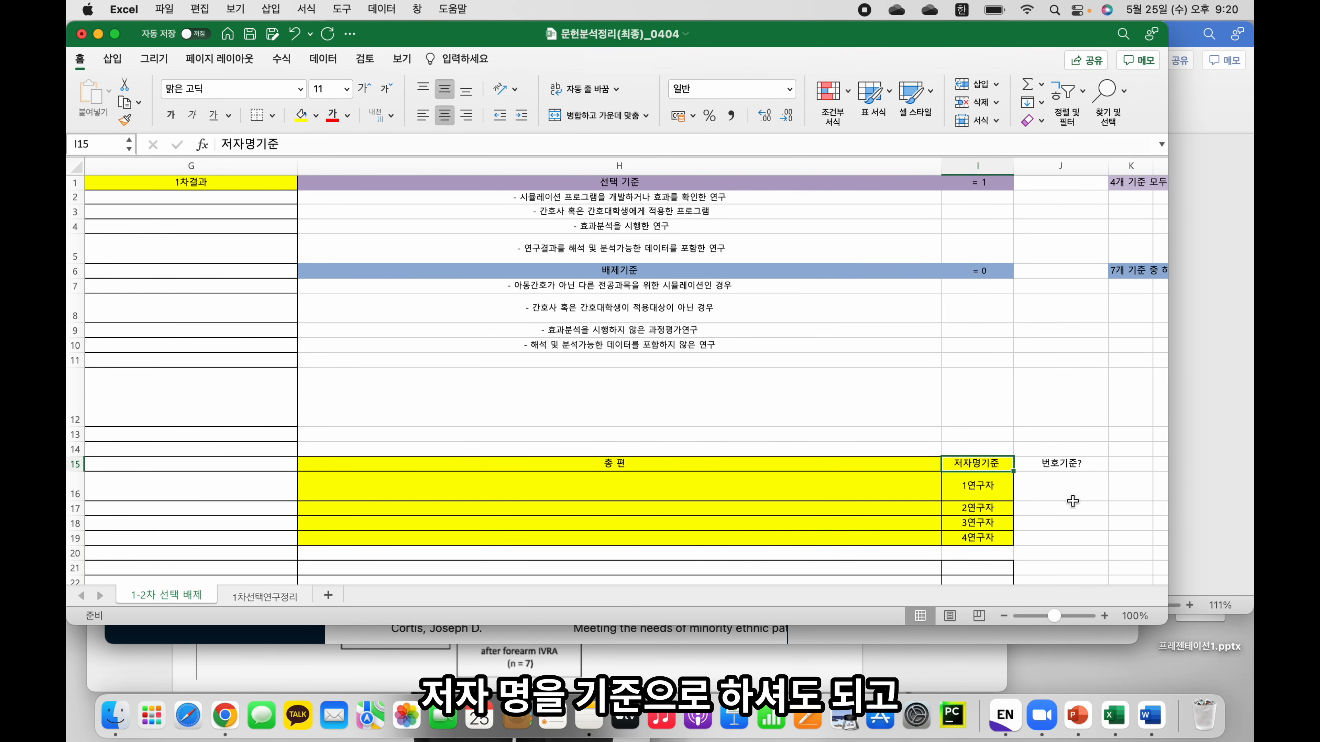
Clear the 번호기준? label from cell J15
key(Right)
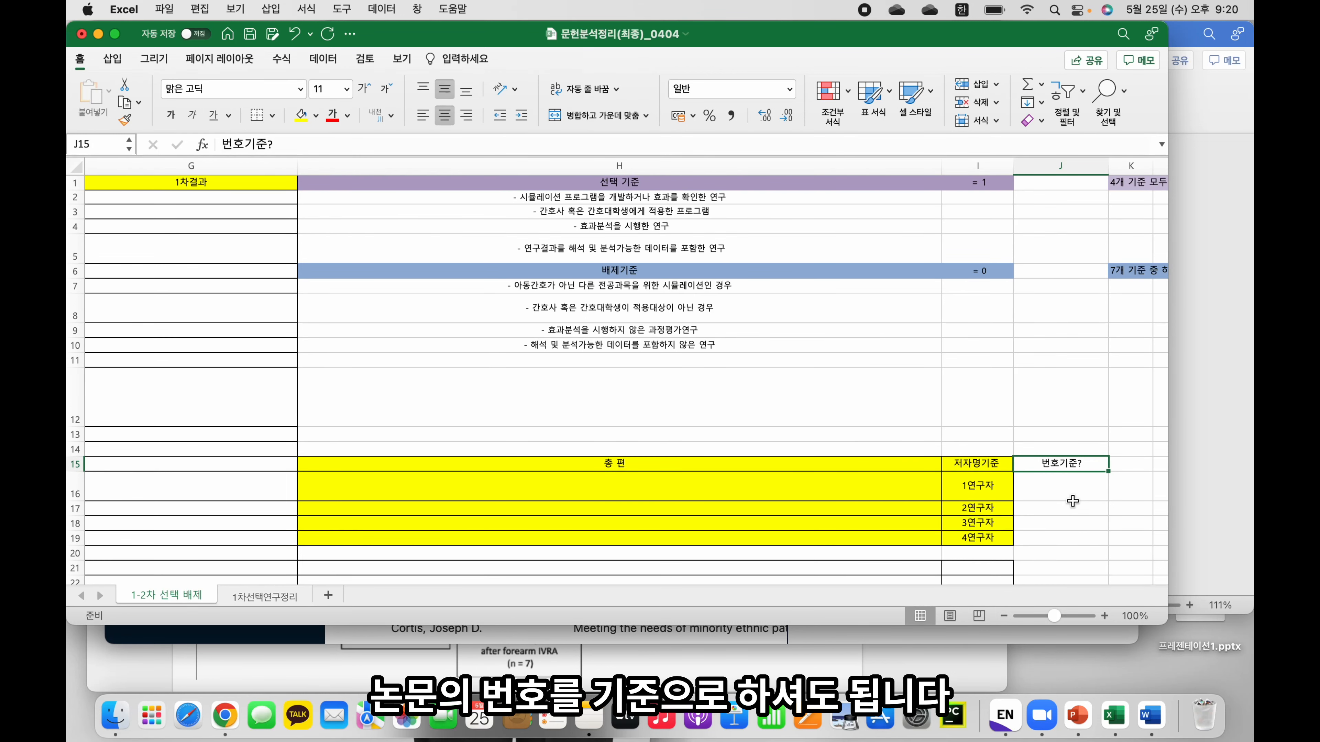
key(Down)
key(Up)
key(Left)
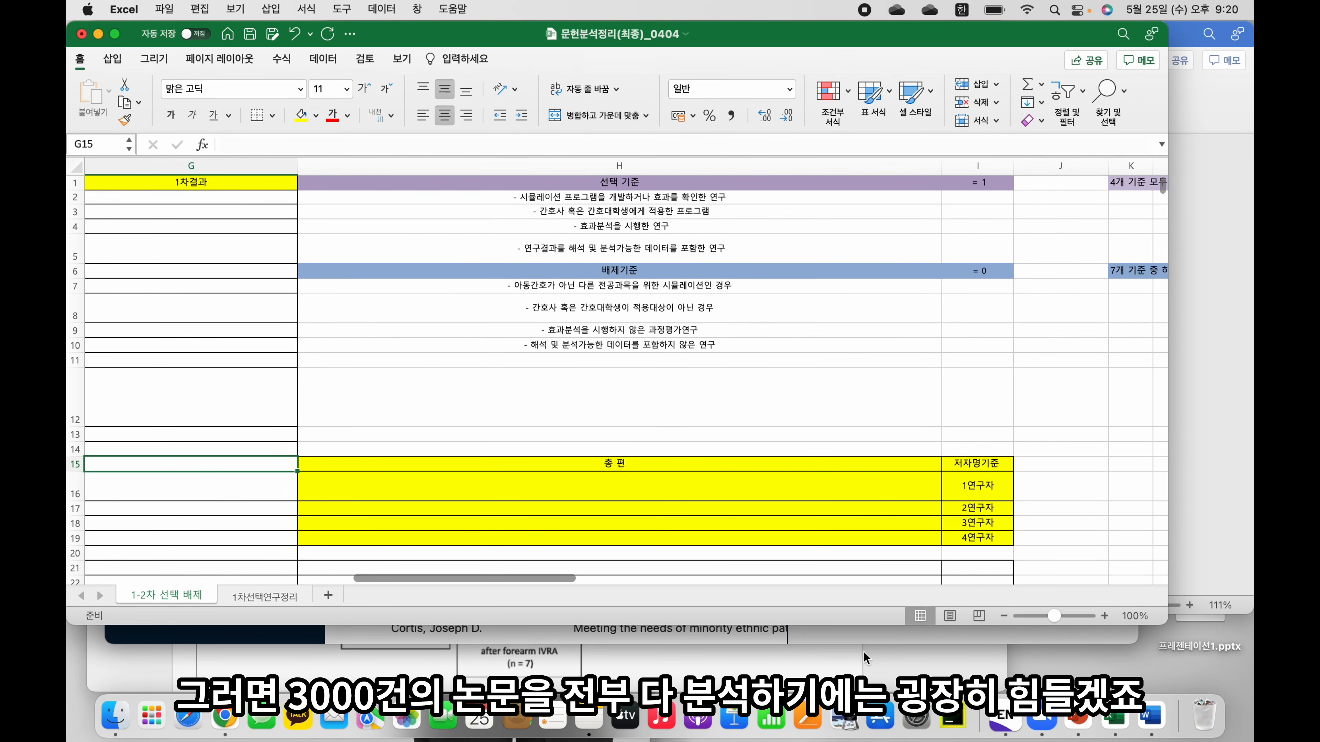
View the first columns of the screening sheet, and switch back to EndNote's All References list
scroll(618, 372, left, 10)
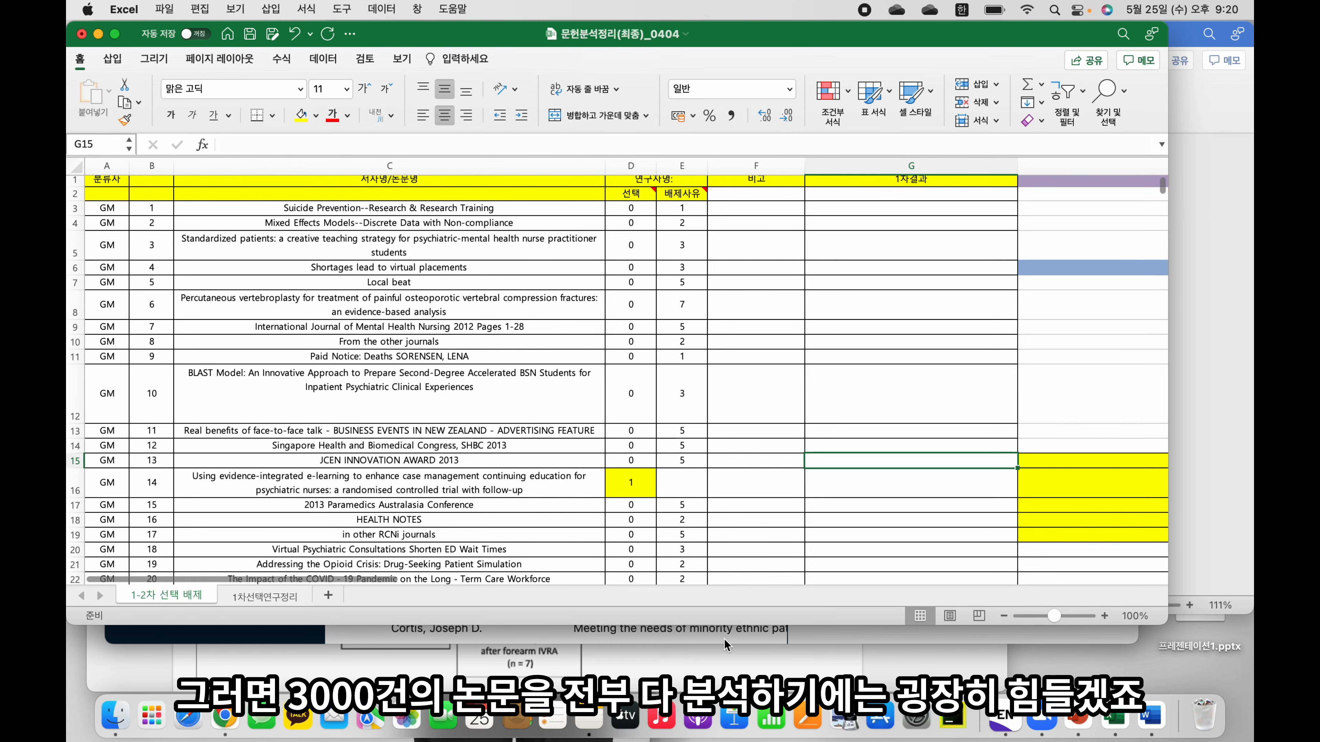
click(841, 638)
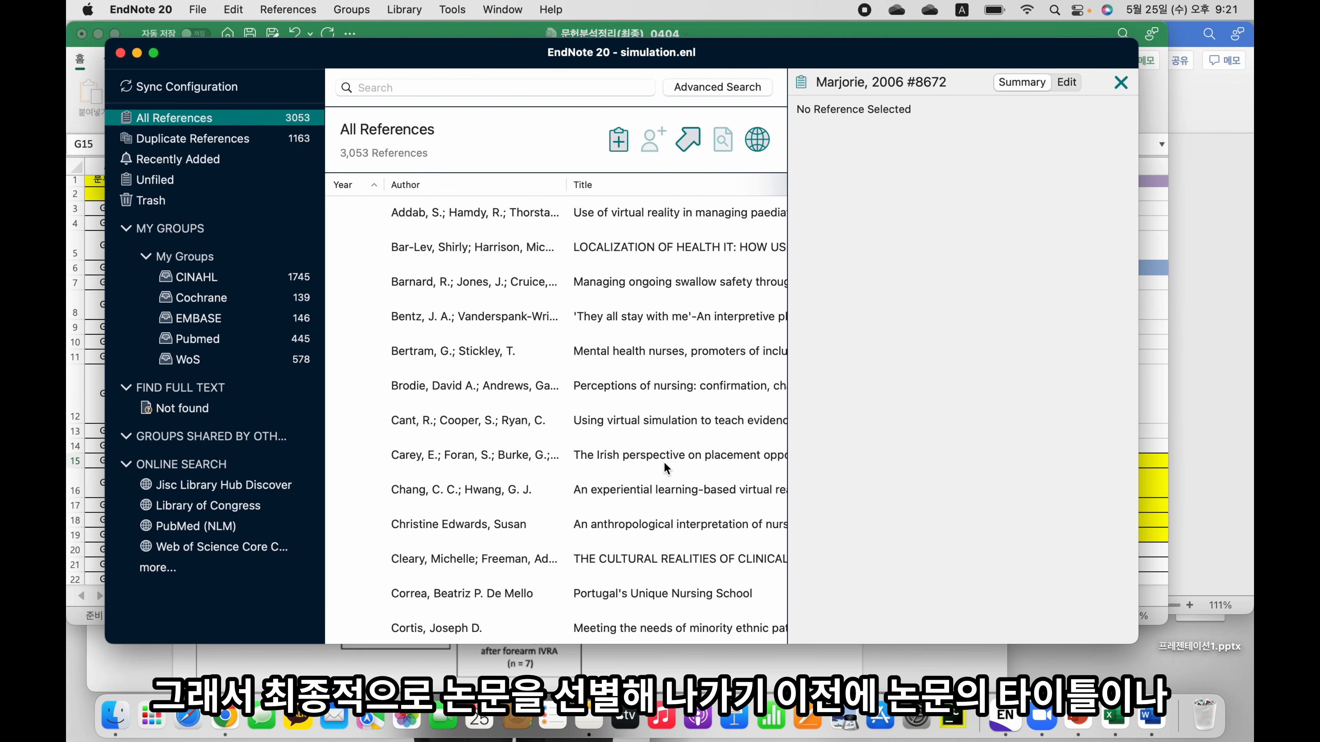
Browse the references without a publication year in All References, and display the record on virtual reality for paediatric procedural pain
scroll(664, 462, down, 10)
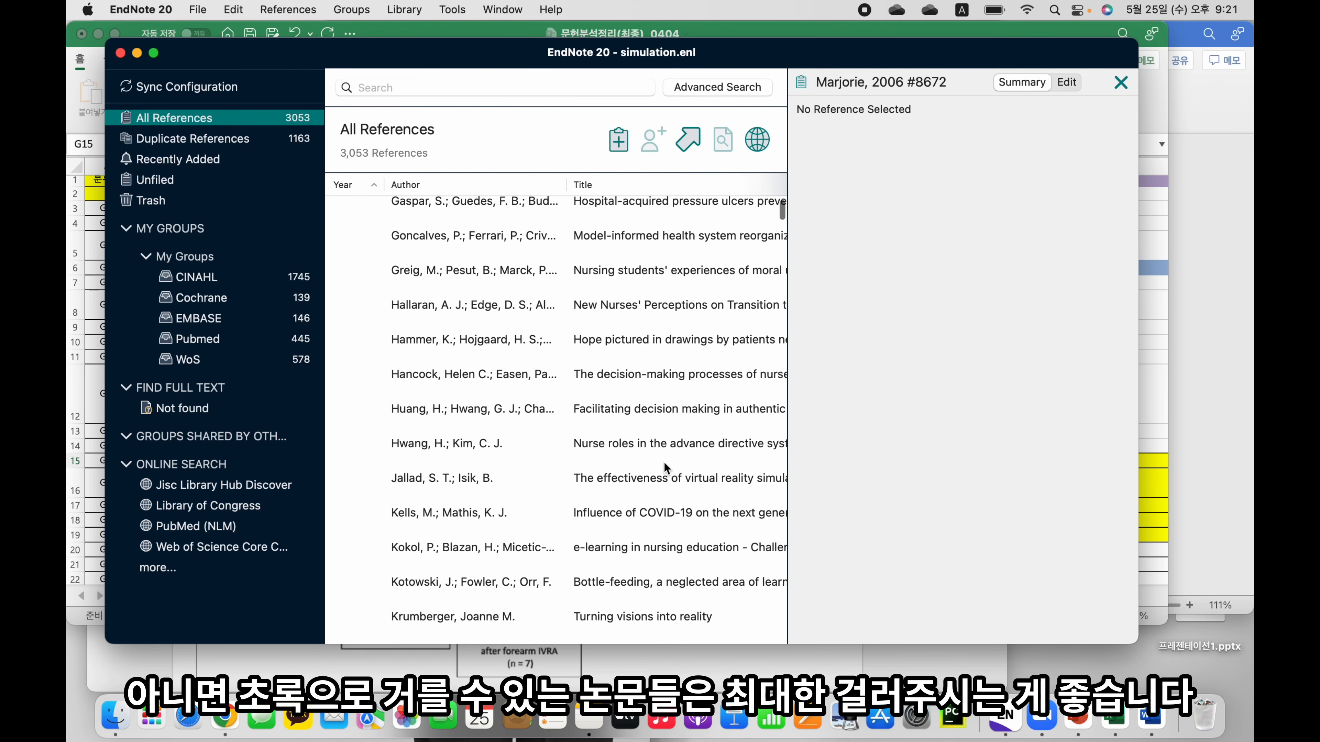
scroll(664, 462, down, 10)
scroll(664, 462, up, 15)
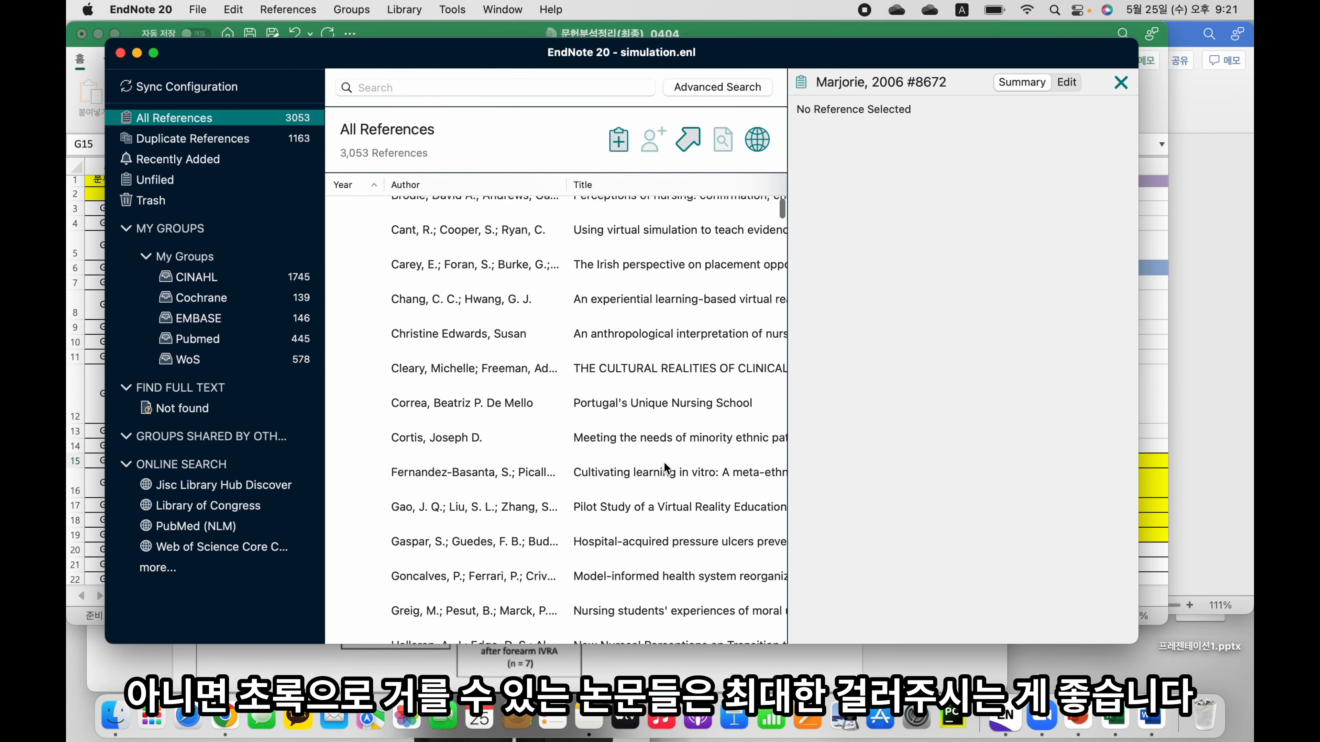
scroll(664, 462, up, 5)
click(423, 213)
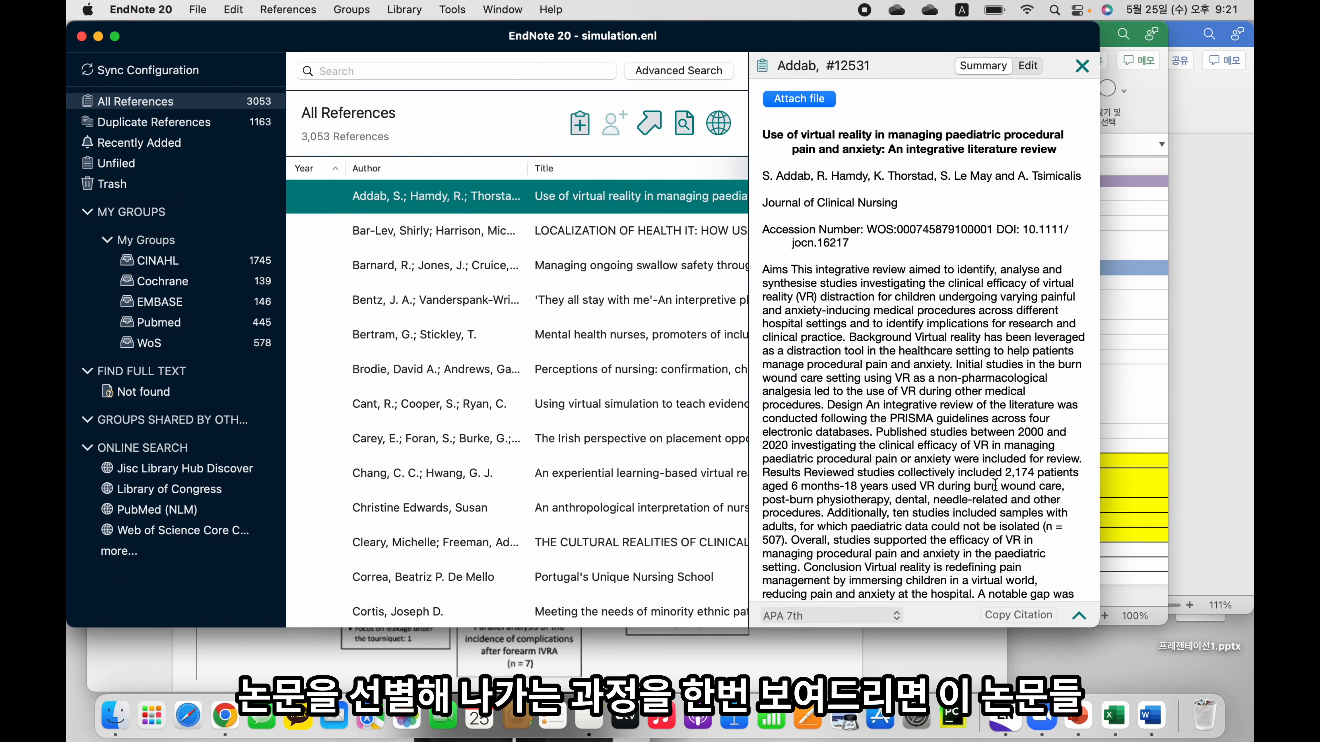
scroll(333, 201, down, 15)
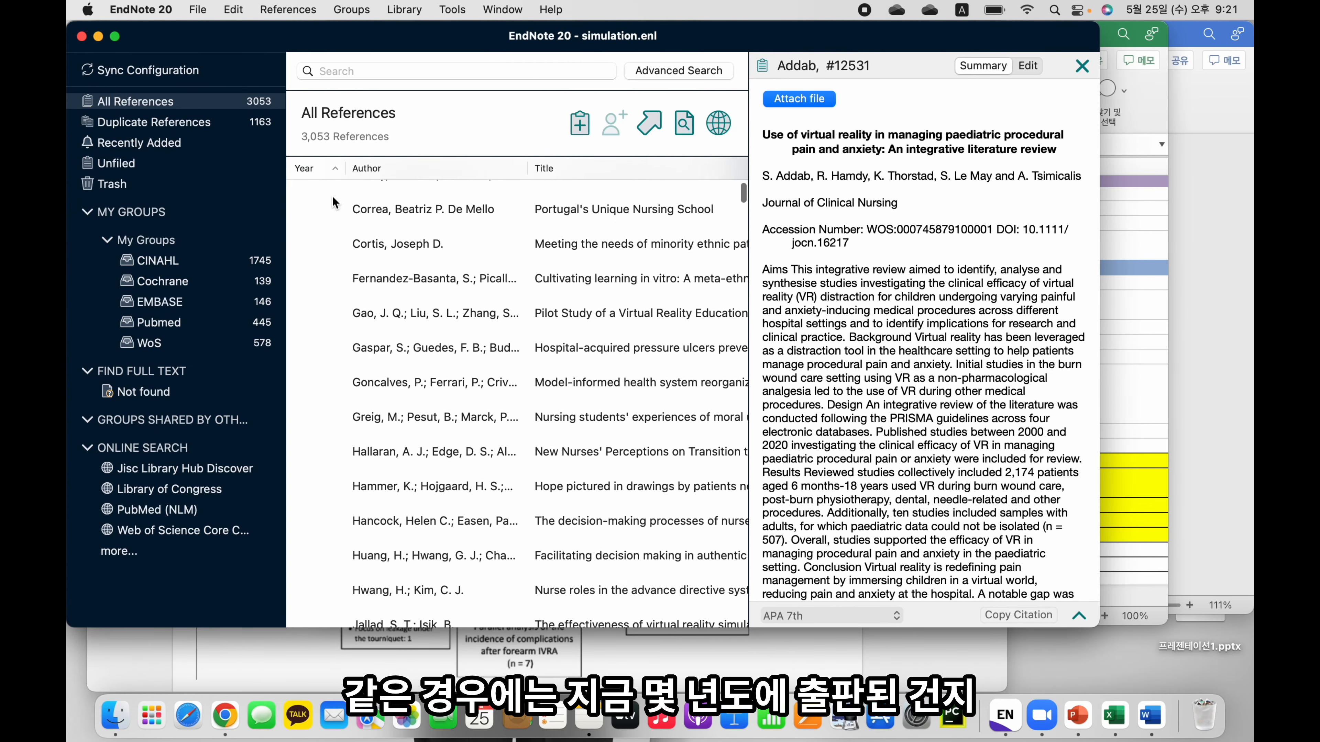
scroll(333, 198, down, 15)
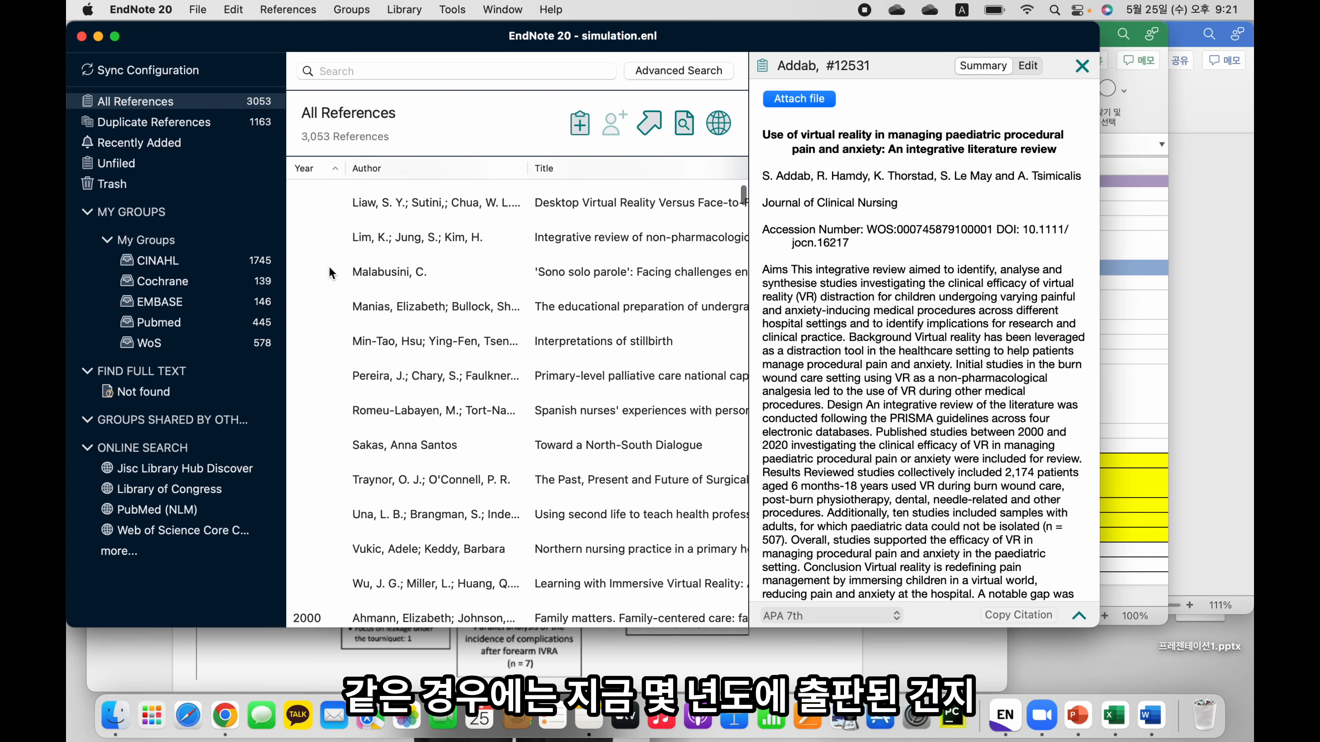
scroll(329, 266, up, 20)
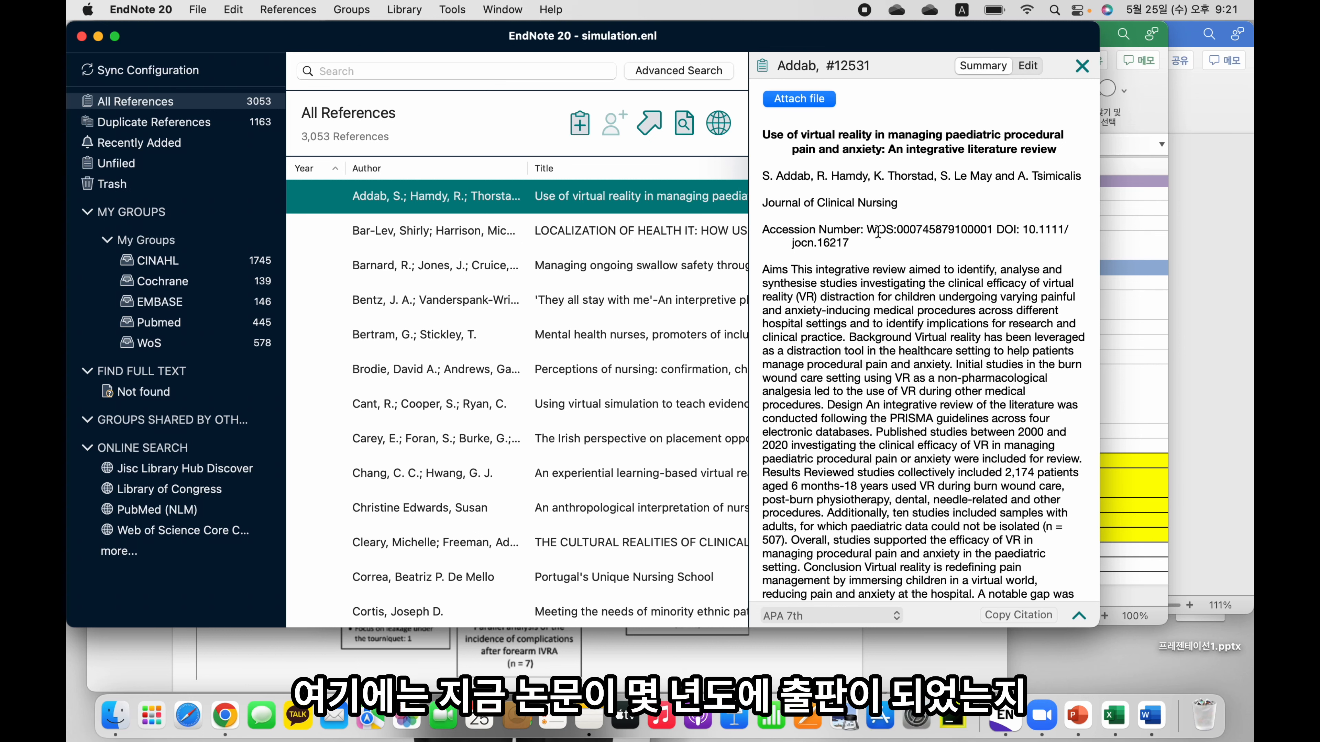
Read the abstract of the paediatric virtual reality reference for the publication period of the studies it reviews
scroll(878, 232, down, 2)
scroll(891, 231, down, 5)
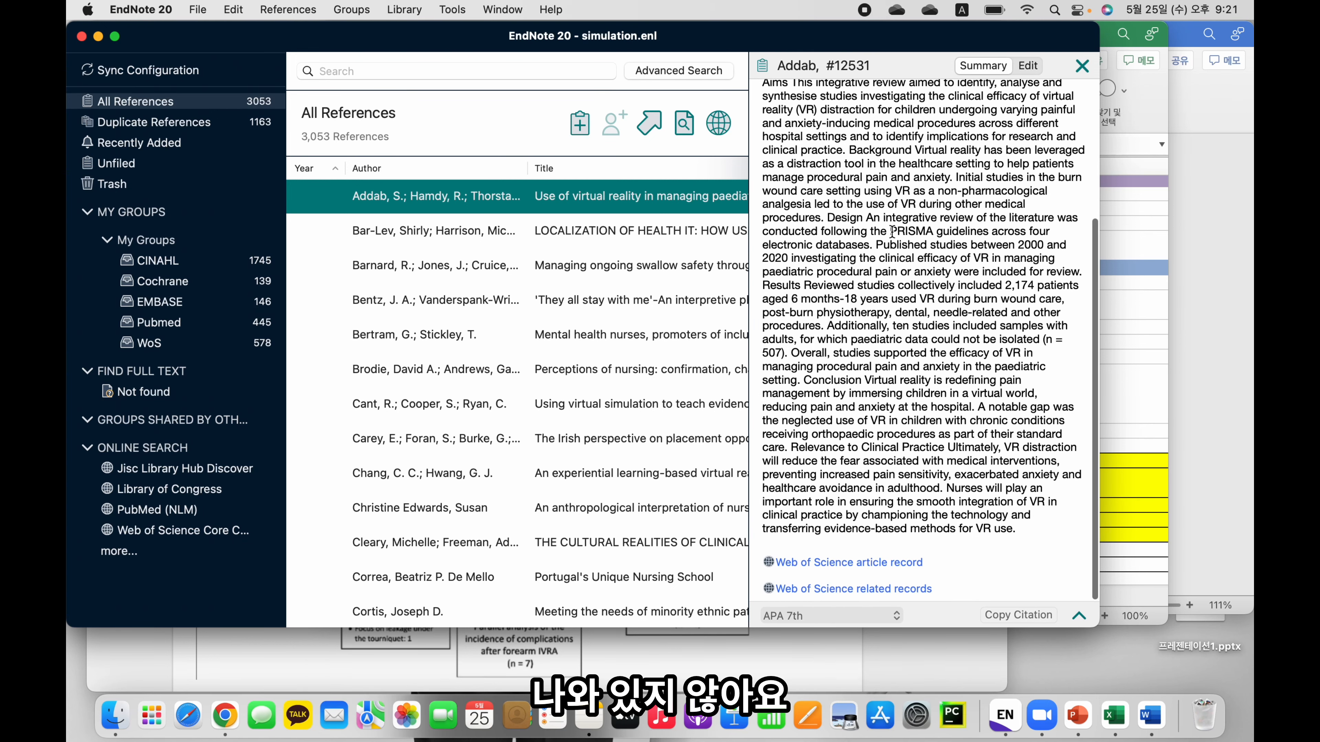
scroll(831, 224, up, 10)
scroll(876, 373, down, 5)
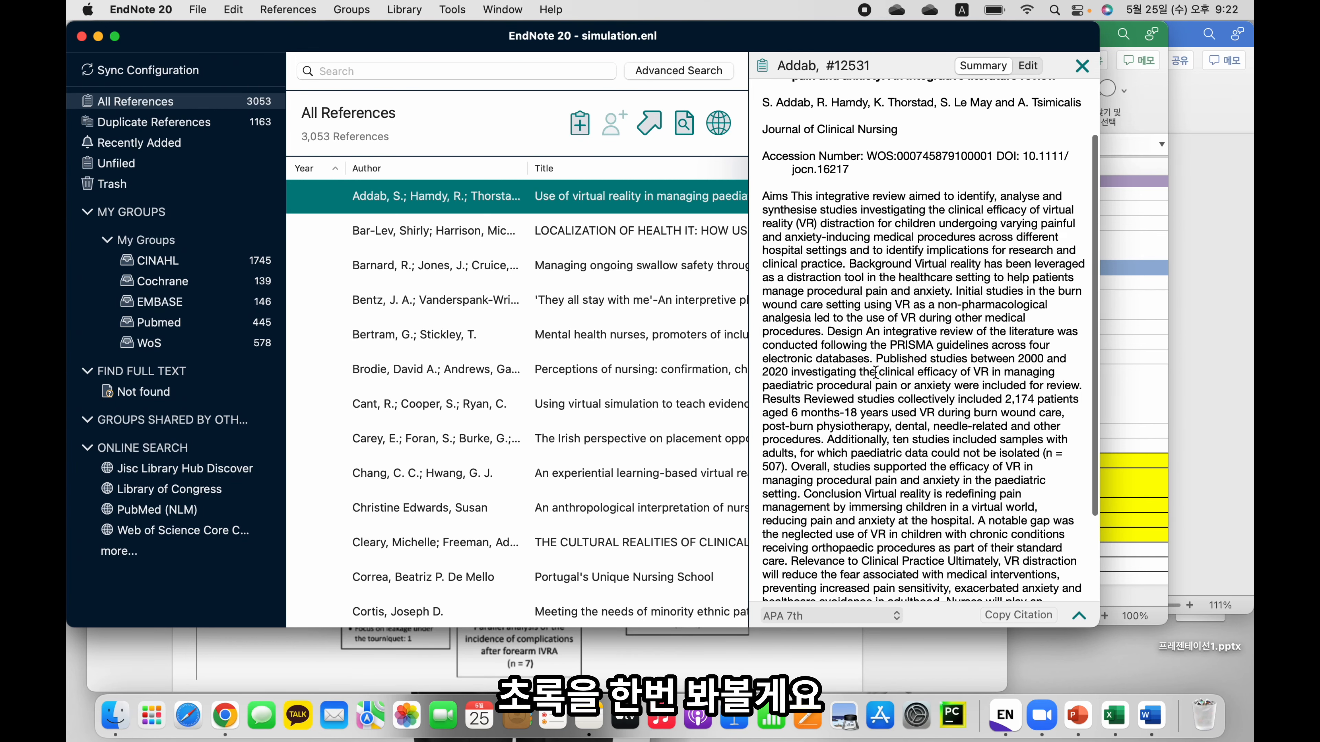
scroll(875, 373, down, 1)
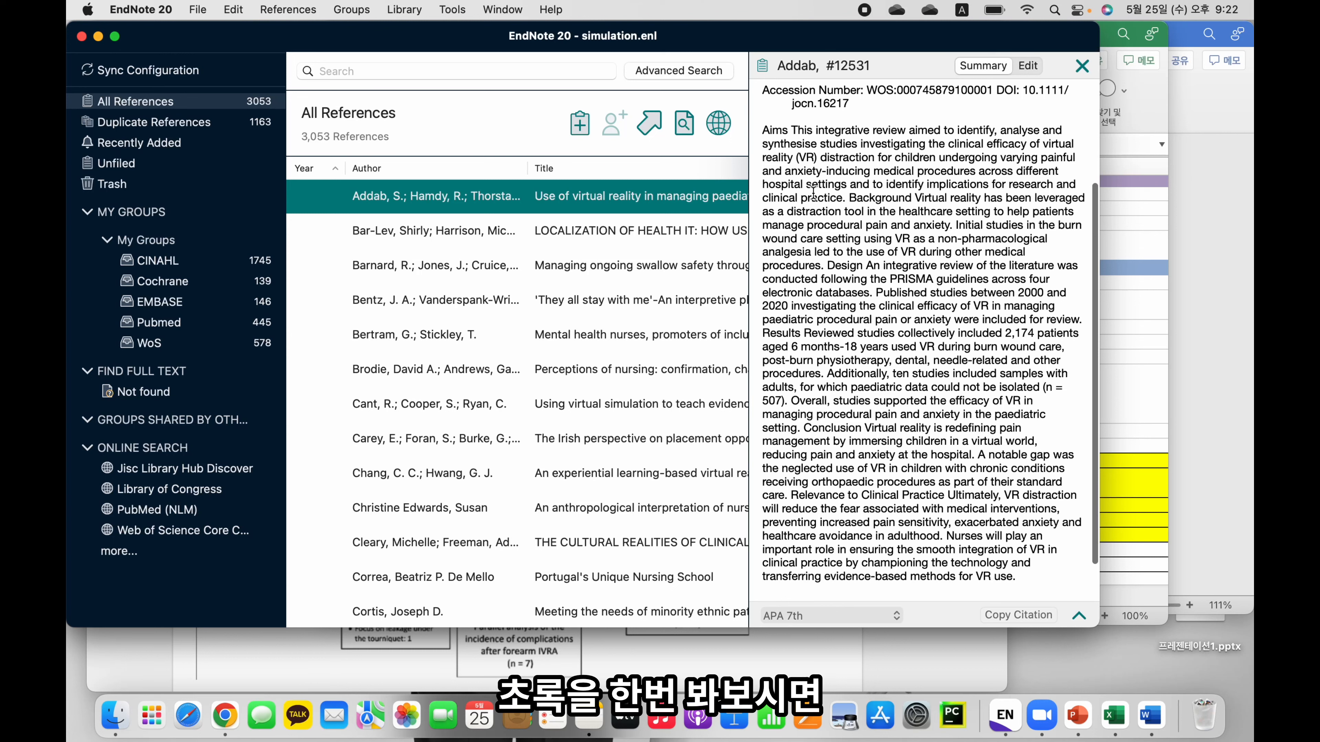
drag(878, 295, 792, 306)
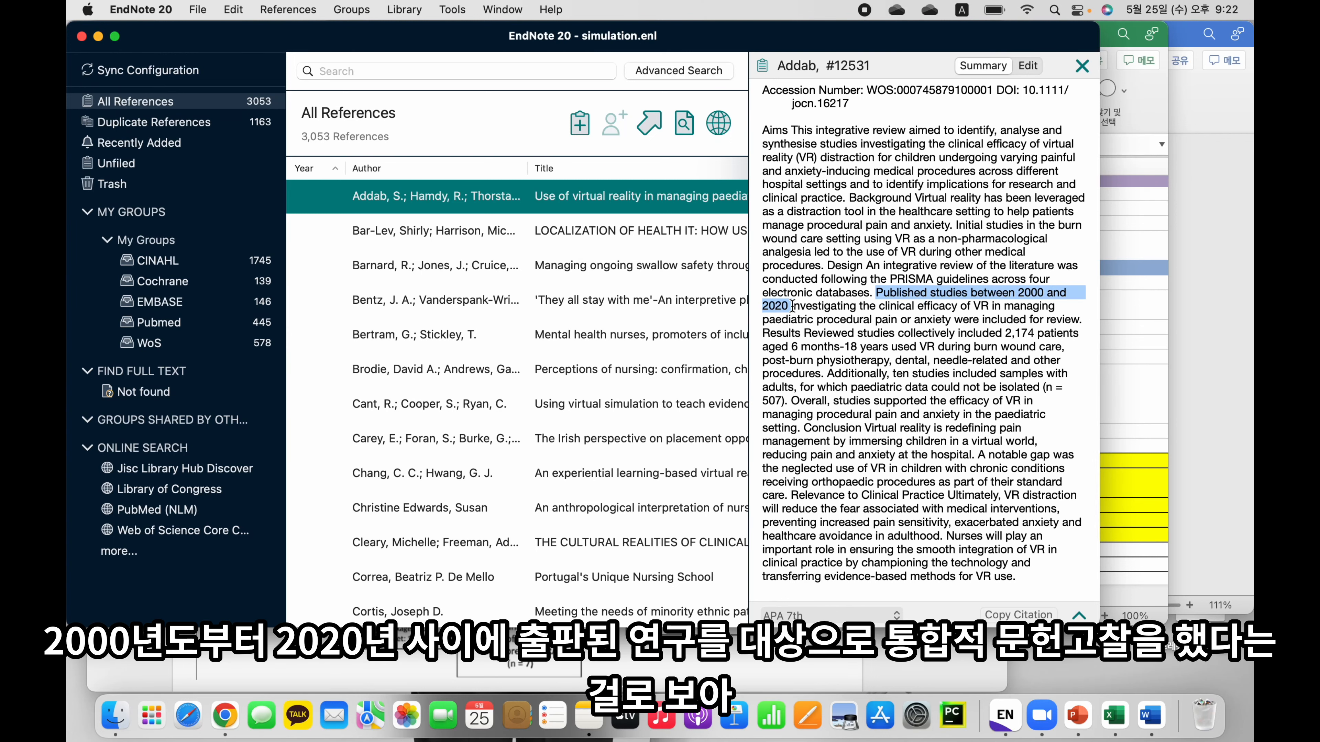
click(925, 300)
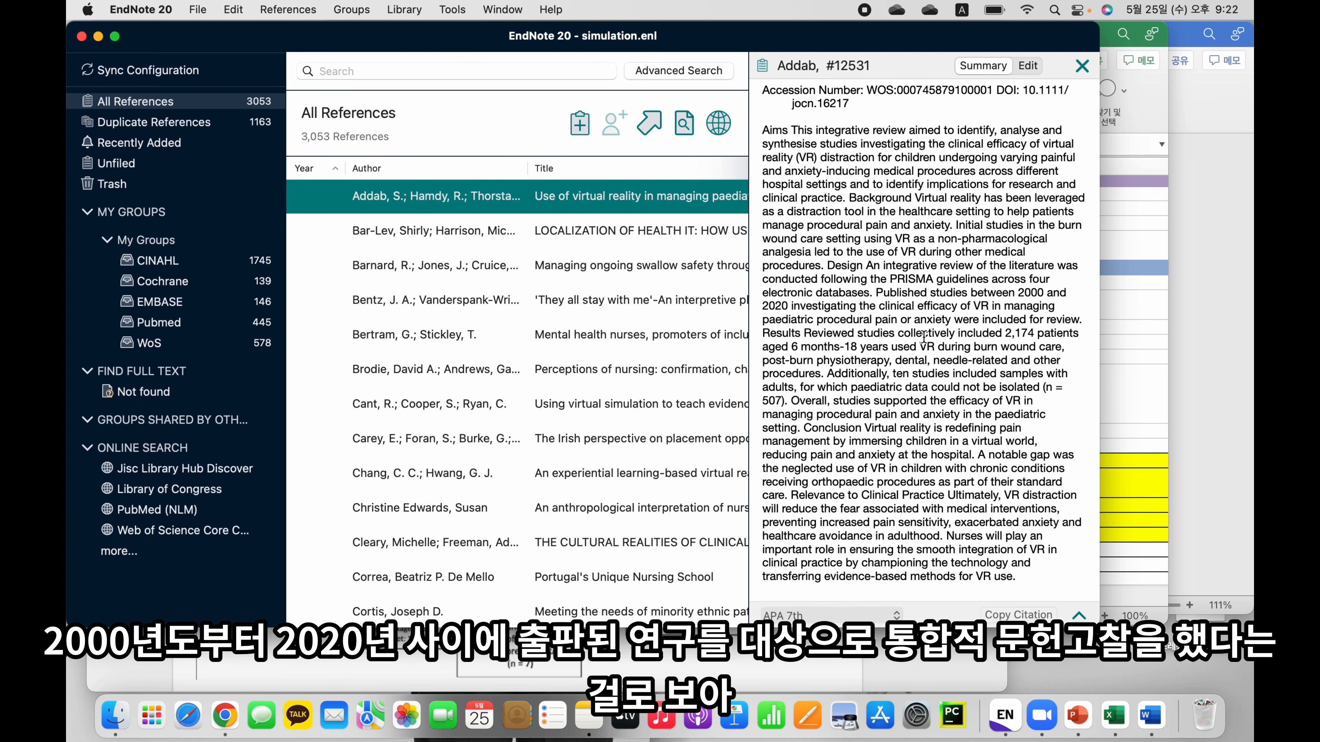
Check the title of the paediatric virtual reality reference for its topic and study design
scroll(923, 337, up, 5)
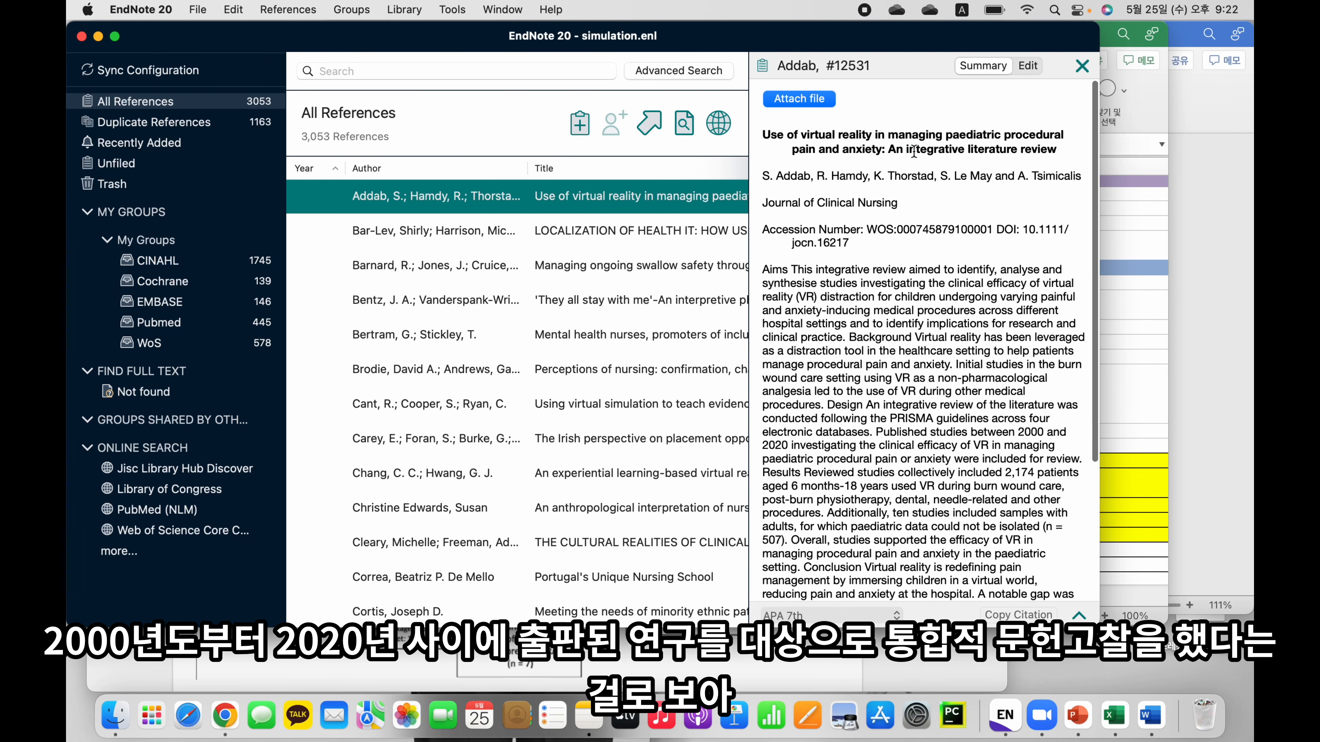
drag(914, 152, 1058, 152)
click(1033, 154)
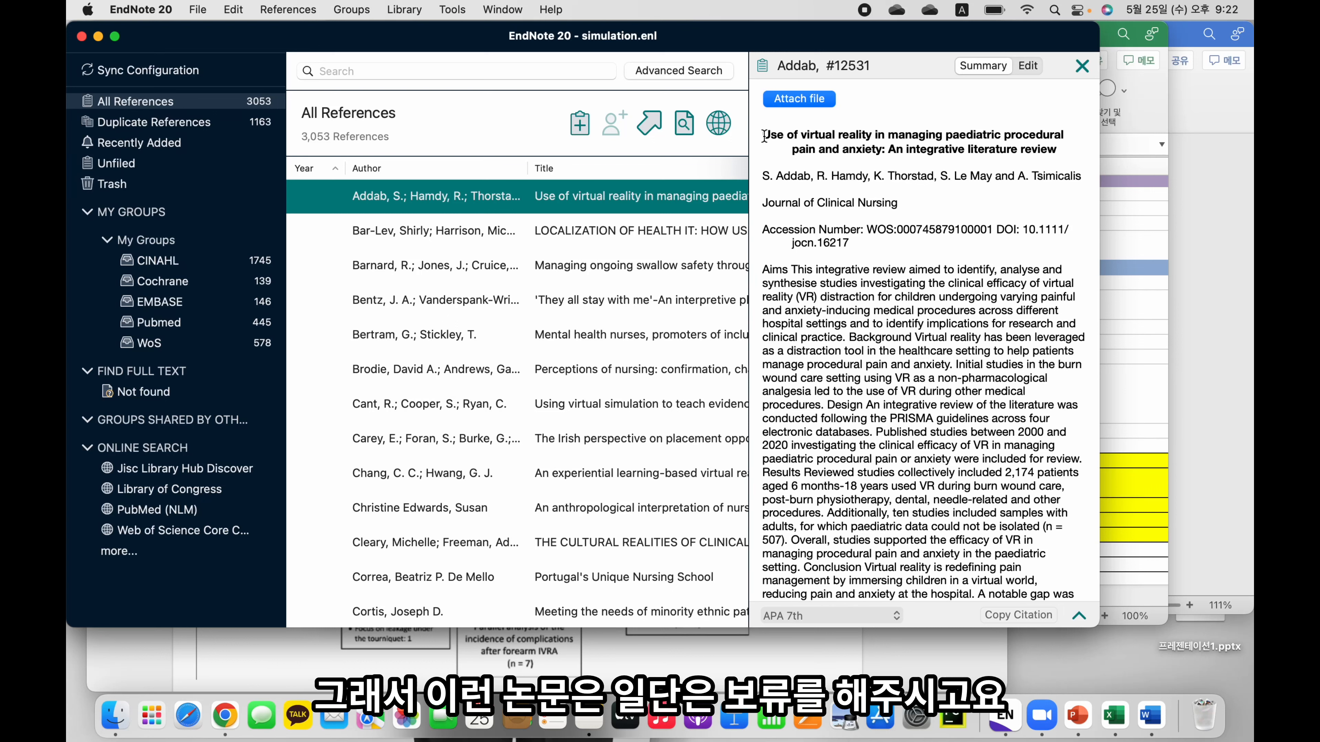
drag(763, 134, 1047, 174)
click(839, 219)
Display the "Localization of Health IT" reference and examine its publication date and title
click(651, 242)
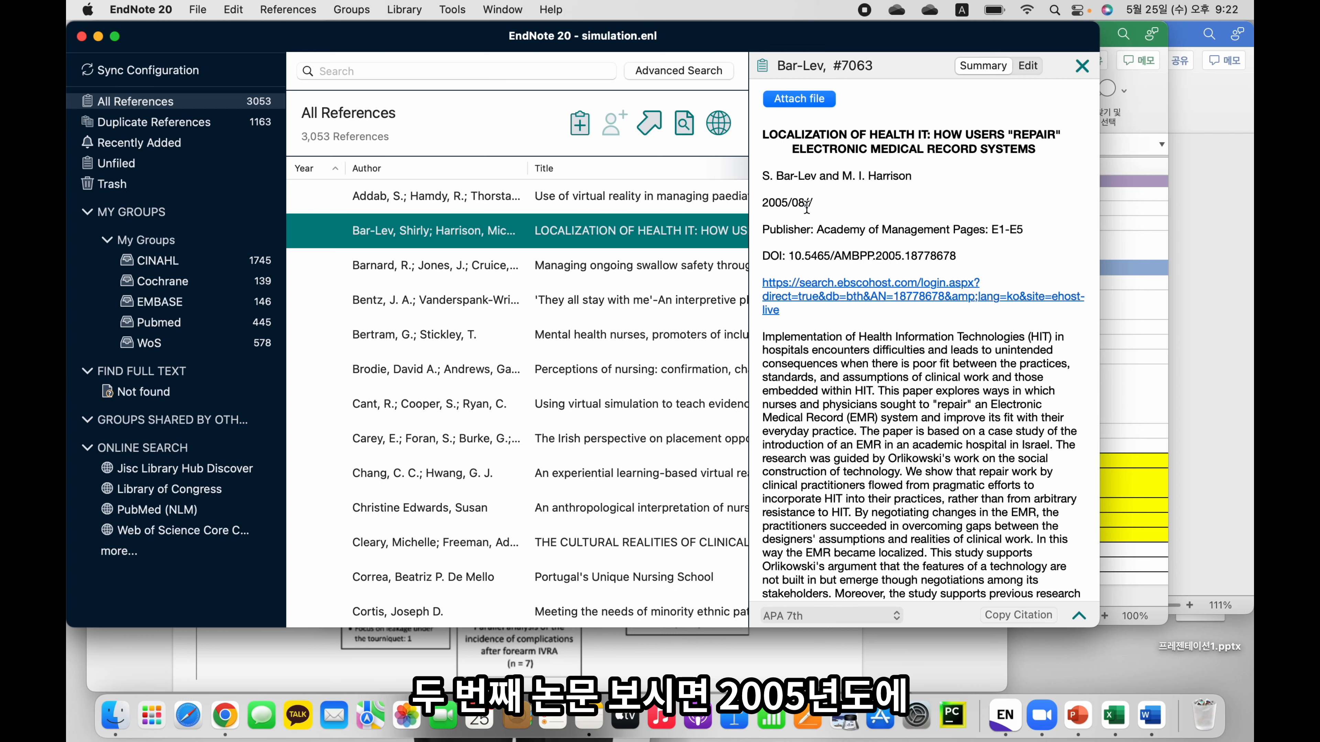
drag(807, 206, 762, 205)
click(831, 205)
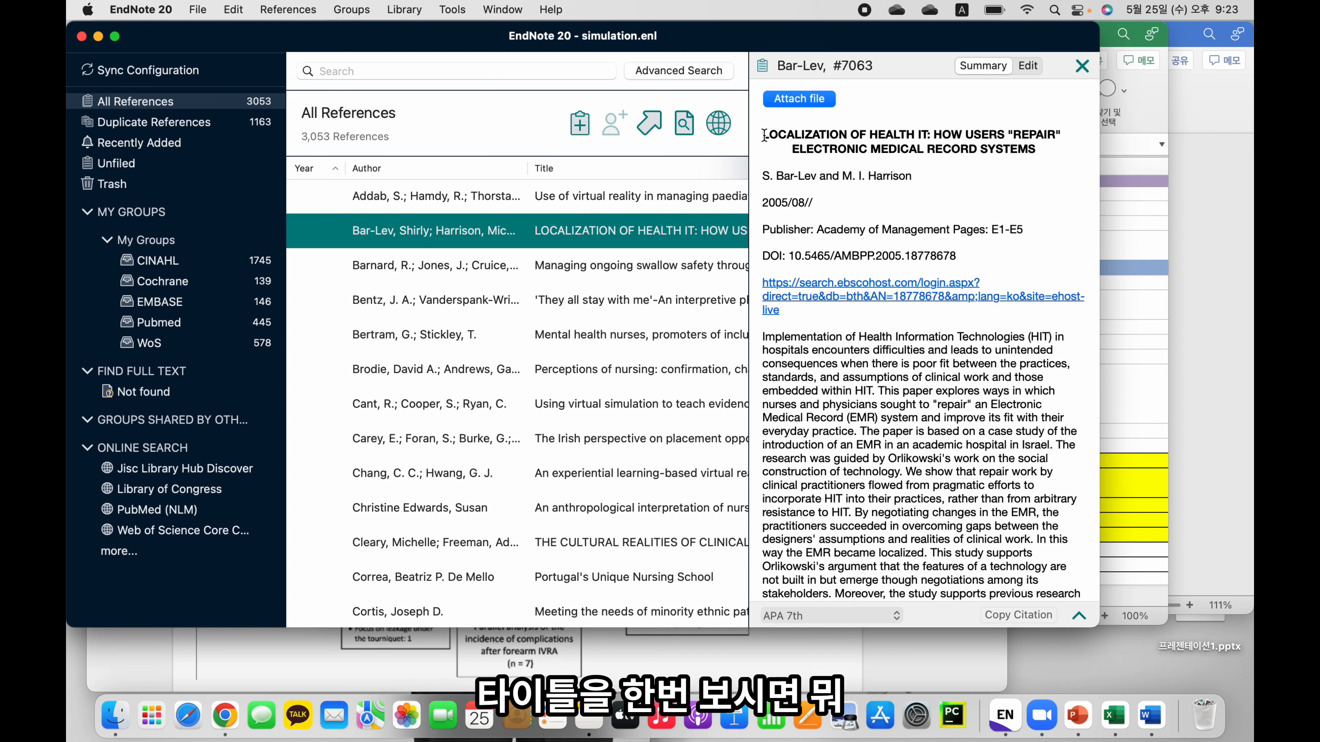
drag(764, 135, 988, 156)
Switch to the Word document, review the Include criteria for the studies, and minimize it to return to EndNote
click(1179, 237)
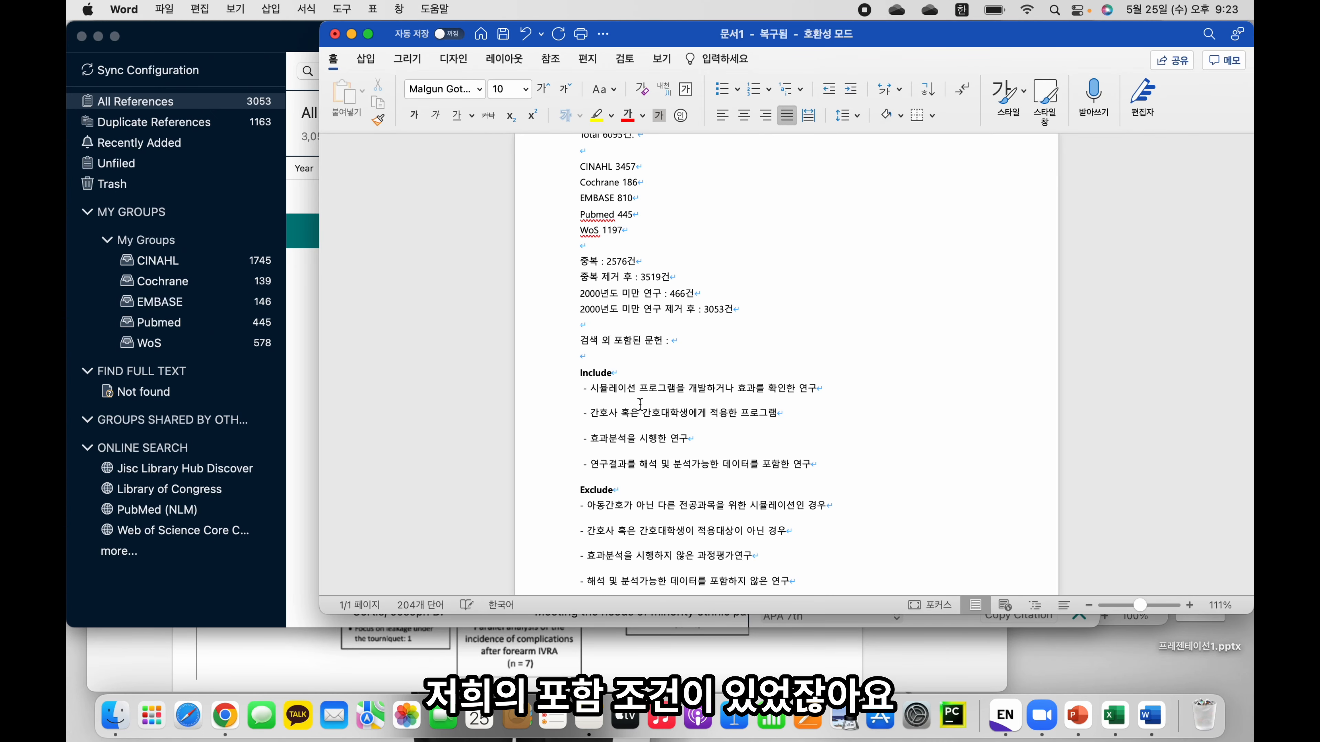
scroll(640, 403, down, 3)
drag(580, 323, 679, 373)
click(609, 373)
click(814, 393)
click(351, 34)
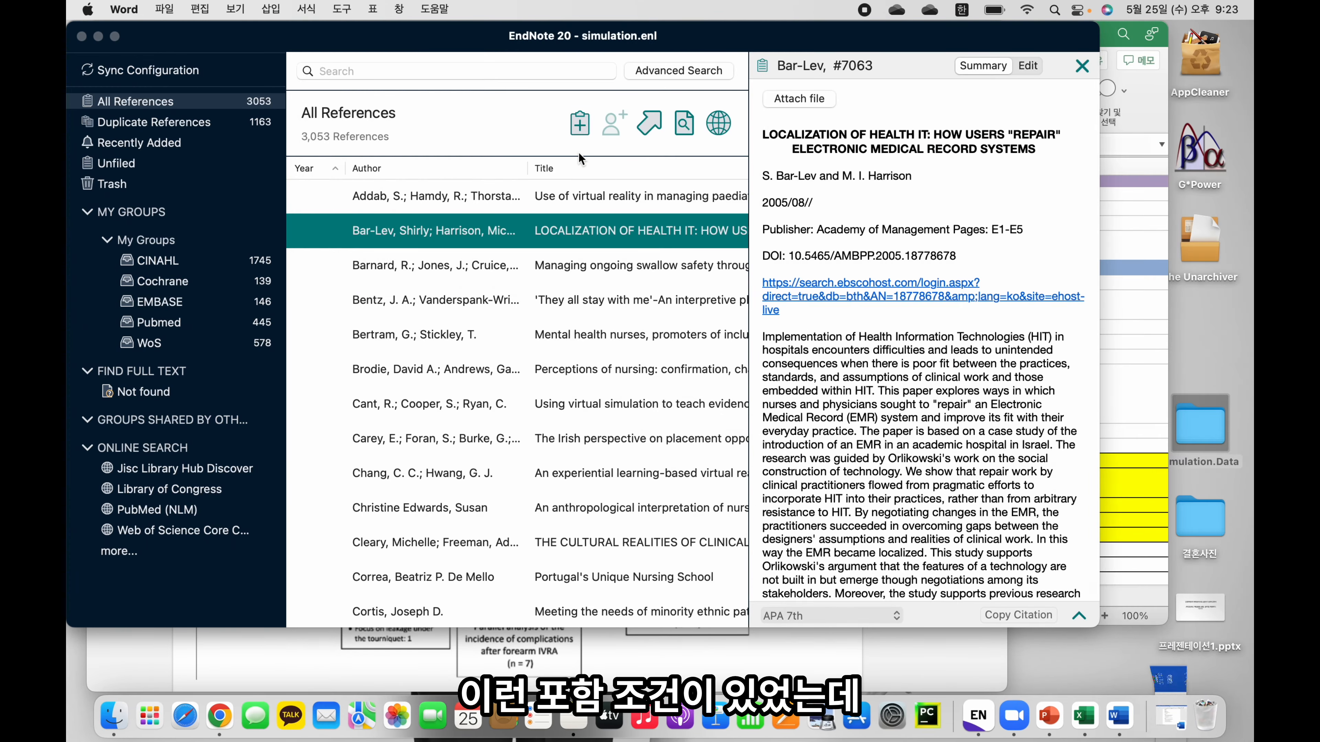
Recheck the title of the "Localization of Health IT" reference against the inclusion criteria and delete the reference from the library
click(766, 138)
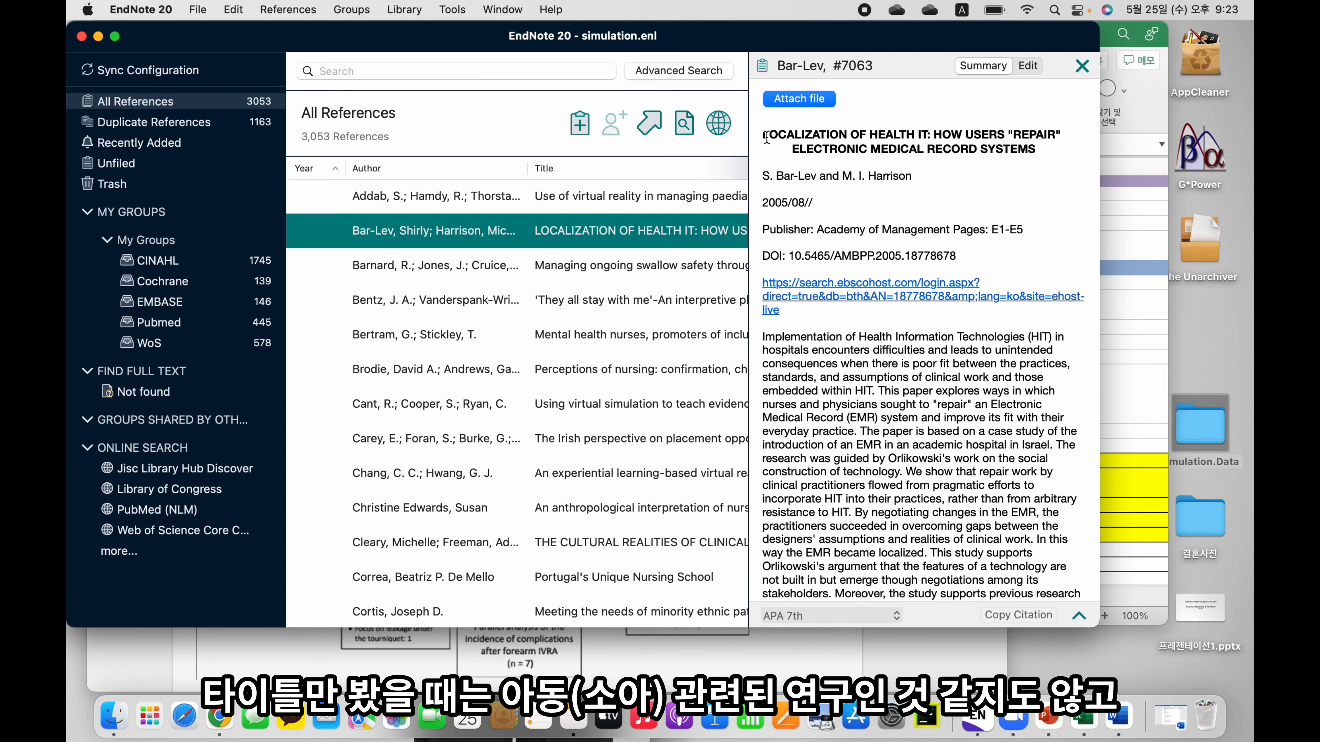
drag(764, 136, 1004, 157)
click(1004, 158)
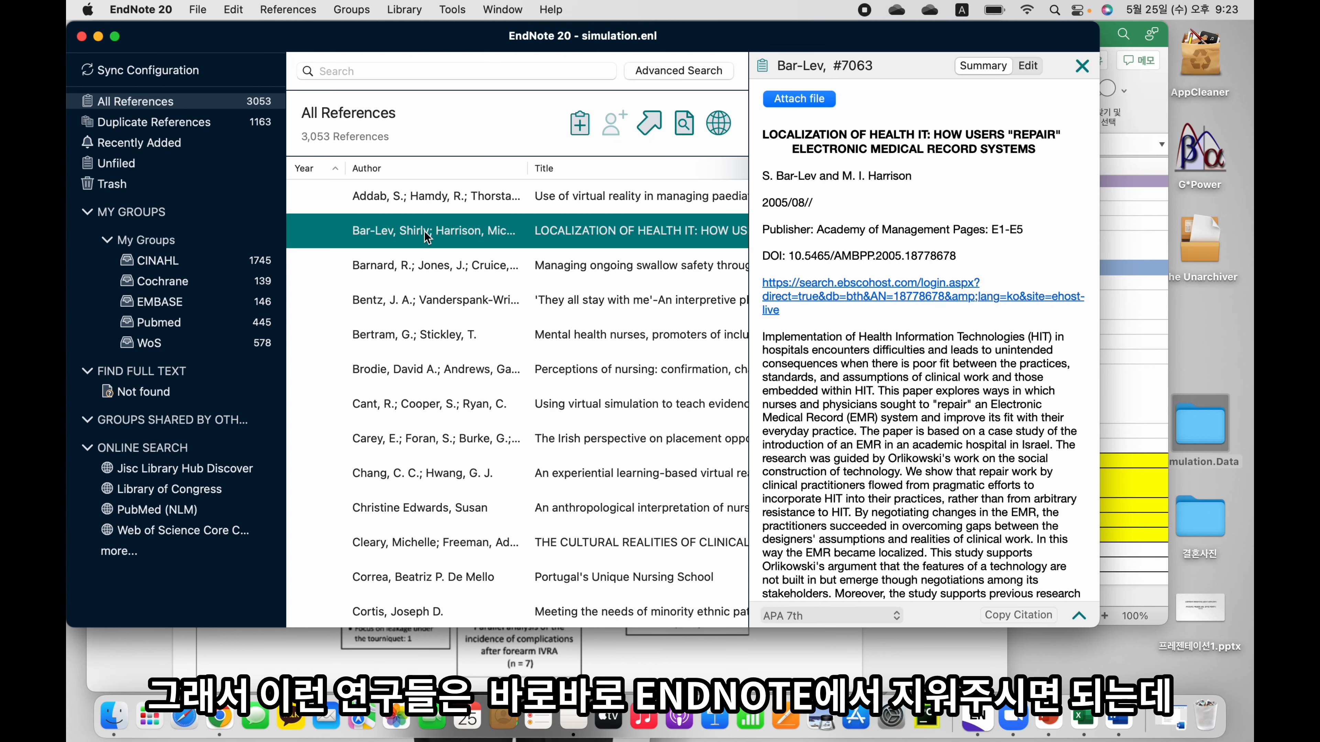
key(super+BackSpace)
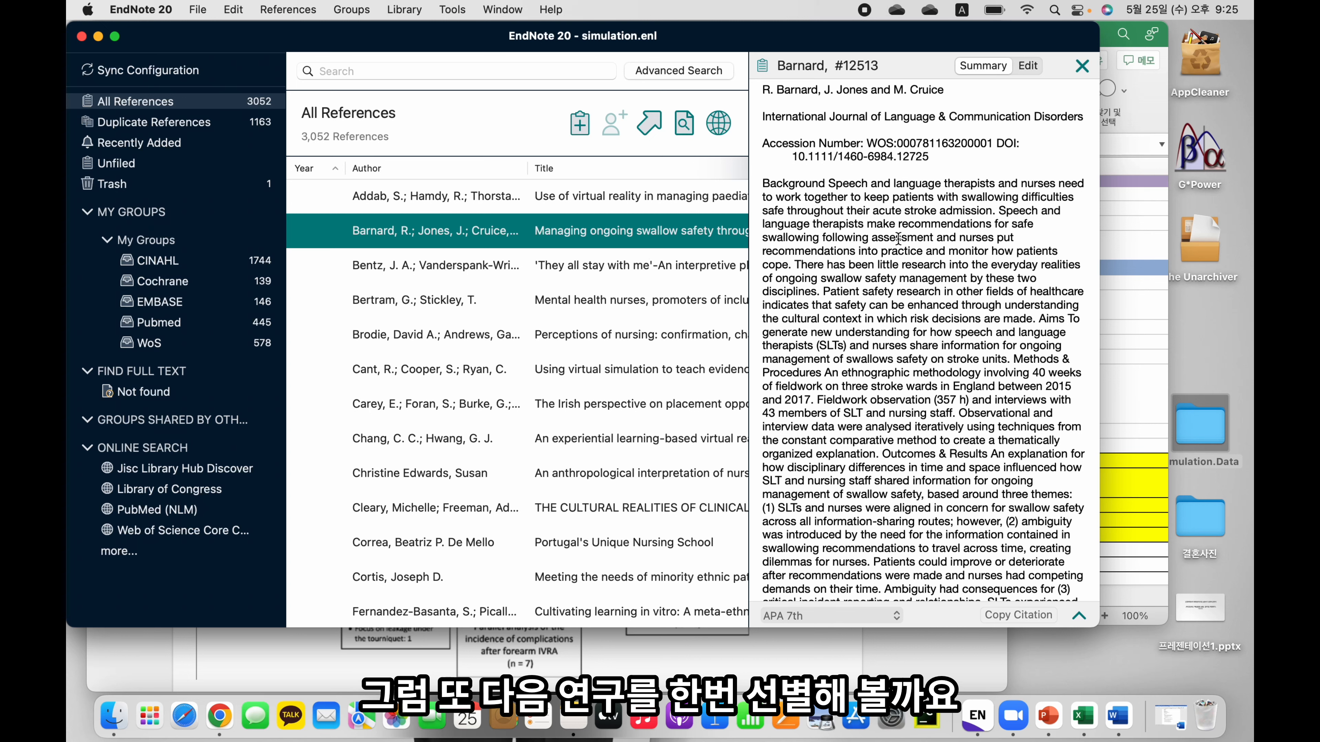
Check the title of the "Managing ongoing swallow safety" reference for its participants, clinical setting and any link to simulation
scroll(898, 239, up, 5)
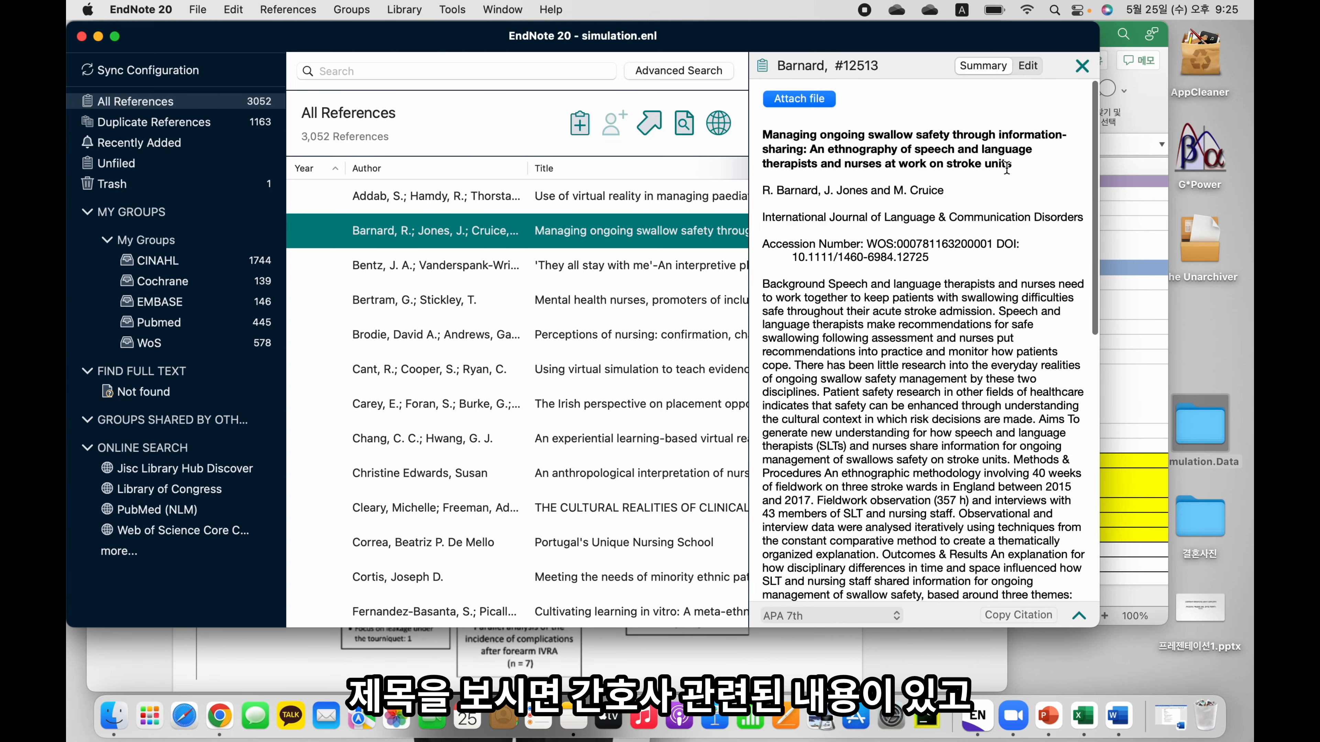
drag(1017, 168, 813, 150)
click(826, 151)
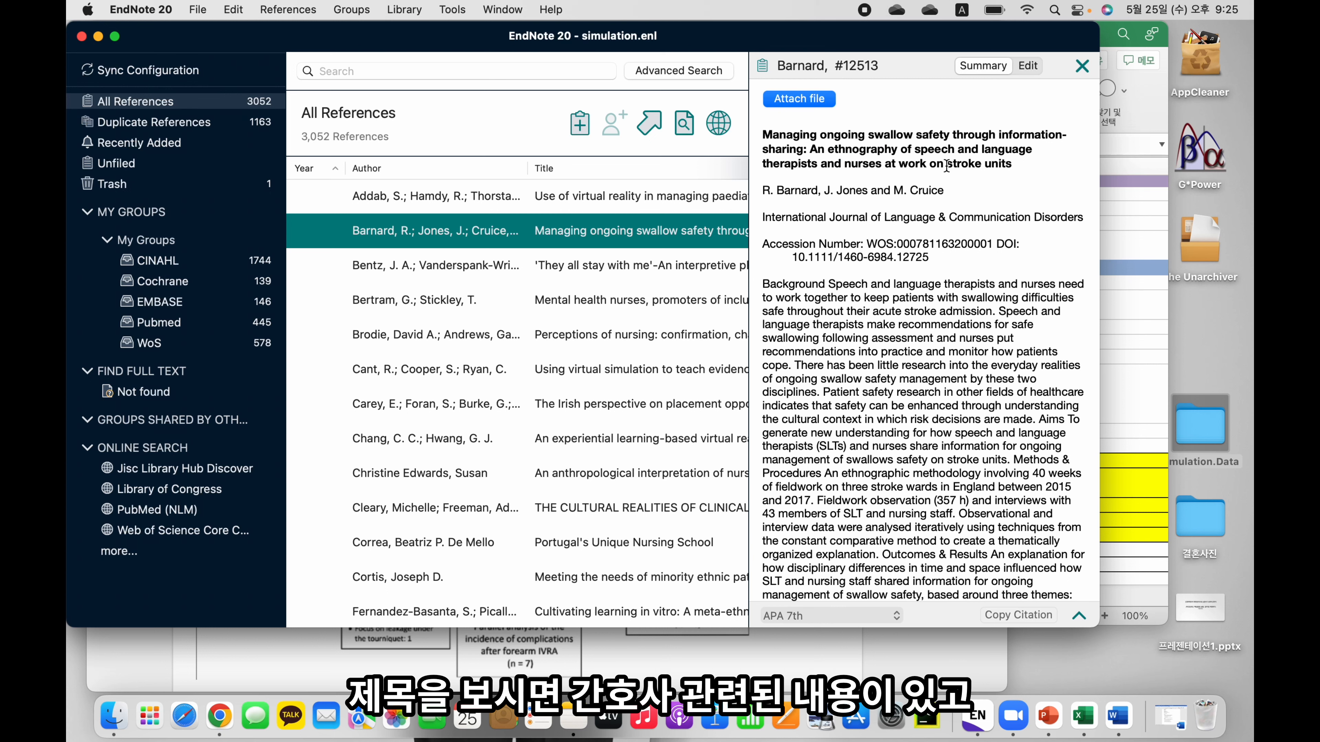
drag(947, 165, 1008, 165)
click(1008, 165)
scroll(864, 165, down, 3)
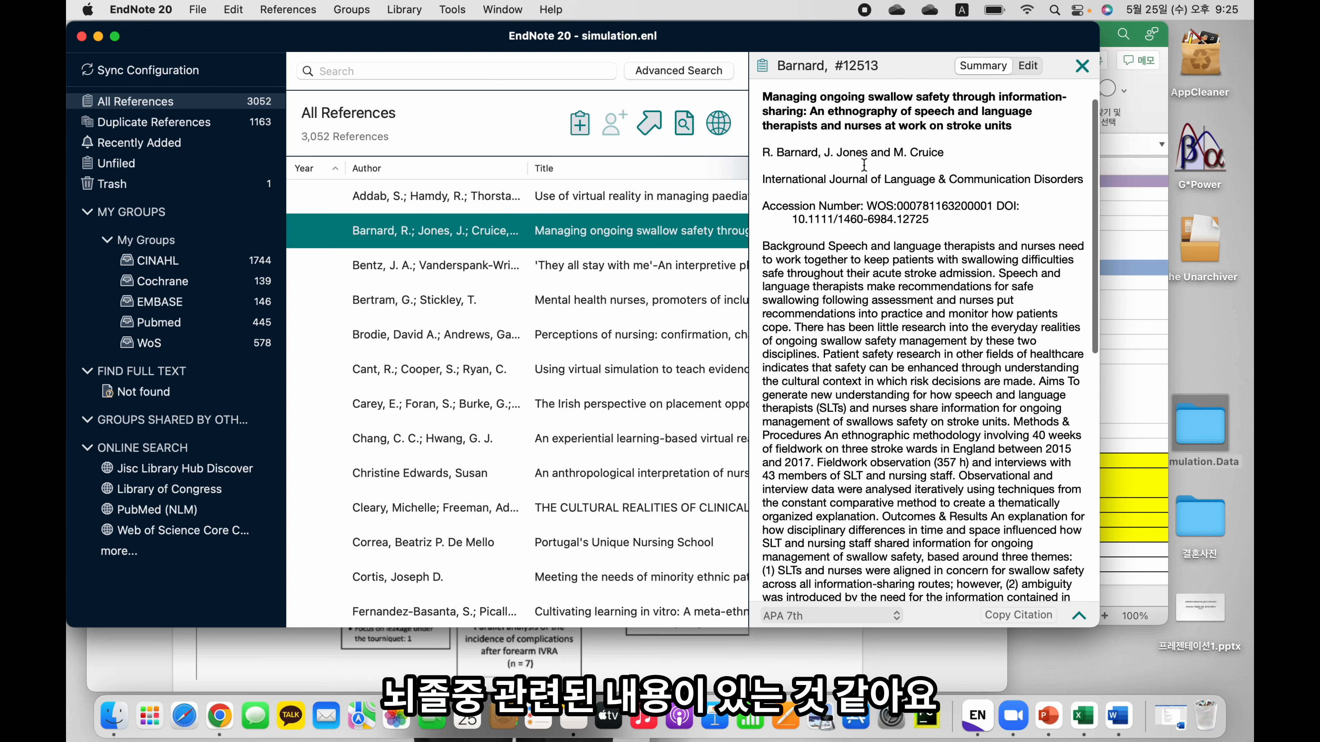
scroll(878, 151, up, 2)
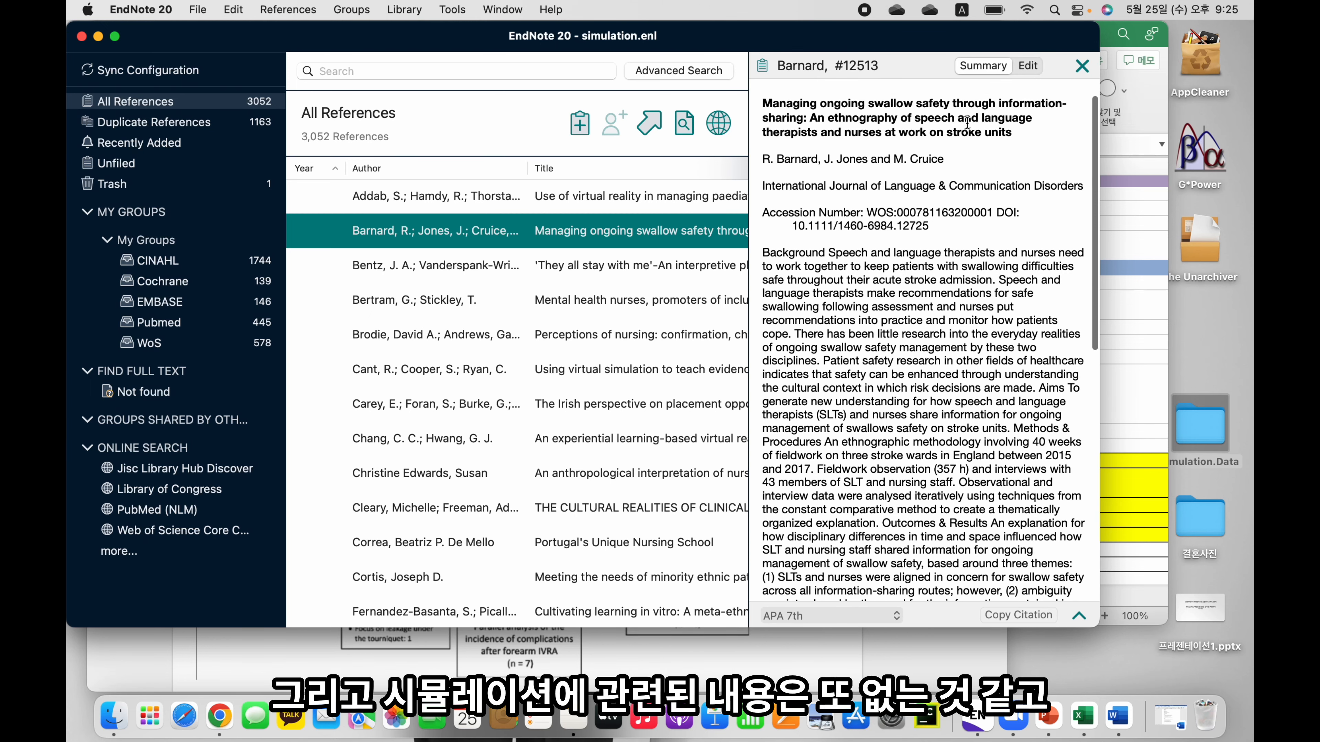
drag(1026, 130, 762, 106)
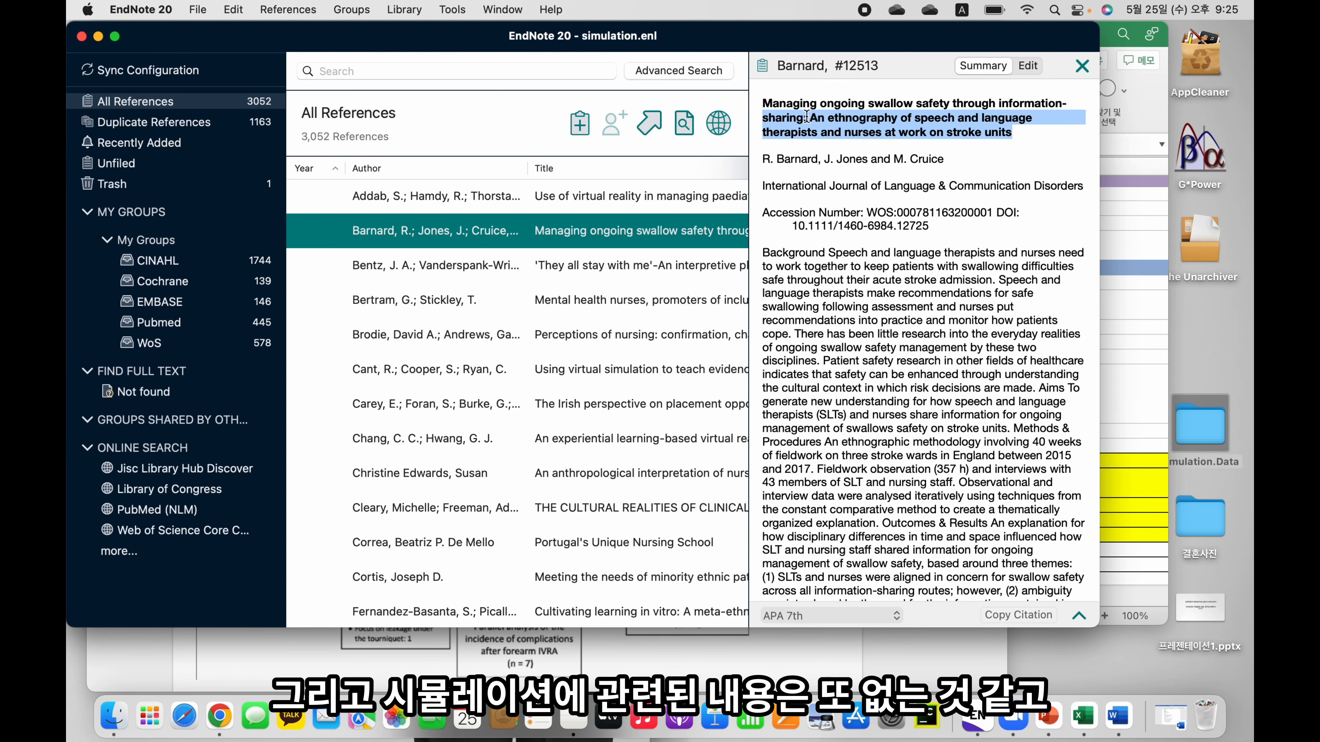
click(806, 119)
Read the Background section of the swallow safety abstract for the patient group and condition studied
scroll(834, 178, down, 2)
scroll(856, 202, down, 1)
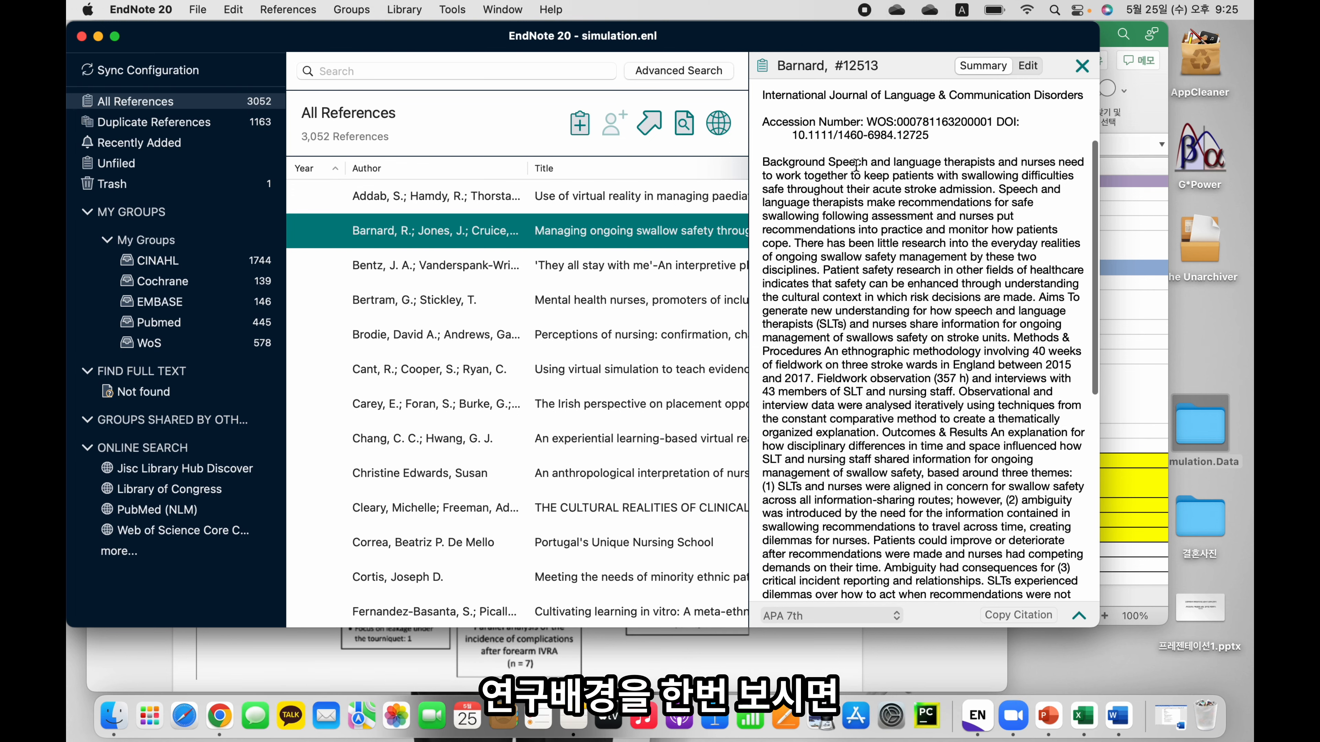
drag(762, 162, 863, 164)
click(864, 164)
drag(962, 176, 1070, 177)
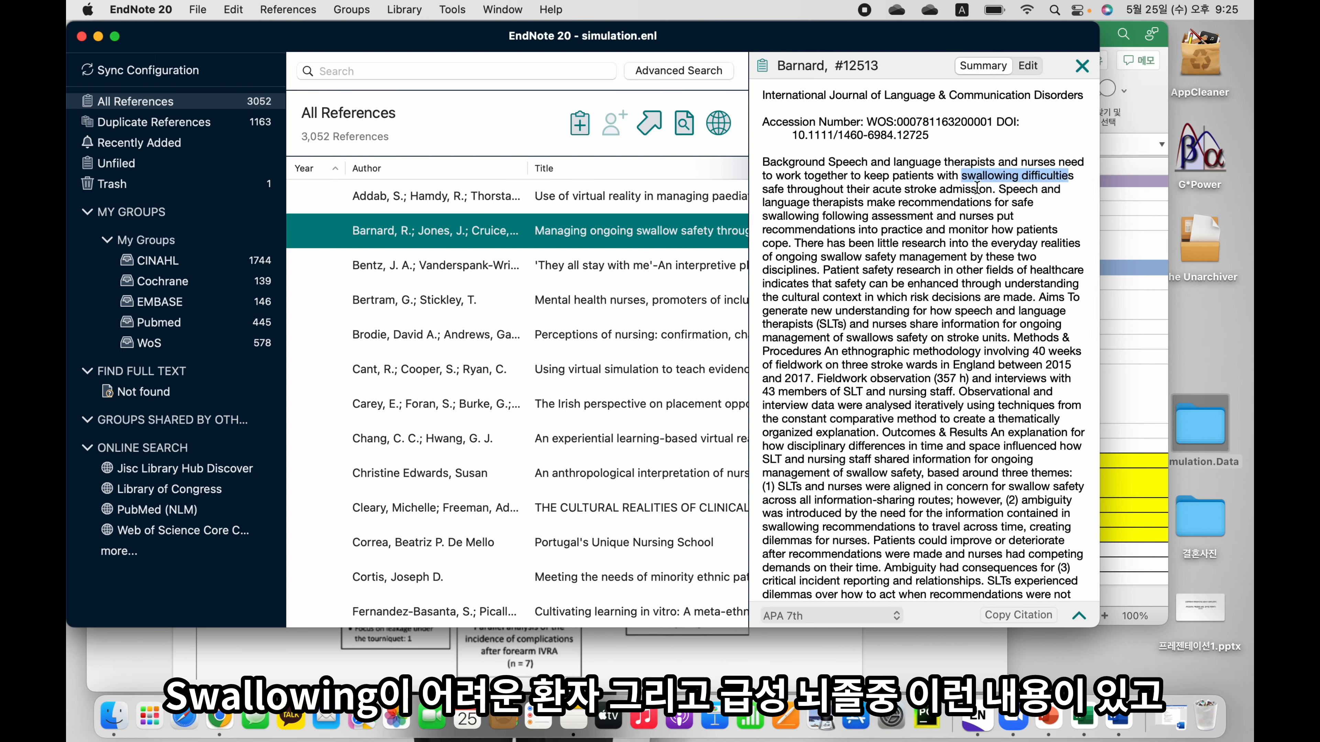
click(977, 184)
click(836, 191)
drag(764, 192, 995, 191)
click(995, 191)
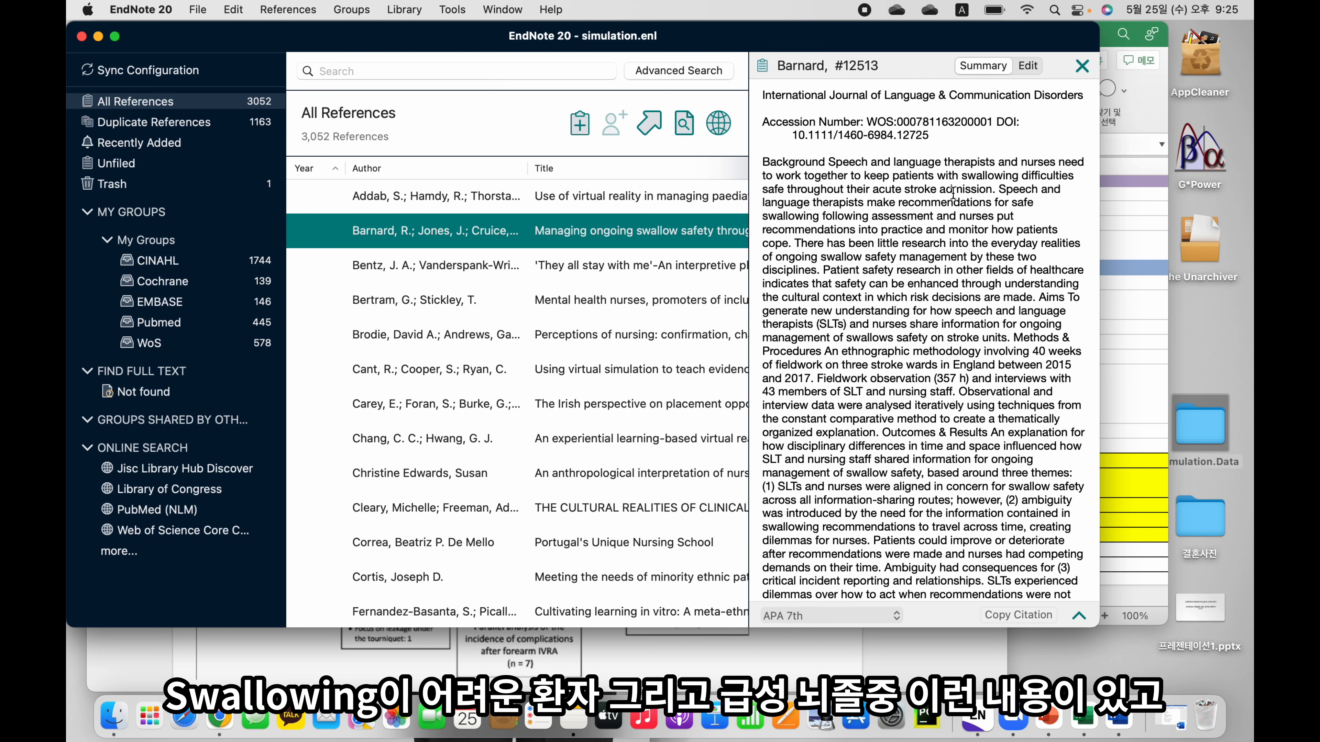
Skim the rest of the swallow safety abstract for simulation content and delete the reference from the library
scroll(953, 207, down, 5)
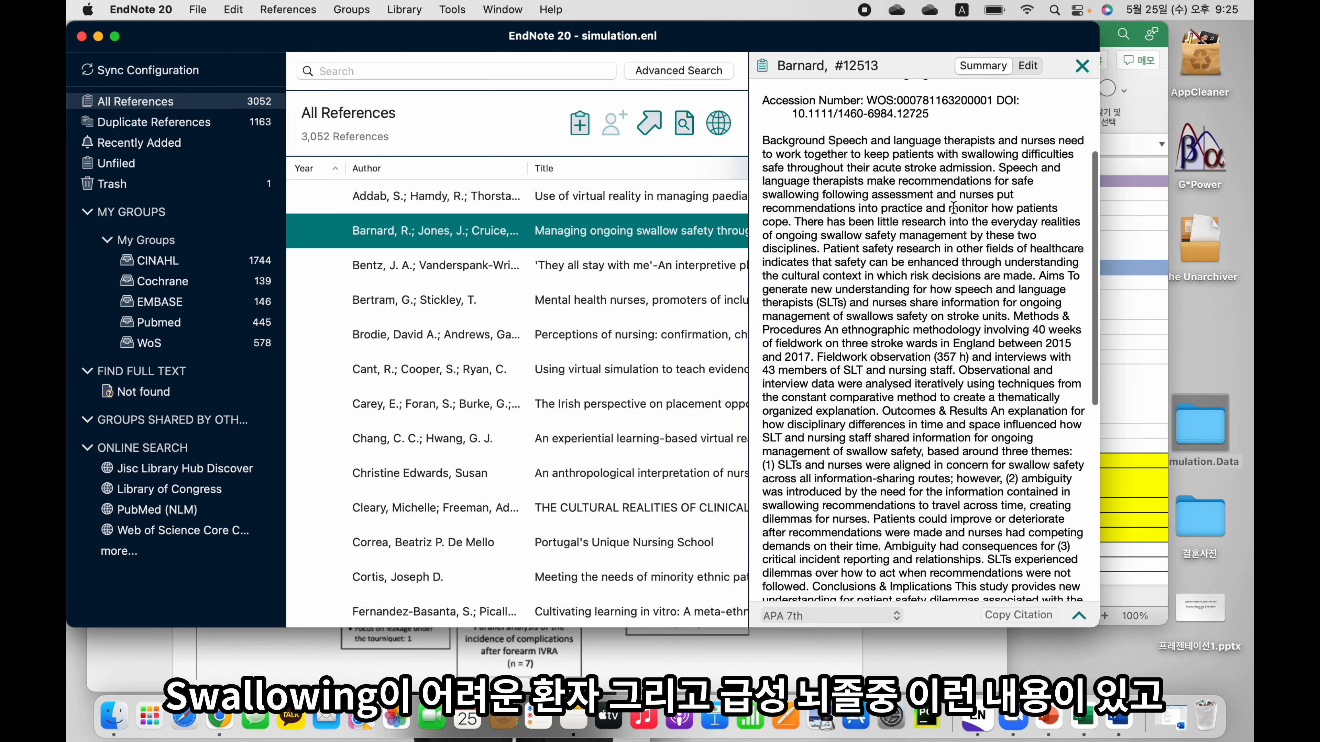
scroll(913, 292, down, 2)
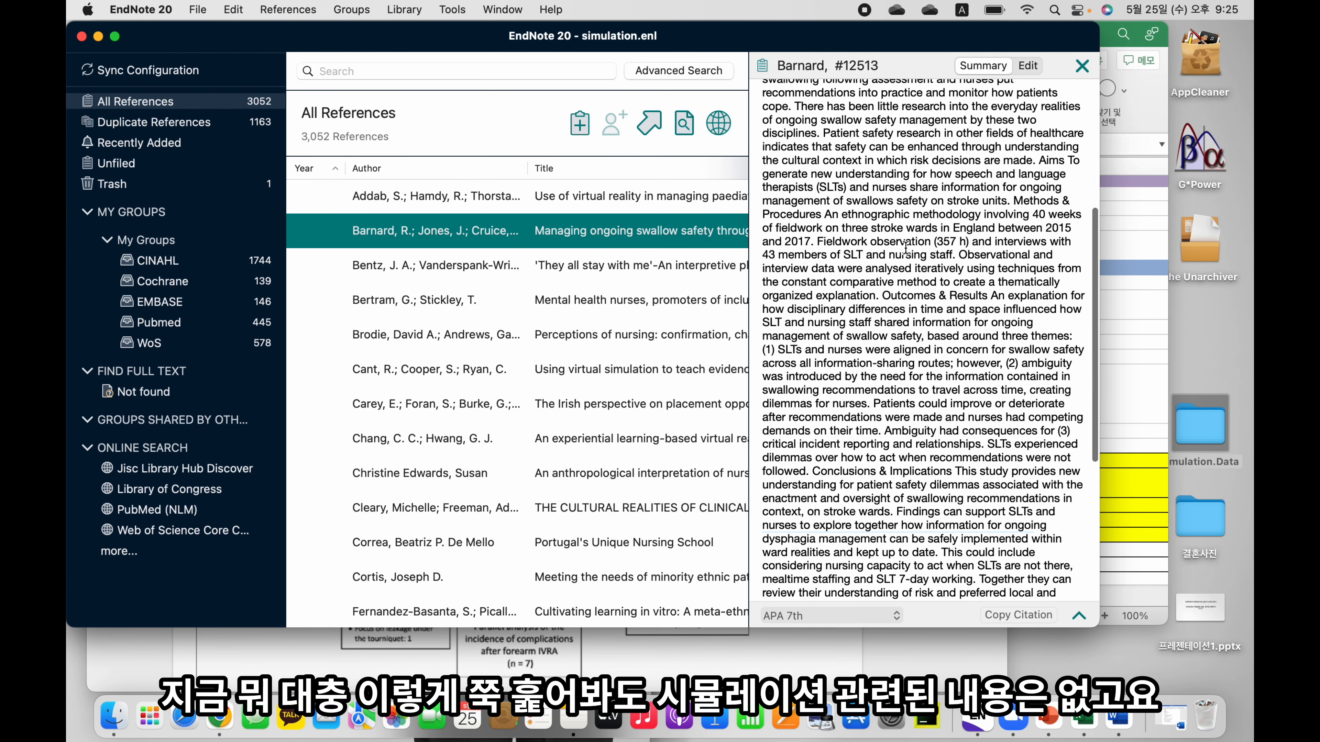
drag(862, 161, 917, 311)
click(917, 311)
scroll(917, 315, down, 5)
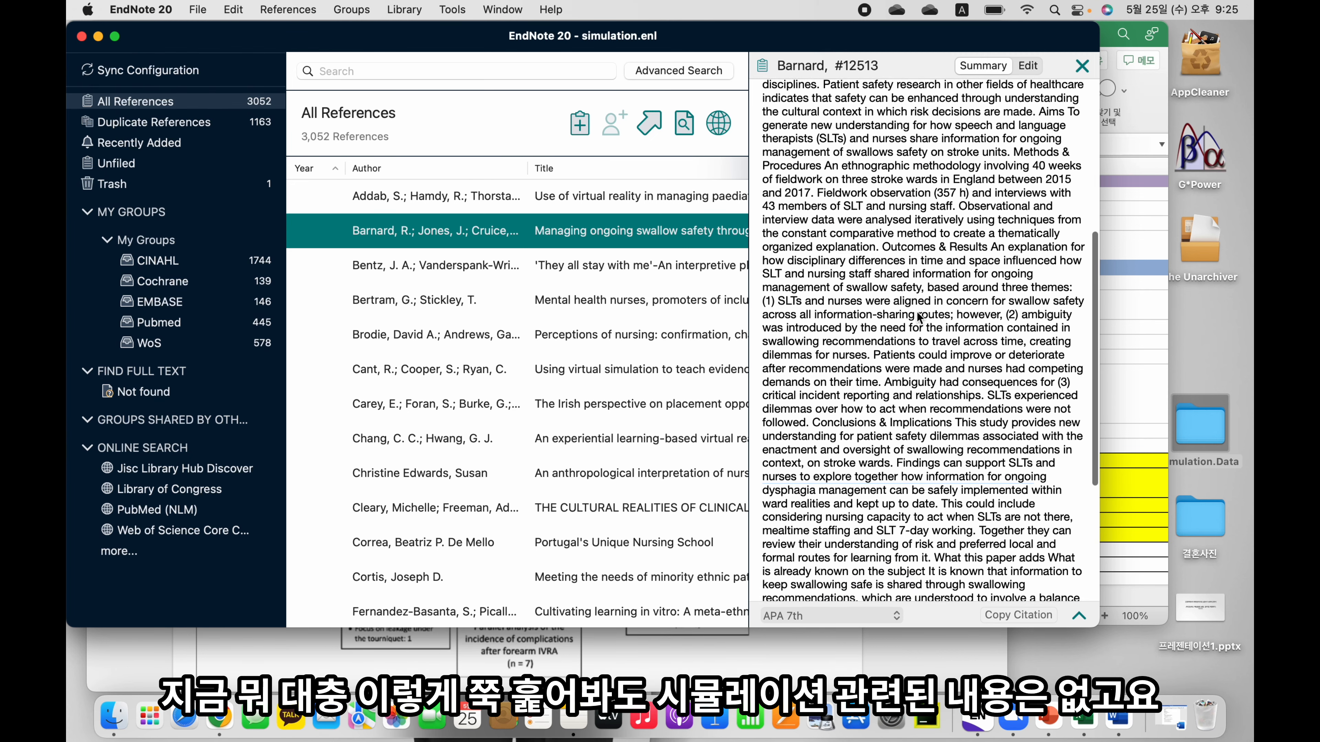
scroll(917, 314, down, 5)
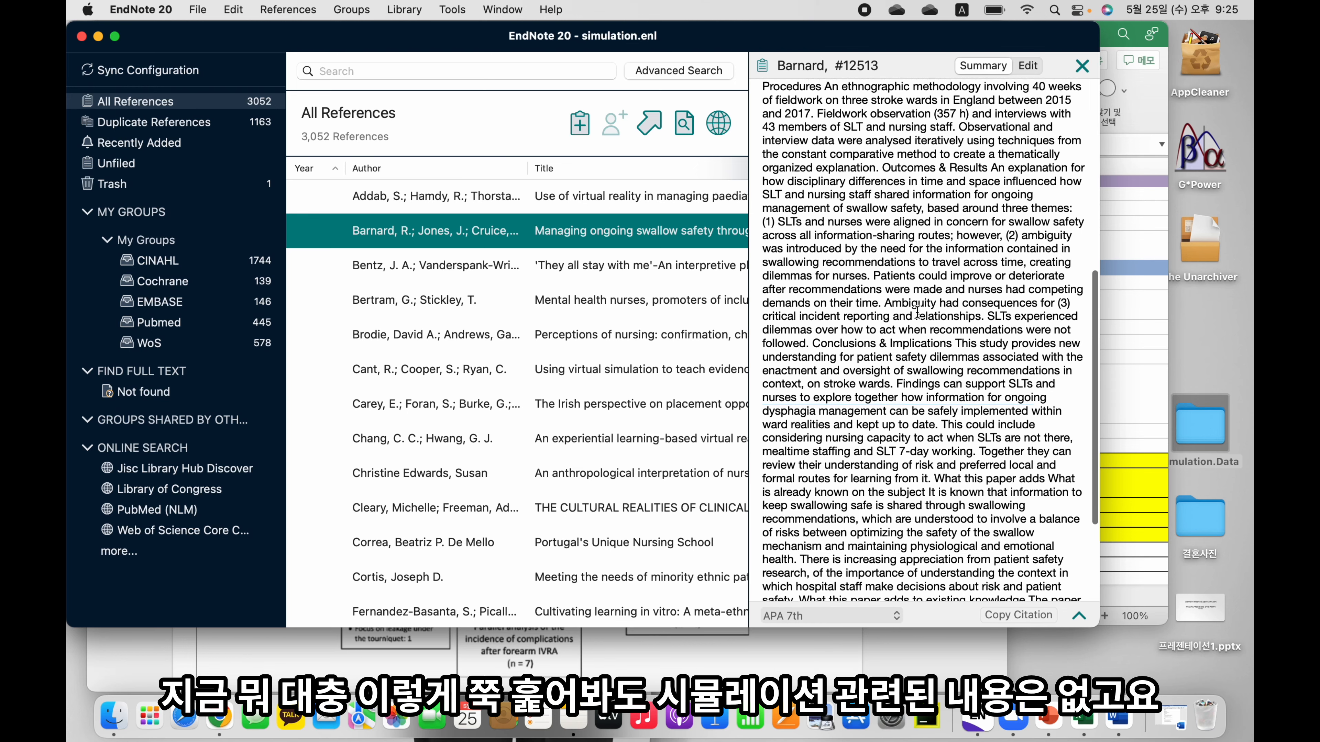
scroll(917, 312, down, 10)
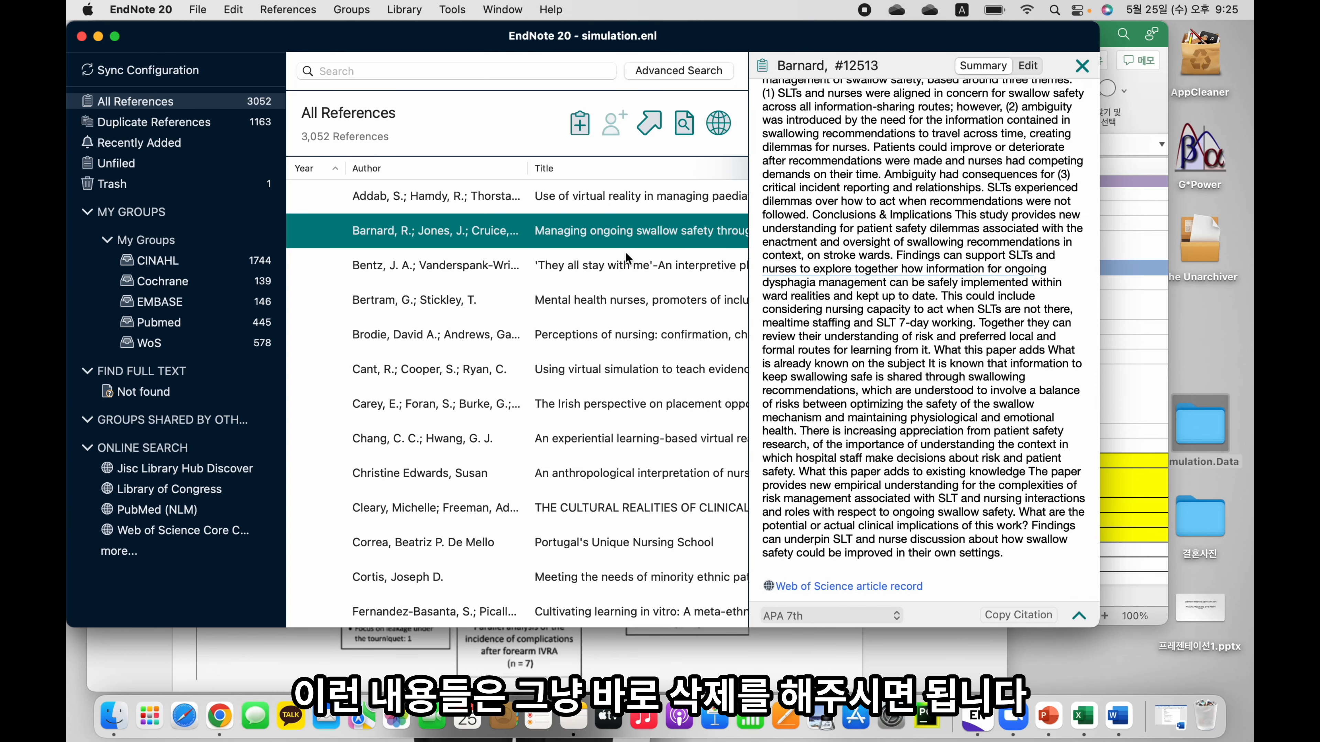
scroll(811, 234, up, 20)
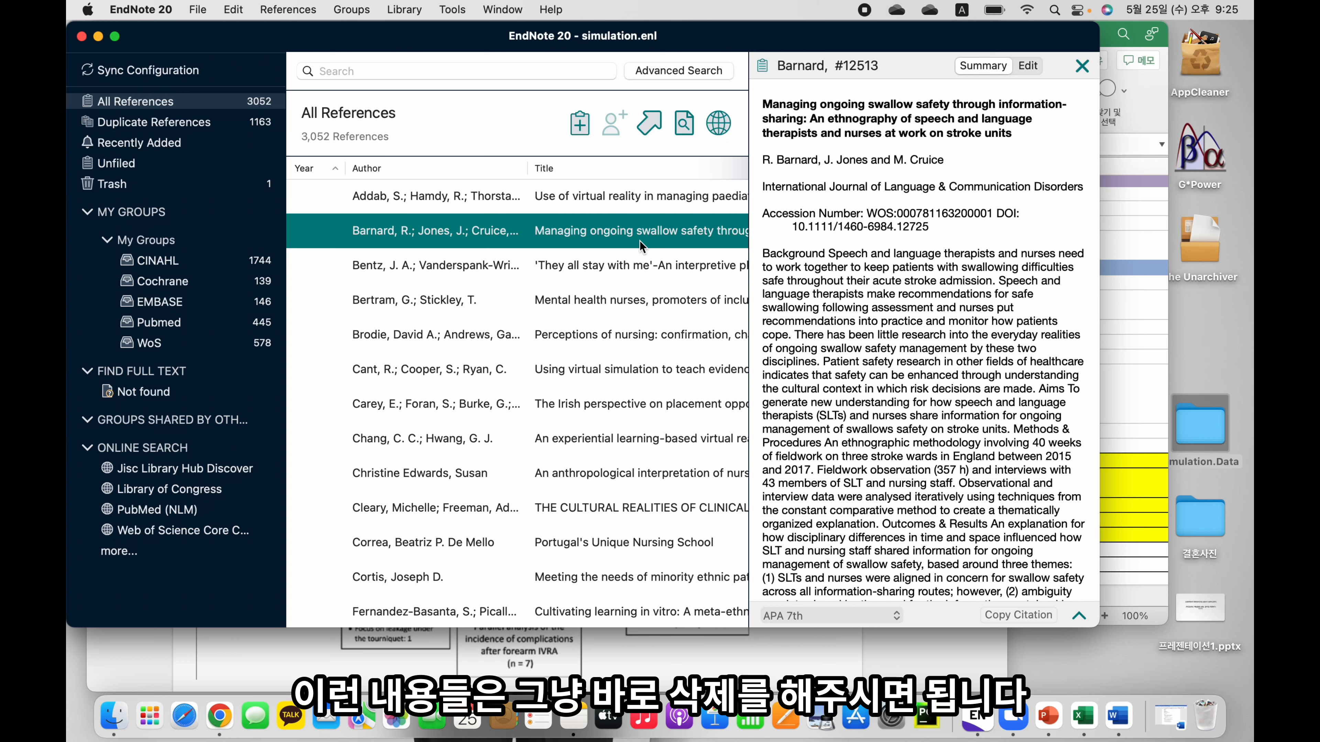
key(super+BackSpace)
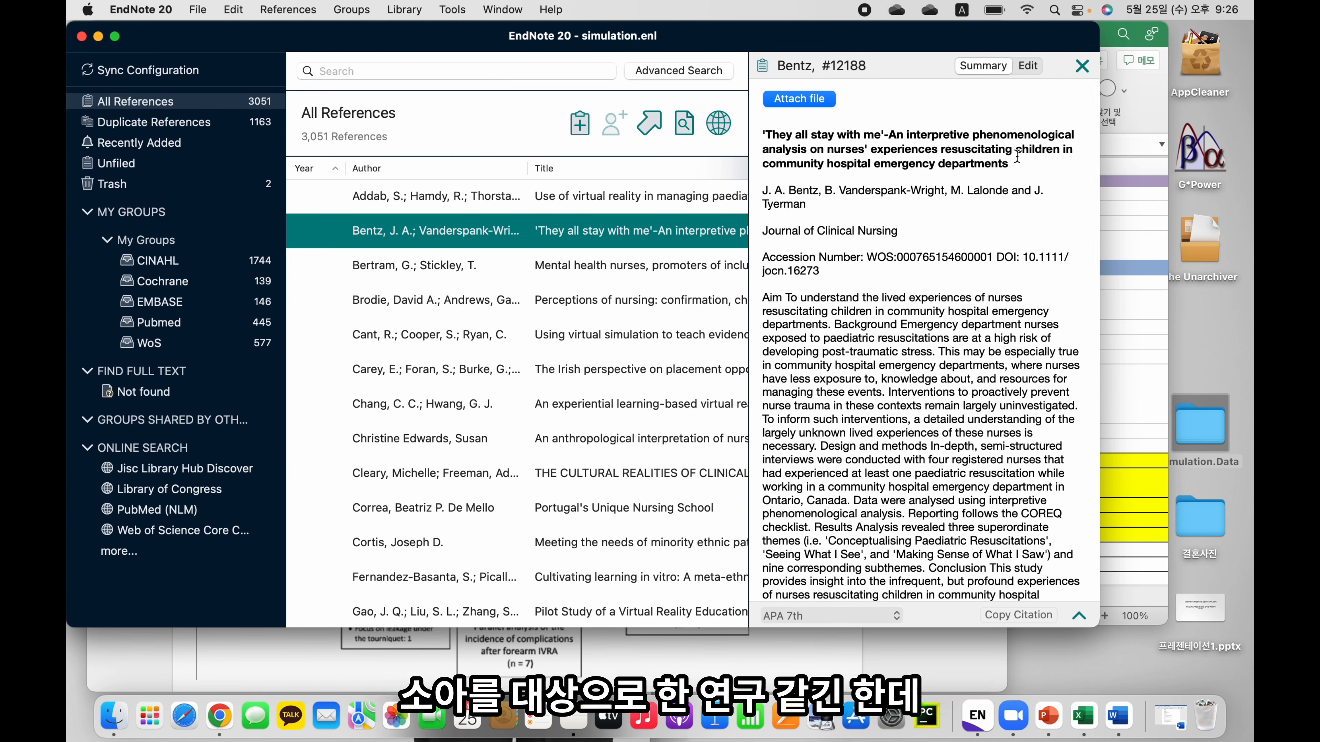
Check the title of the "They all stay with me" reference for its study design and delete the reference from the library
drag(1013, 166, 764, 133)
click(766, 133)
drag(973, 139, 1077, 135)
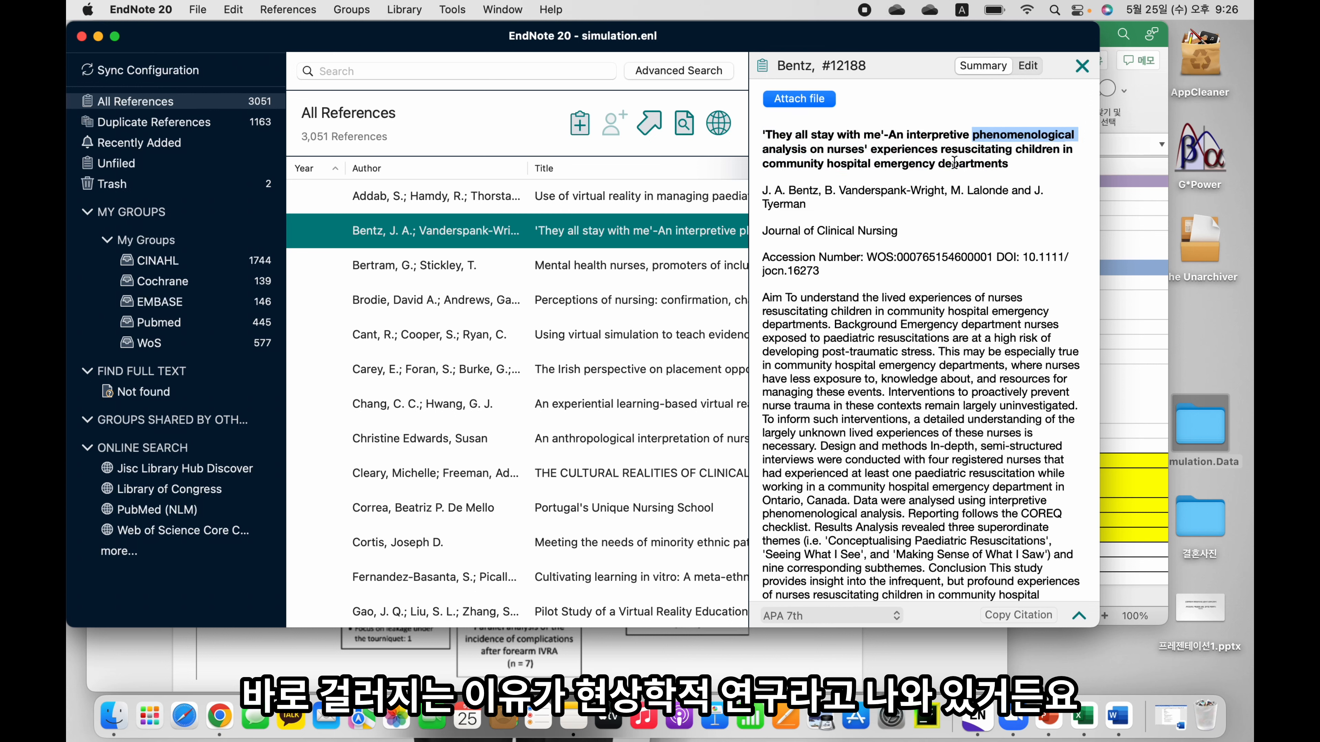
click(808, 152)
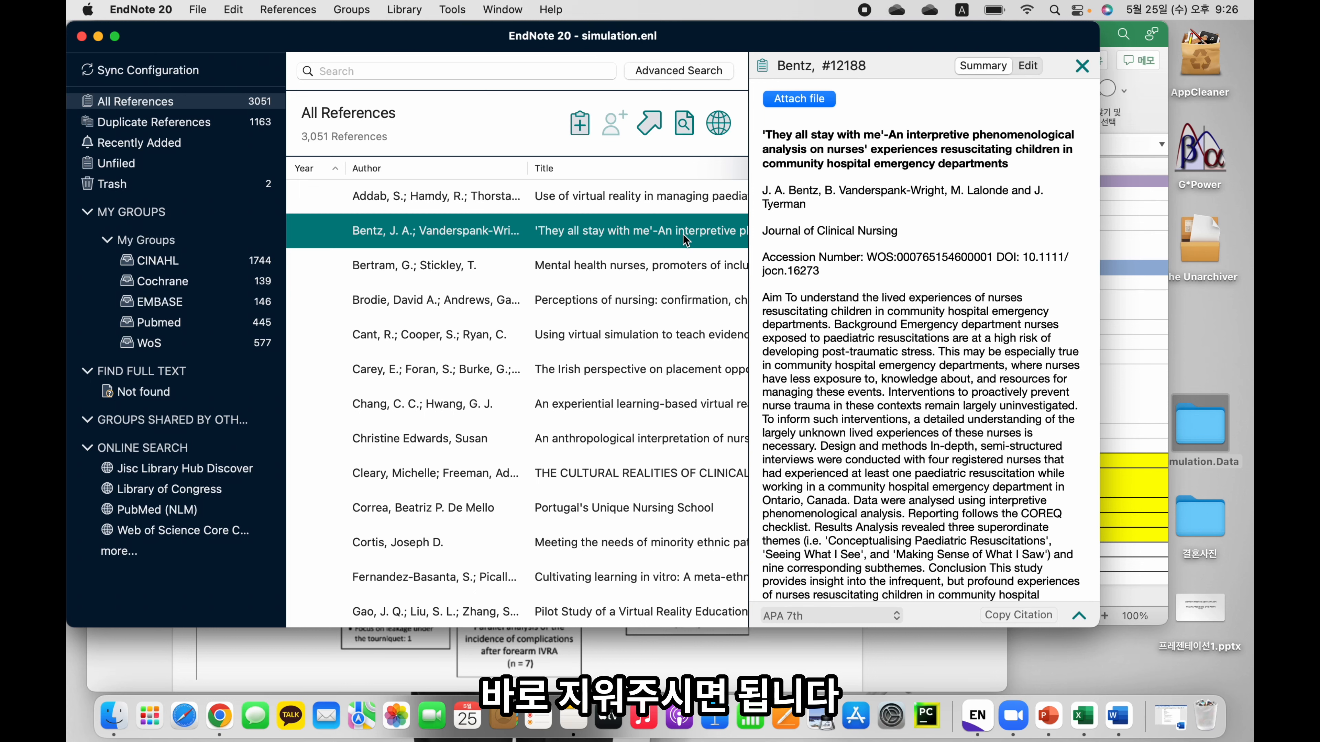
key(super+BackSpace)
Check the title and journal of the "Mental health nurses, promoters of inclusion or perpetuators of exclusion?" reference for its nursing specialty
scroll(624, 236, right, 5)
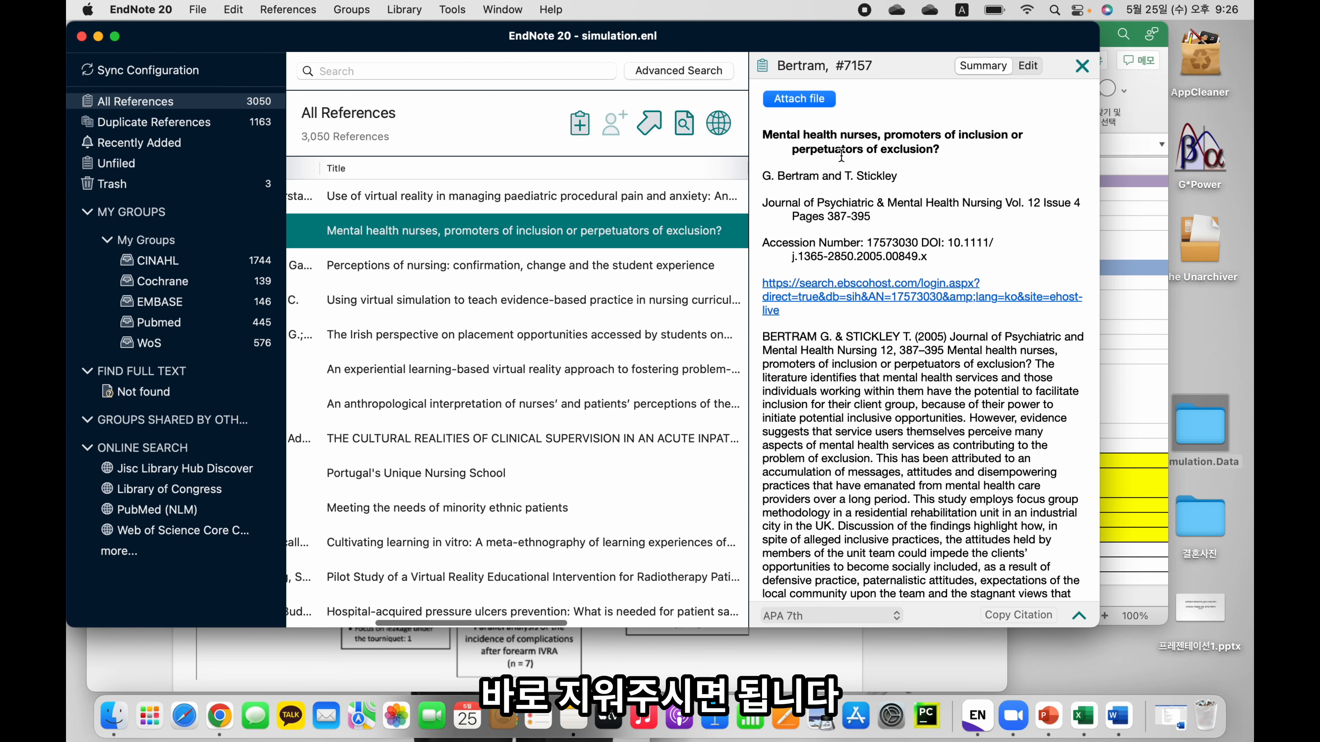
scroll(639, 257, left, 5)
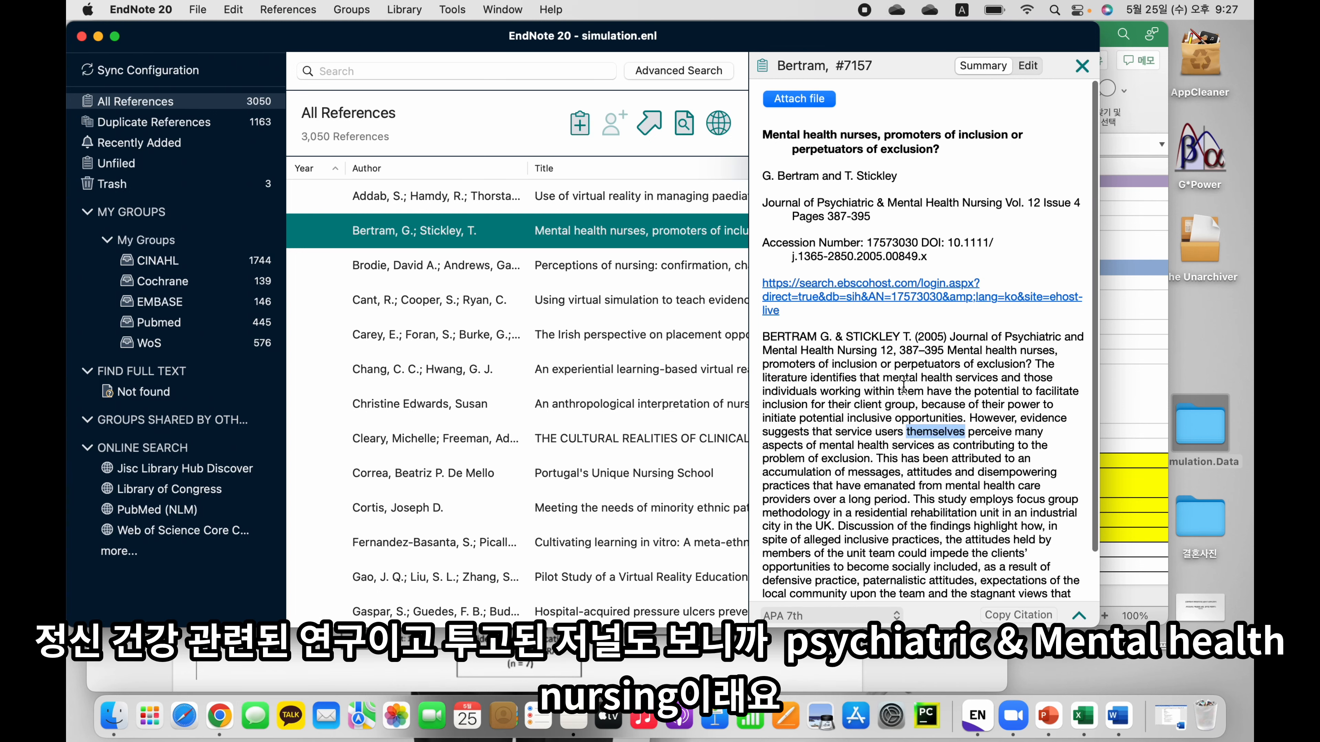
click(905, 387)
drag(882, 136, 761, 143)
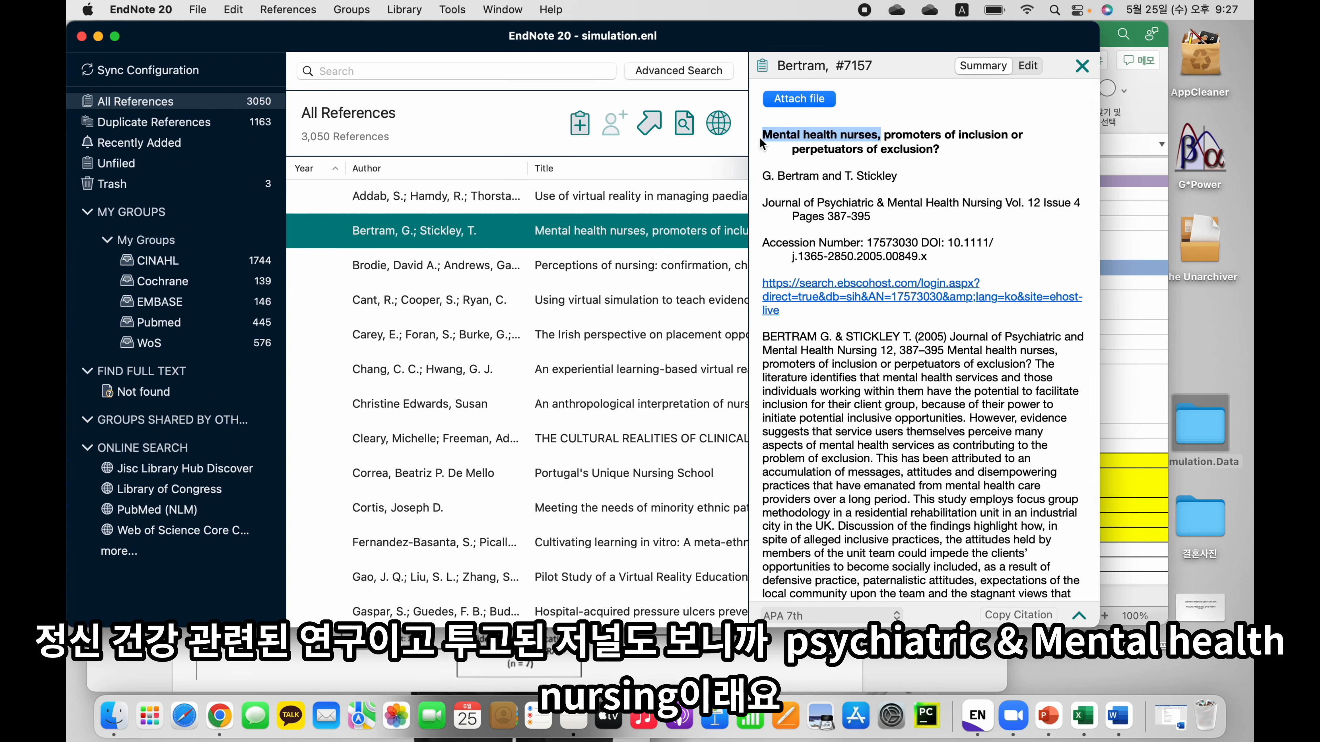
click(845, 140)
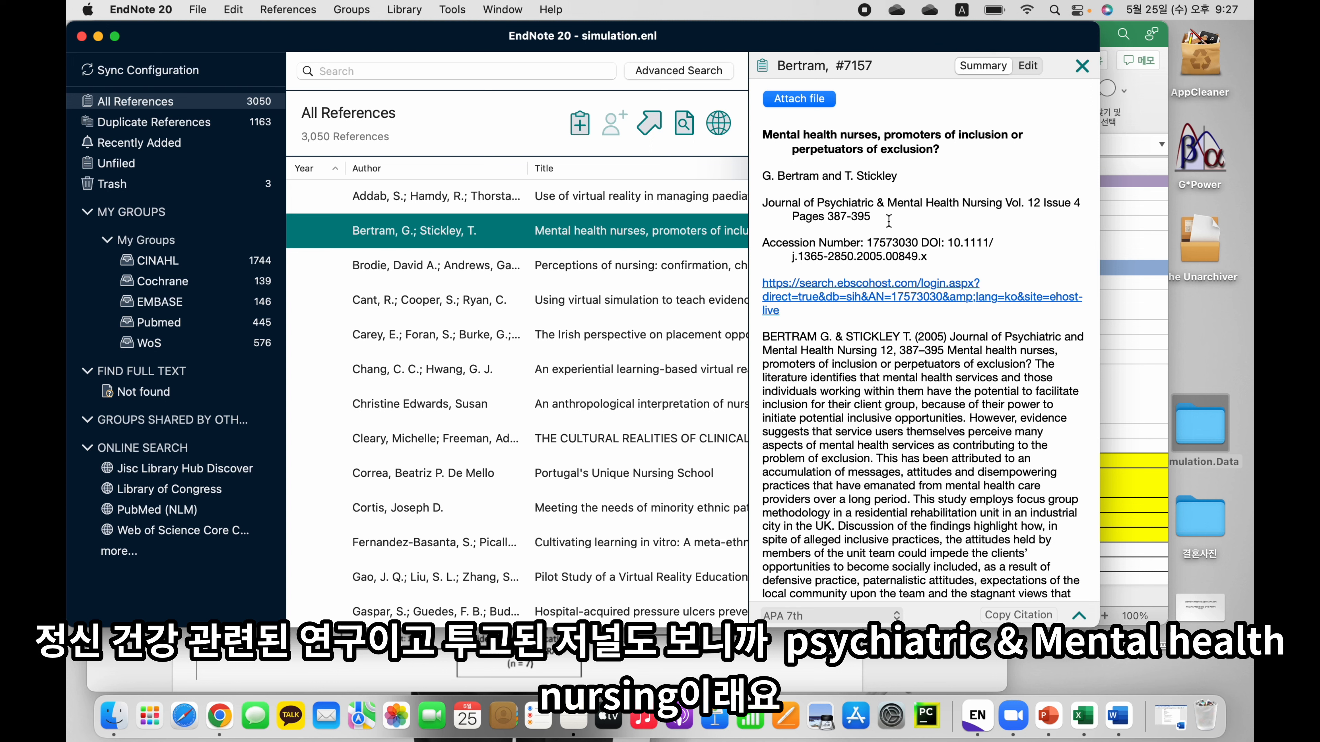
drag(889, 221, 781, 202)
click(782, 202)
drag(883, 207, 938, 207)
click(940, 206)
Review the first Exclude criterion in the Word document, then return to EndNote and compare the mental health nurses reference's journal with it
scroll(908, 222, down, 3)
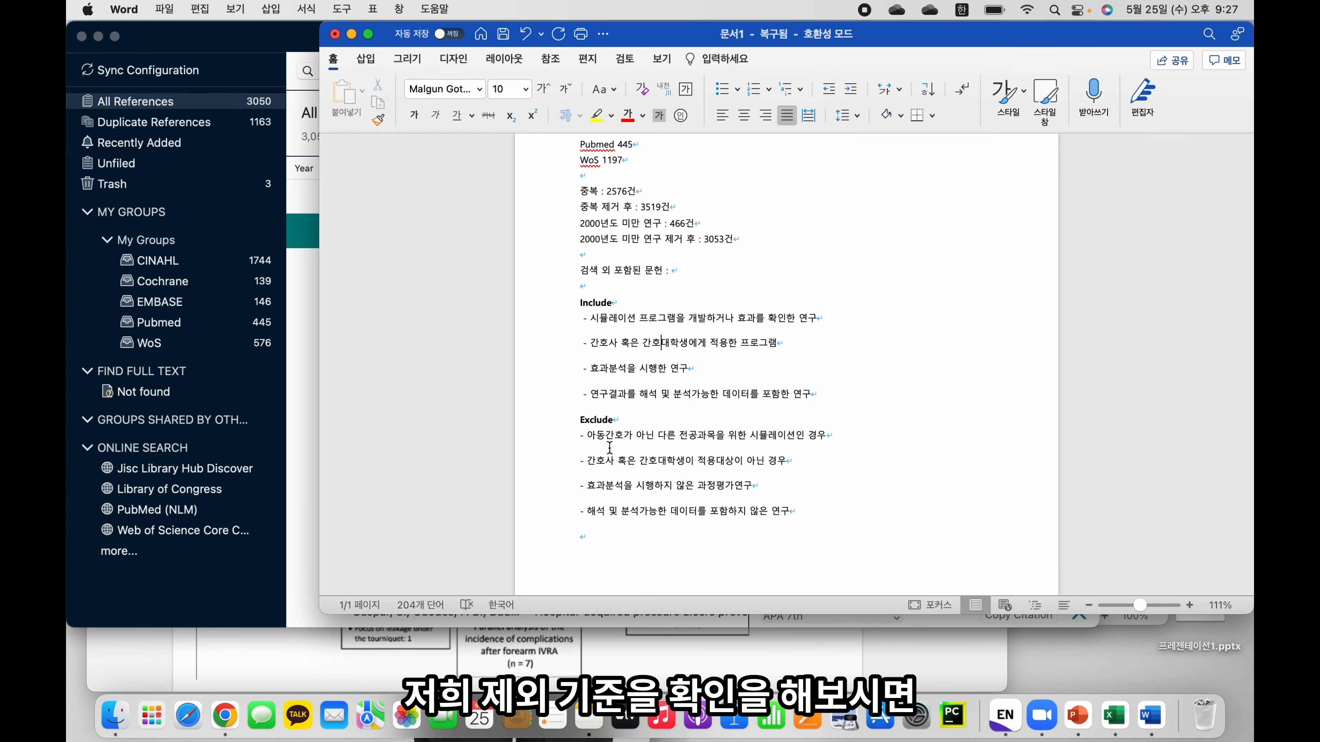
drag(589, 438, 838, 451)
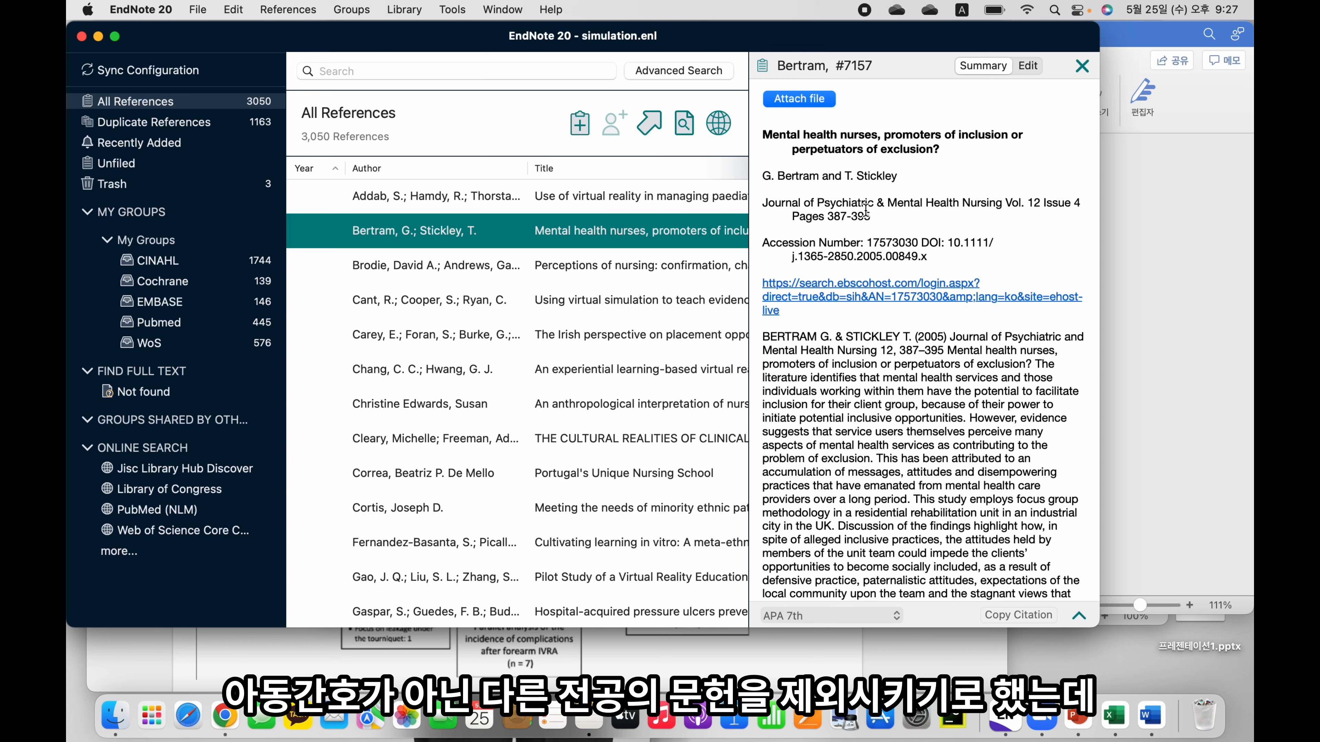
drag(767, 204, 858, 204)
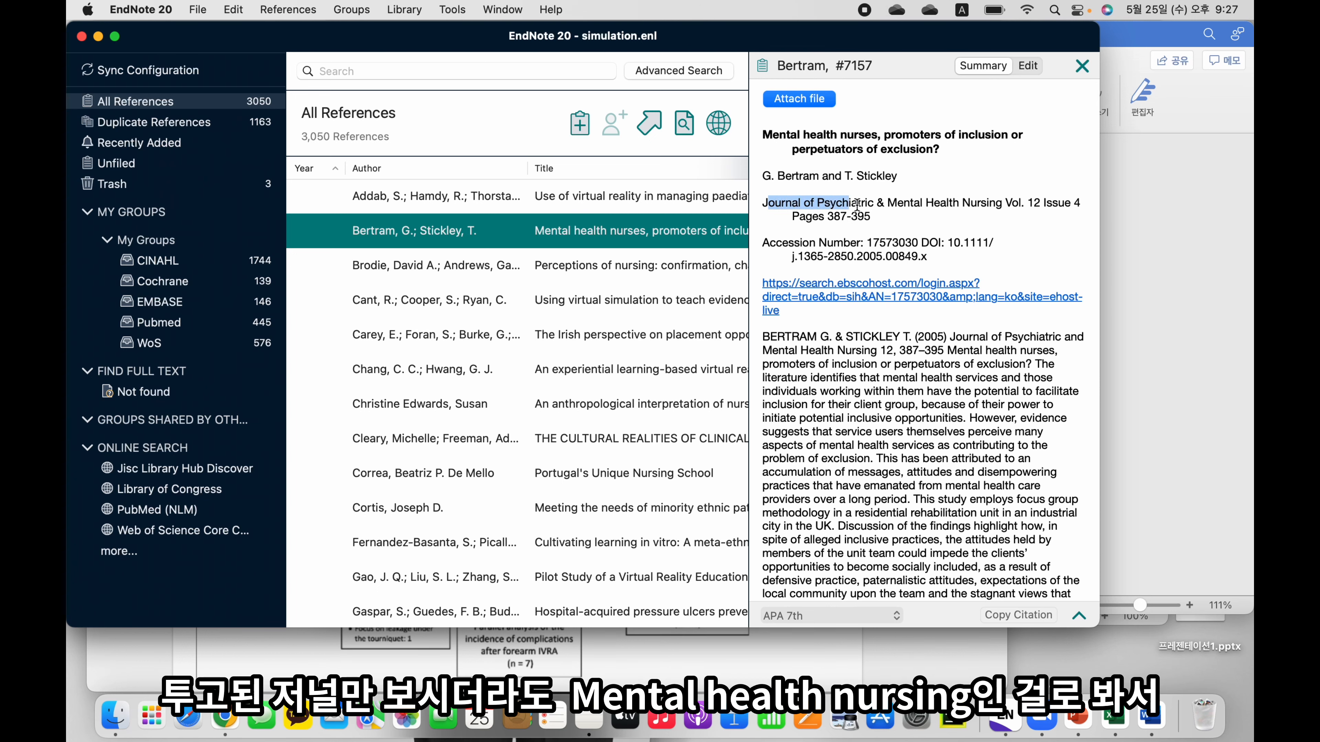
click(896, 206)
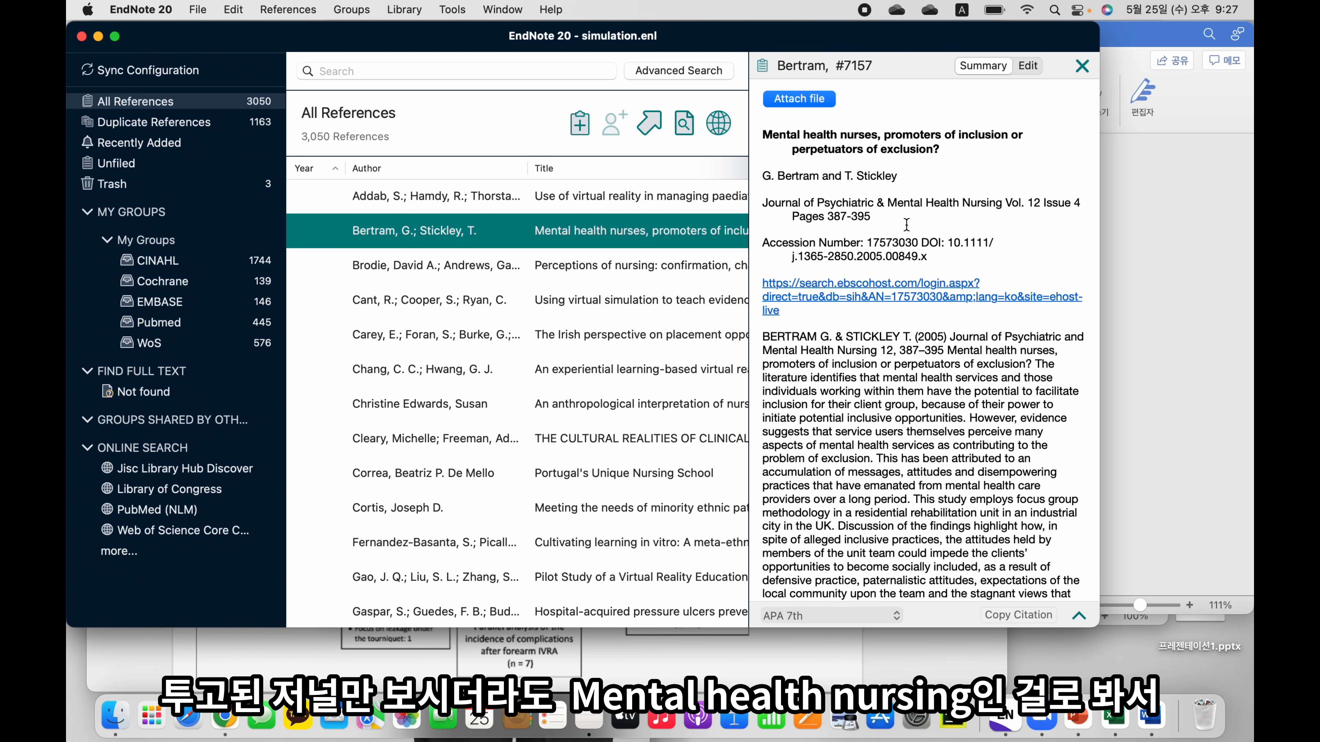
drag(878, 217, 767, 204)
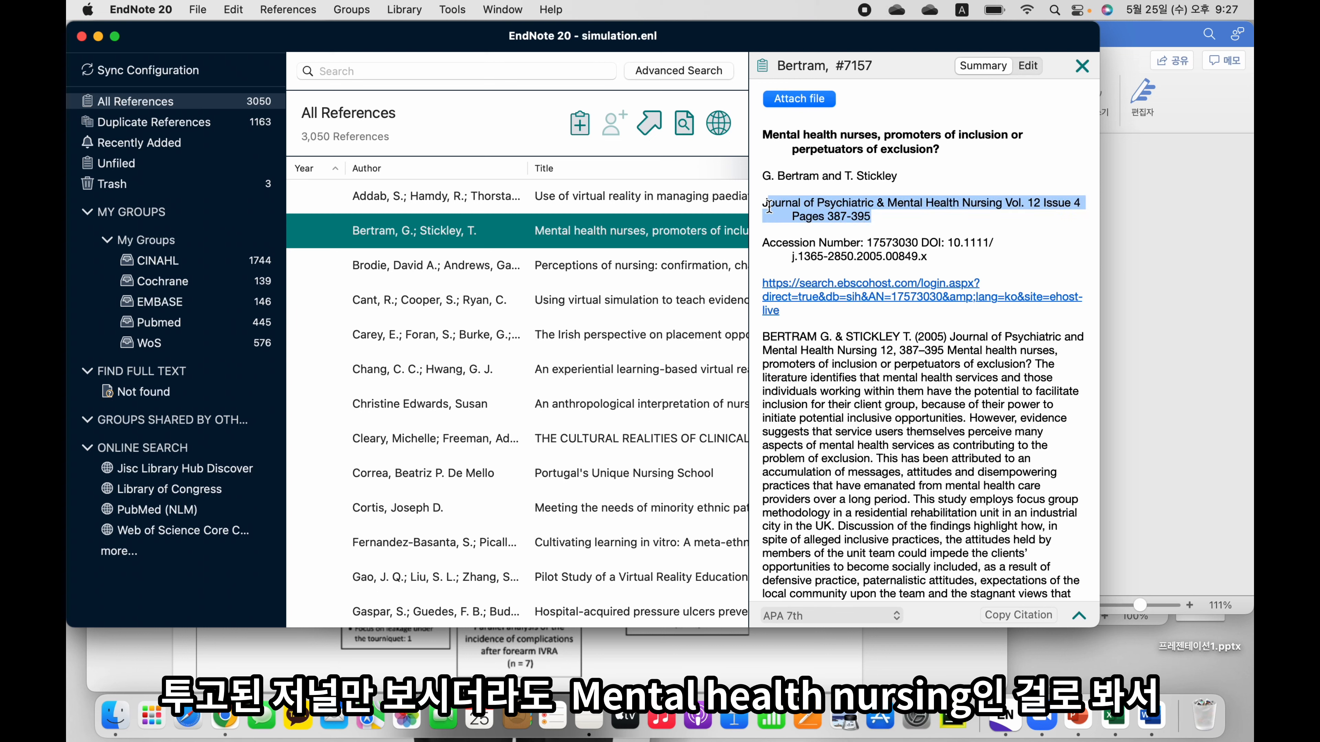
click(854, 213)
Read the mental health nurses abstract for its research methodology and any simulation content, and delete the reference from the library
scroll(889, 258, down, 2)
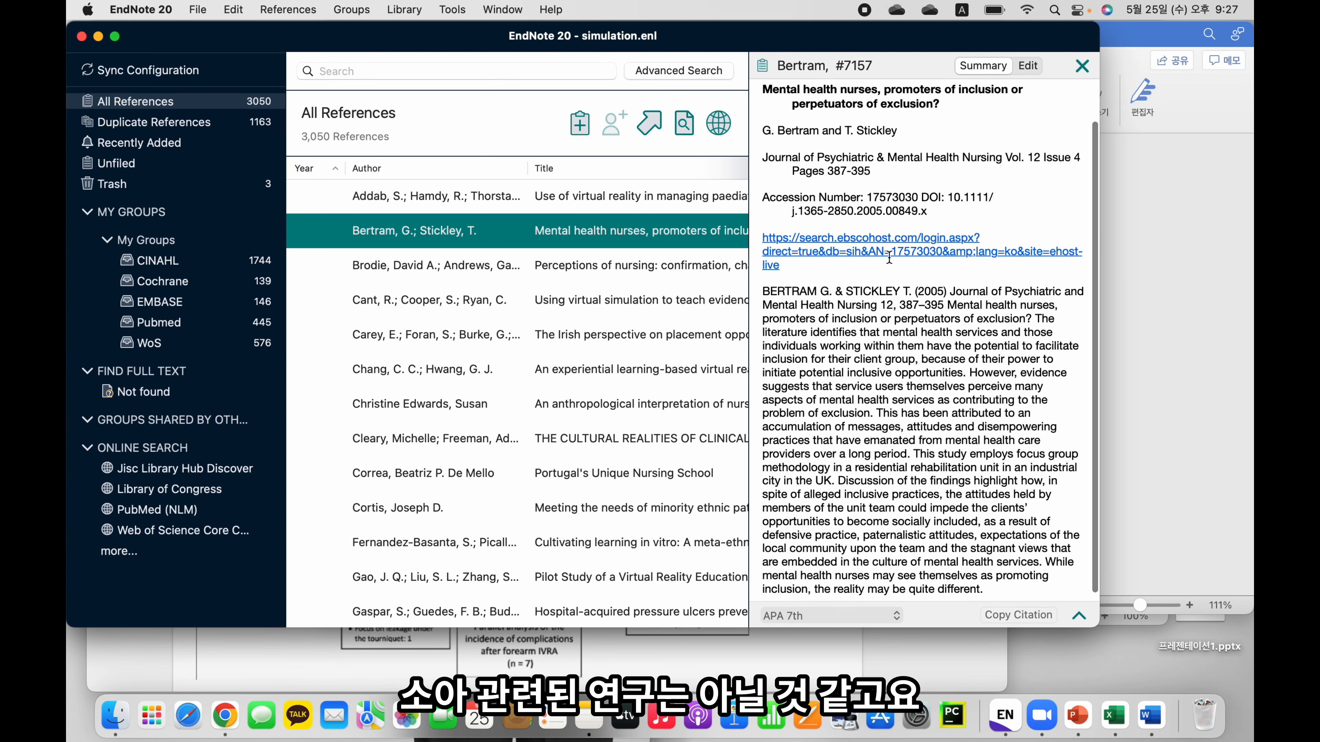
scroll(889, 258, down, 1)
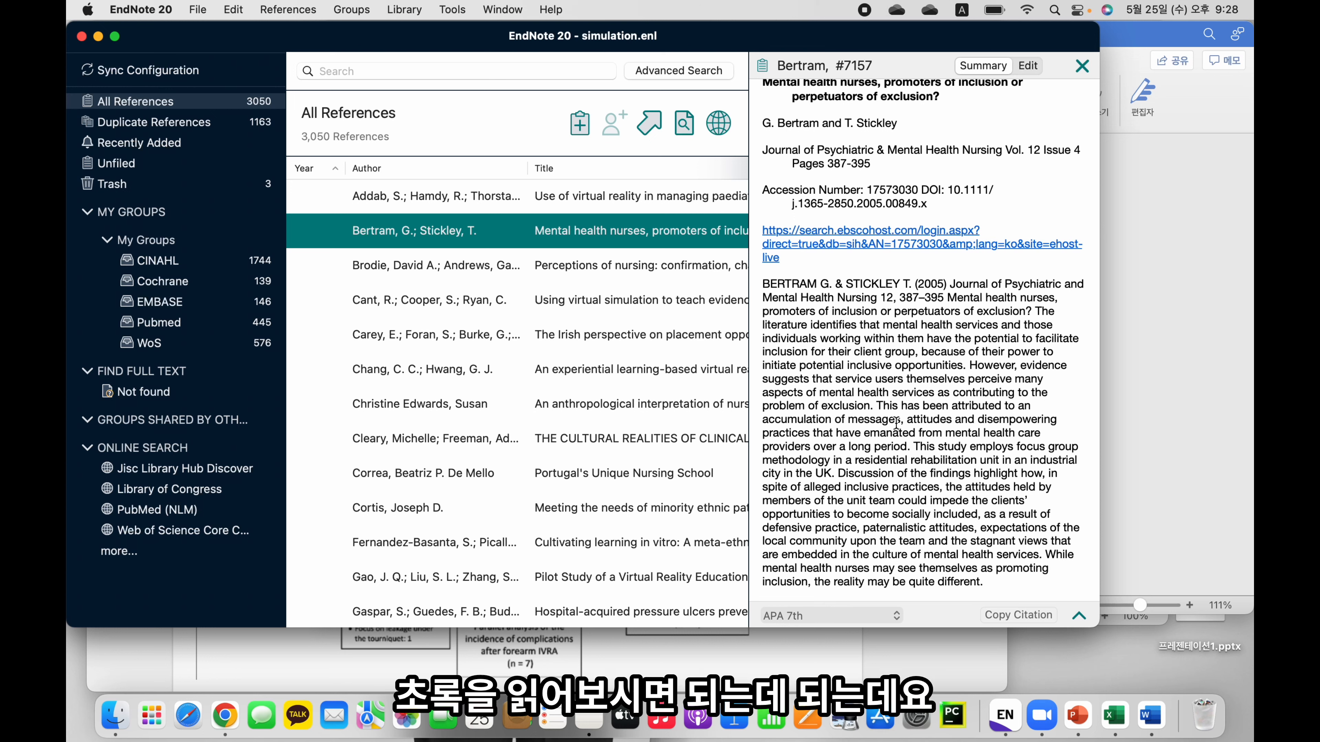
scroll(892, 424, down, 1)
drag(842, 403, 892, 447)
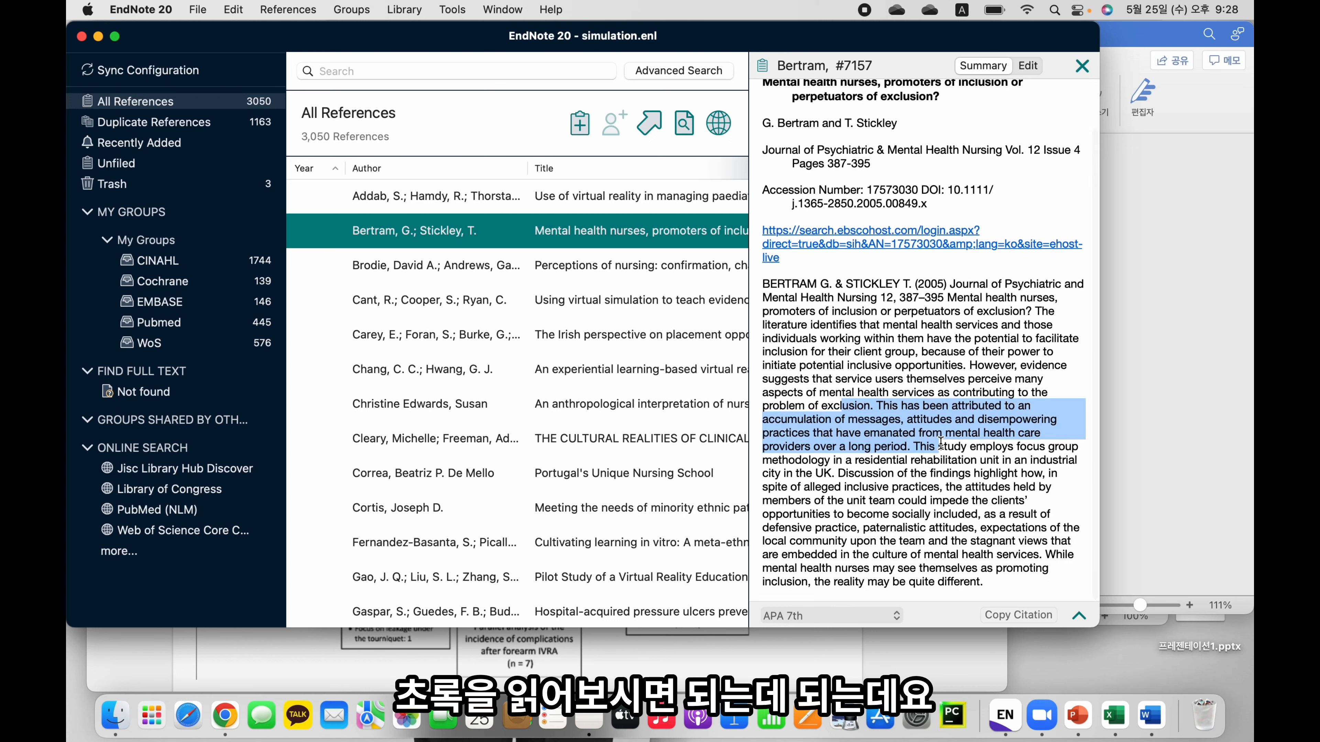
click(892, 449)
drag(1017, 447, 831, 460)
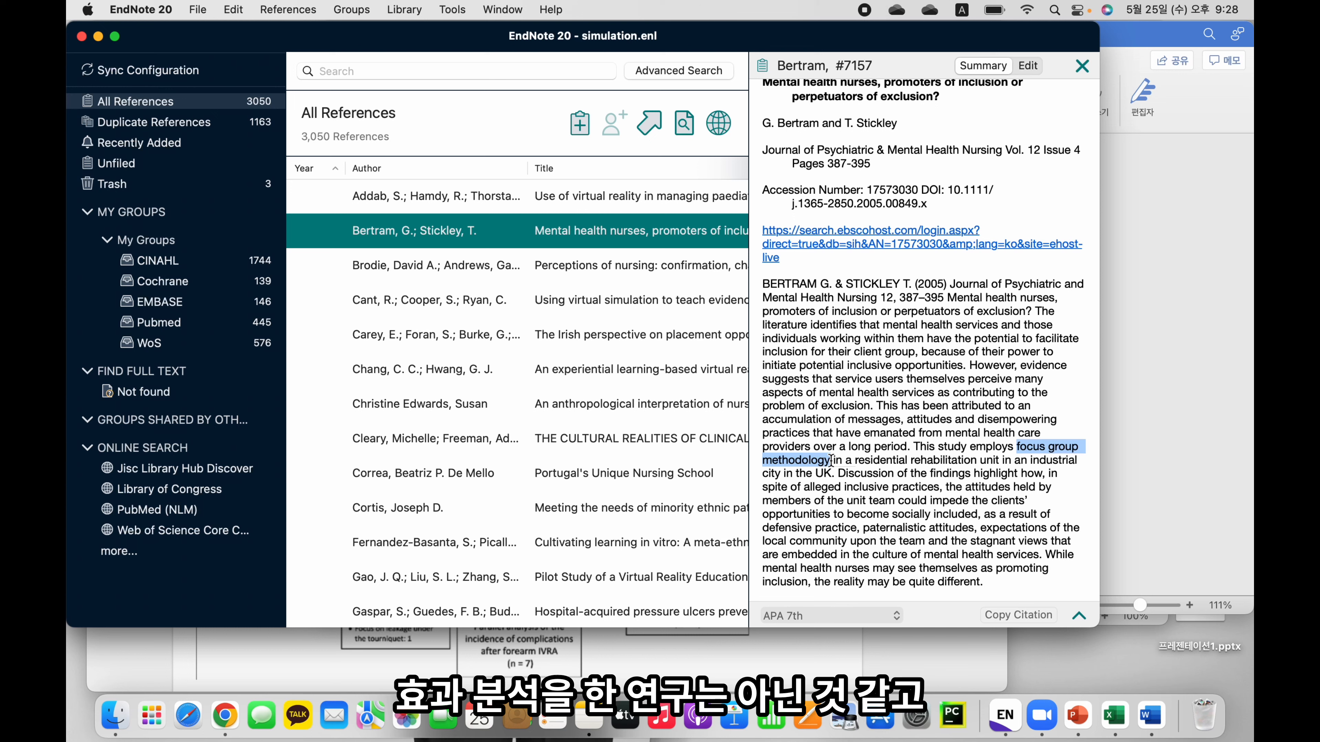
scroll(915, 467, up, 2)
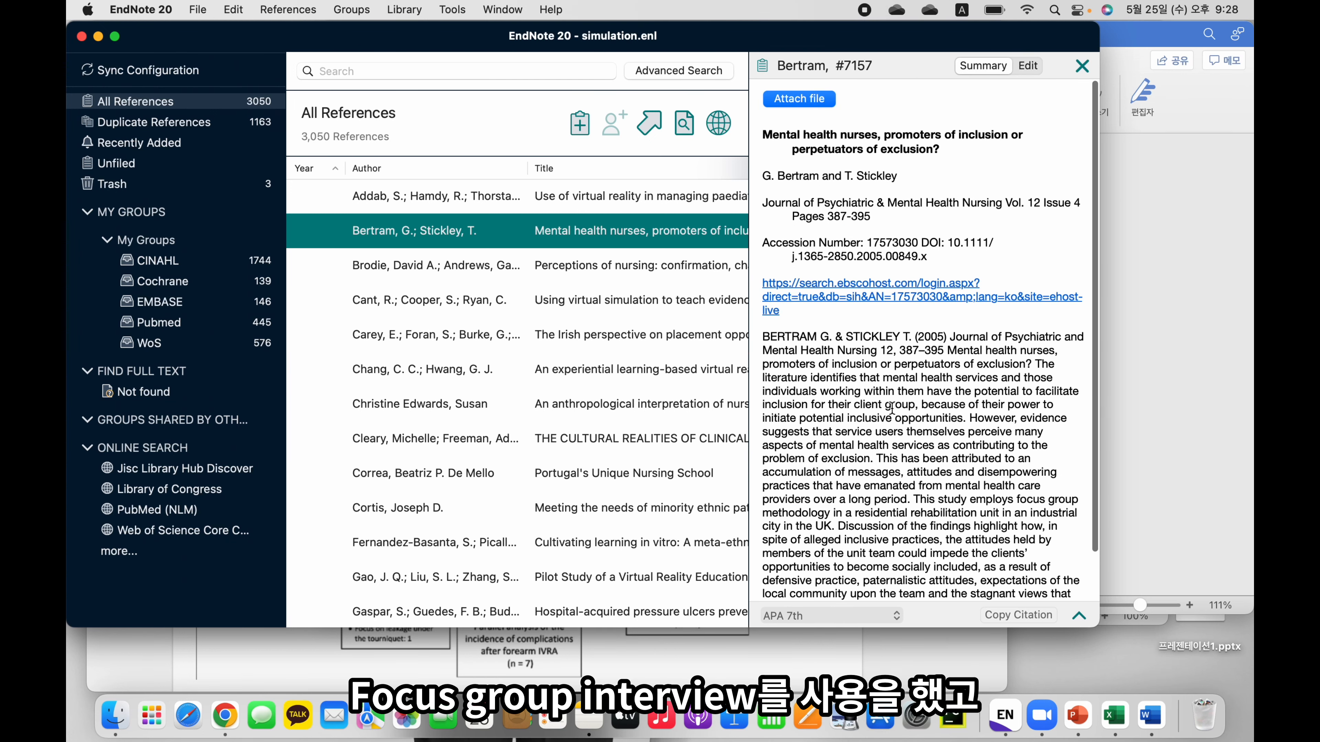
scroll(873, 408, up, 1)
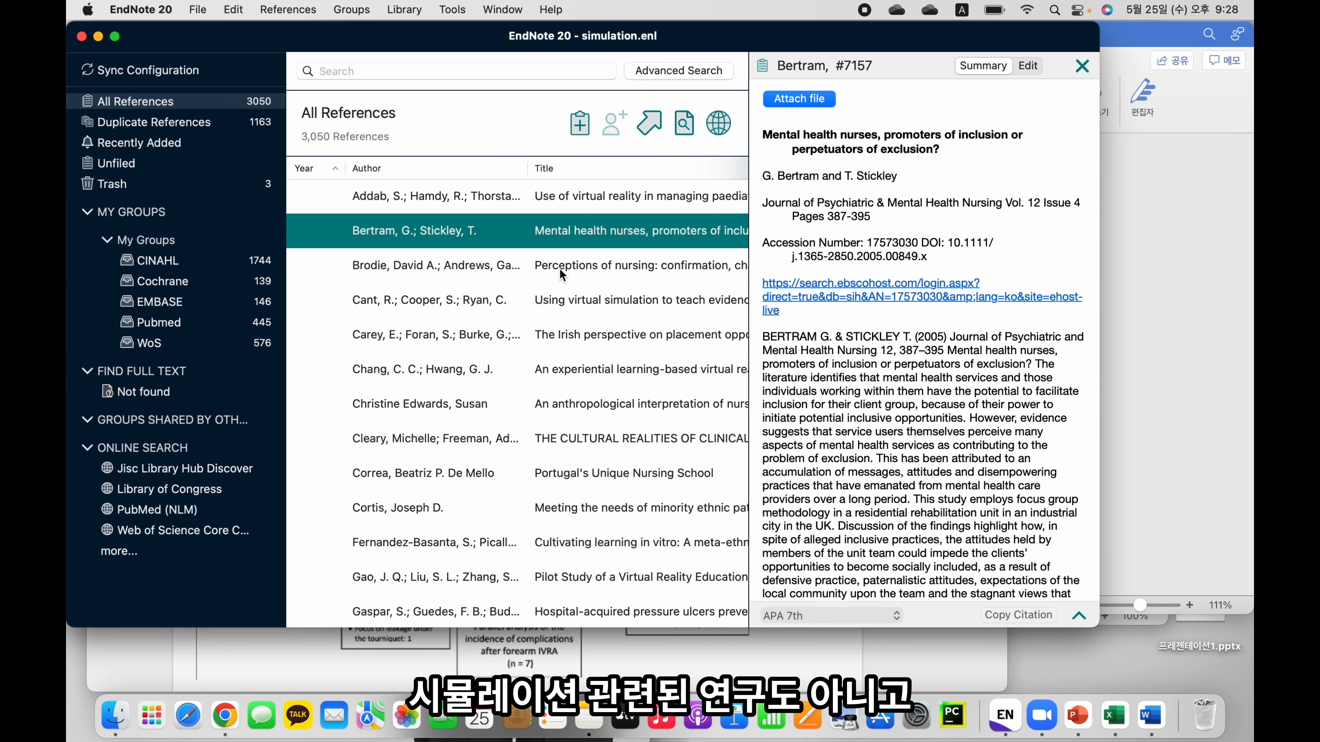
key(super+BackSpace)
Check the title of the "Perceptions of nursing: confirmation, change and the student experience" reference for its topic and participants
scroll(597, 245, right, 3)
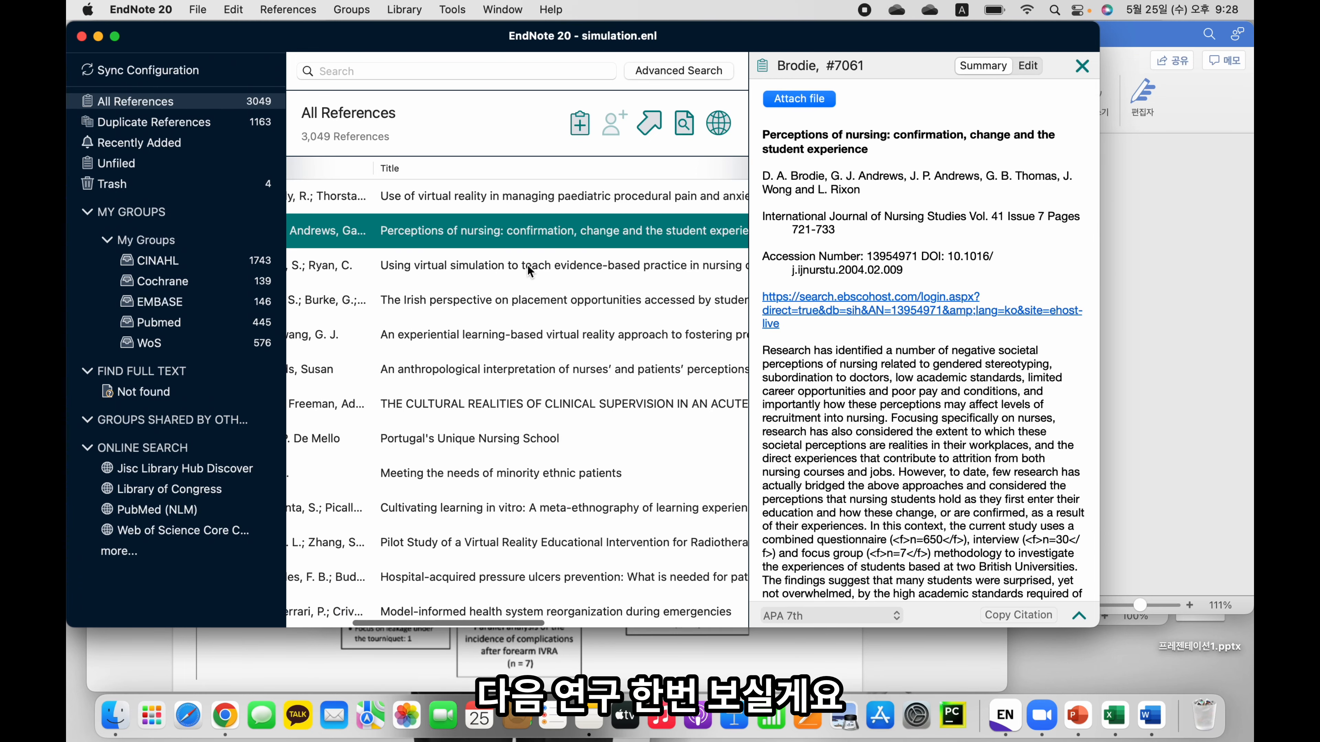
scroll(519, 251, left, 3)
drag(888, 139, 723, 133)
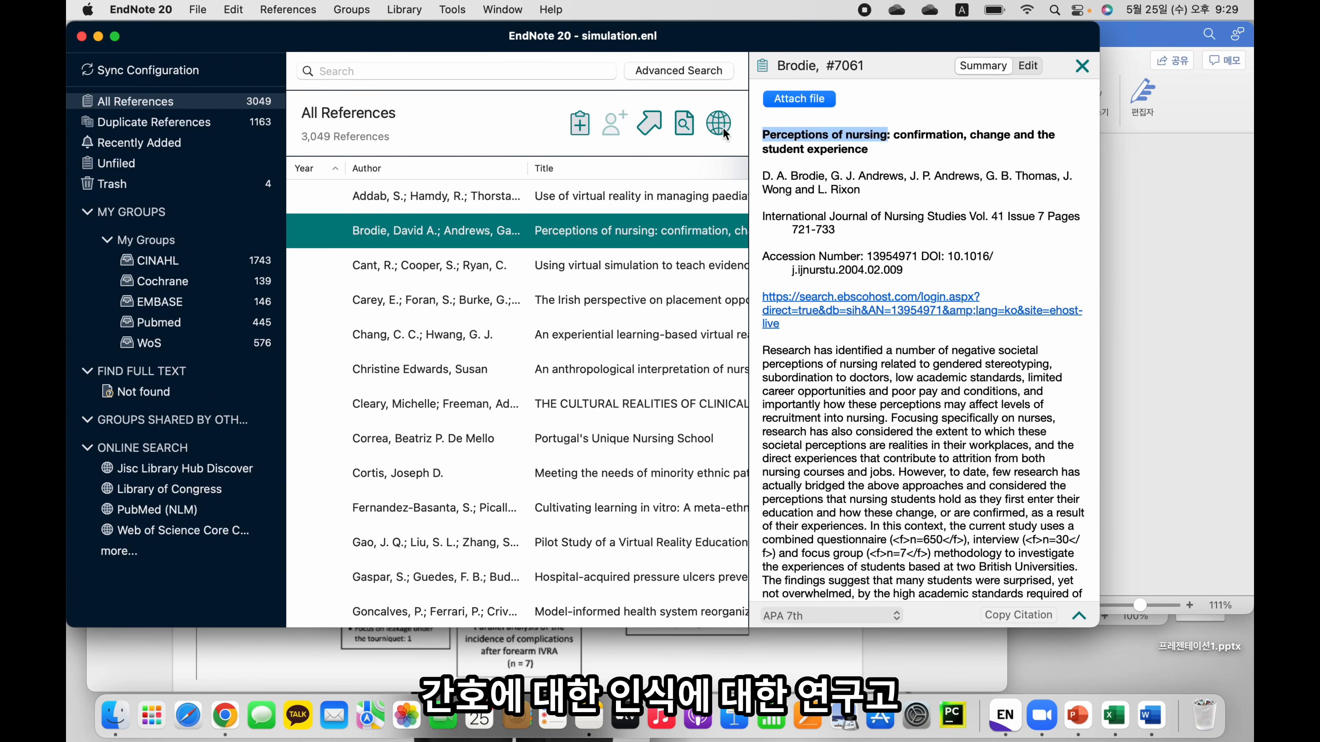
click(721, 129)
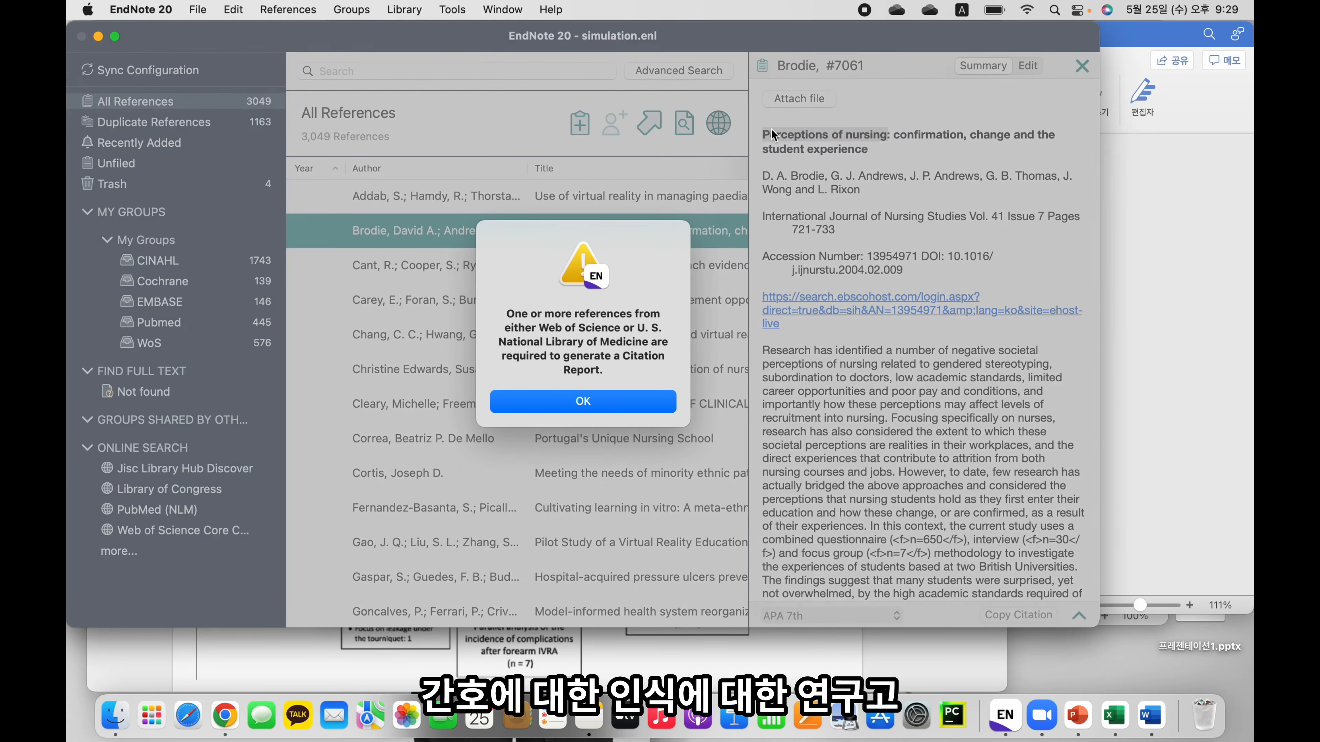
click(626, 402)
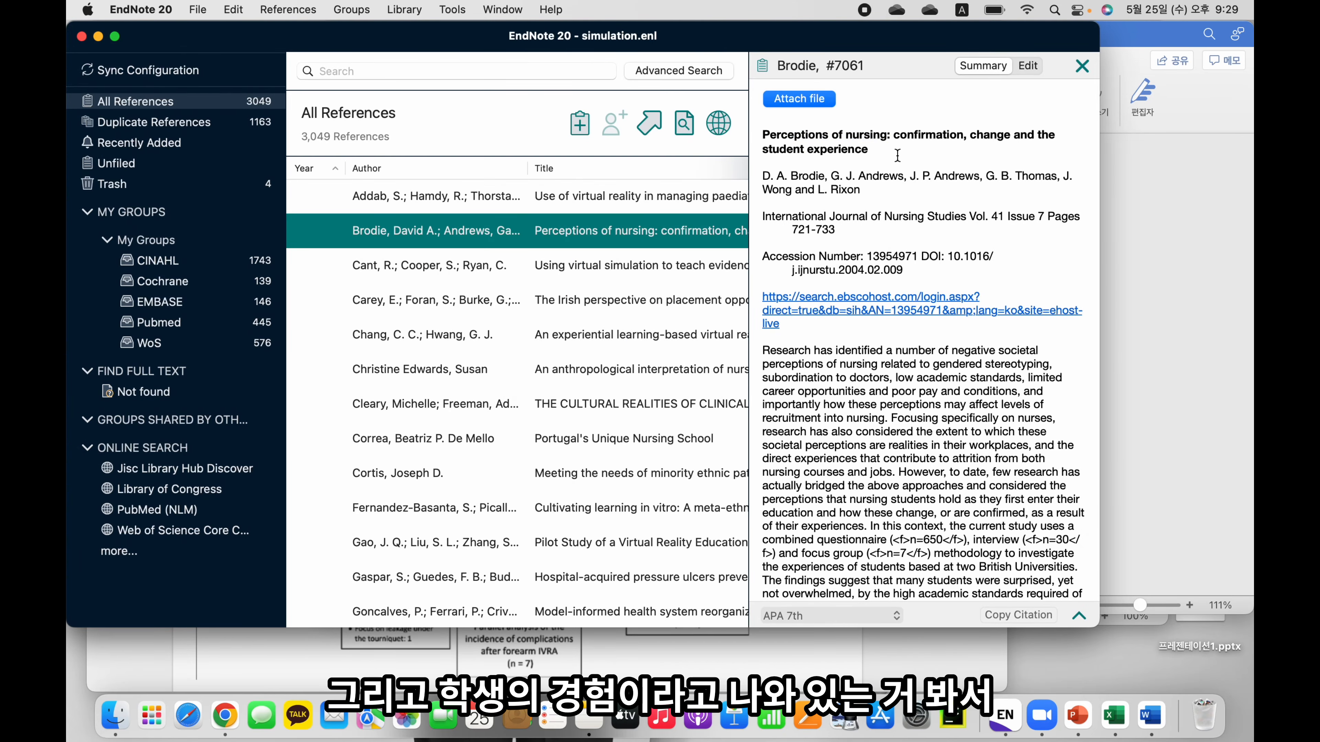
drag(897, 155, 763, 151)
click(880, 151)
Read the "Perceptions of nursing" abstract for its data collection methods and any simulation content, and delete the reference from the library
scroll(901, 423, down, 8)
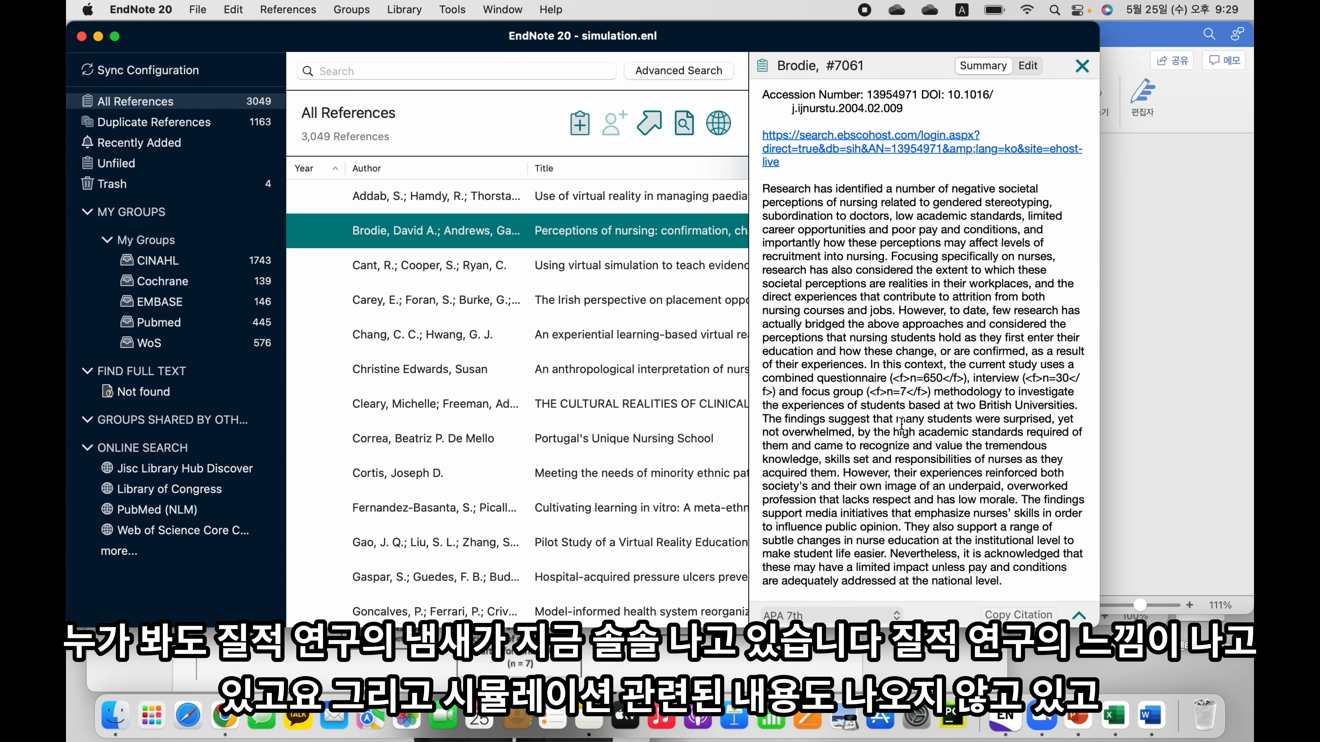
scroll(901, 424, up, 7)
scroll(902, 424, up, 1)
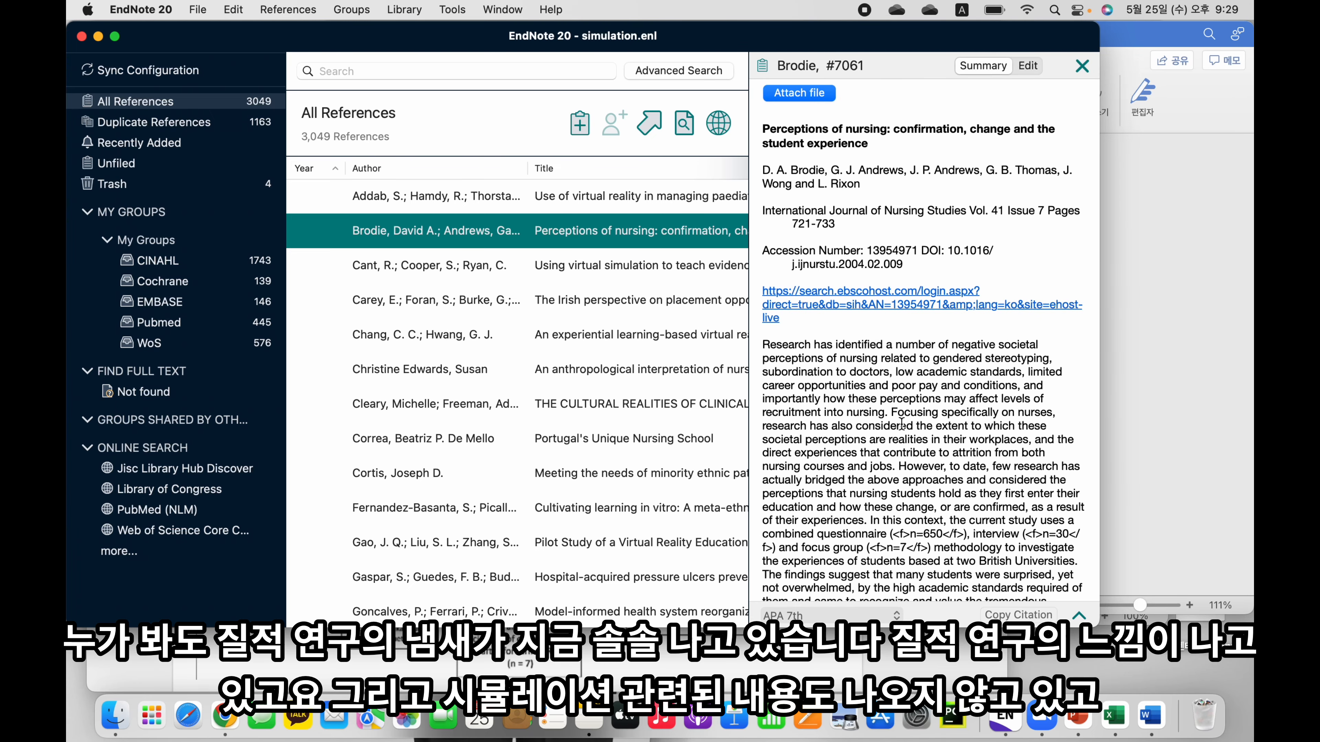
scroll(902, 424, down, 3)
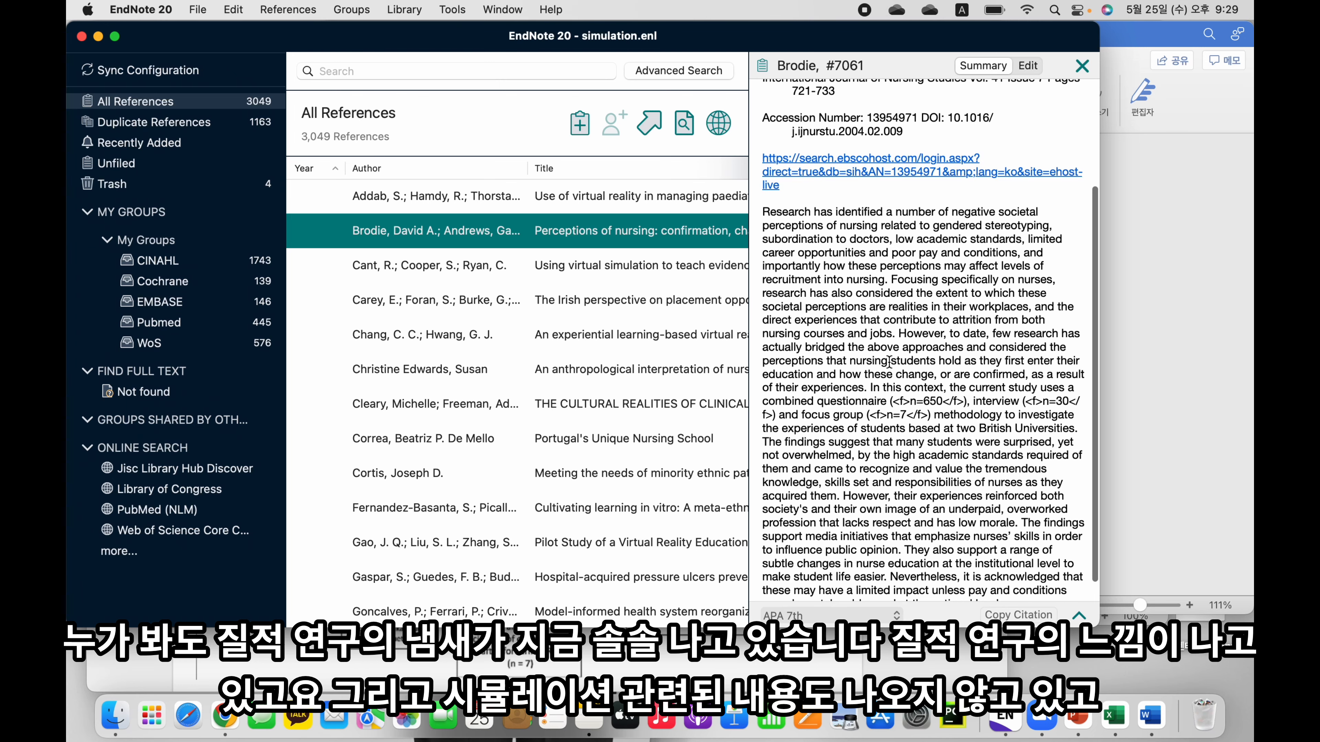
scroll(976, 379, down, 1)
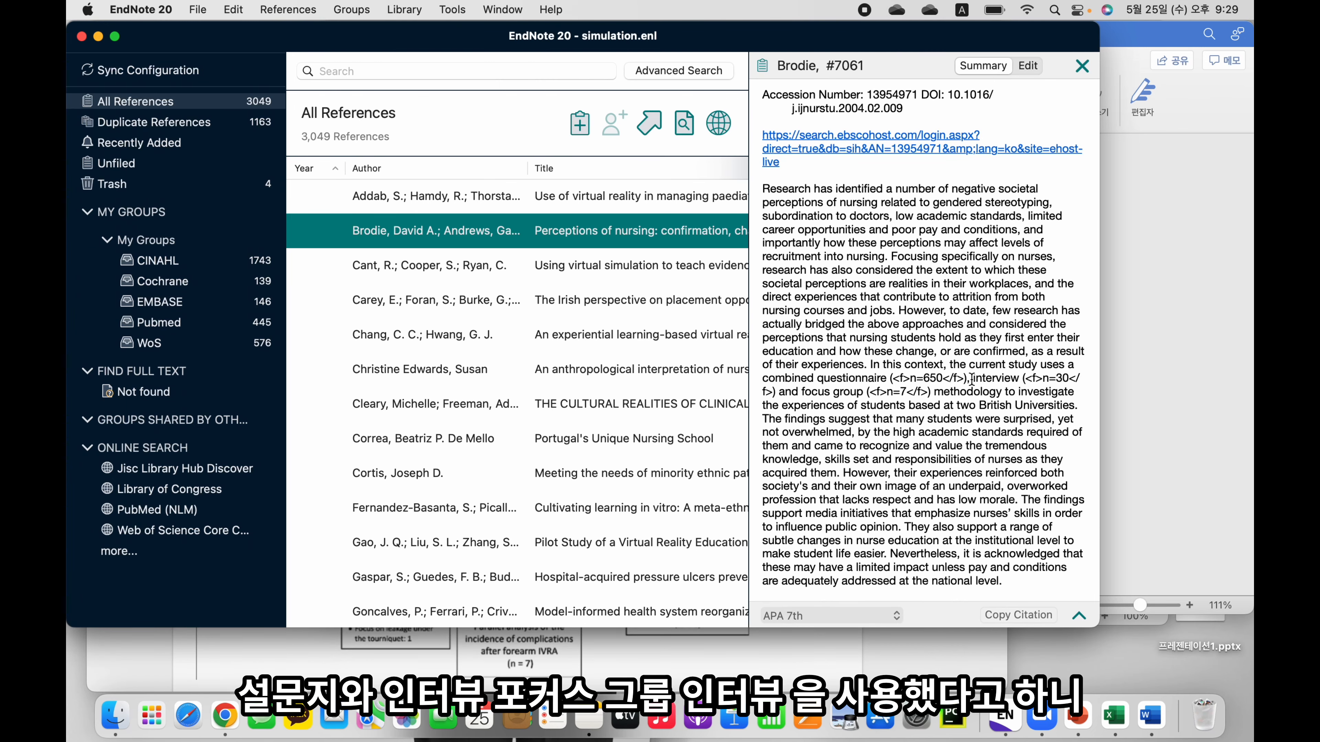
drag(971, 380, 1011, 379)
drag(806, 392, 838, 392)
click(838, 392)
scroll(882, 395, up, 4)
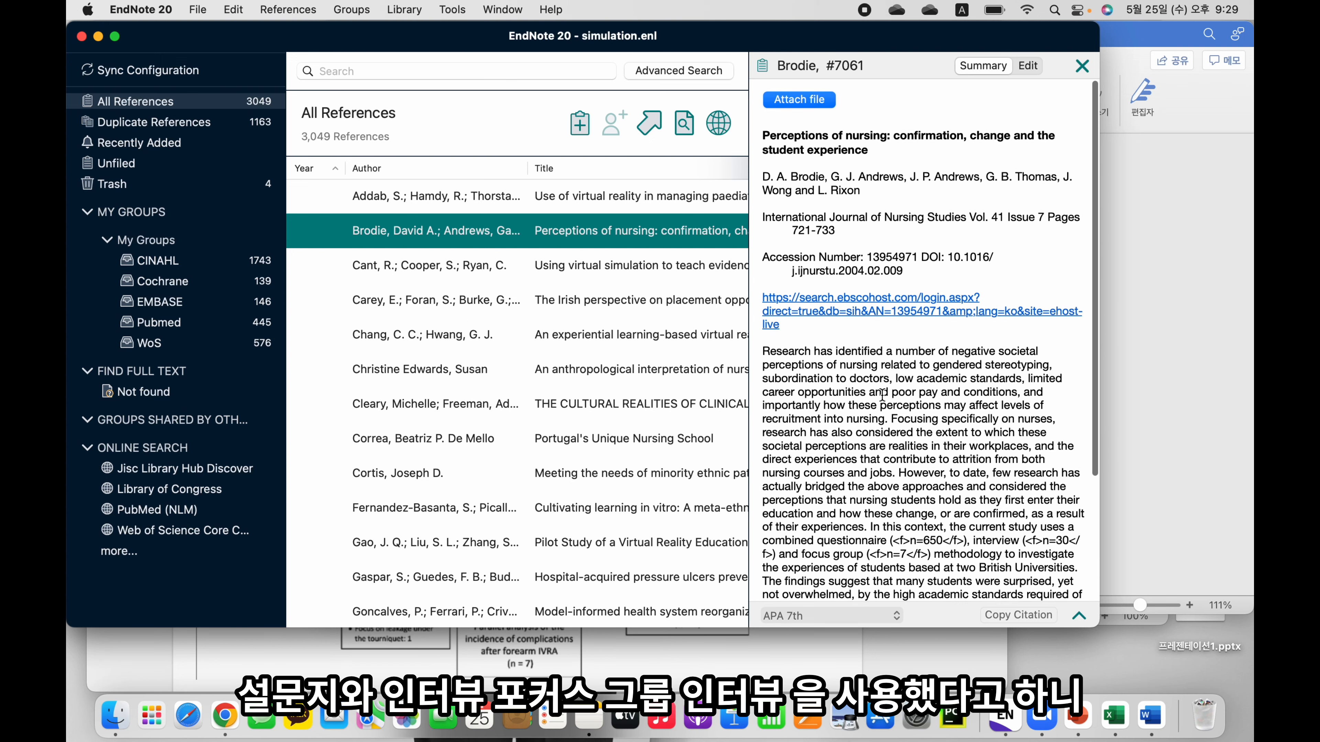
key(super+BackSpace)
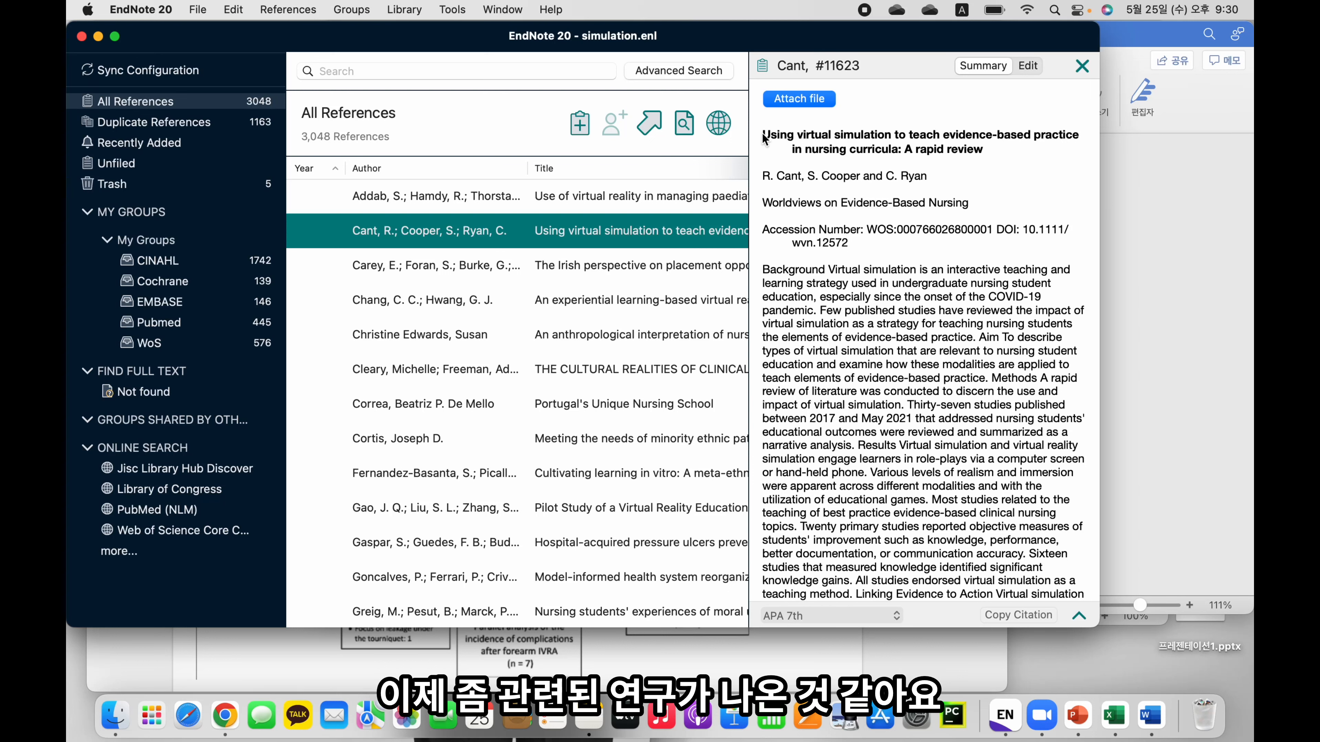
Check the title of the "Using virtual simulation to teach evidence-based practice" reference for its intervention and learning topic
scroll(930, 153, down, 2)
scroll(816, 137, down, 1)
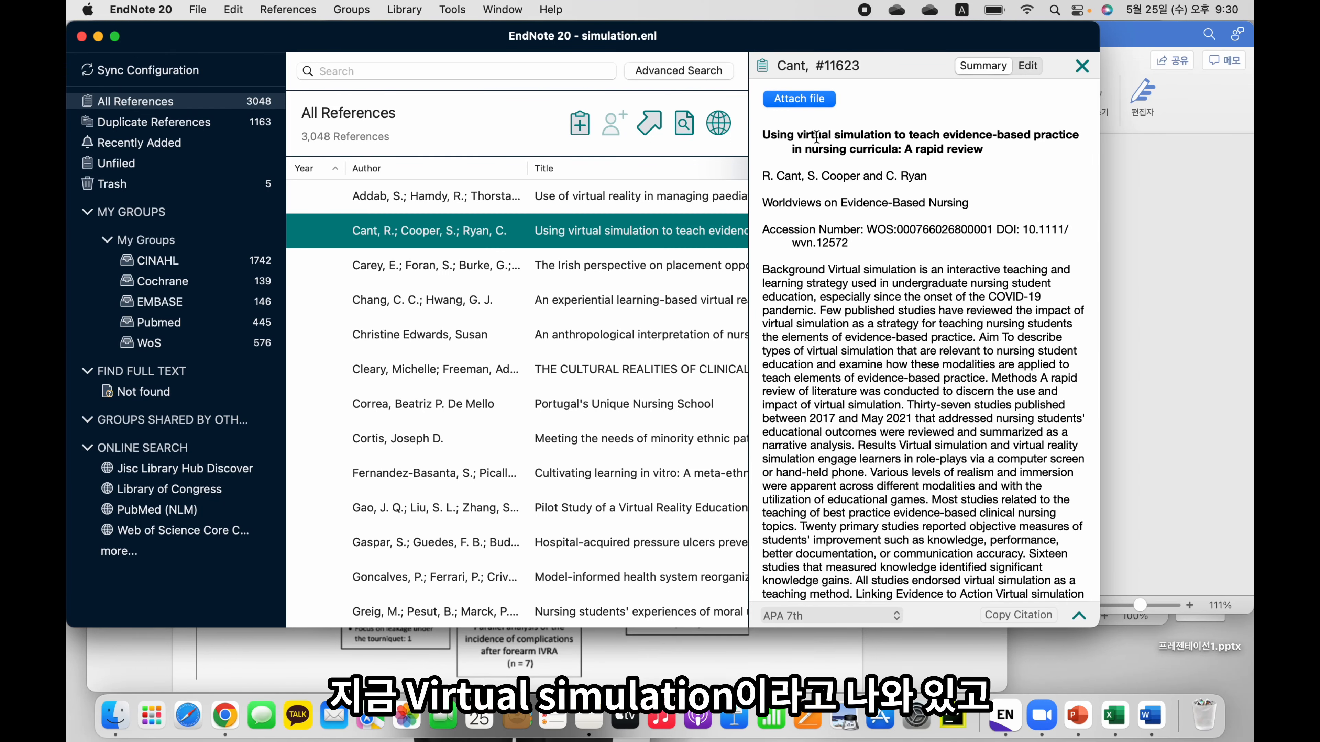
drag(800, 135, 1037, 134)
click(917, 135)
click(1036, 134)
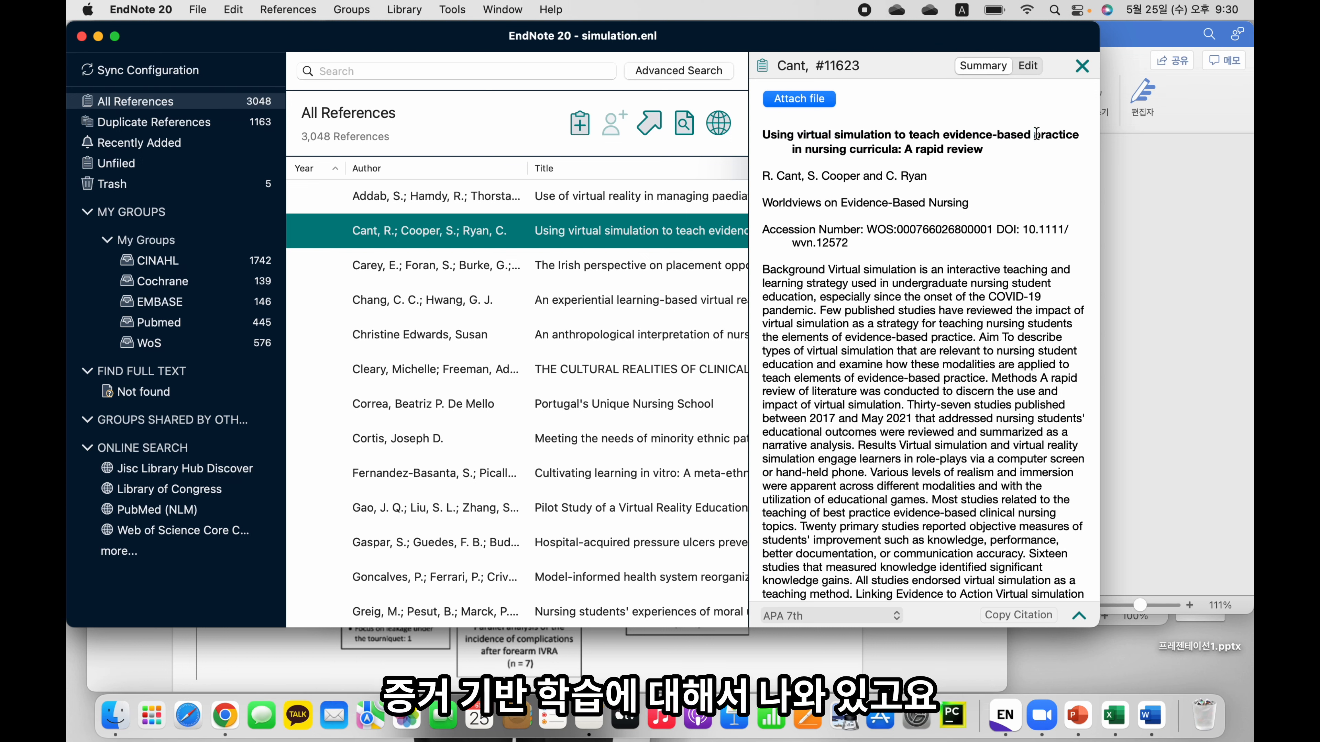
Read through the virtual simulation abstract for its participants, study design and outcomes against the inclusion criteria
scroll(874, 166, down, 3)
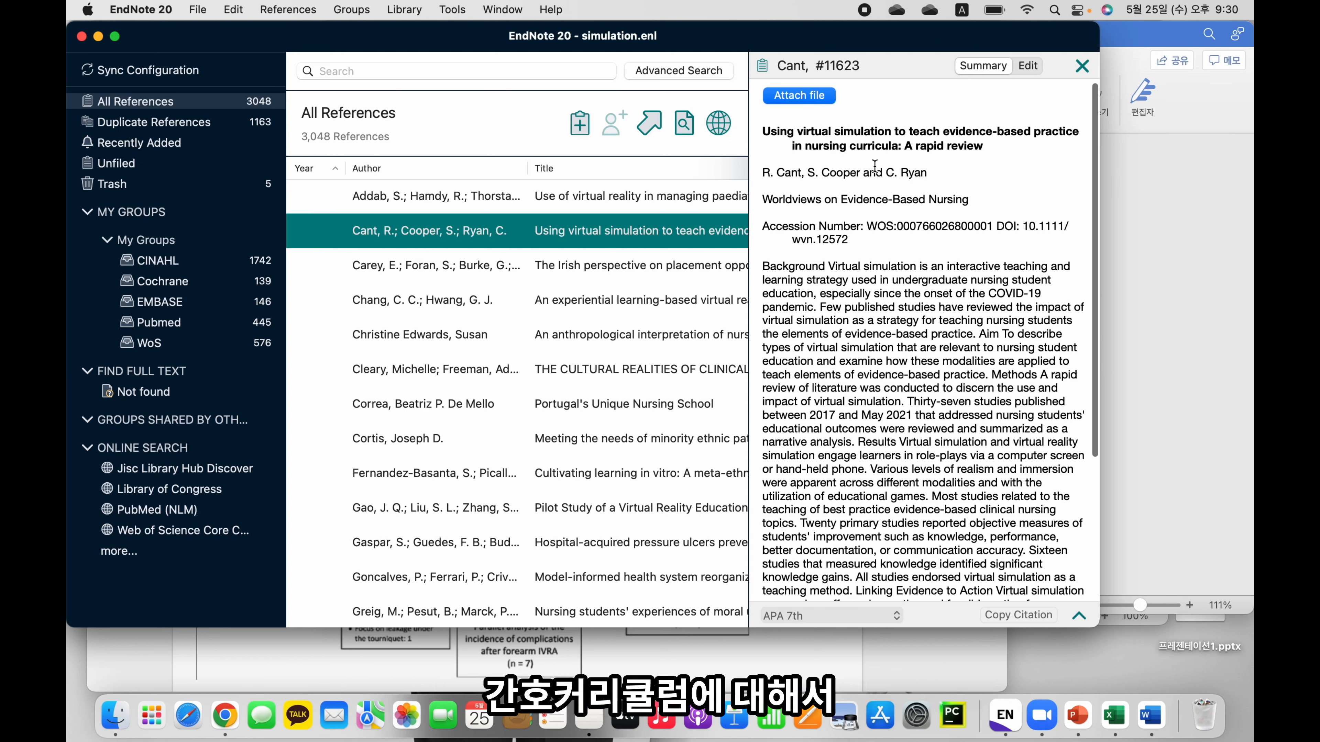
scroll(898, 340, down, 5)
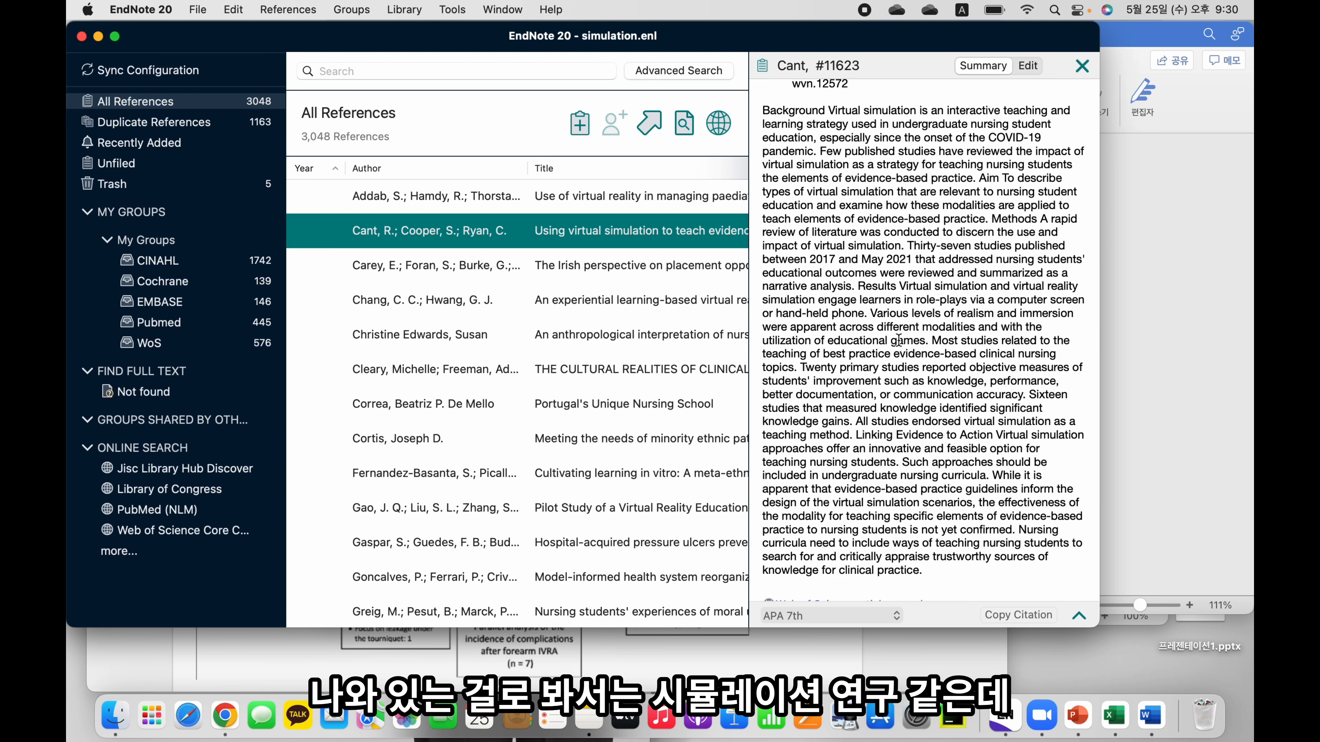
scroll(898, 338, down, 1)
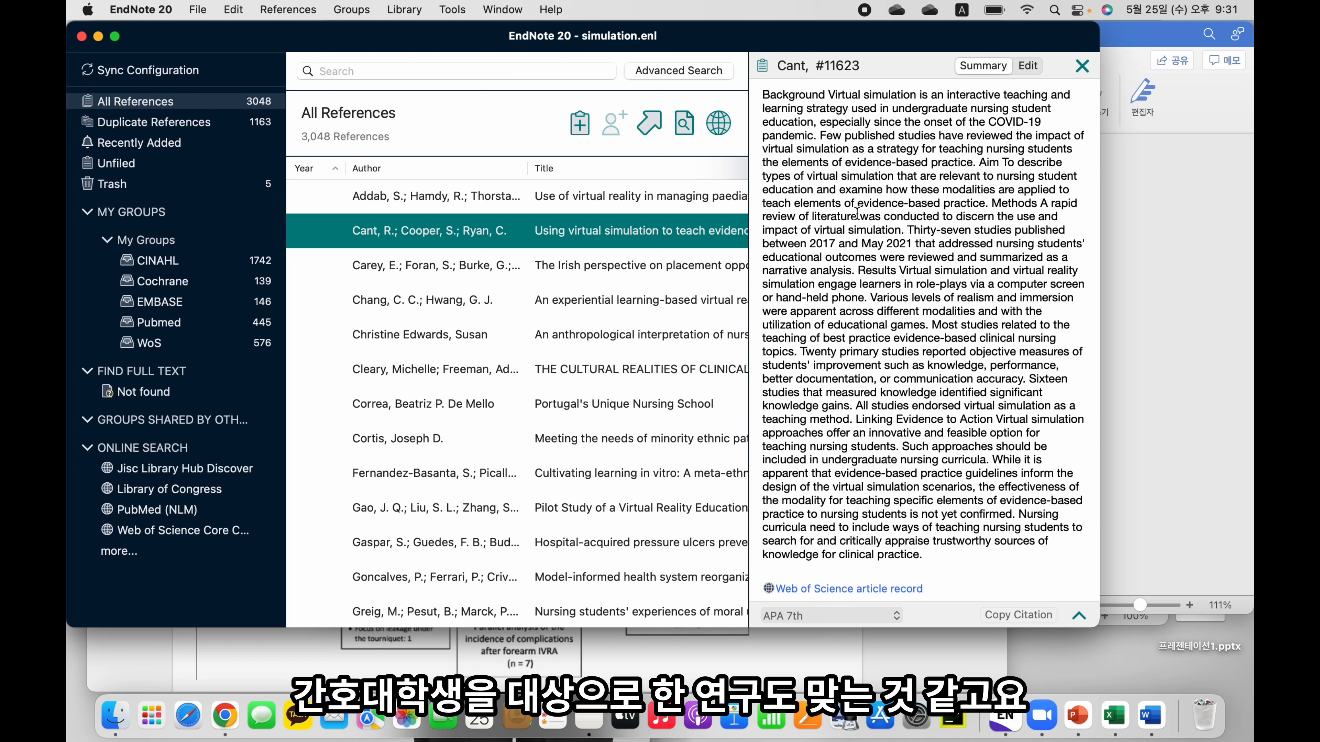
scroll(843, 339, up, 2)
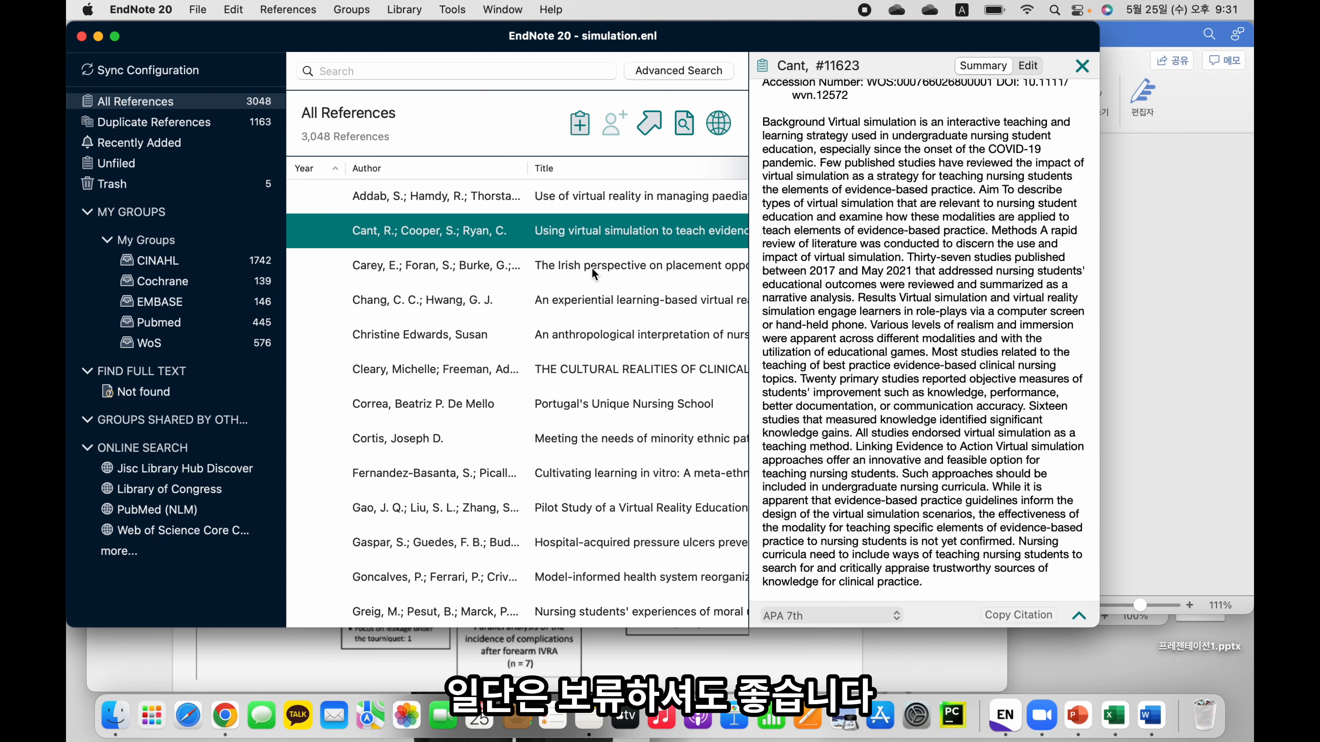
scroll(808, 280, up, 5)
scroll(808, 280, down, 10)
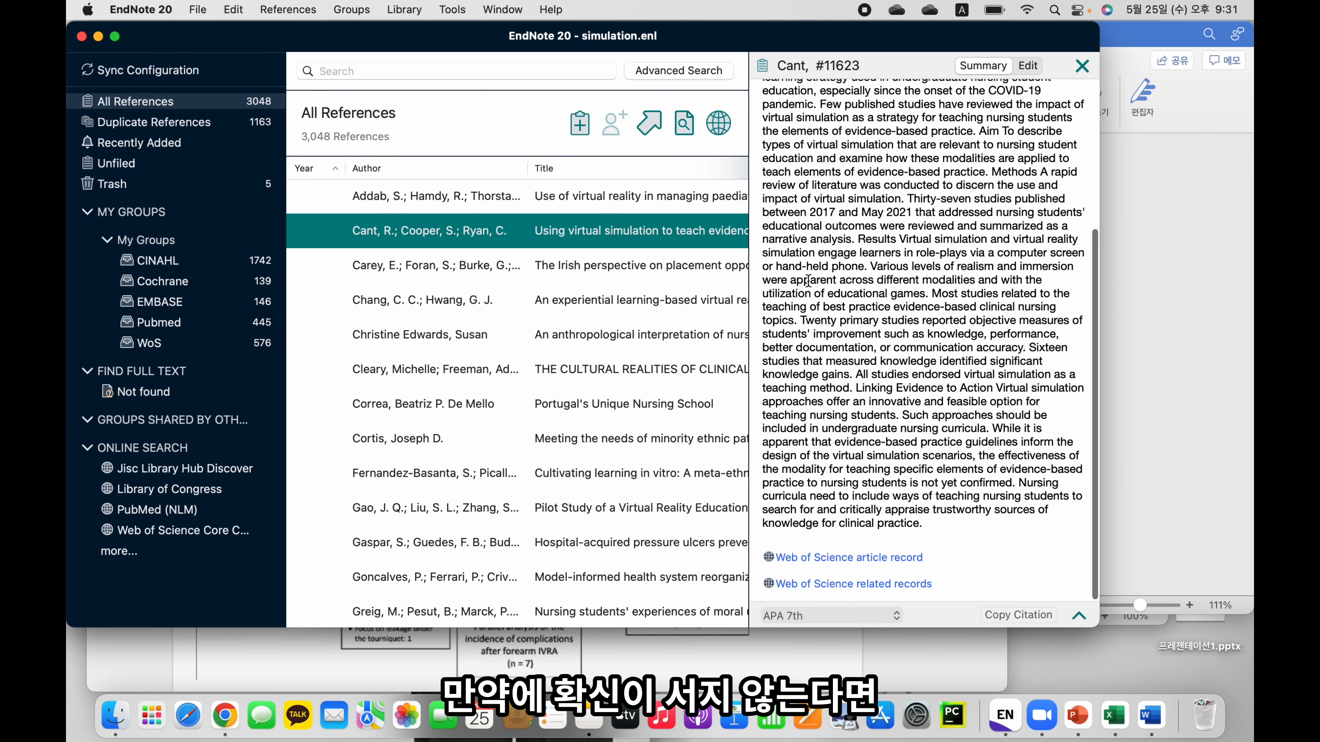
scroll(808, 281, up, 10)
scroll(859, 244, down, 1)
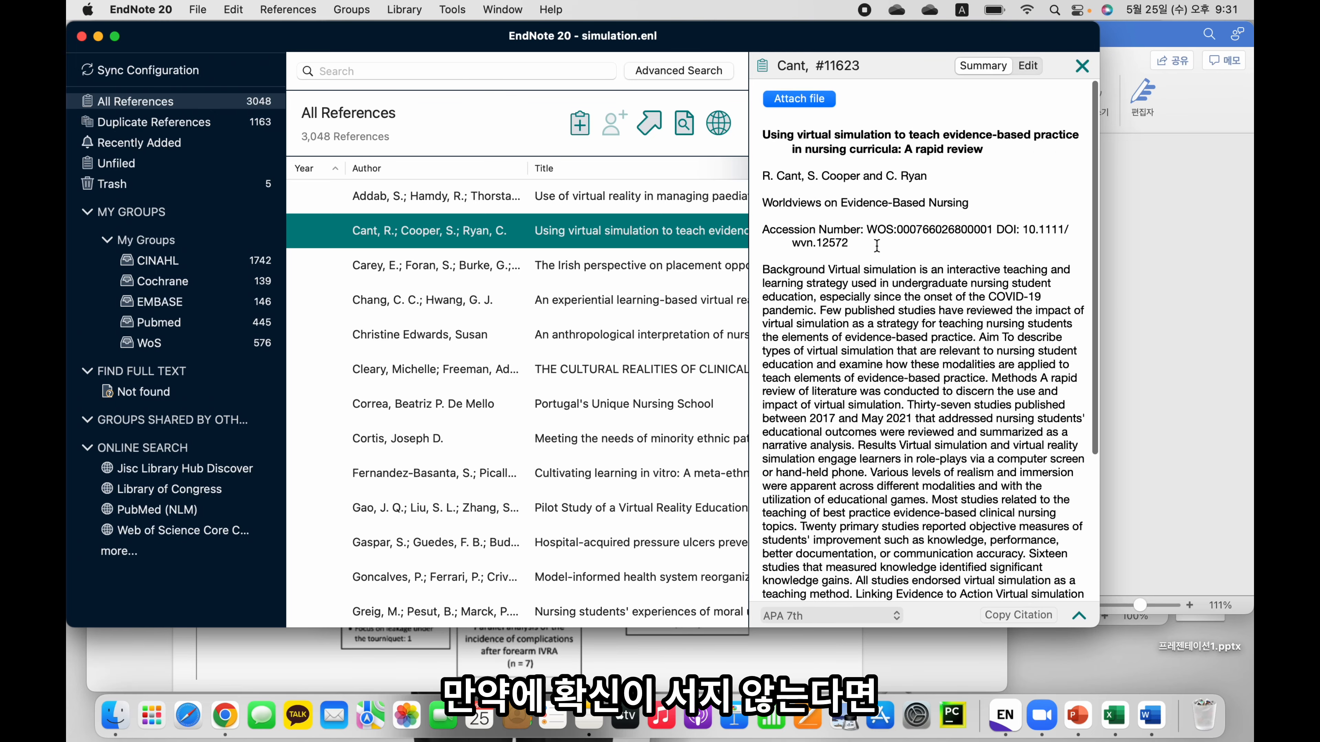
Check the DOI of the "Using virtual simulation to teach evidence-based practice" reference as a route to its full text
drag(876, 245, 994, 228)
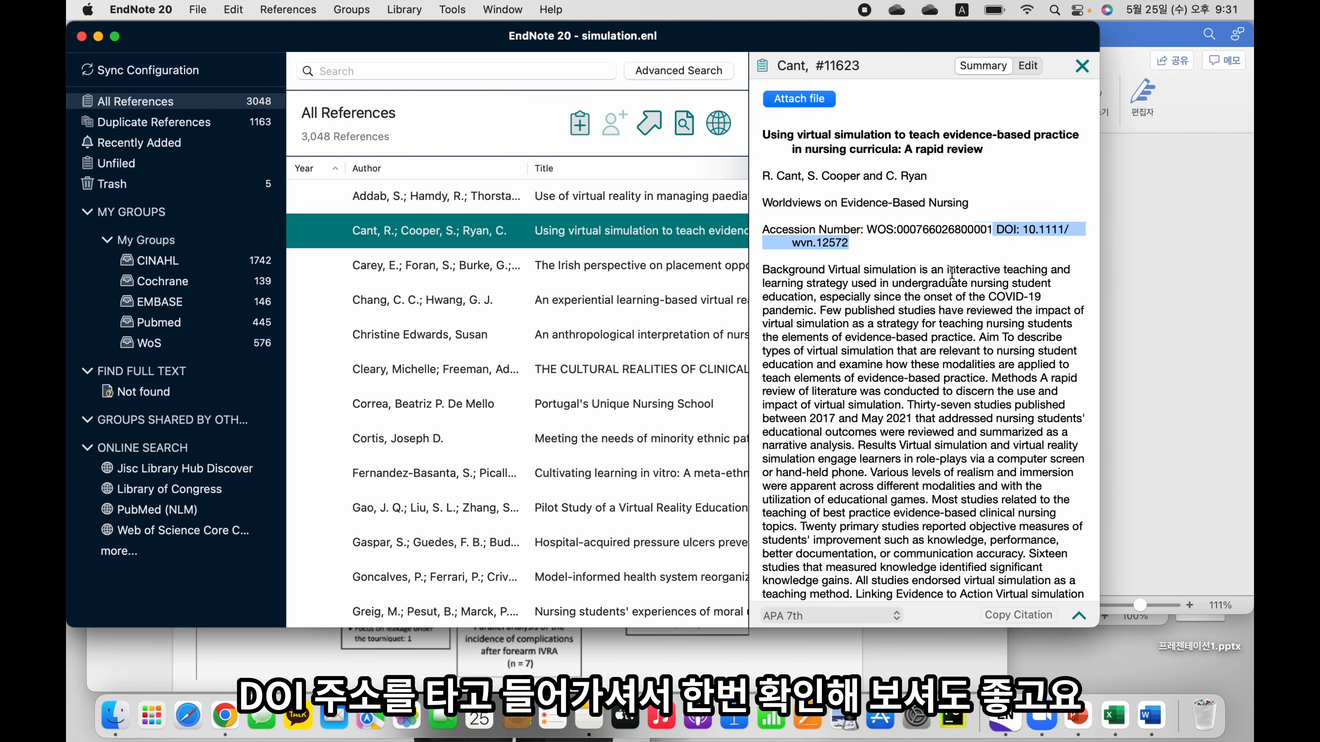
click(883, 242)
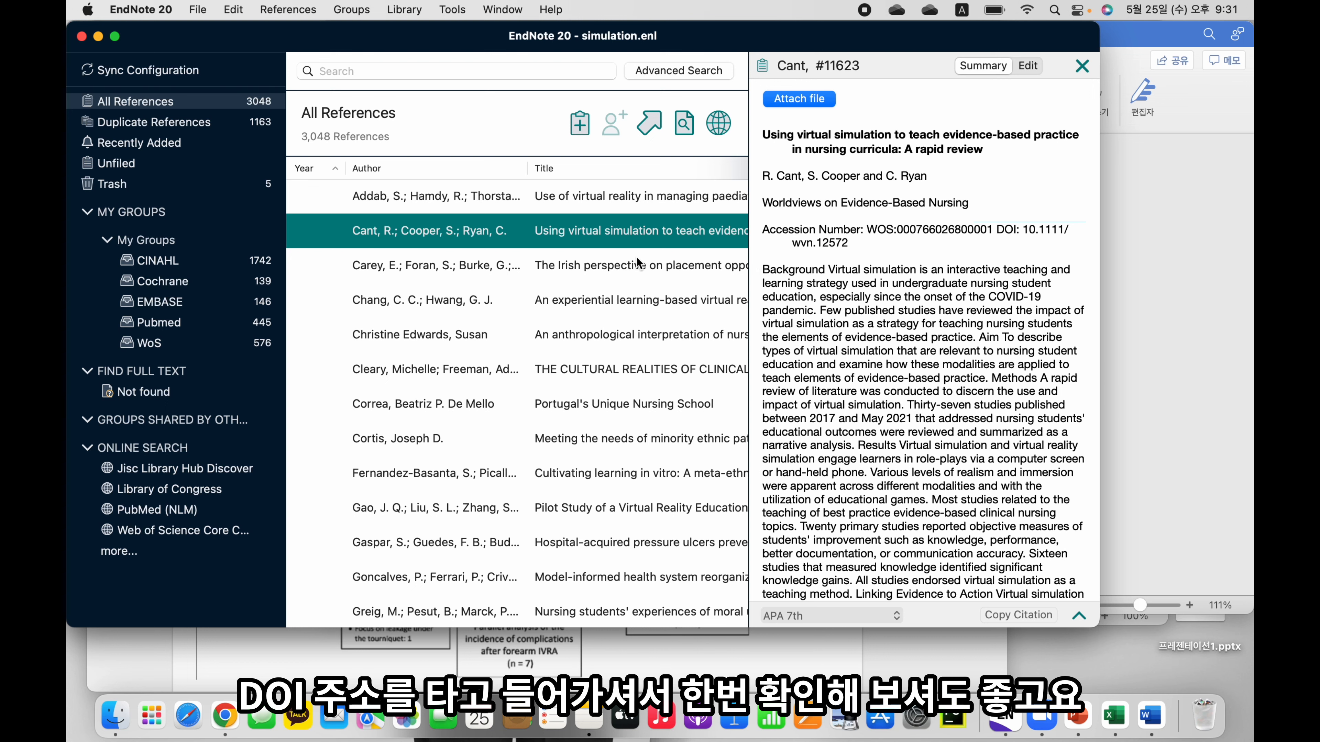
click(617, 265)
click(598, 229)
click(601, 203)
Read the title and abstract of "The Irish perspective on placement opportunities" reference, noting its participants and study design
click(600, 266)
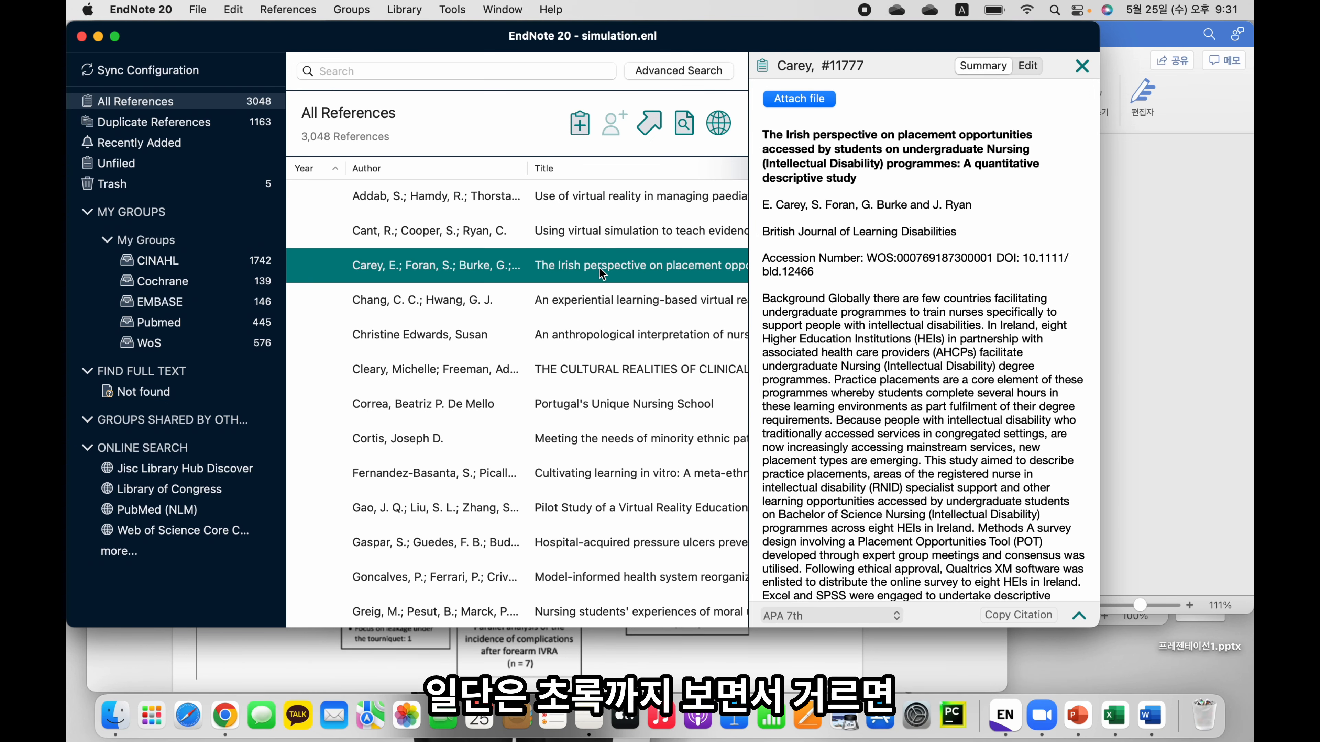
scroll(836, 339, down, 5)
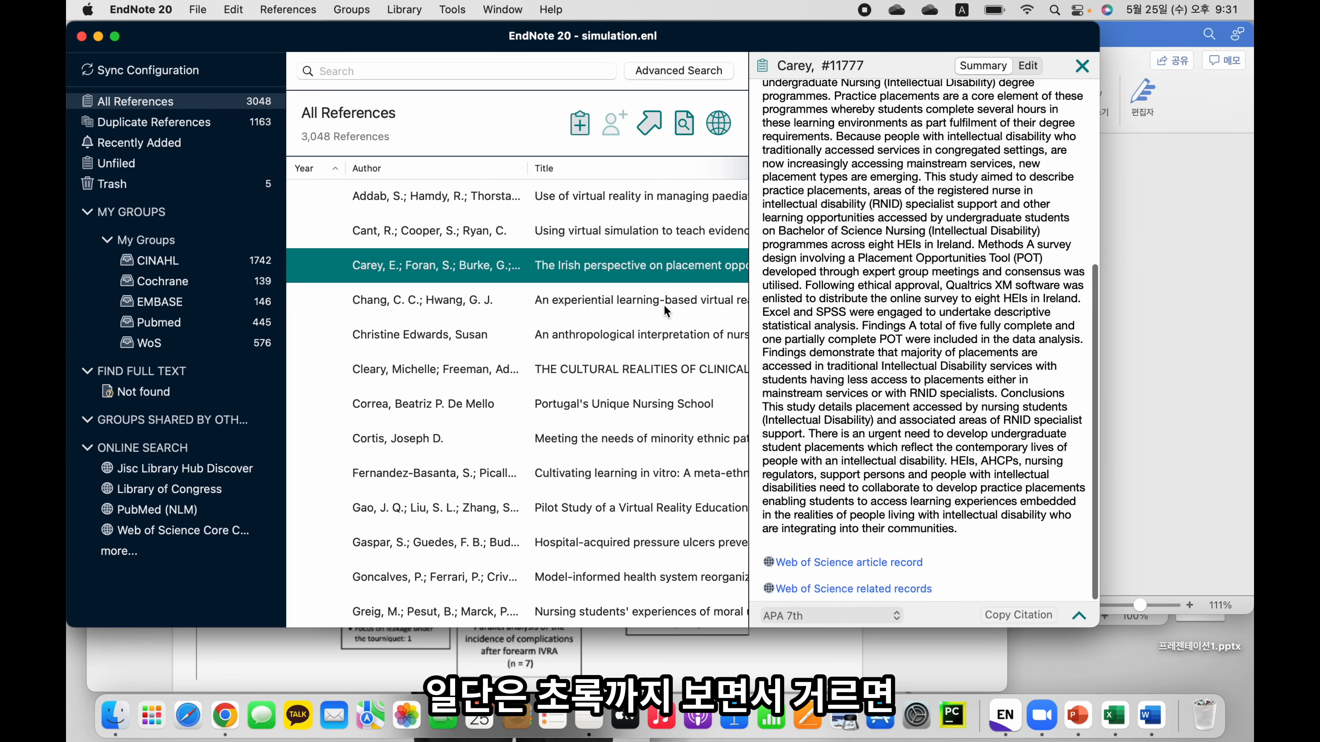
scroll(608, 271, up, 2)
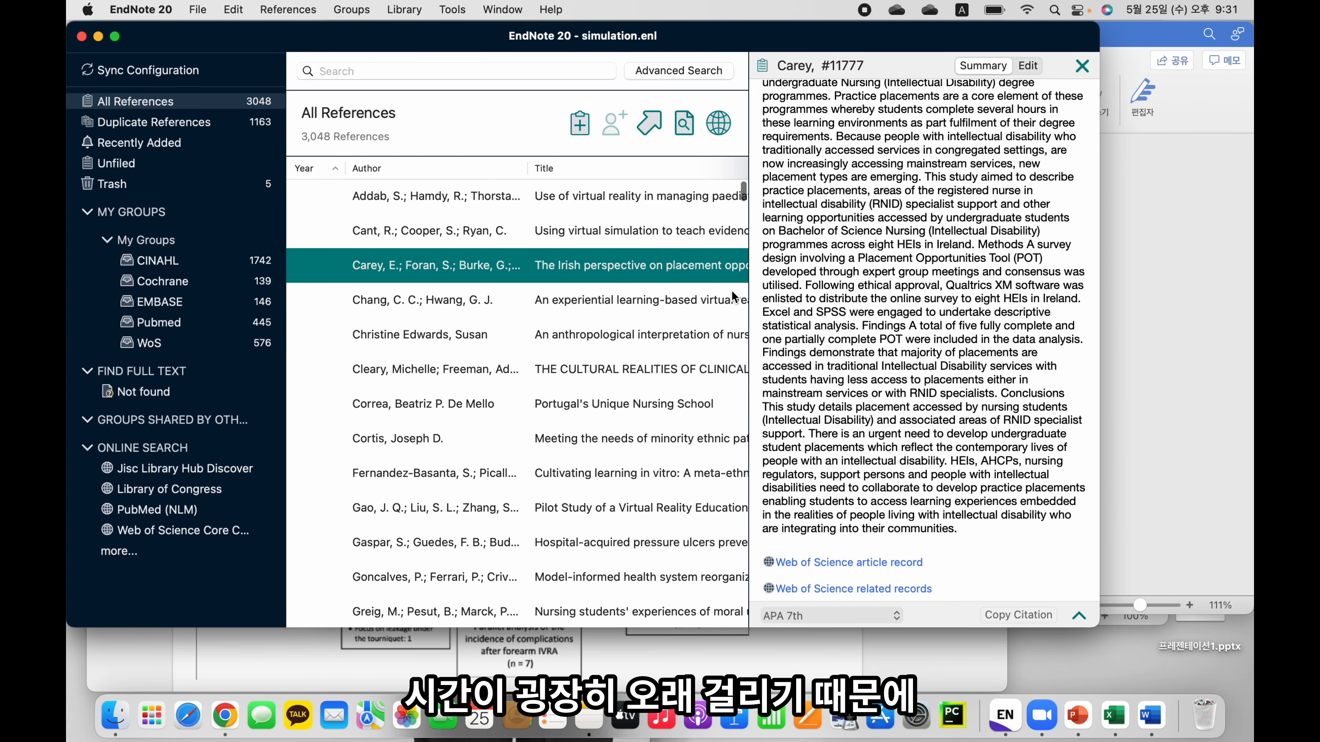
scroll(755, 270, up, 5)
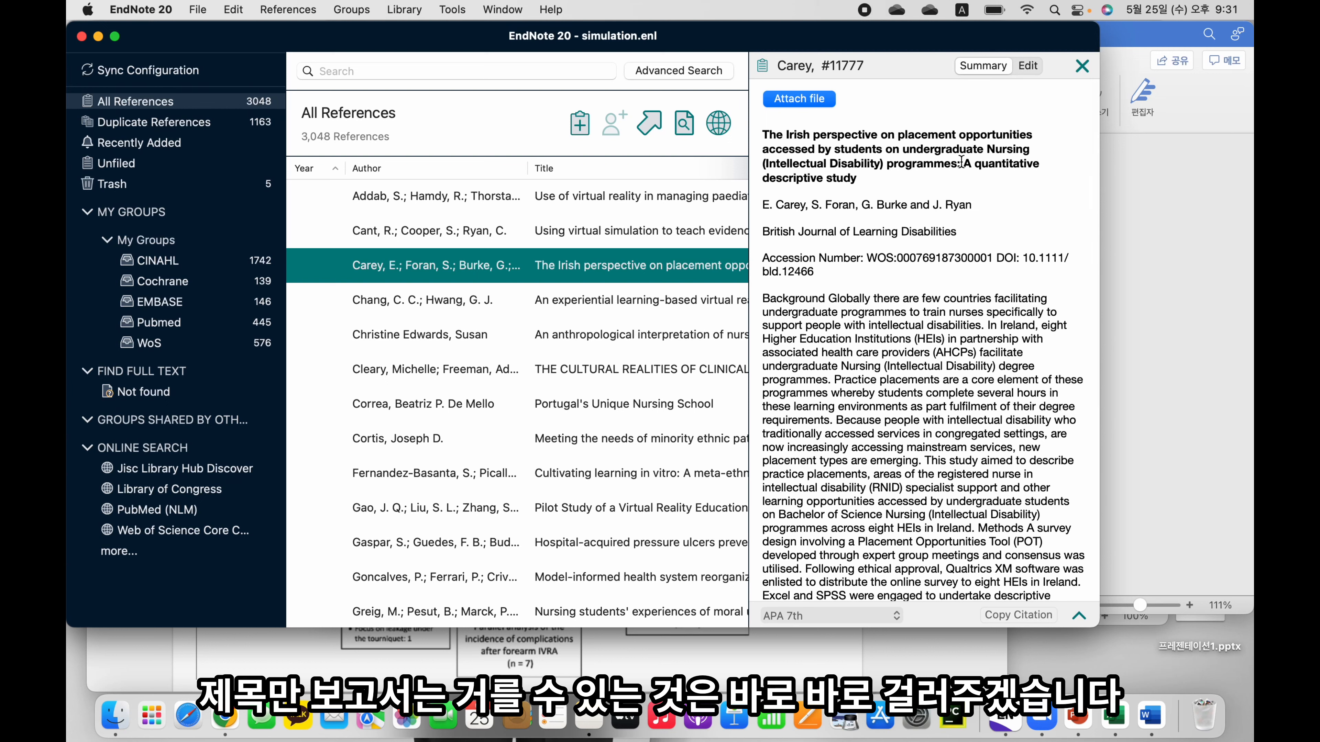
drag(963, 163, 985, 178)
click(985, 178)
key(Up)
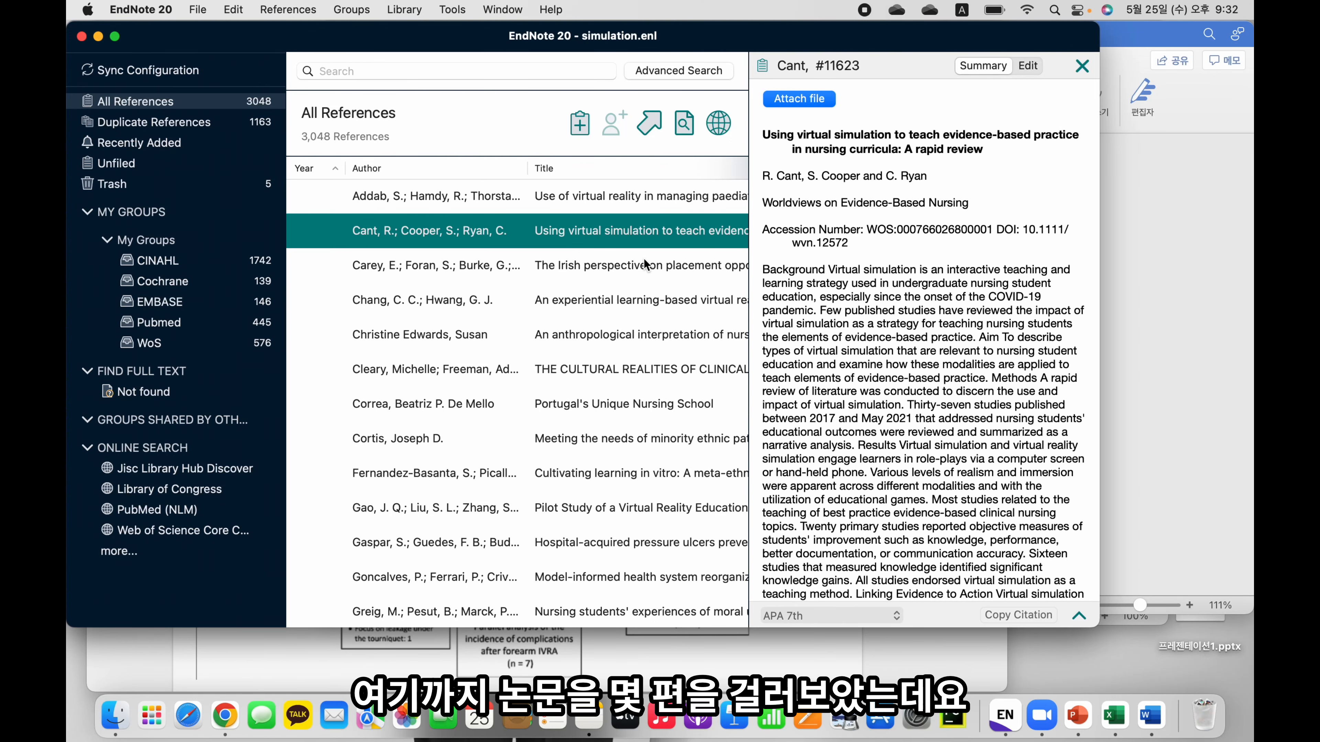
Look through the neighbouring references to judge relevance by title, and check the deleted references in the Trash
click(555, 382)
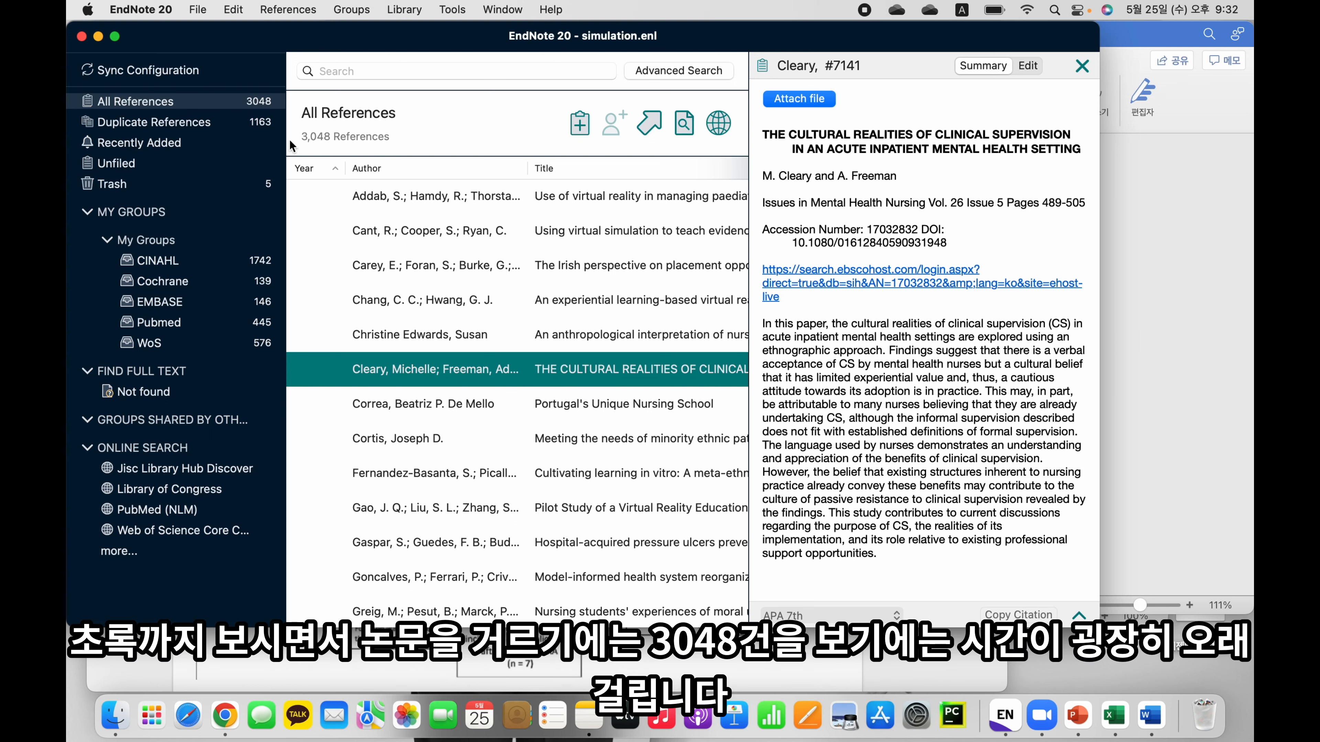
click(528, 321)
click(542, 260)
click(554, 295)
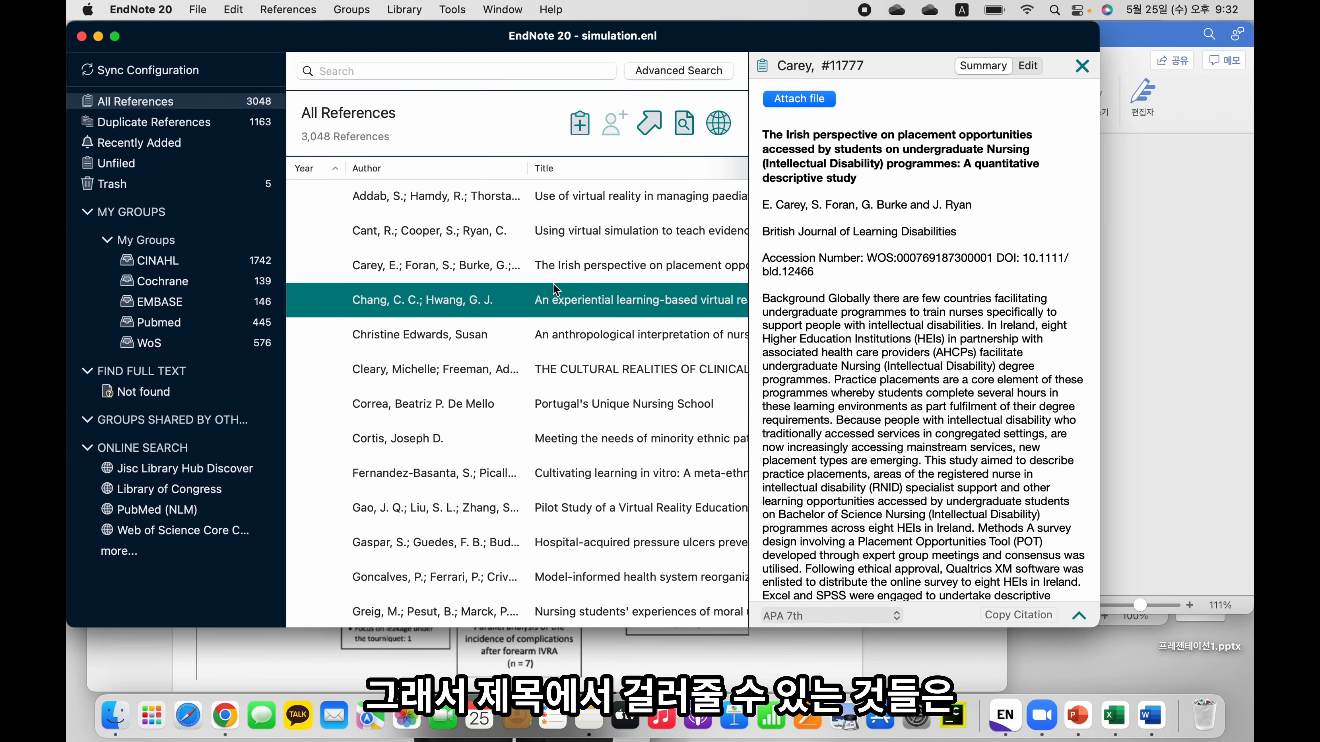
click(553, 345)
scroll(546, 378, down, 1)
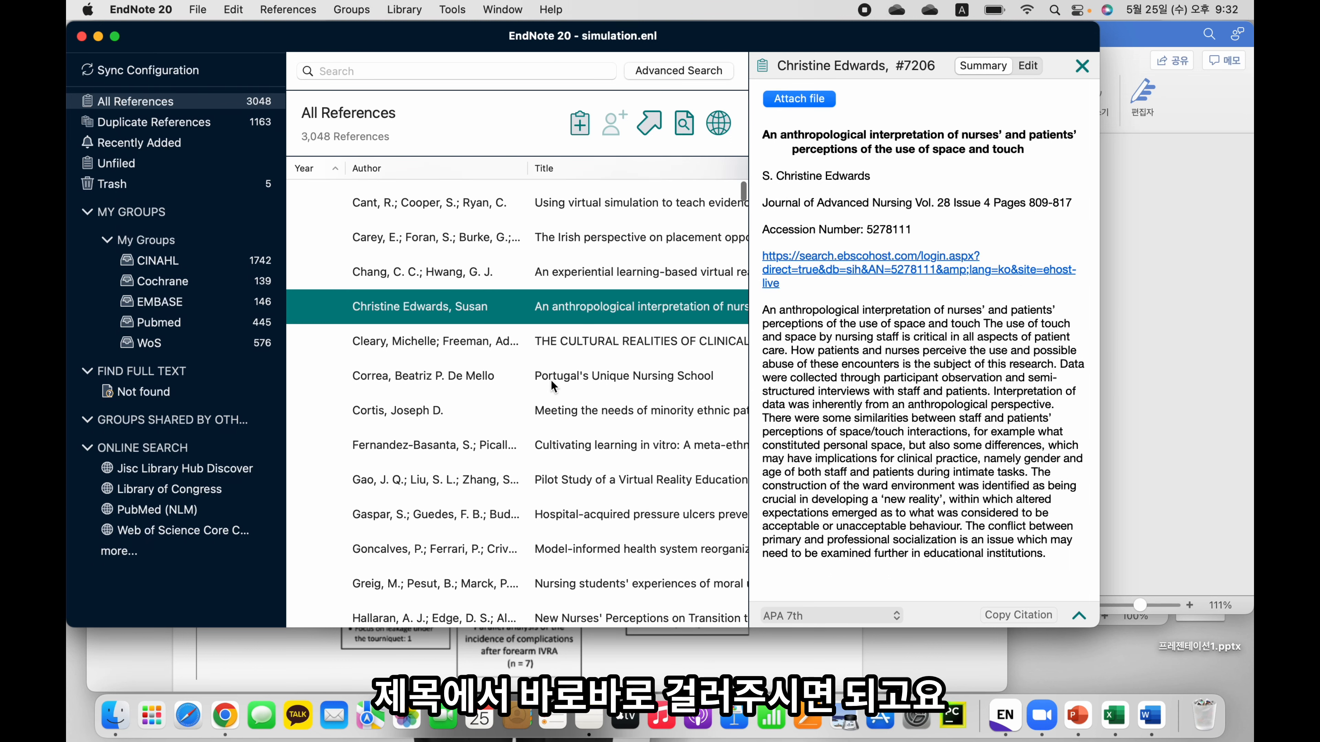
click(546, 377)
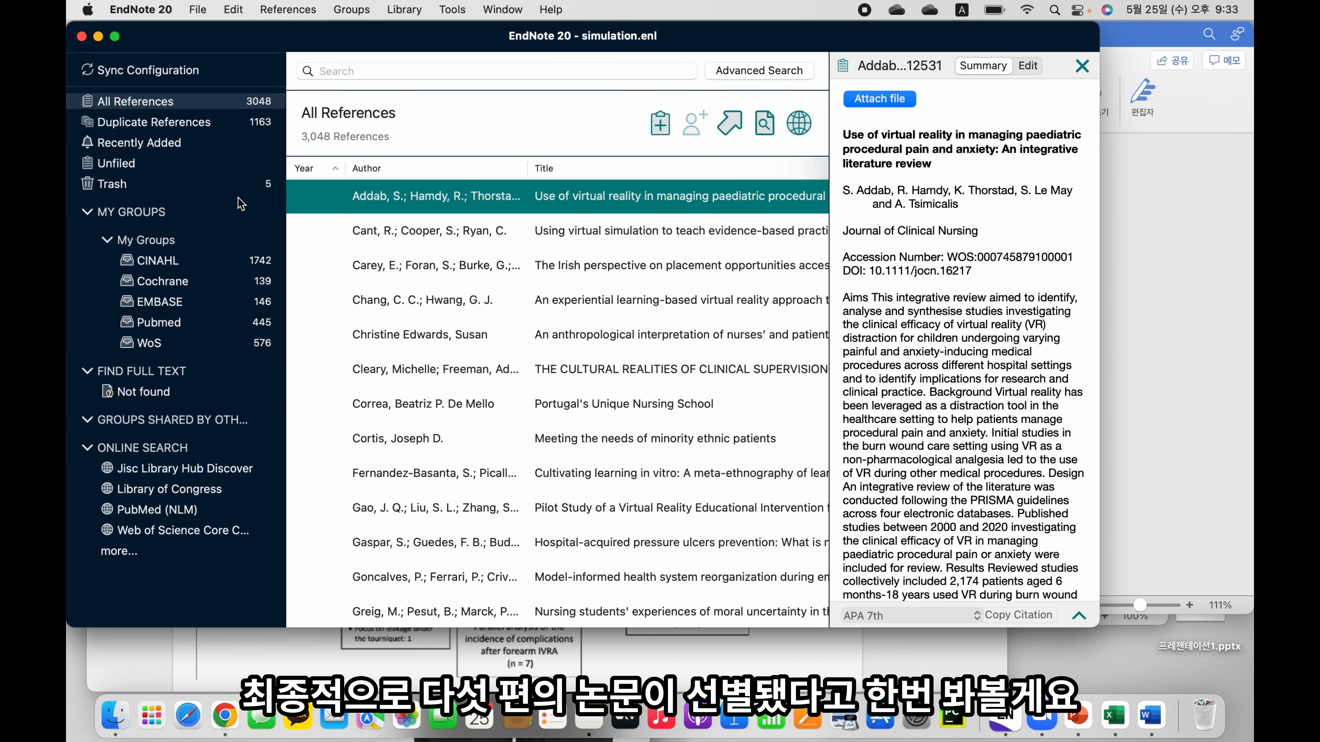
click(232, 186)
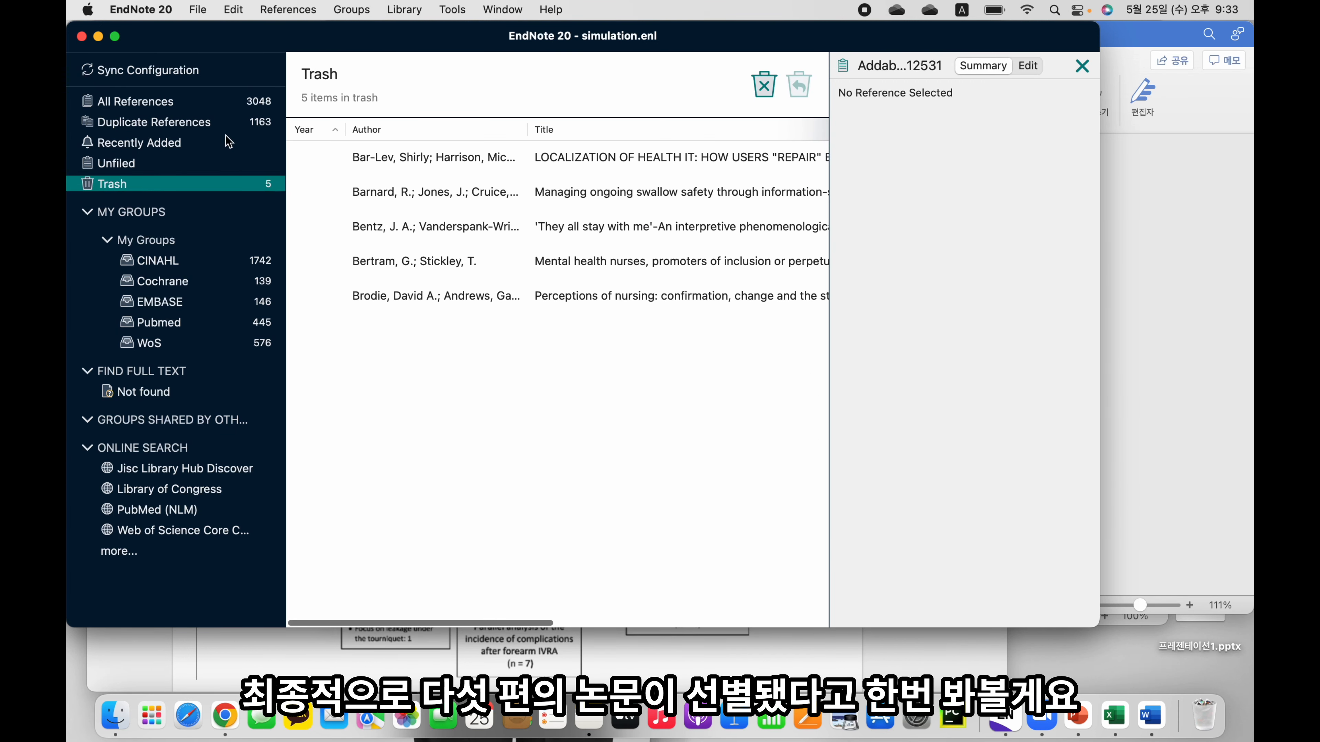
Export the first five references in All References as a Text Only file named simulation in APA 7th style
click(408, 166)
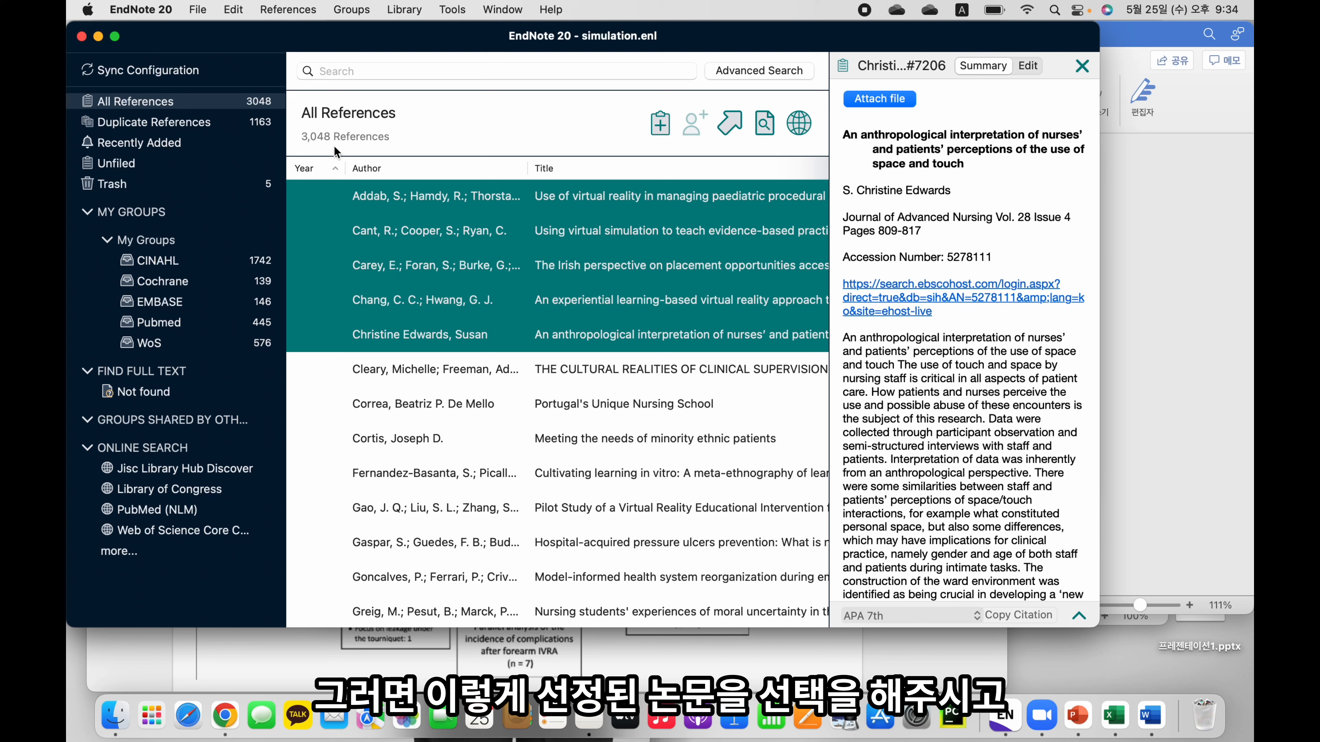
click(204, 10)
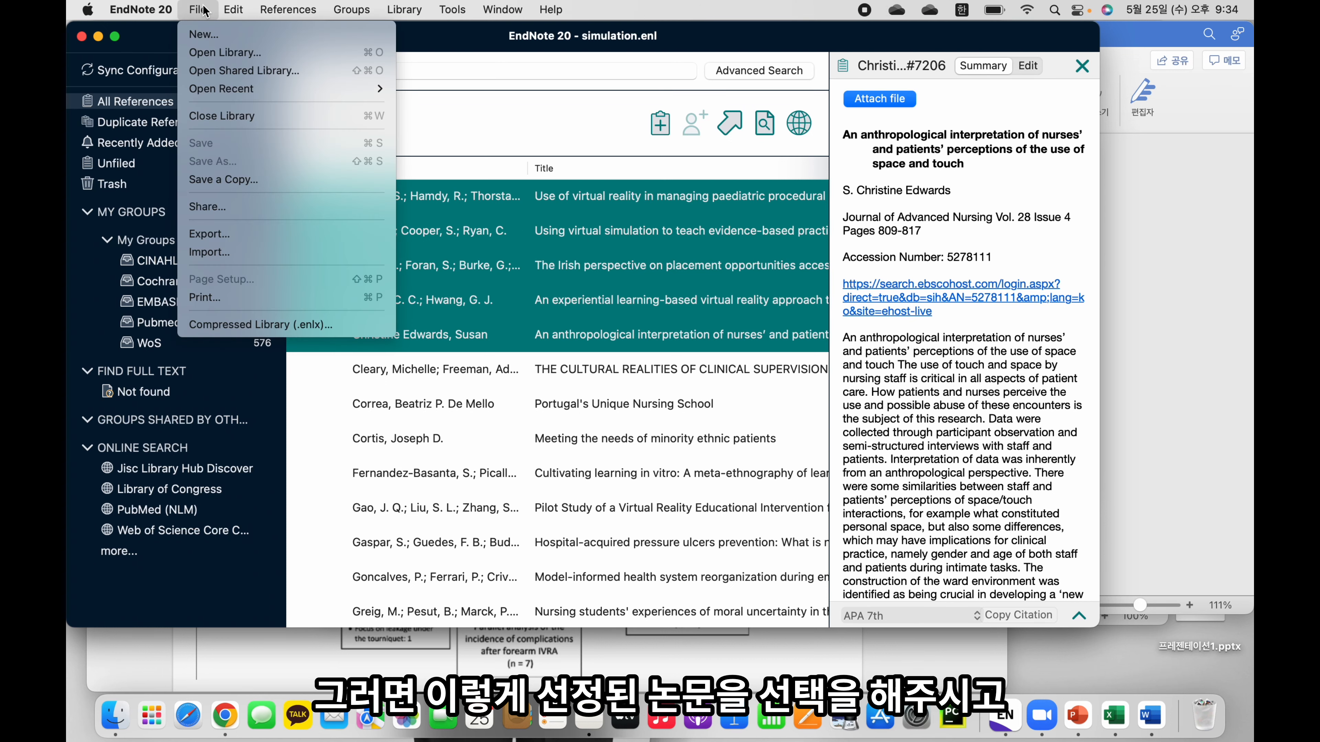
click(234, 233)
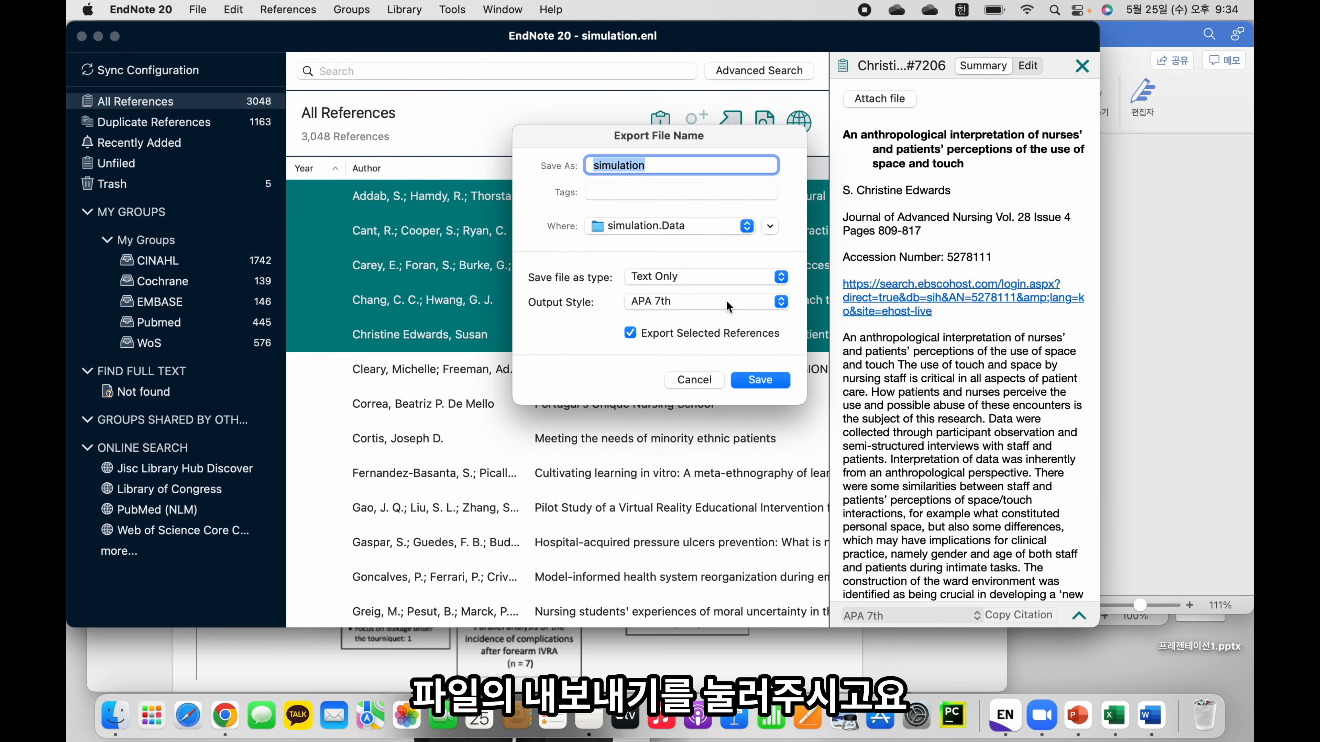
click(658, 279)
click(658, 279)
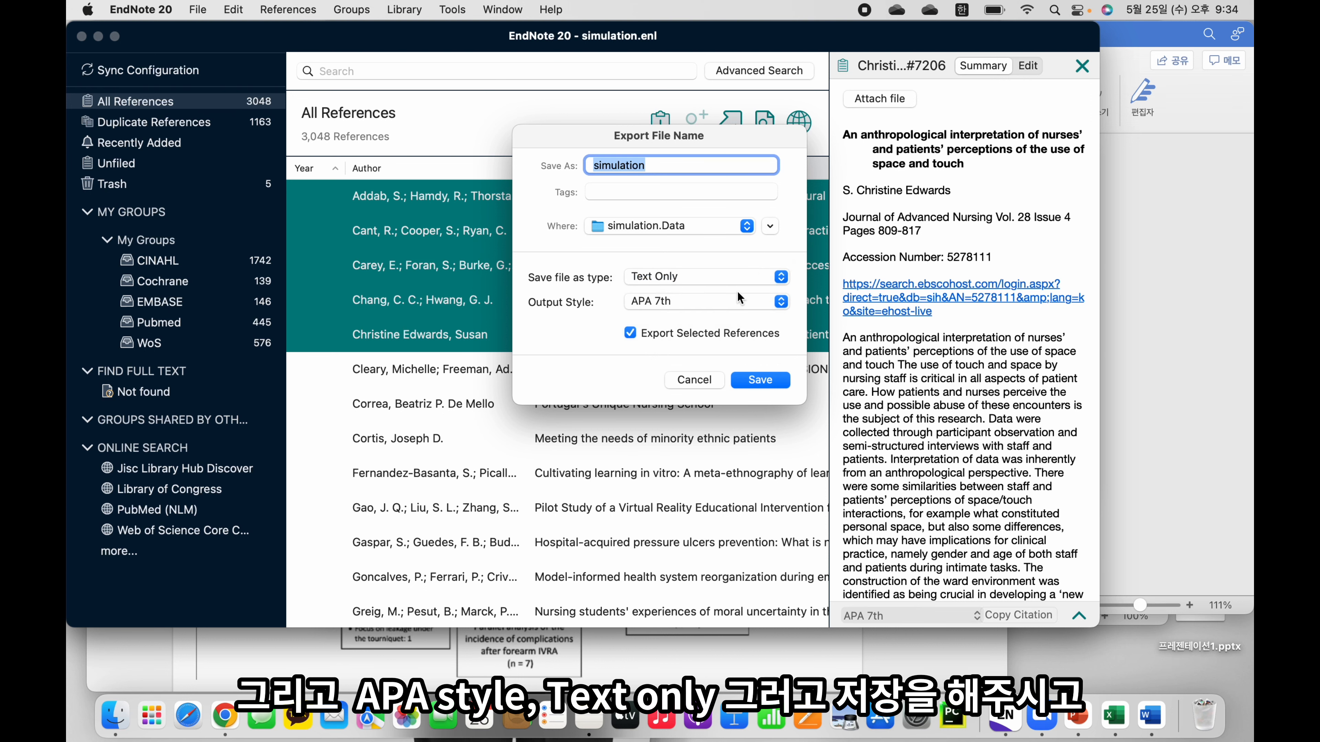
click(759, 384)
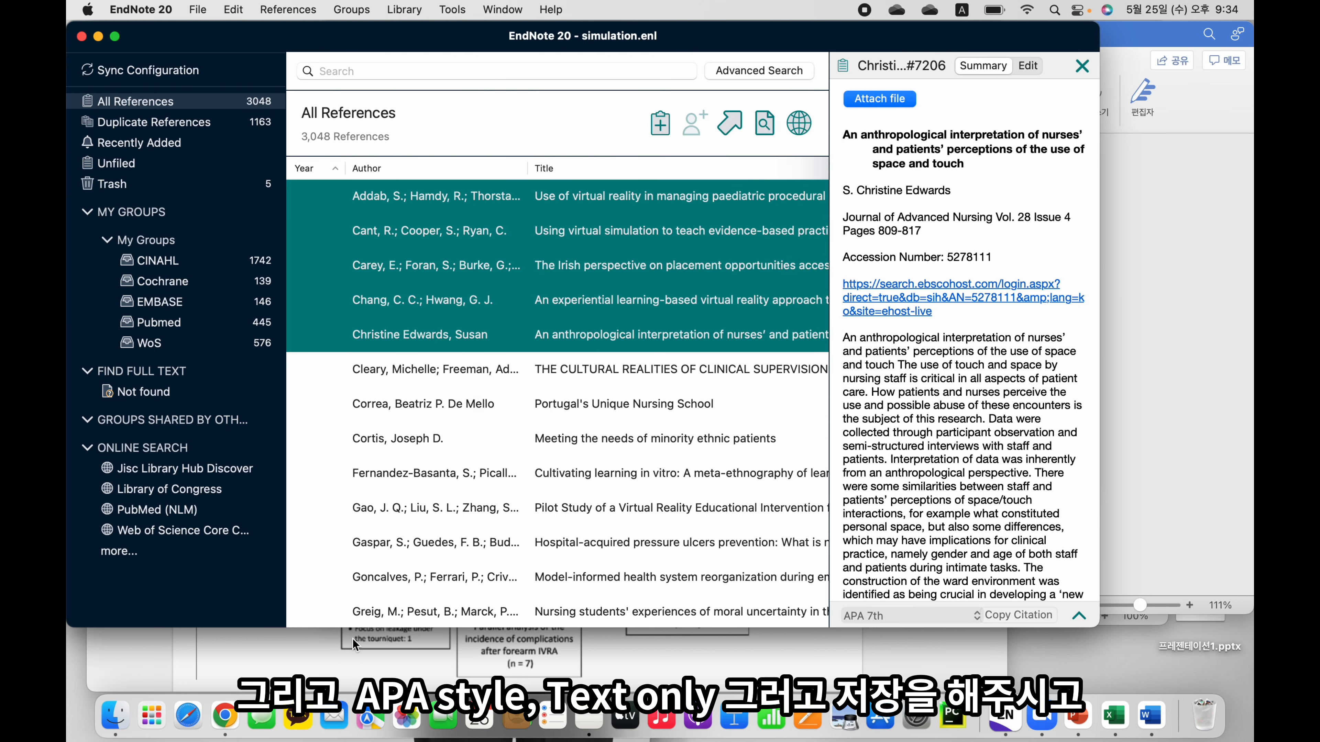
Open the exported simulation.txt and copy its five references into the Excel screening sheet's 저자명/논문명 column, starting at C3
click(115, 716)
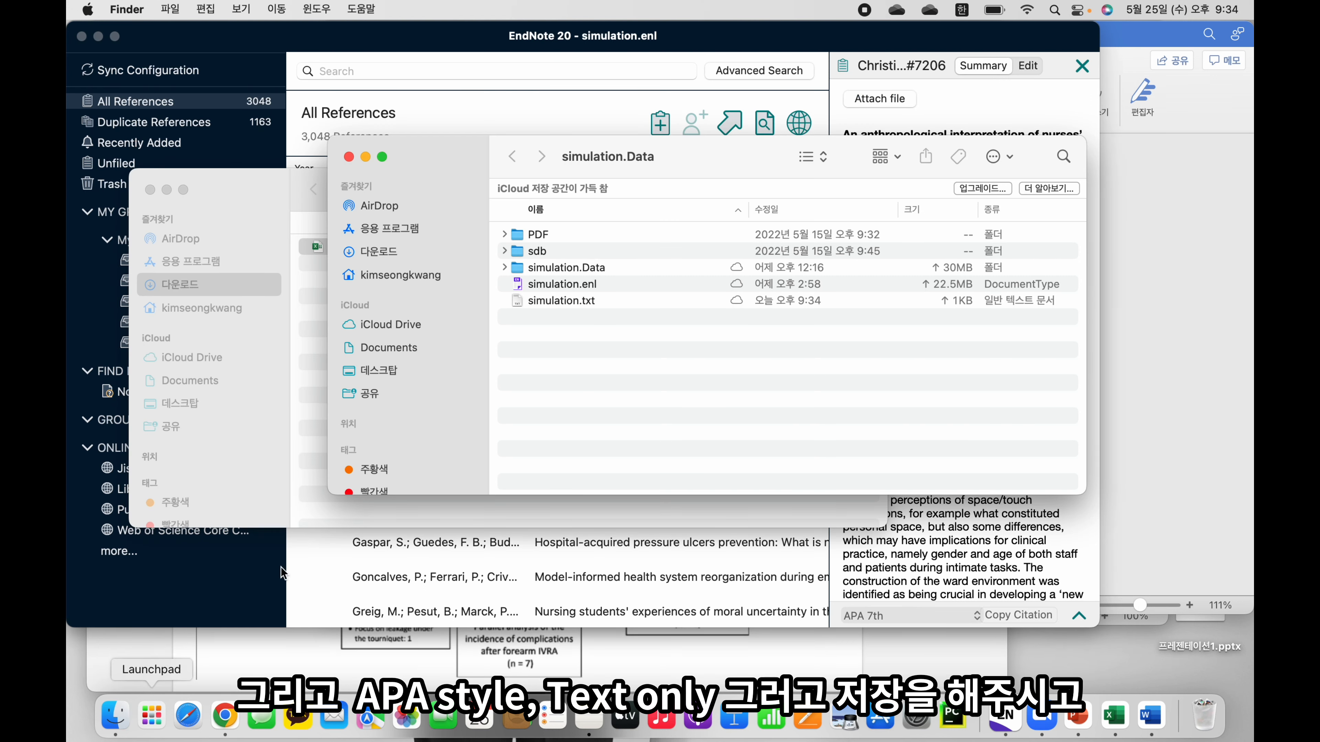
double_click(582, 302)
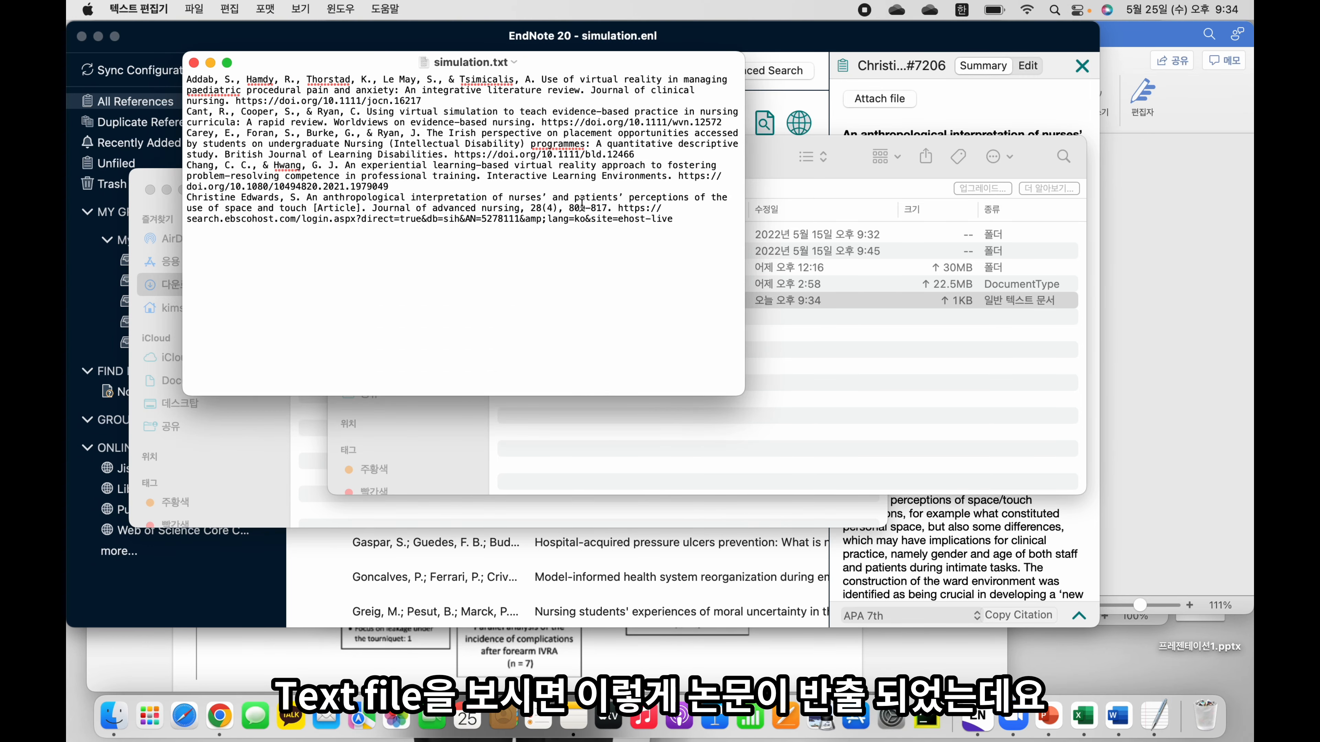
drag(1032, 255, 228, 65)
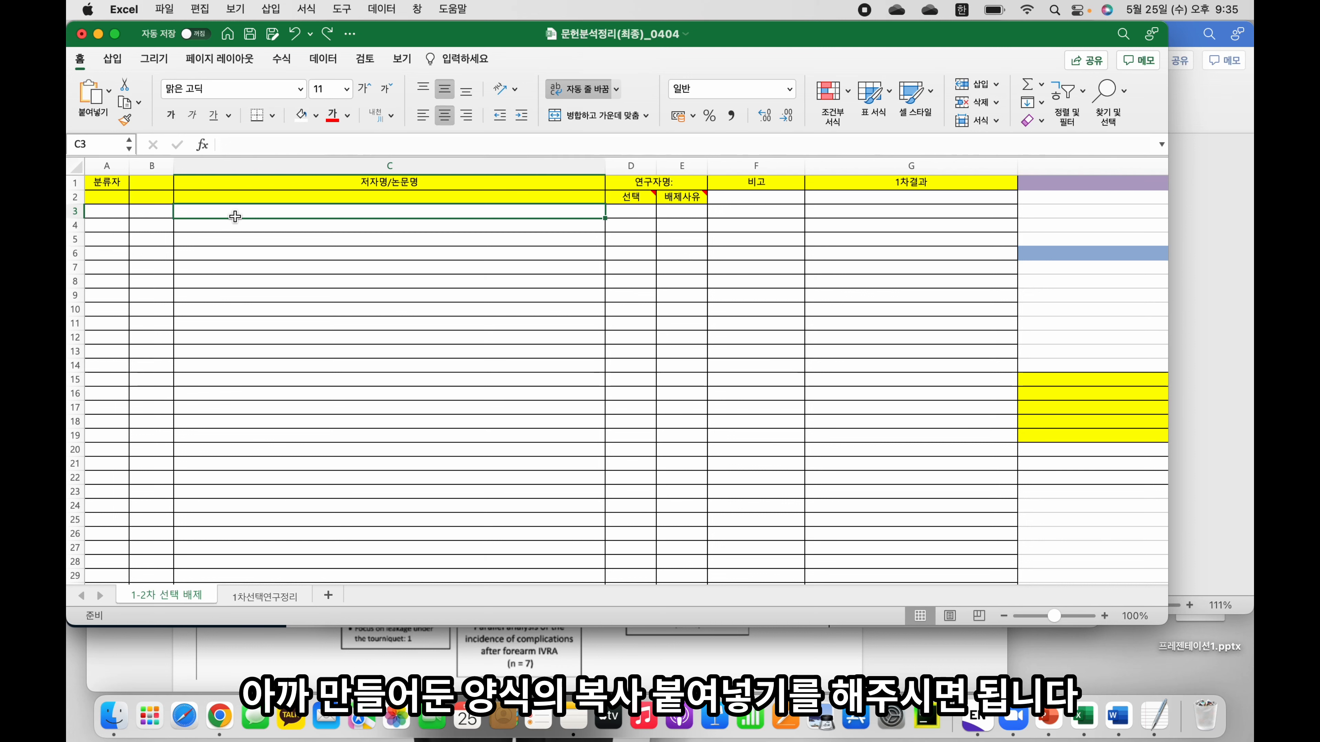
text(Addab, S., Hamdy, R., Thorstad, K., Le May, S., & Tsimicalis, A. Use of virtual reality in managing paediatric procedural pain and anxiety: An integrative literature review. Journal of clinical nursing. https://doi.org/10.1111/jocn.16217 Cant, R., Cooper, S., & Ryan, C. Using virtual simulation to teach evidence-based practice in nursing curricula: A rapid review. Worldviews on evidence-based nursing. https://doi.org/10.1111/wvn.12572 Carey, E., Foran, S., Burke, G., & Ryan, J. The Irish perspective on placement opportunities accessed by students on undergraduate Nursing (Intellectual Disability) programmes: A quantitative descriptive study. British Journal of Learning Disabilities. https://doi.org/10.1111/bld.12466 Chang, C. C., & Hwang, G. J. An experiential learning-based virtual reality approach to fostering problem-resolving competence in professional training. Interactive Learning Environments. https://doi.org/10.1080/10494820.2021.1979049 Christine Edwards, S. An anthropological interpretation of nurses’ and patients’ perceptions of the use of space and touch [Article]. Journal of advanced nursing, 28(4), 809-817. https://search.ebscohost.com/login.aspx?direct=true&db=sih&AN=5278111&amp;lang=ko&site=ehost-live)
click(315, 295)
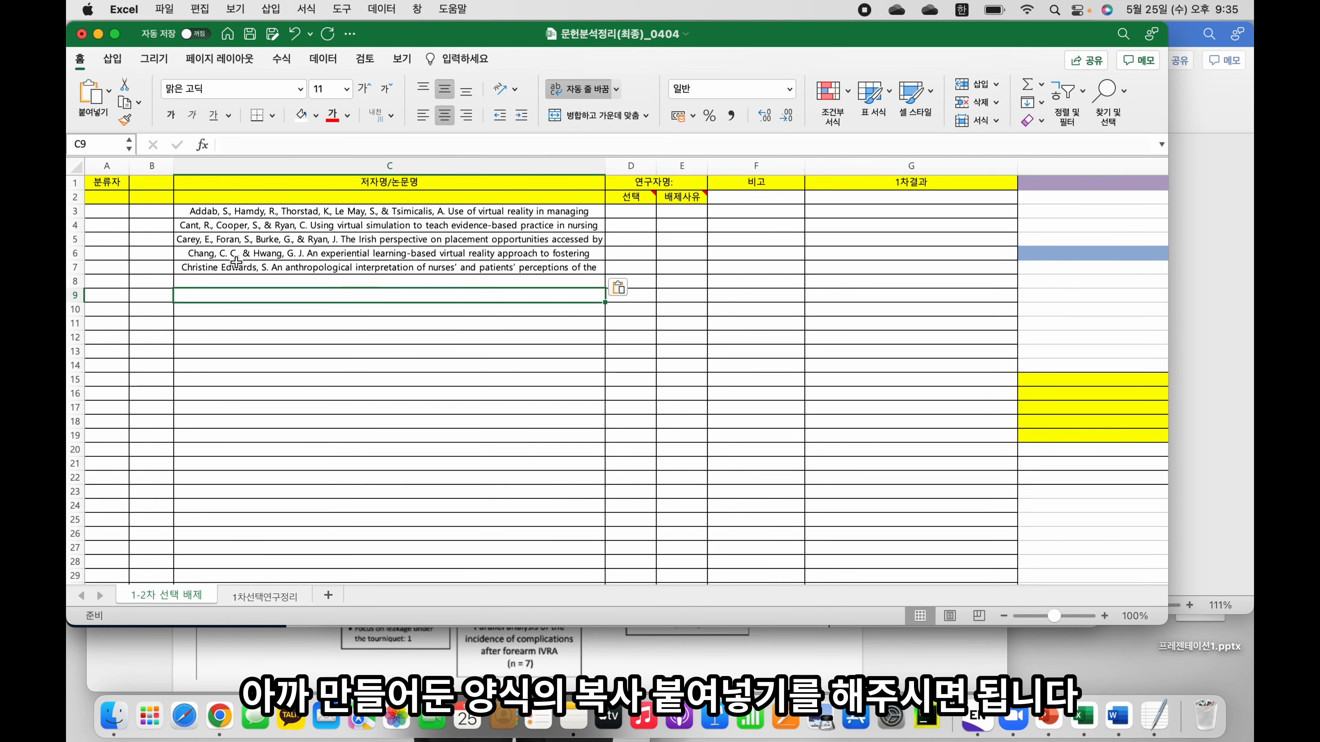
Fill the 분류자 column with 1연구자, 2연구자 and 3연구자 in A3:A5, and 4연구자 in both A6 and A7
click(113, 214)
text(ㅁ)
key(BackSpace)
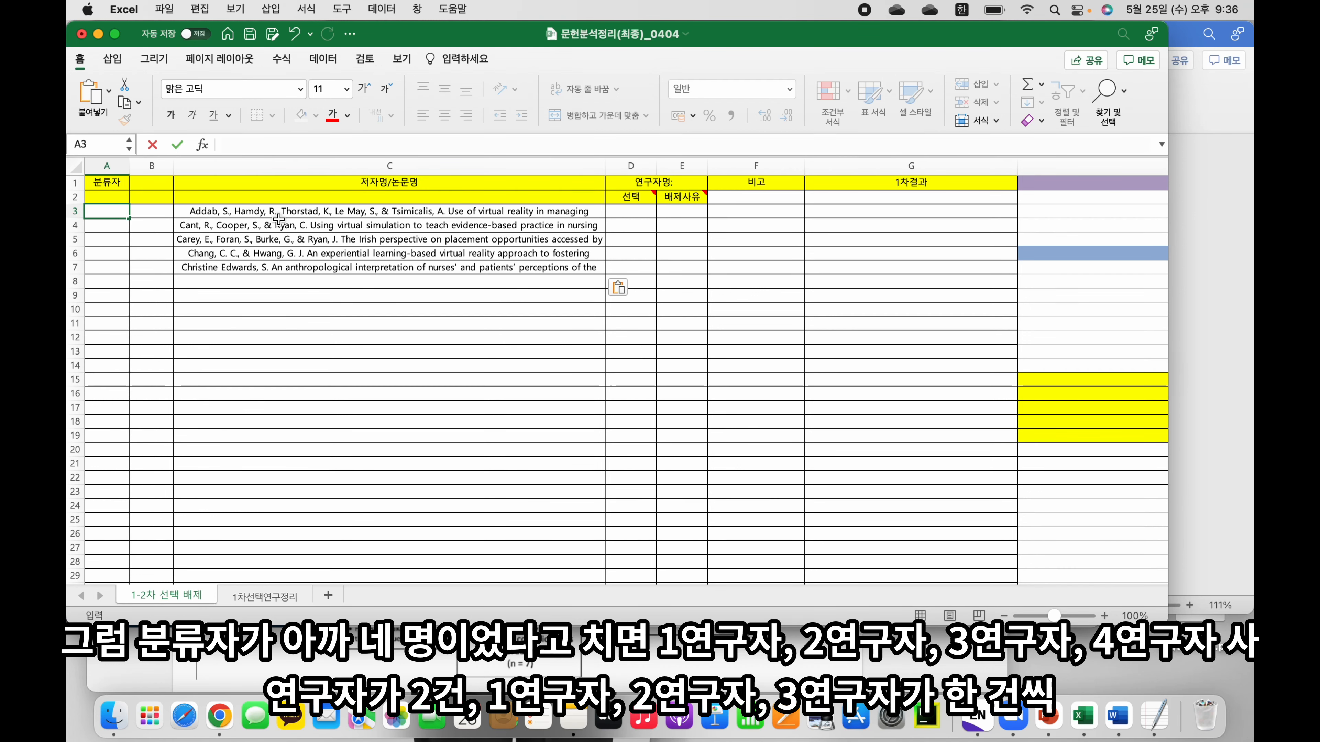
text(1연구자)
key(Return)
text(2연구자)
key(Return)
text(3연구자)
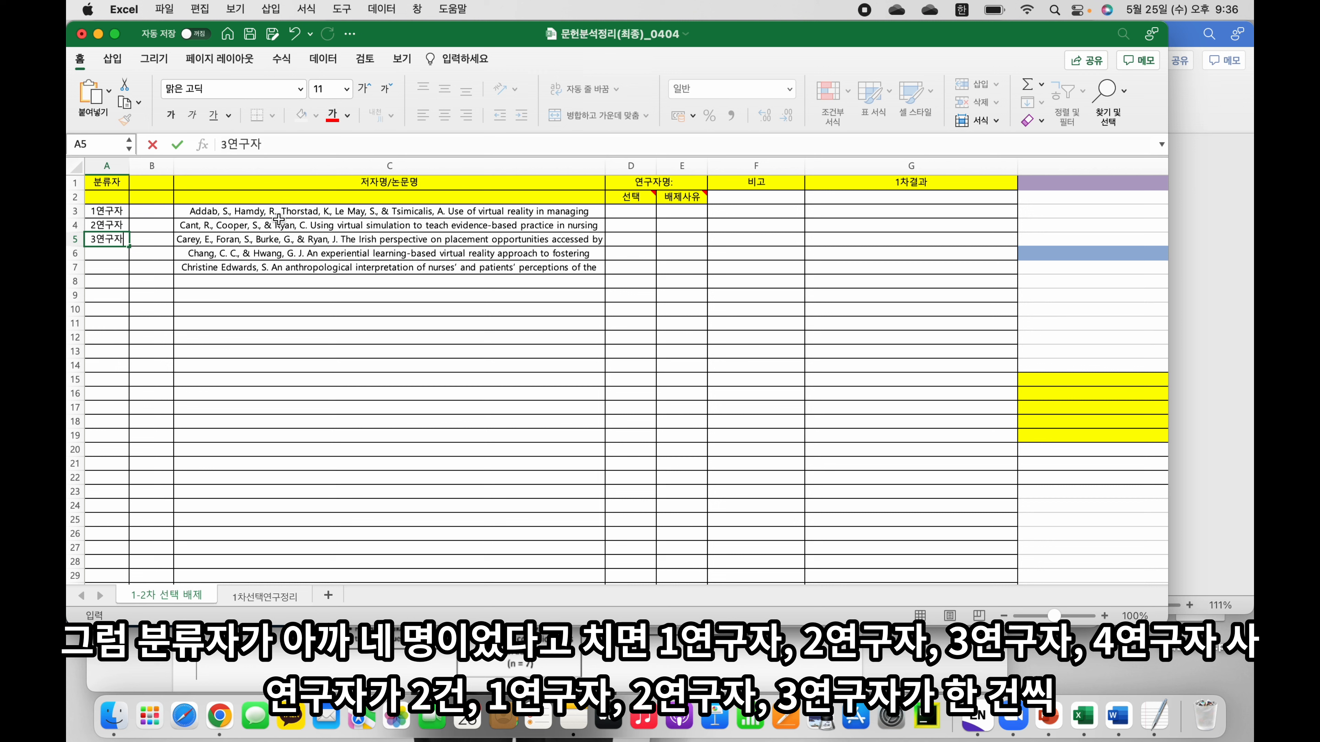
key(Return)
text(4연구자)
key(Return)
drag(106, 253, 232, 260)
click(106, 211)
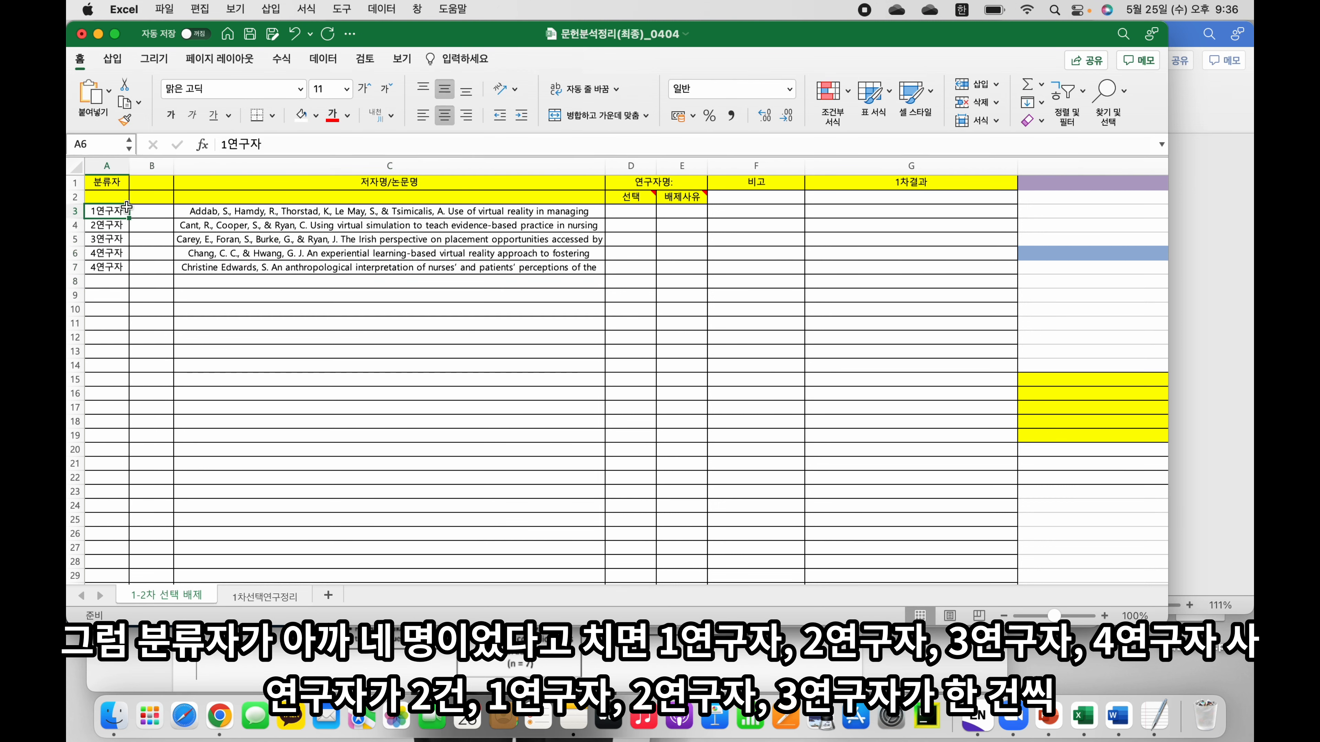
click(110, 225)
click(115, 239)
Mark the first reference as selected by entering 1 in the 선택 column at D3
click(279, 215)
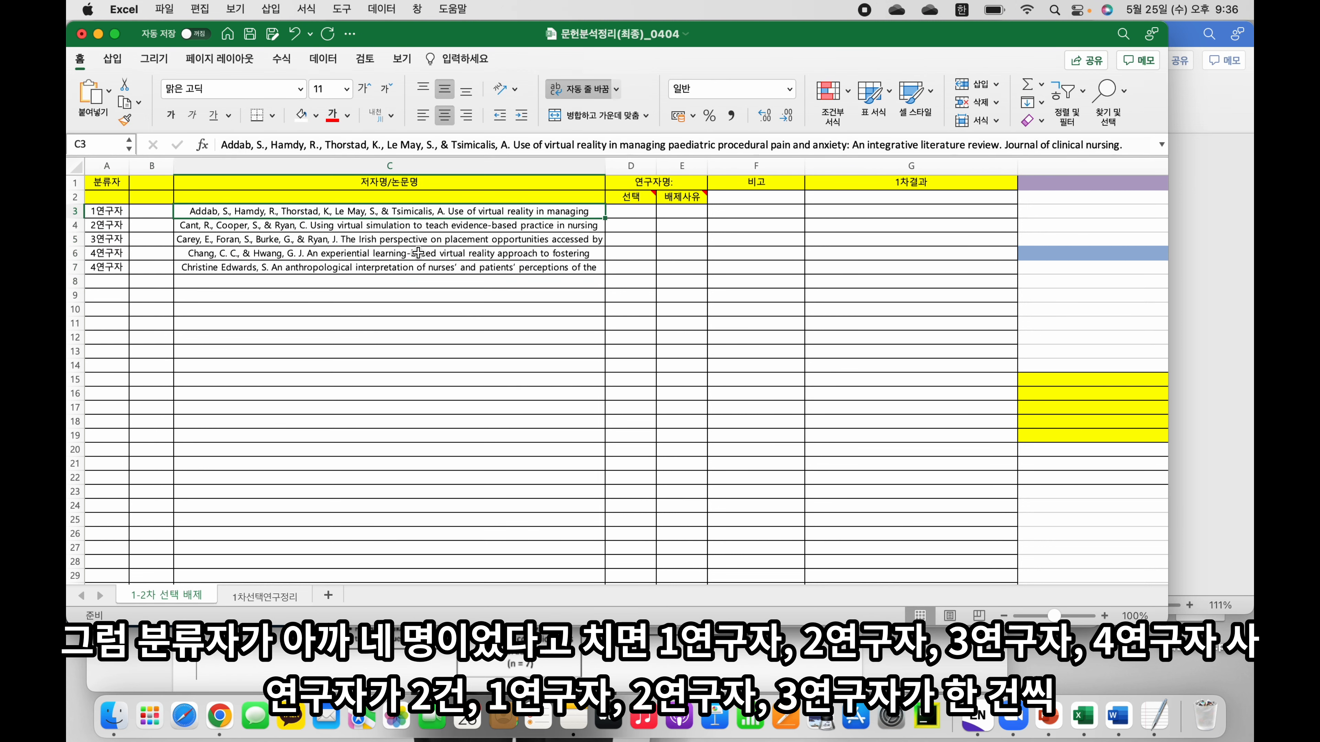
scroll(684, 274, right, 5)
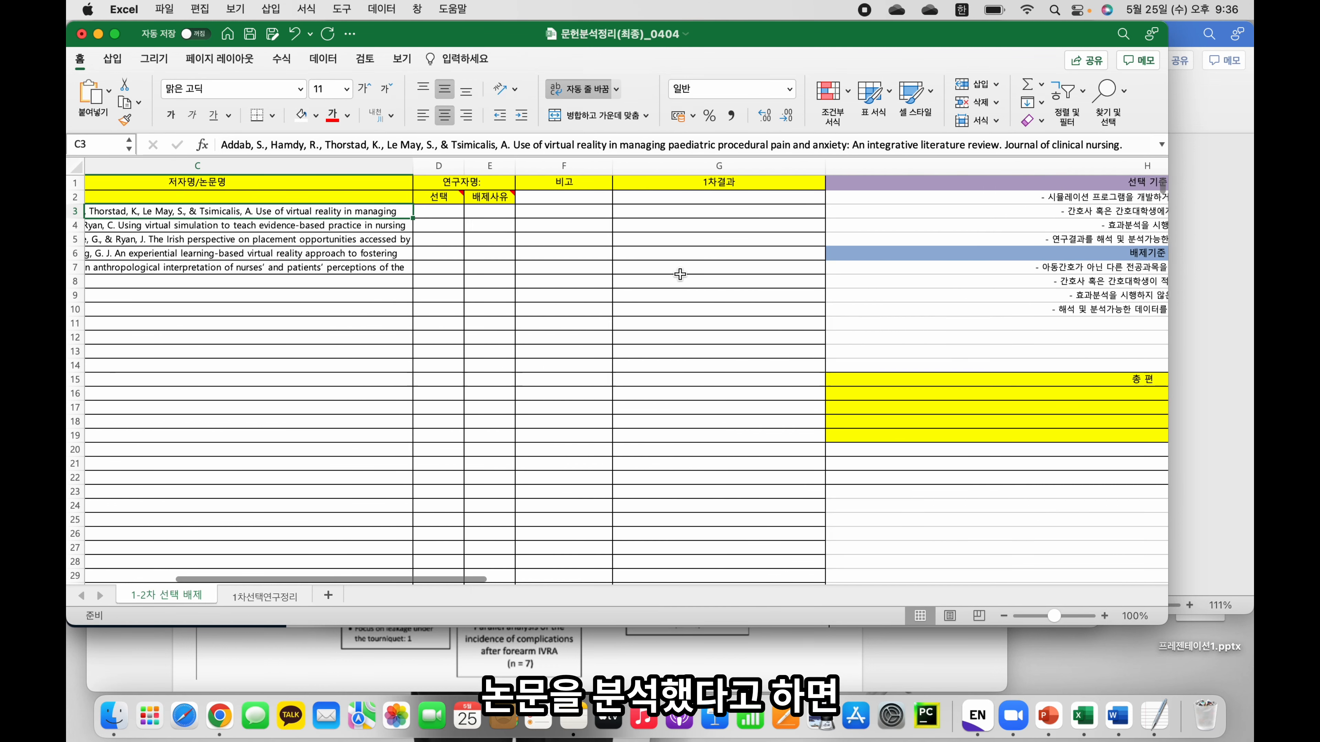
click(302, 207)
click(266, 207)
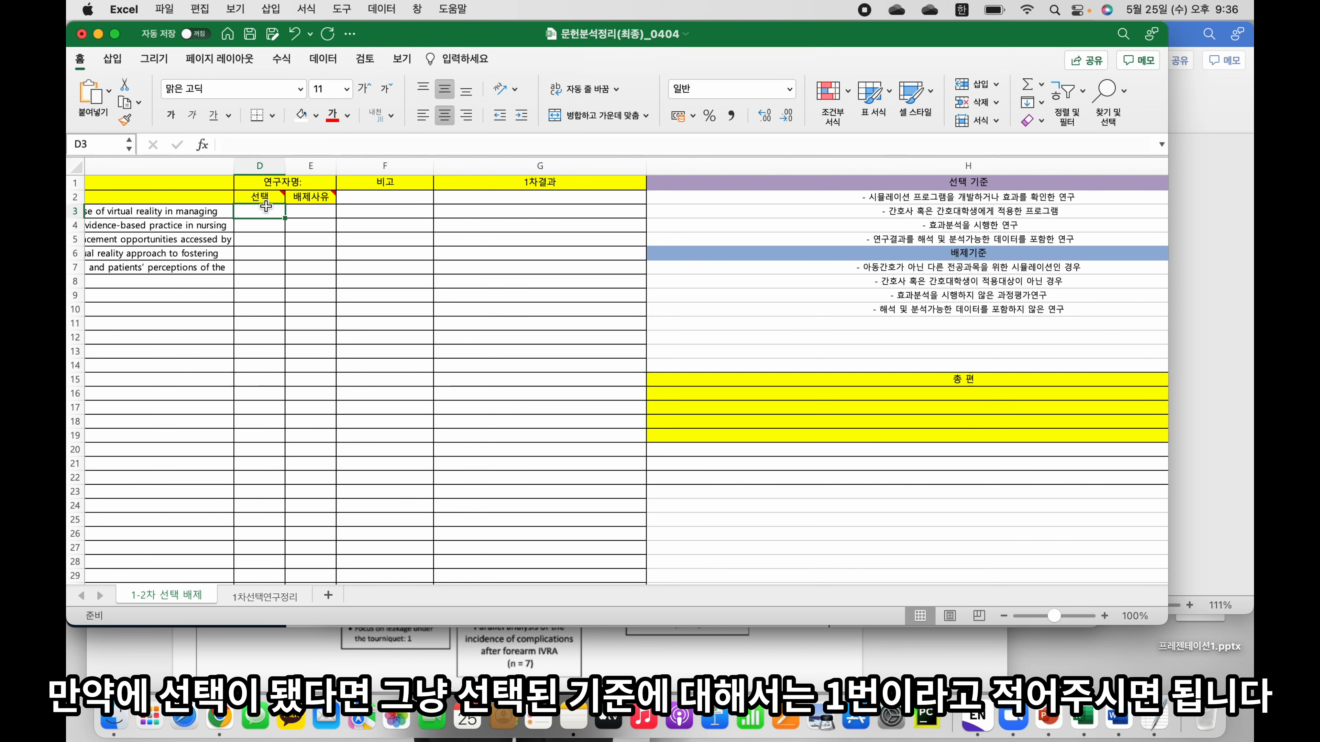
text(1)
key(Return)
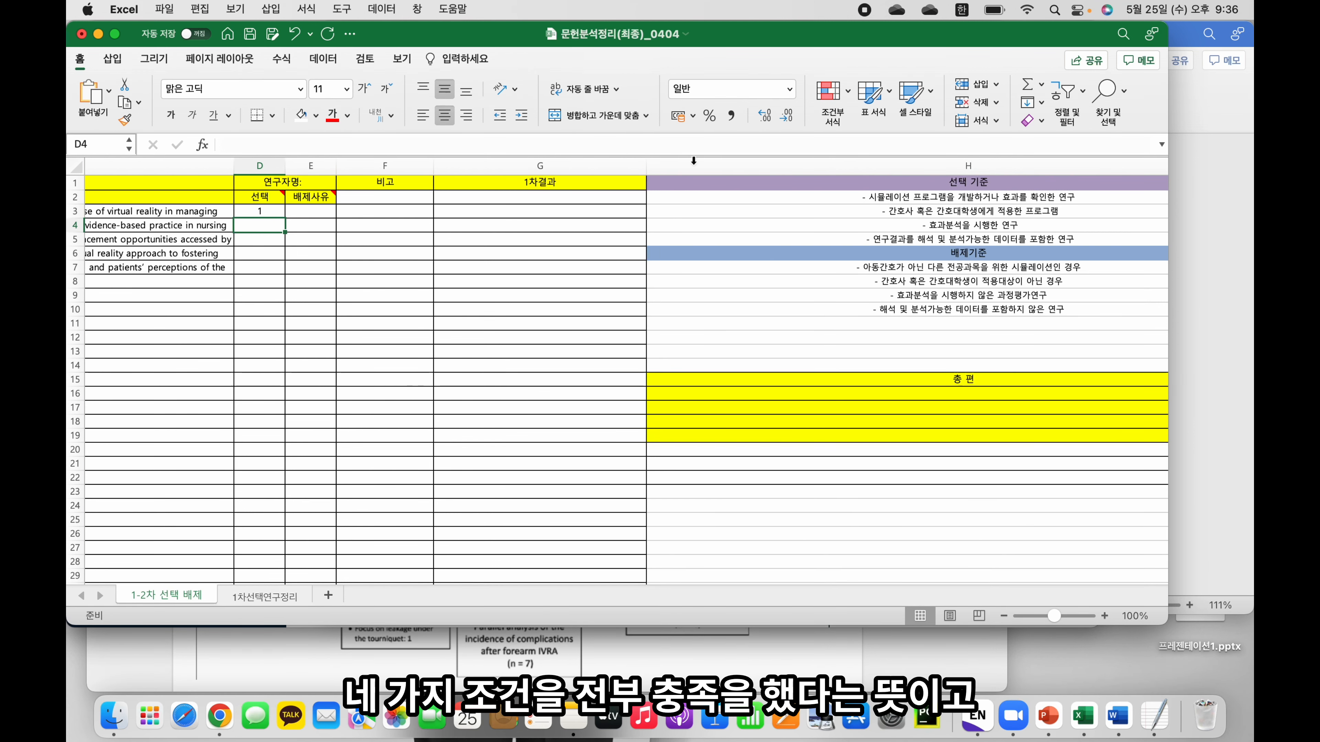
Go over the selection criteria in H2:H5 and the exclusion criteria in H7:H10 one by one
drag(791, 198, 785, 241)
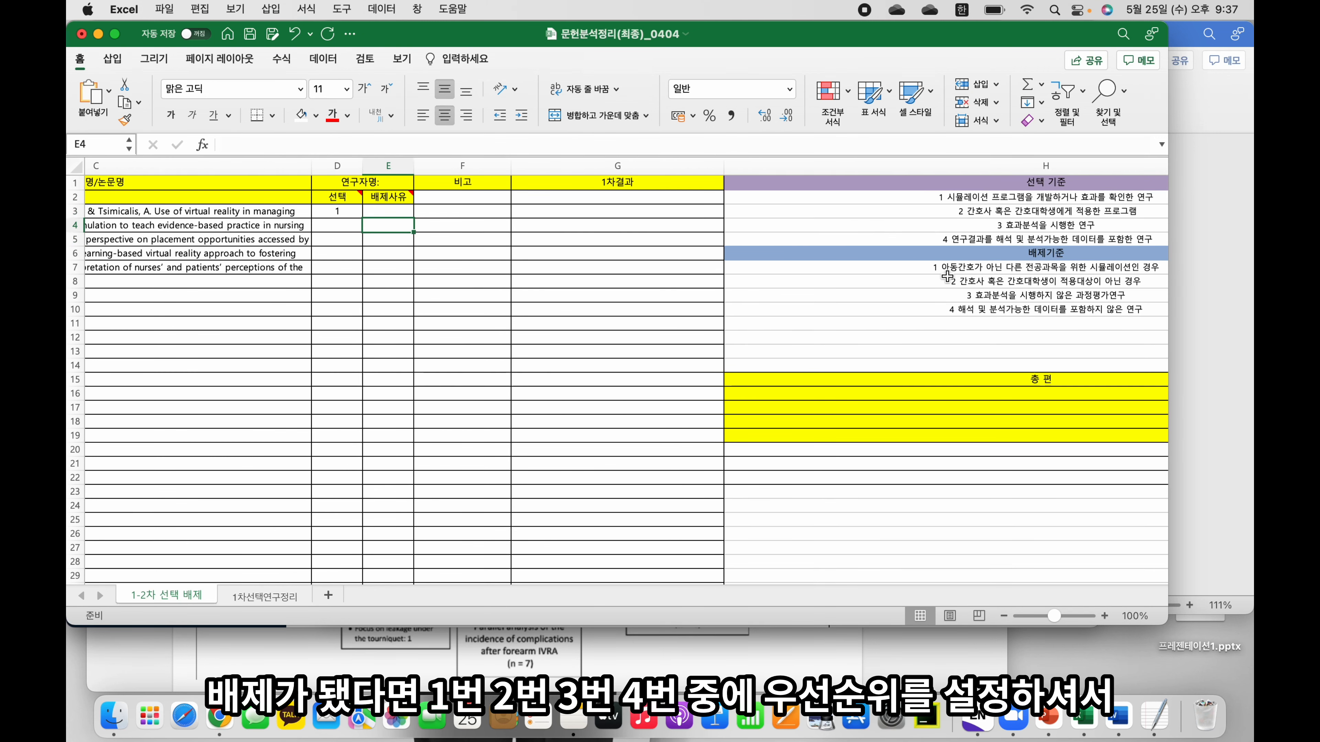
click(948, 269)
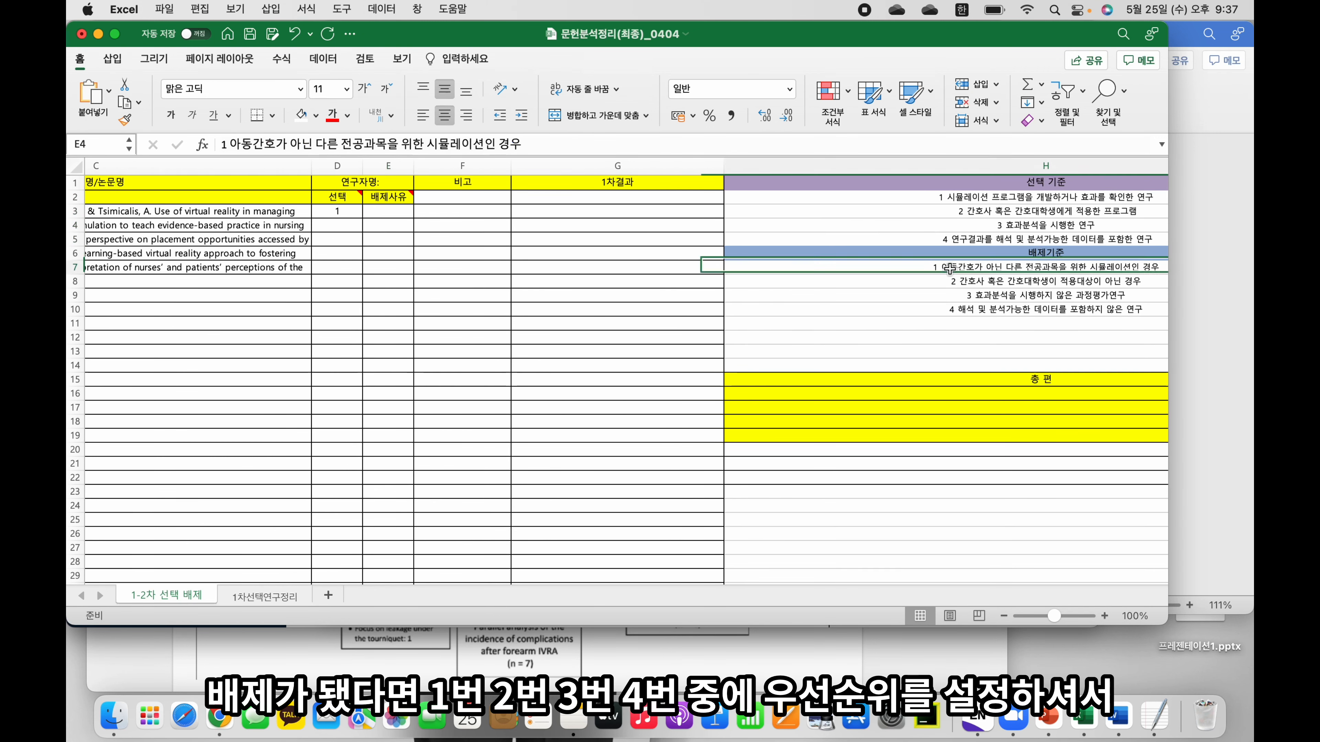
click(952, 281)
click(952, 296)
drag(952, 302, 943, 308)
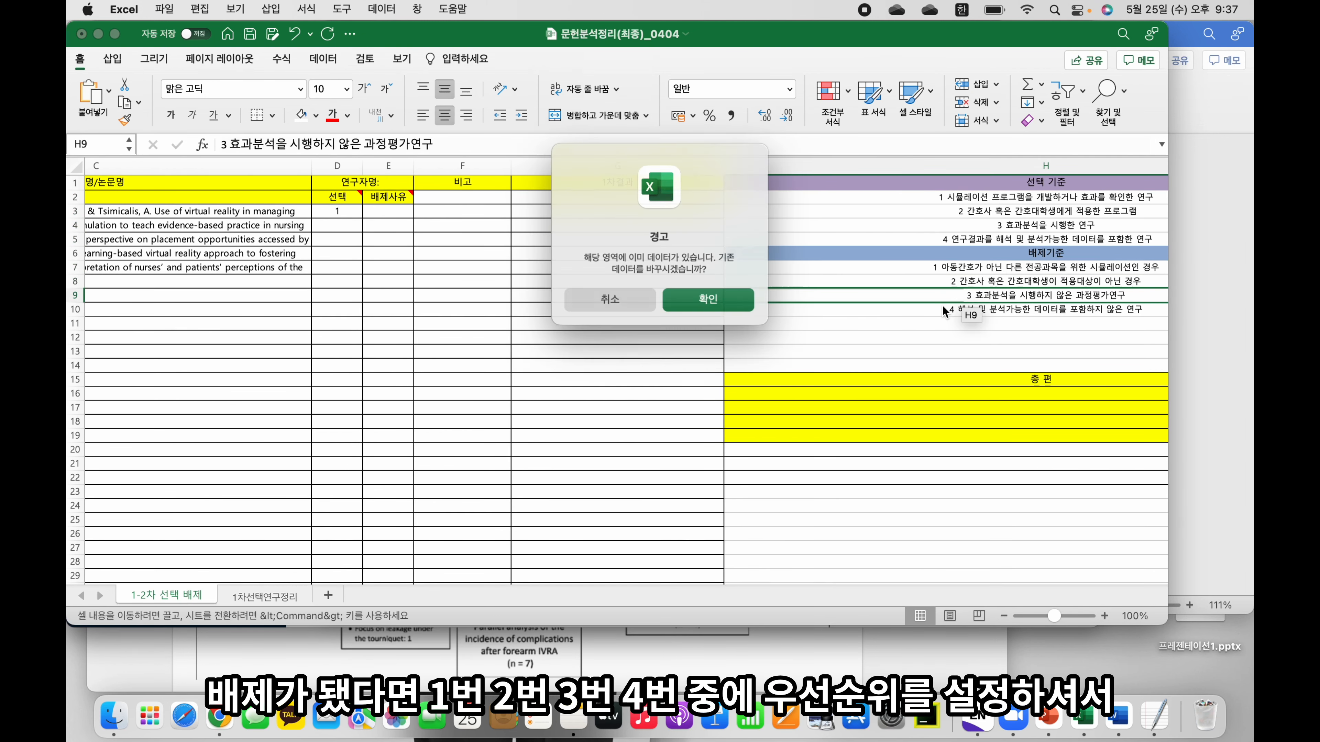
click(610, 299)
click(901, 314)
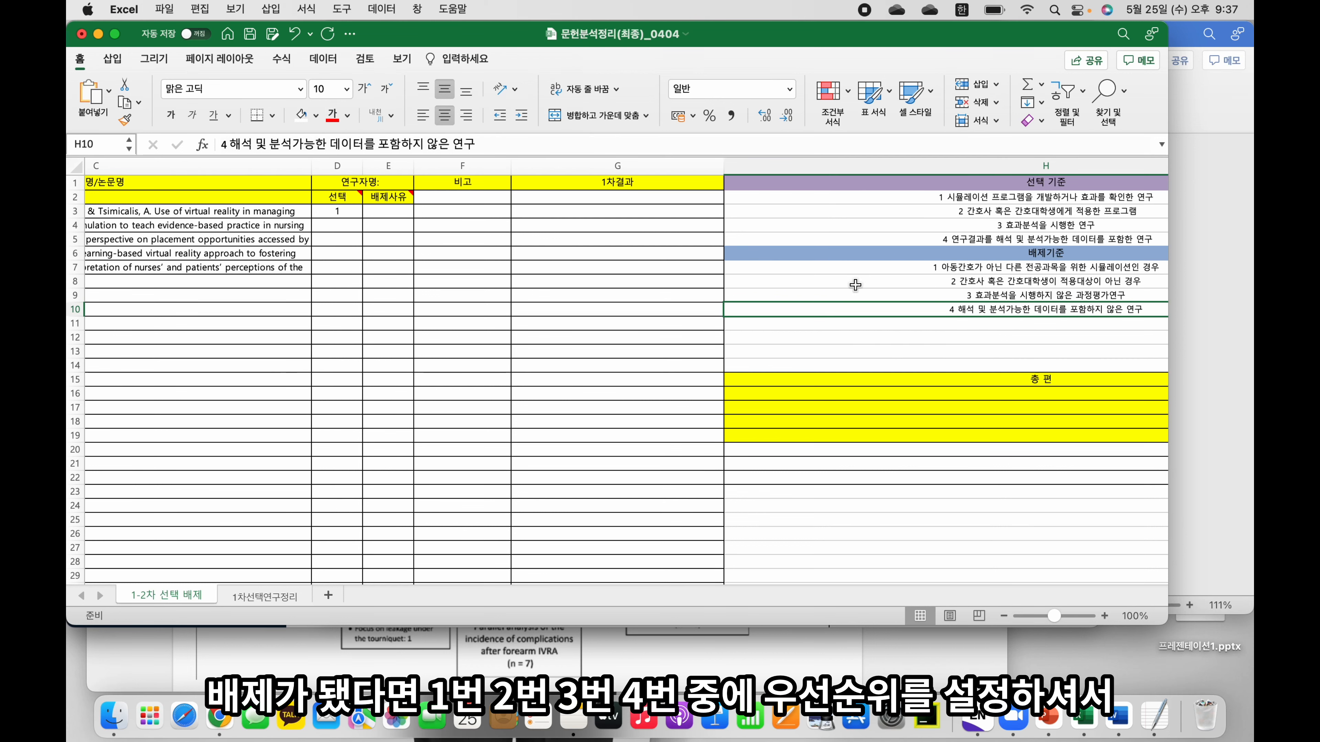
Enter 1 as the exclusion reason for the second reference in the 배제사유 column at E4
click(370, 224)
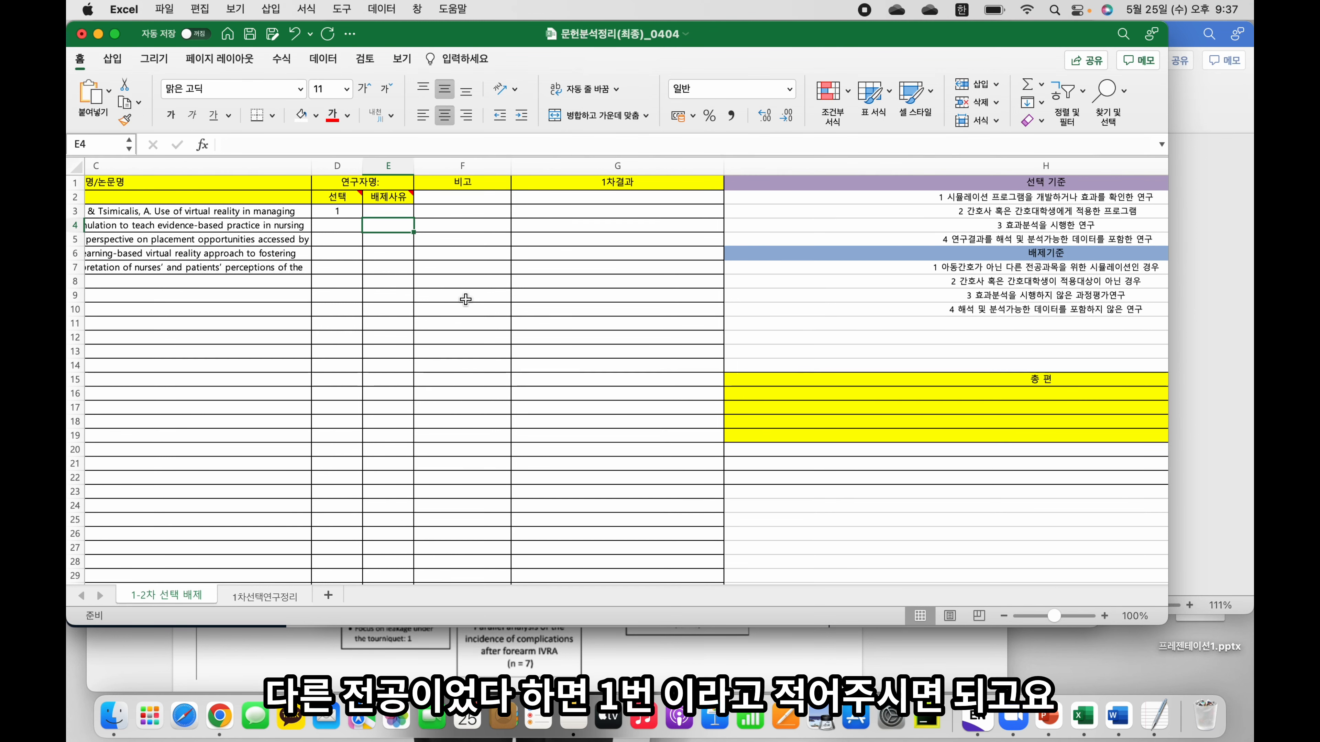
text(1)
key(Return)
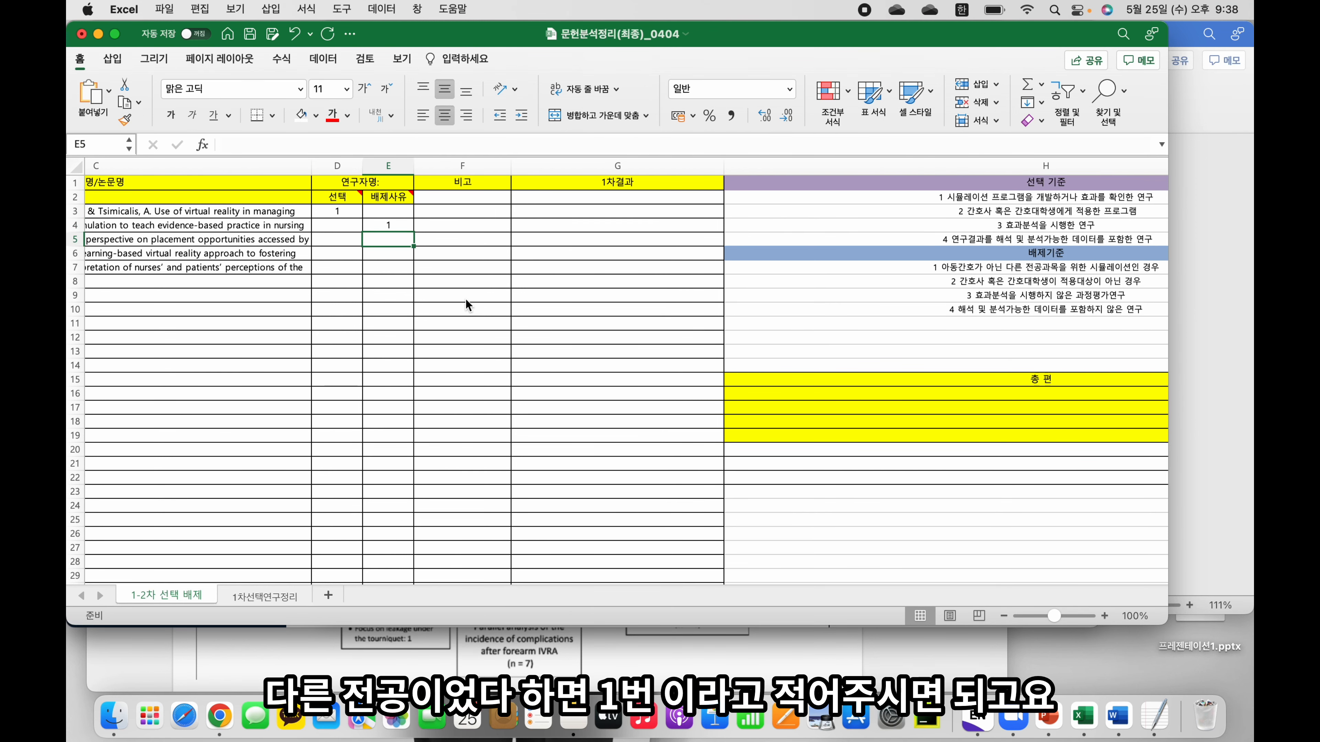
key(Up)
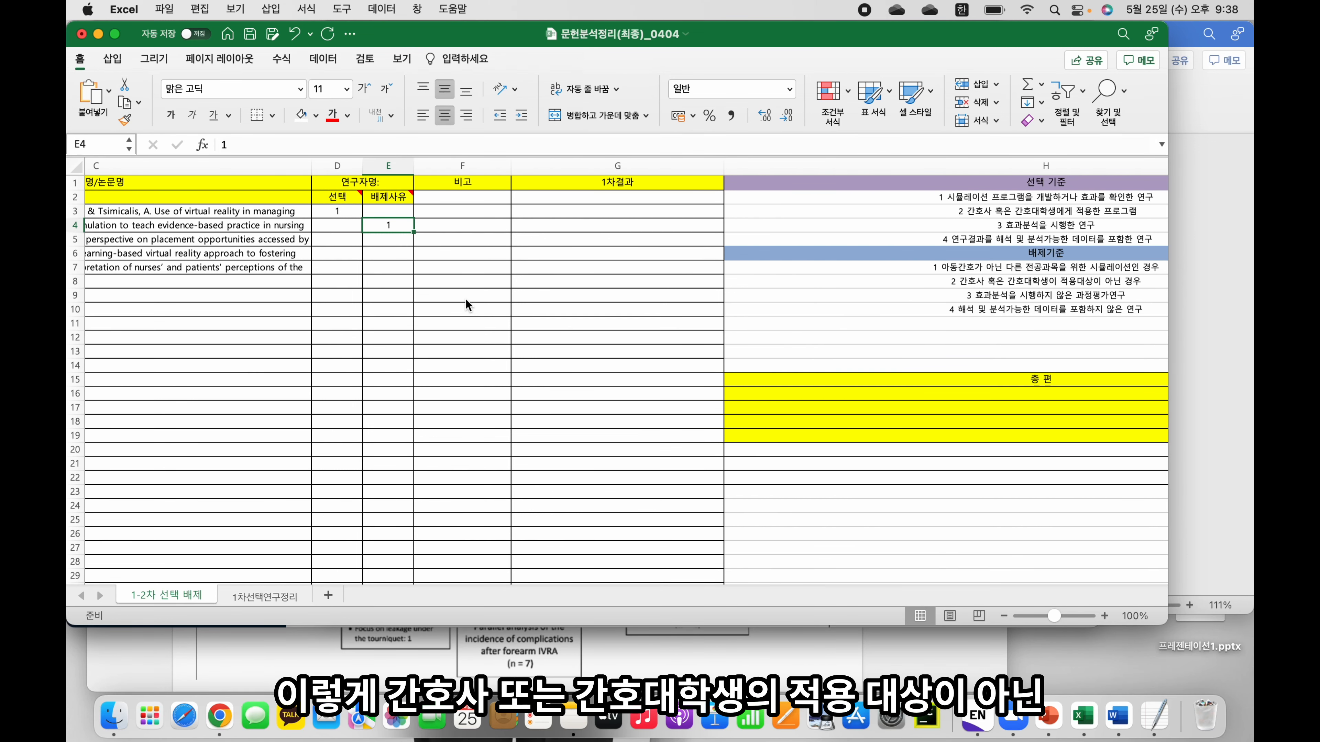
Set the 배제사유 entry for the second reference to 2 in E4, and enter 3, 4 for the third reference in E5
text(2)
key(Return)
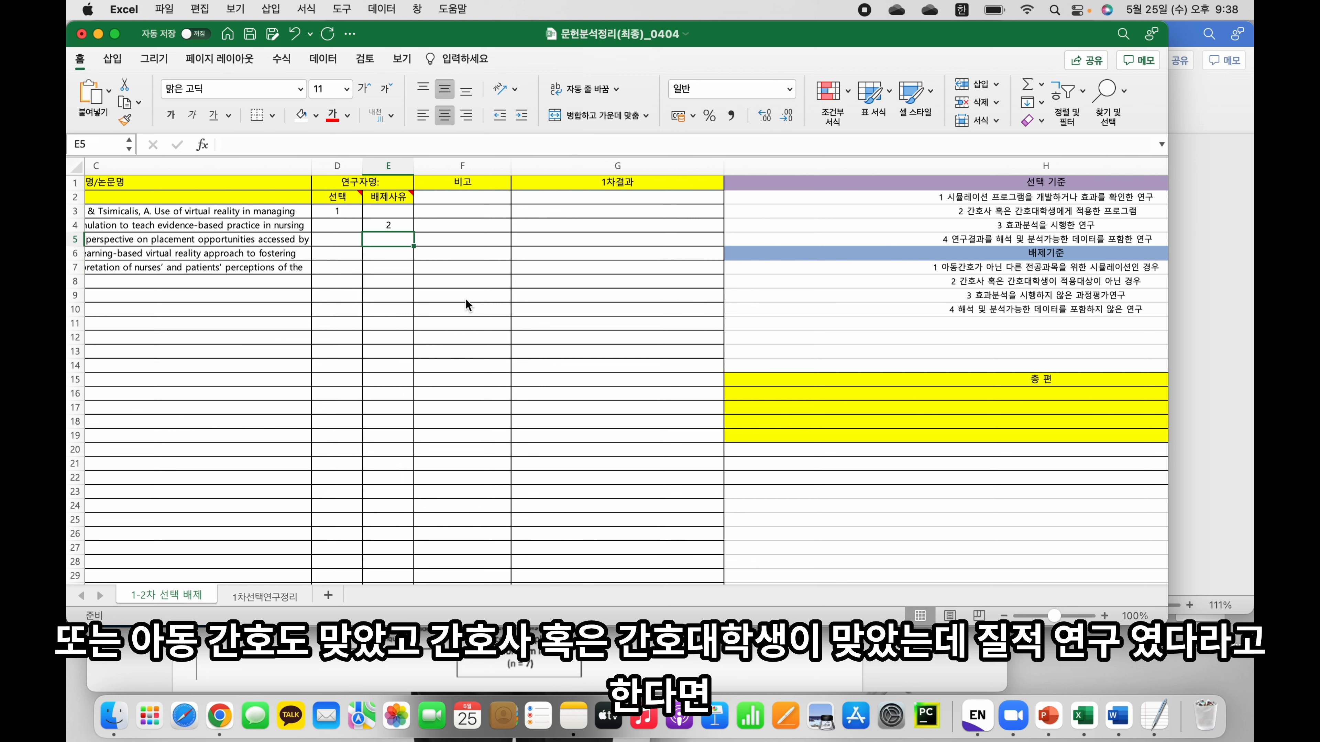
text(3, 4)
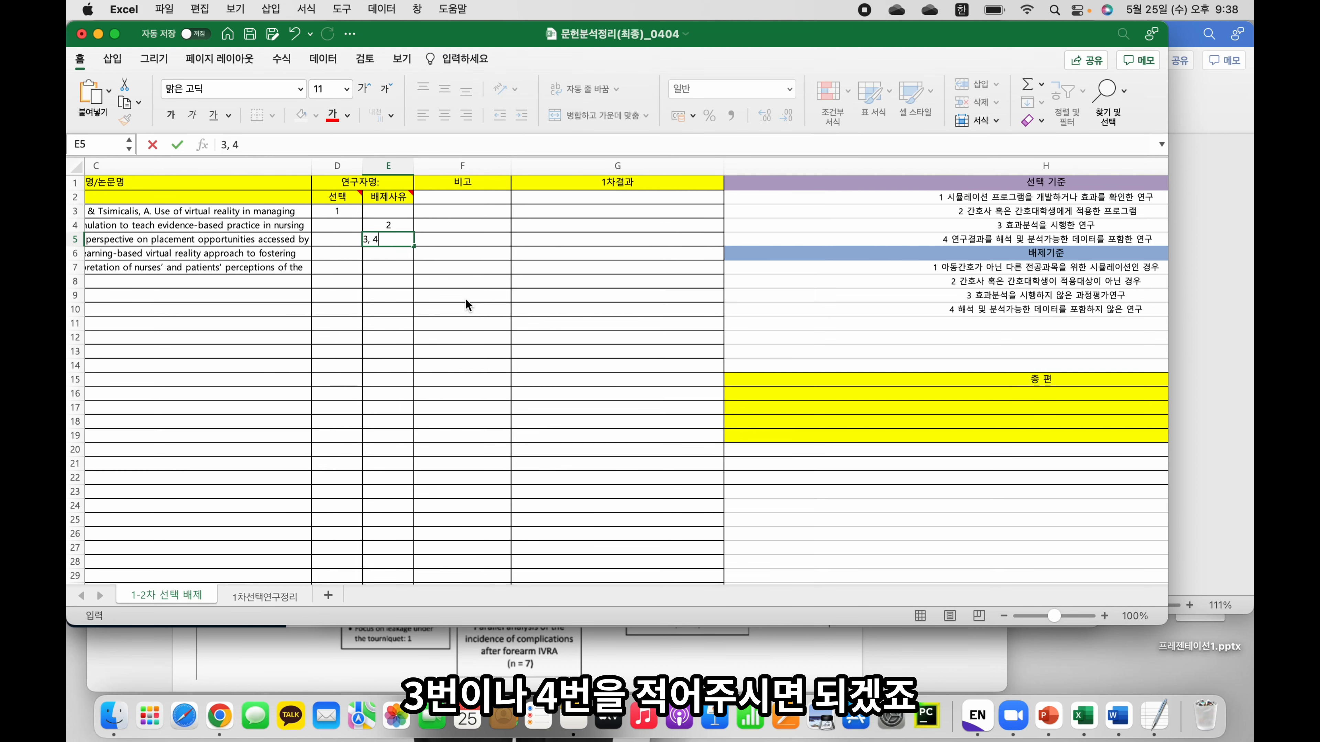
key(Return)
key(Left)
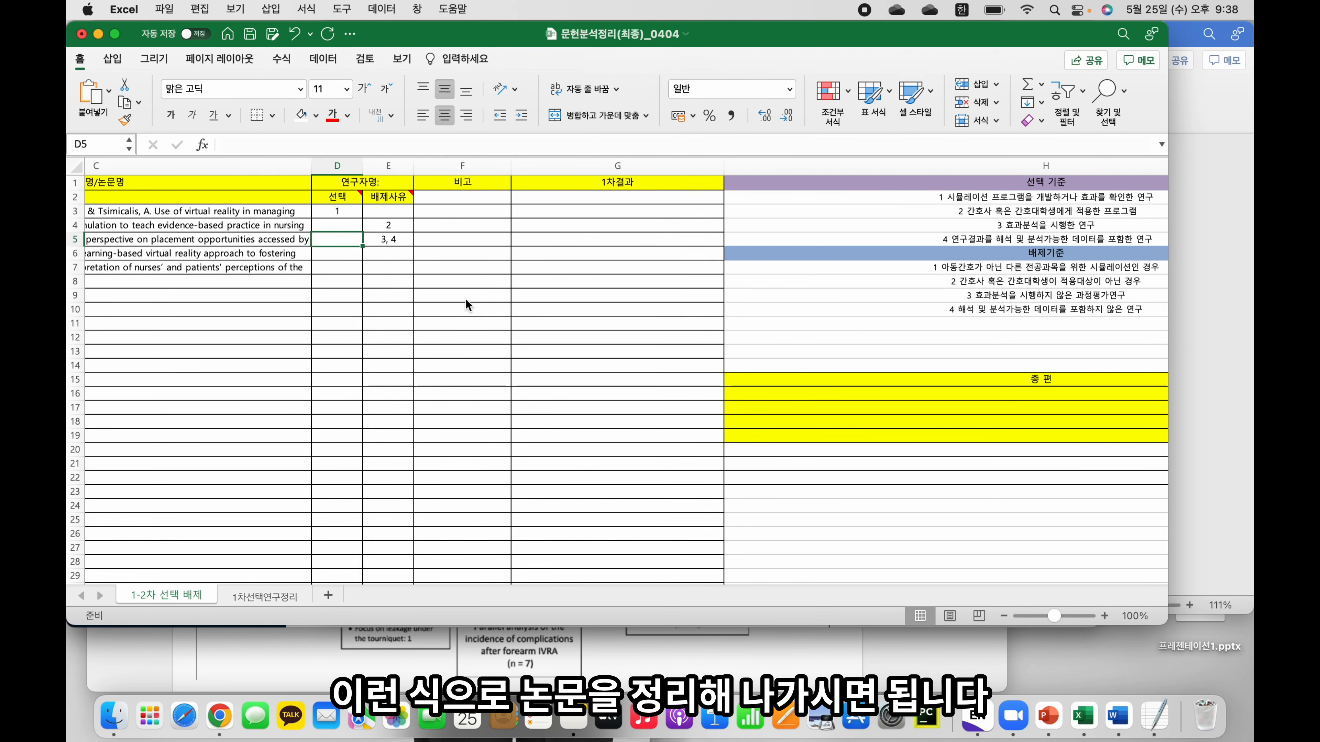
scroll(467, 305, left, 5)
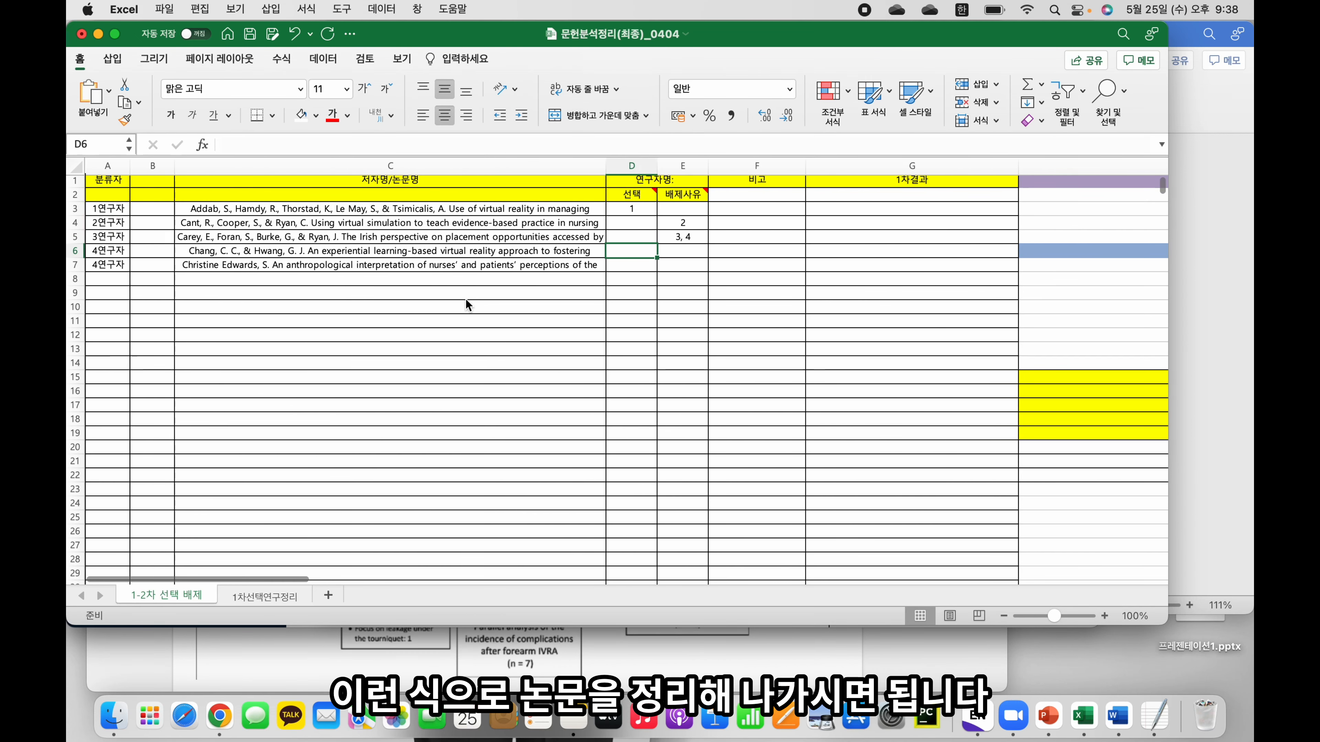
click(461, 295)
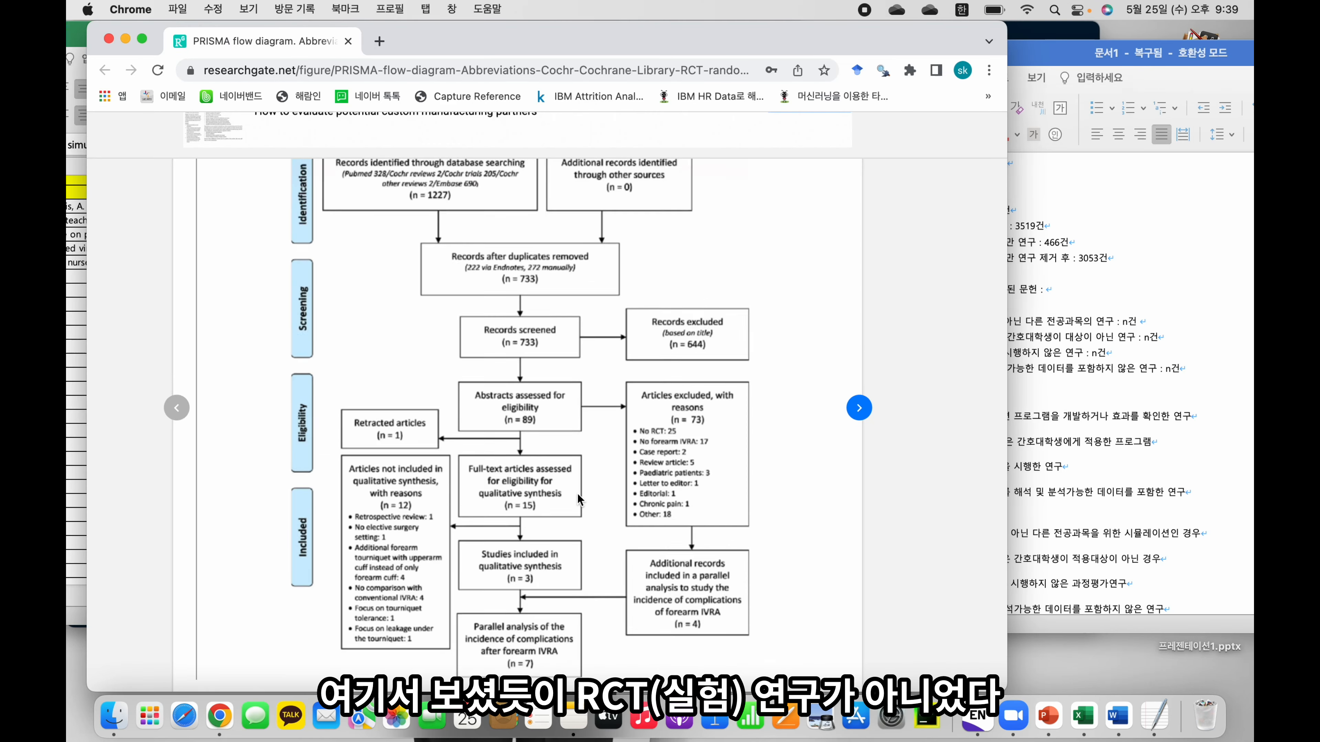
Review the exclusion reasons in the PRISMA flow diagram and the record counts and Include/Exclude criteria in the Word notes
scroll(580, 479, down, 2)
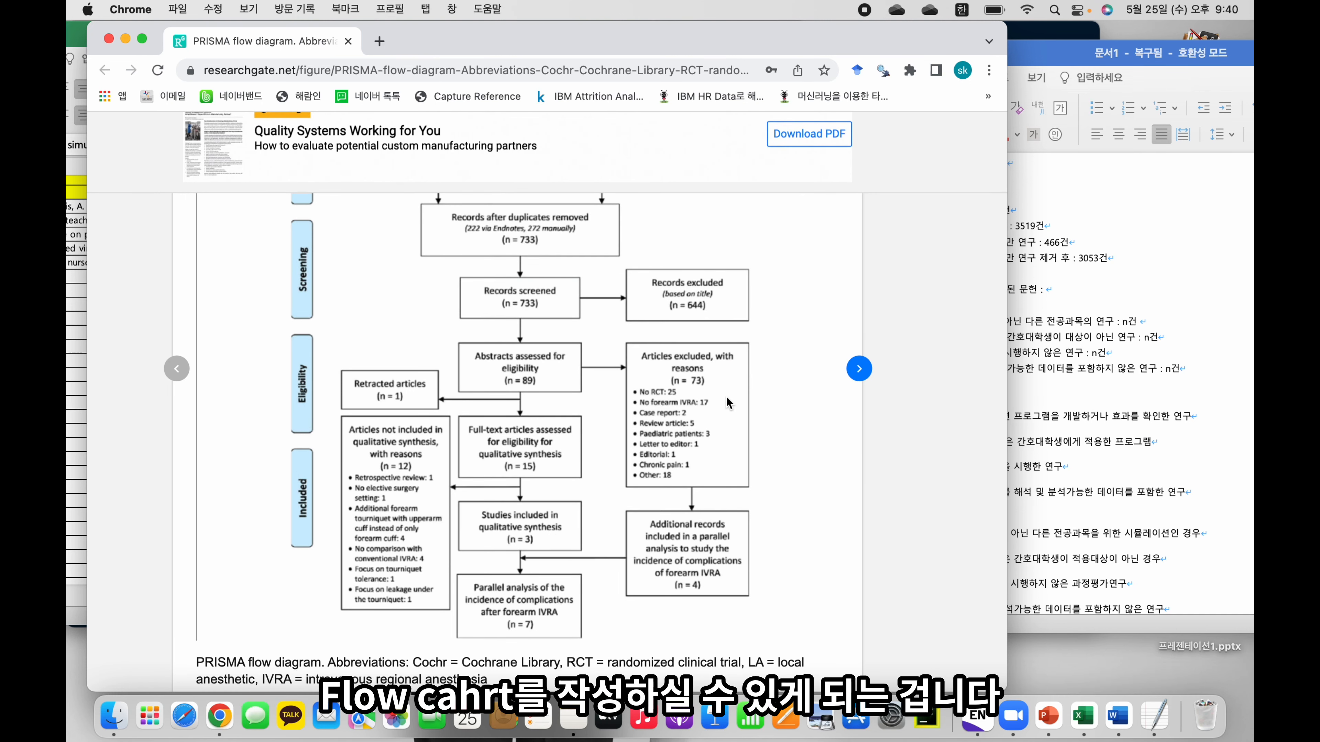
click(1096, 372)
scroll(1050, 355, down, 3)
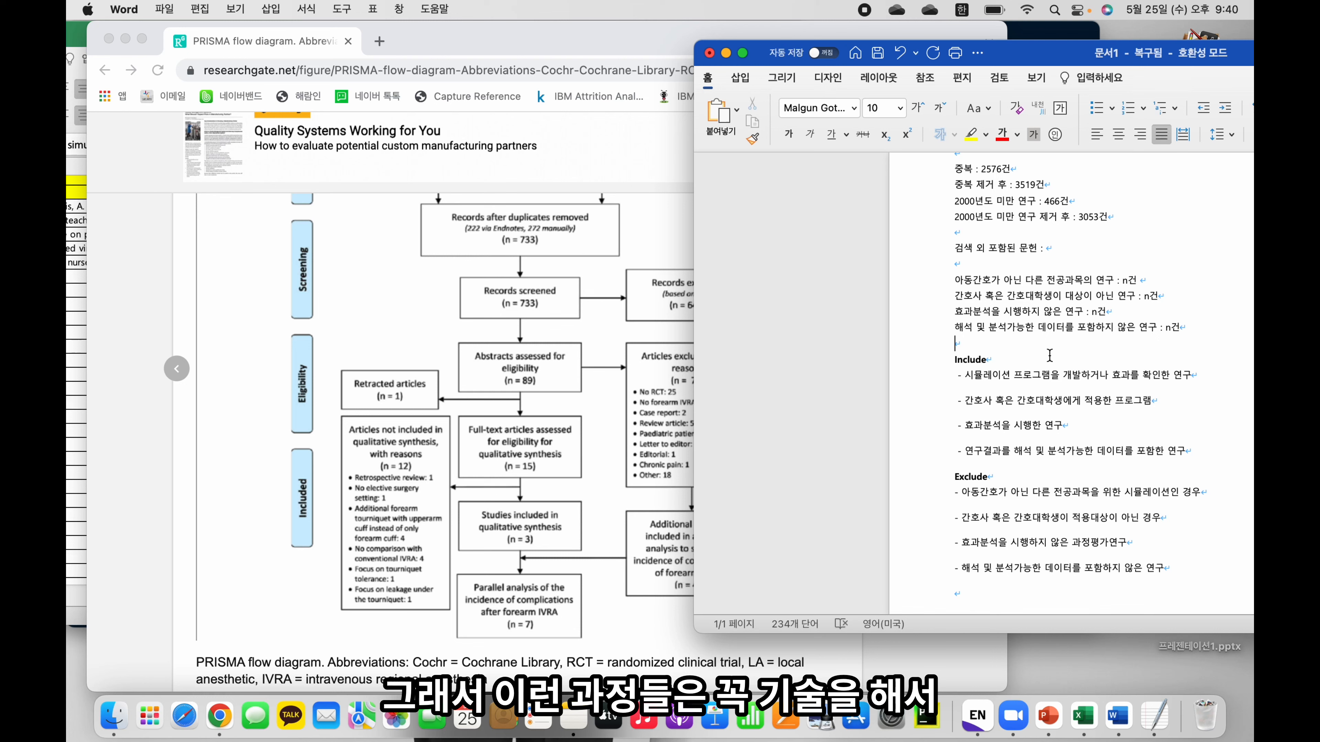
drag(1000, 64, 758, 68)
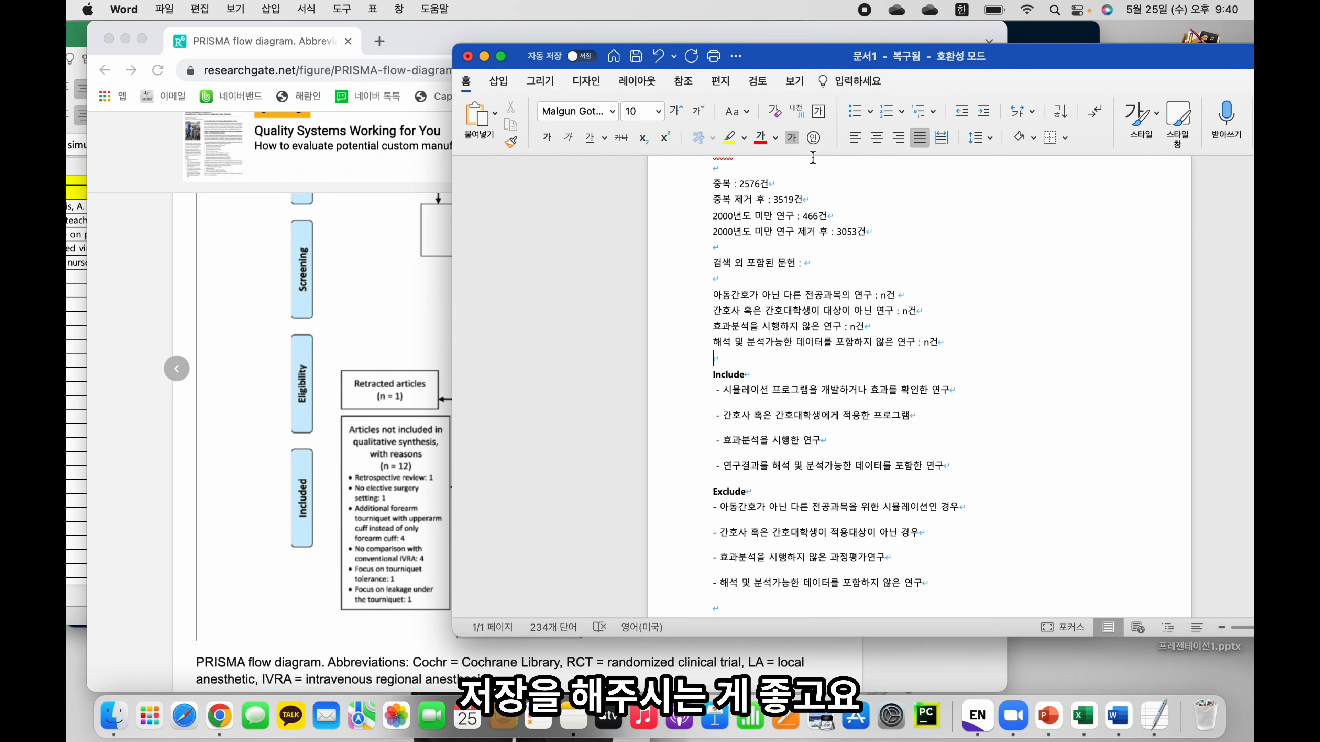
key(super+s)
Switch to Finder and create a folder named 2차 검색 inside the SR folder
click(114, 716)
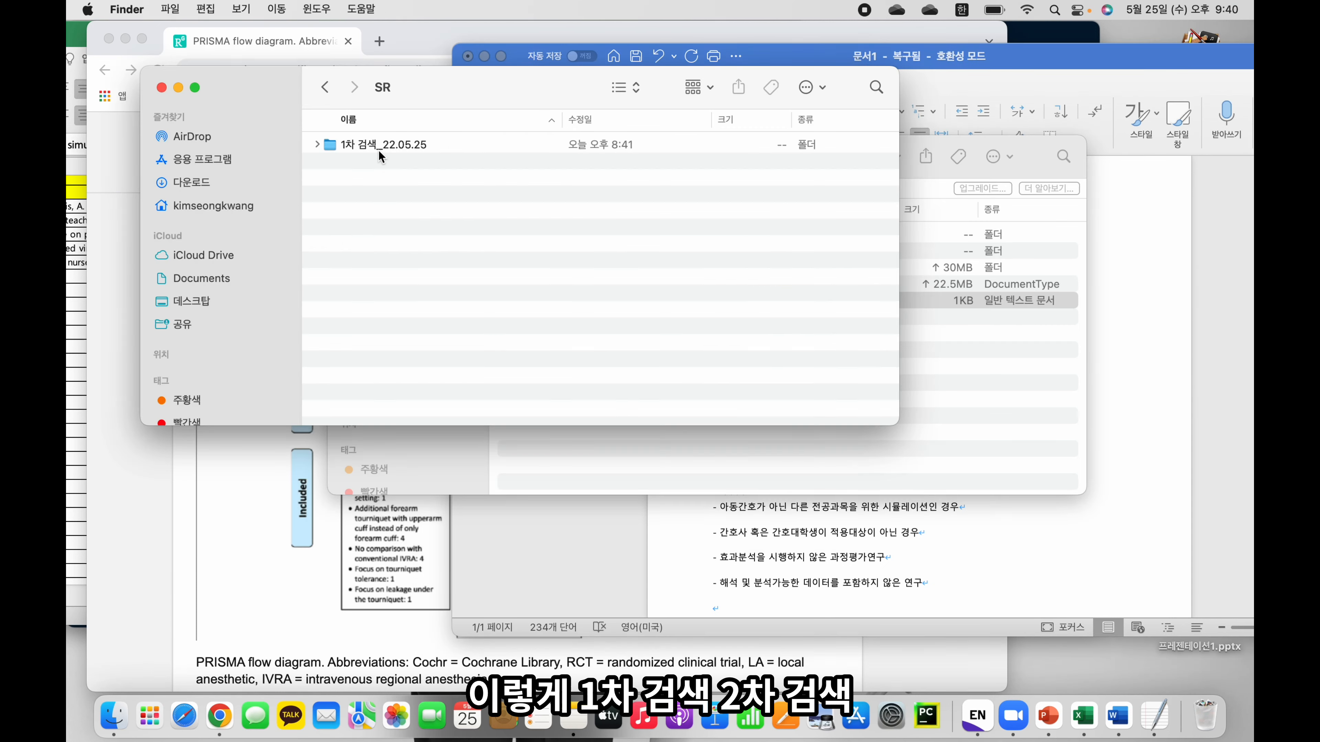
click(379, 149)
click(394, 169)
right_click(396, 169)
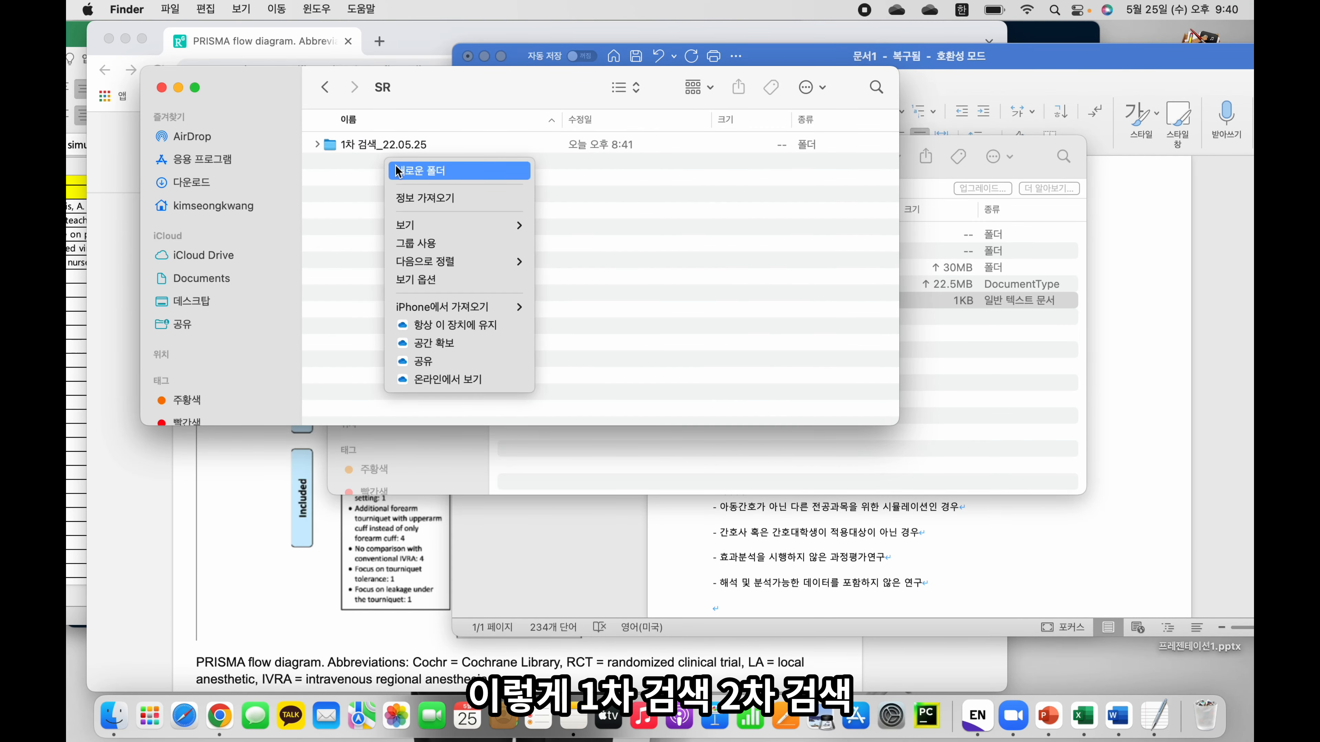
click(396, 170)
text(차 검색)
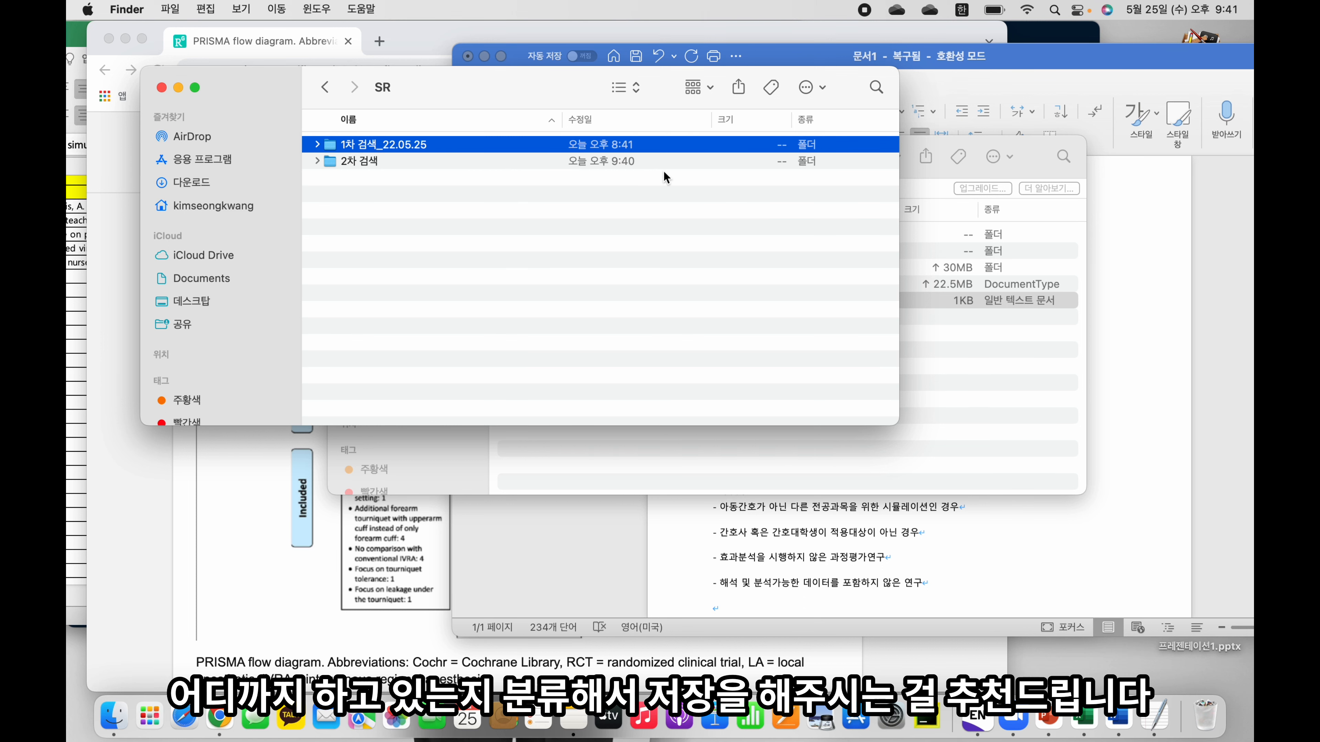
Open the 1차 검색_22.05.25 folder and save the Word notes into it under the name 문헌 검색
double_click(593, 145)
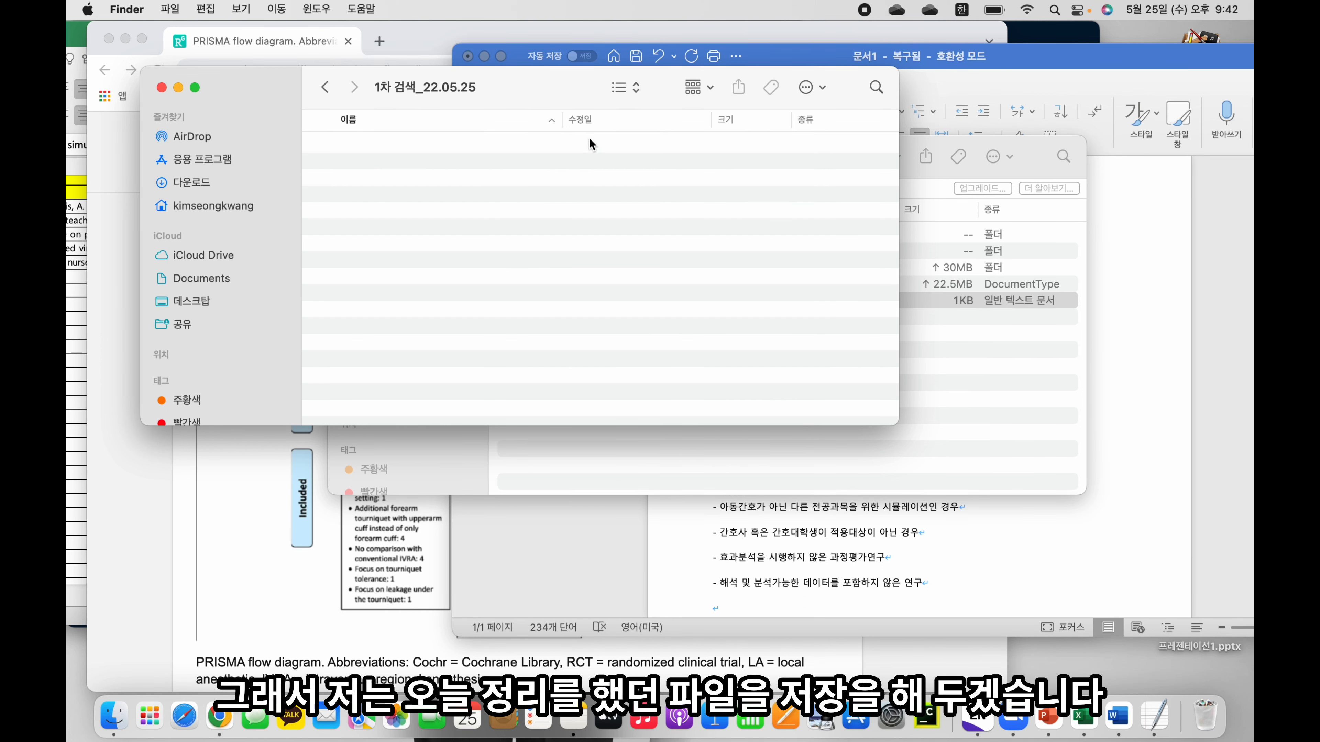
click(789, 59)
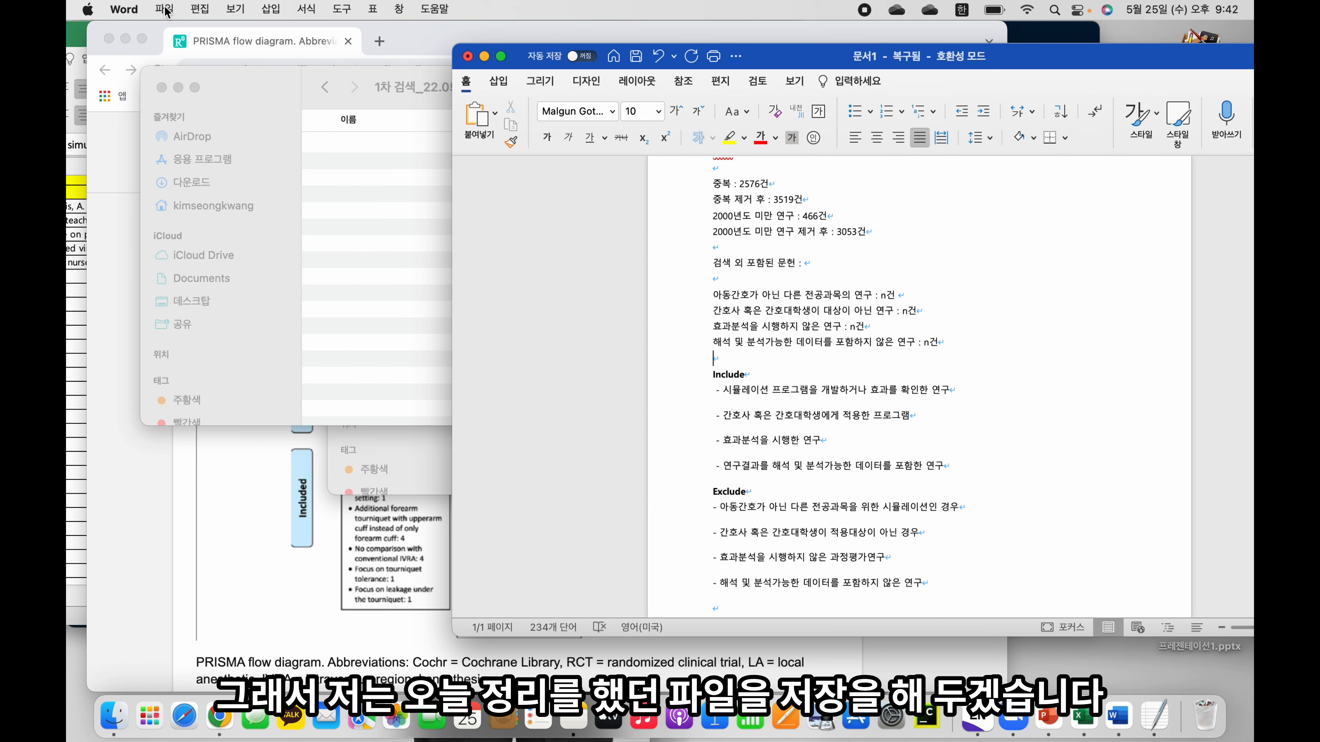
key(super+s)
key(Return)
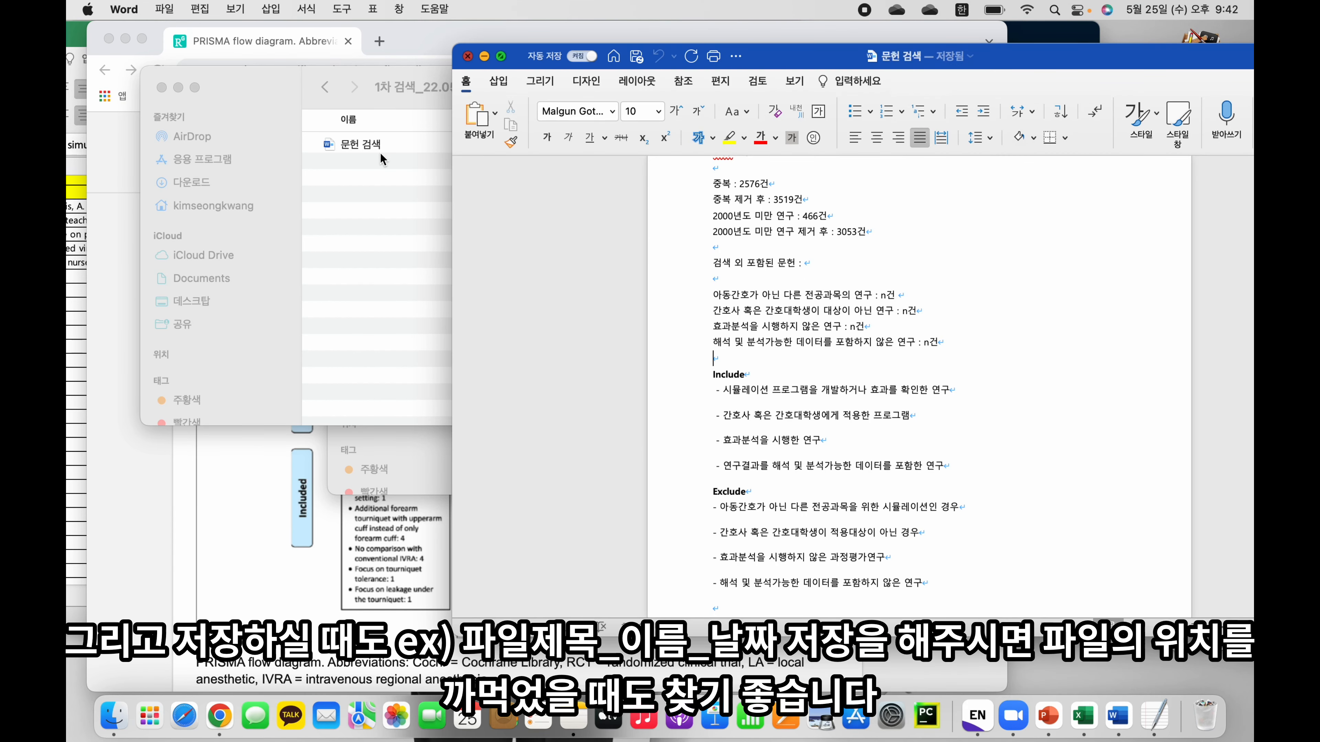
Rename the saved 문헌 검색 document in Finder as VR_Simulation_SK_22.05.25
click(377, 148)
key(Return)
key(BackSpace)
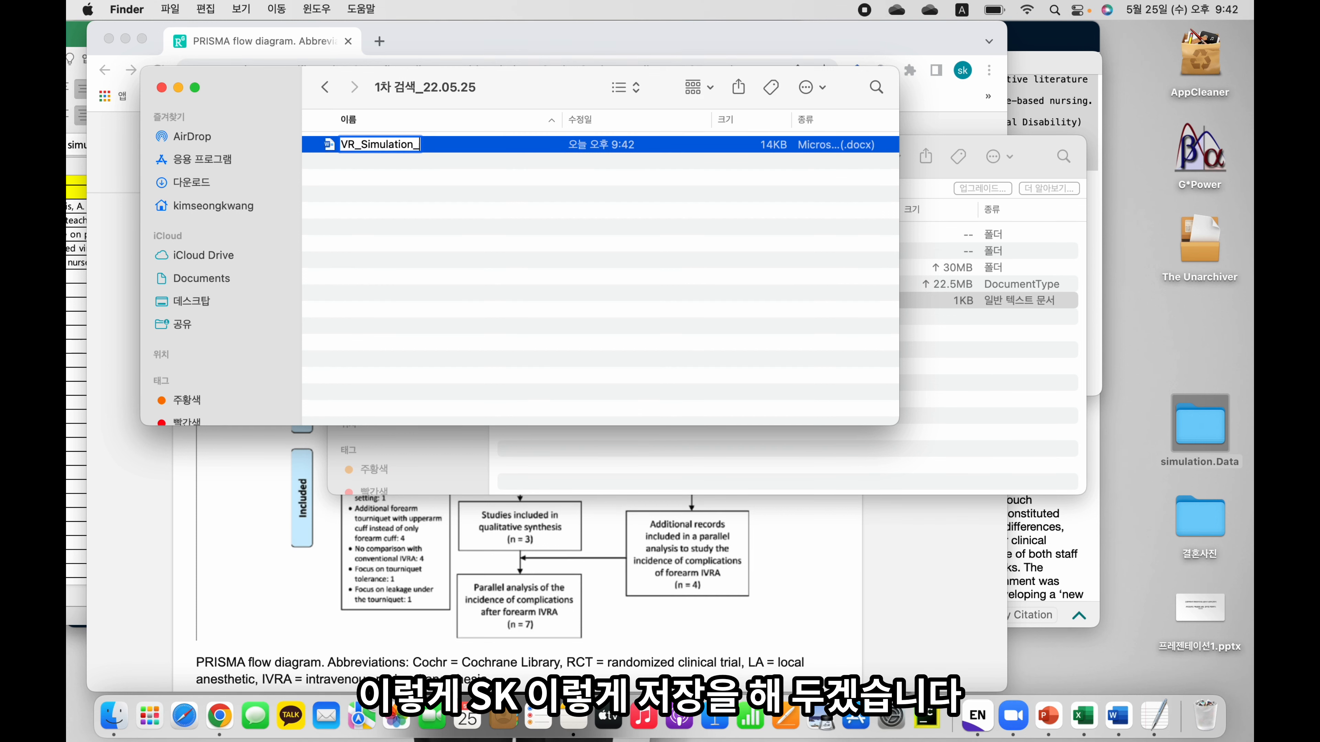
text(SK_22.05.25)
key(Return)
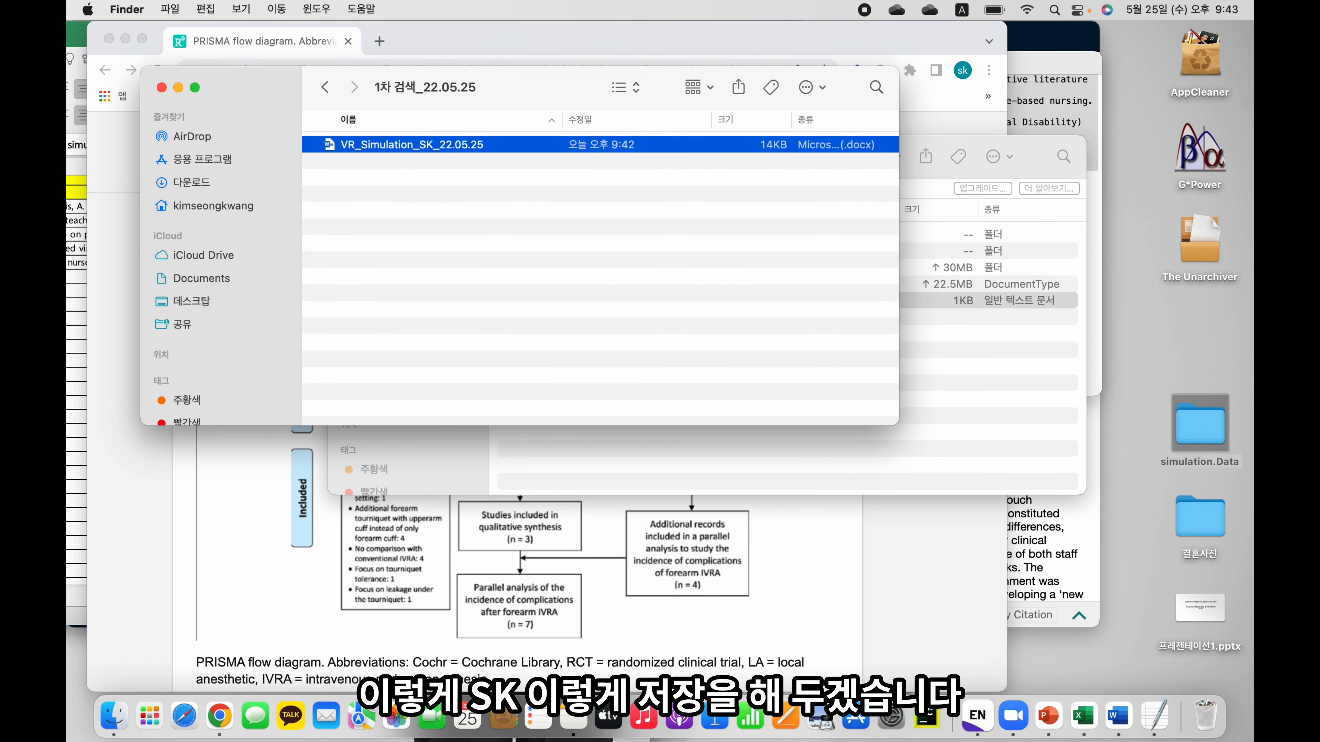
Close the Finder windows showing the 1차 검색_22.05.25 and simulation.Data folders
click(380, 214)
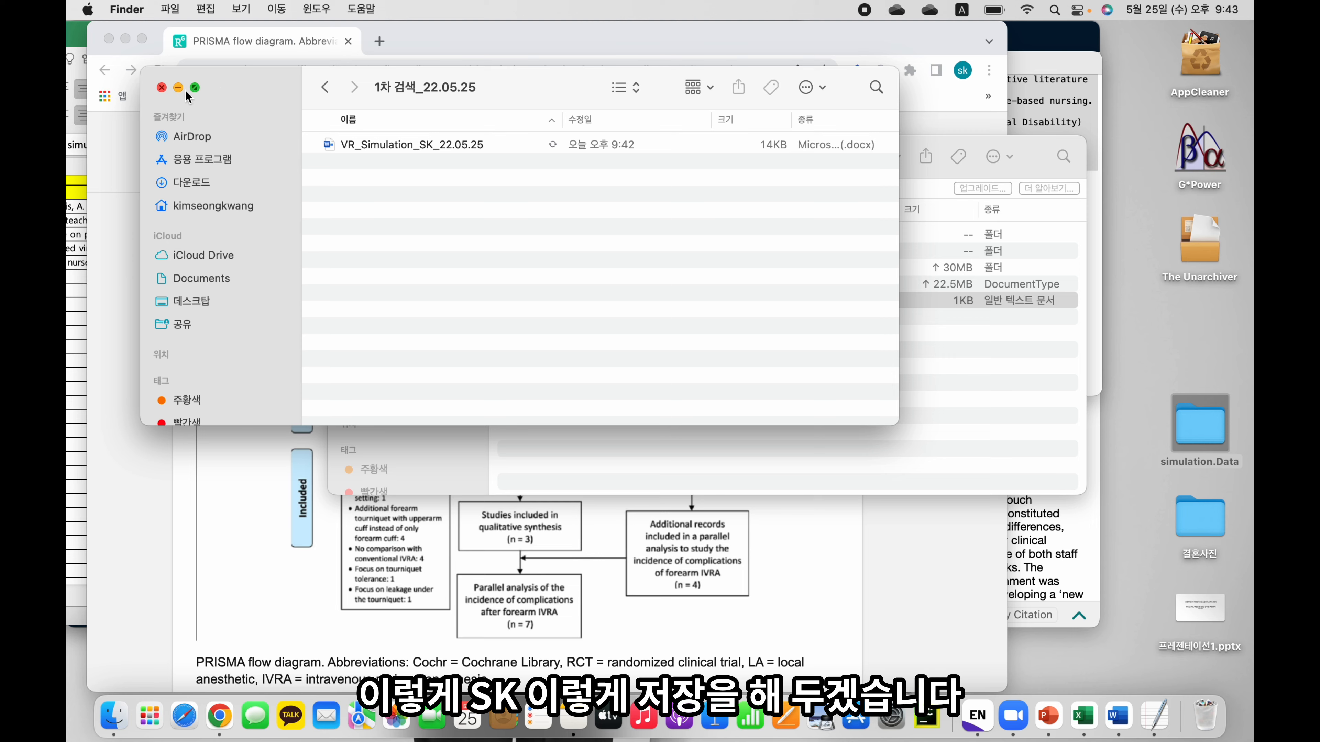
click(161, 87)
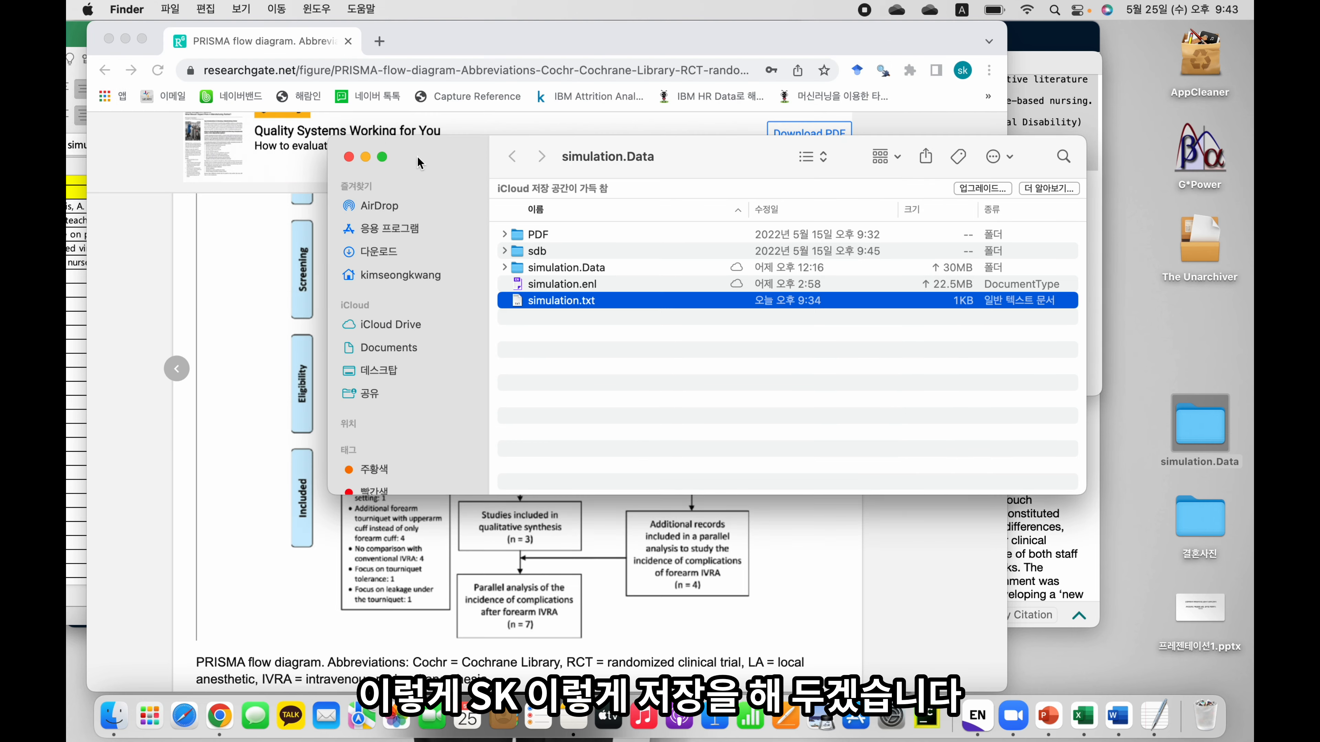
click(348, 157)
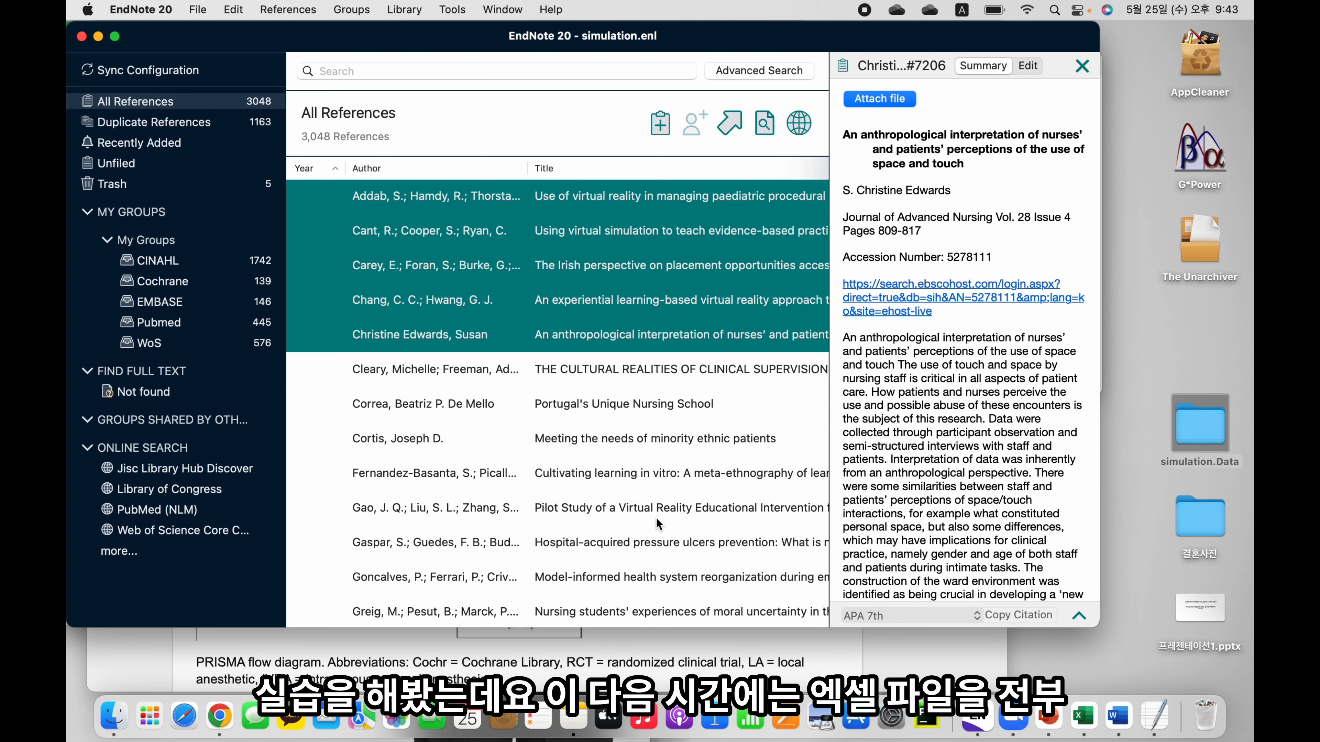
Switch to the Excel screening sheet, move its window fully into view, and select the empty cell C8 below the last reference
click(1084, 717)
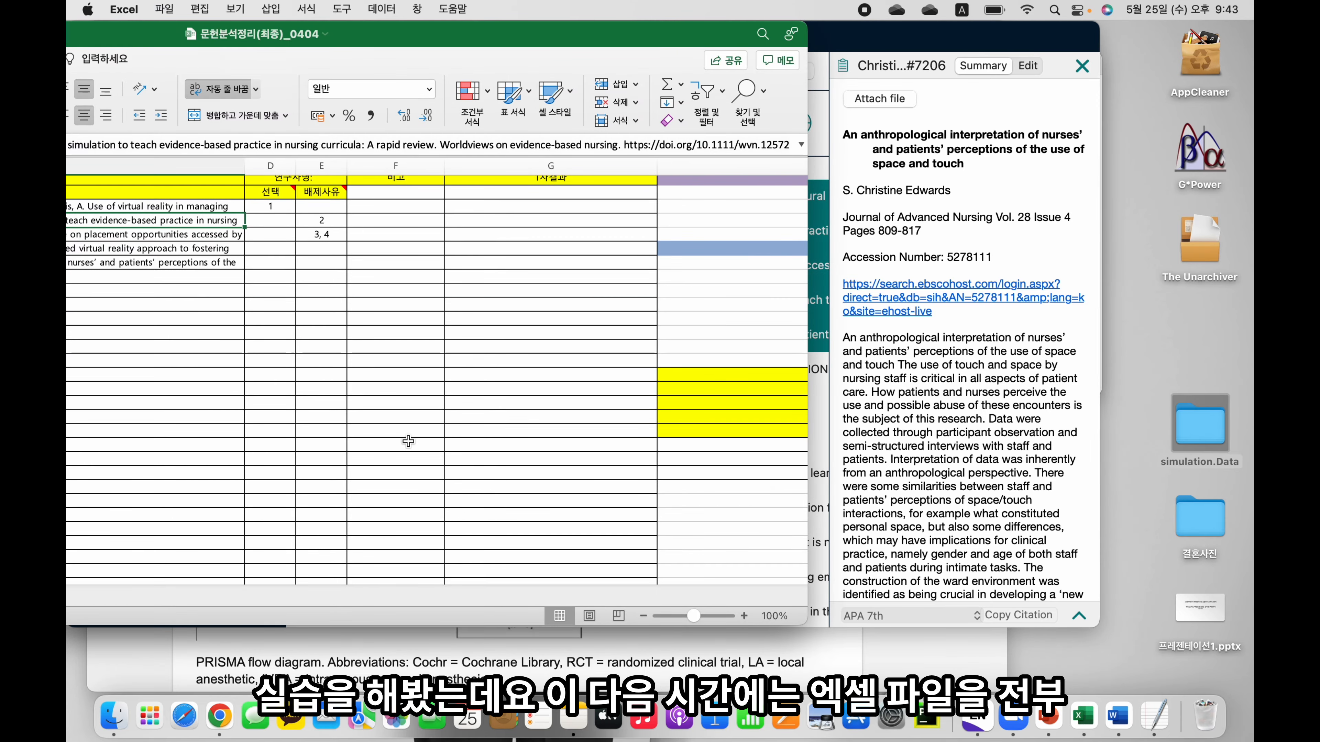
scroll(408, 441, up, 1)
drag(382, 34, 744, 34)
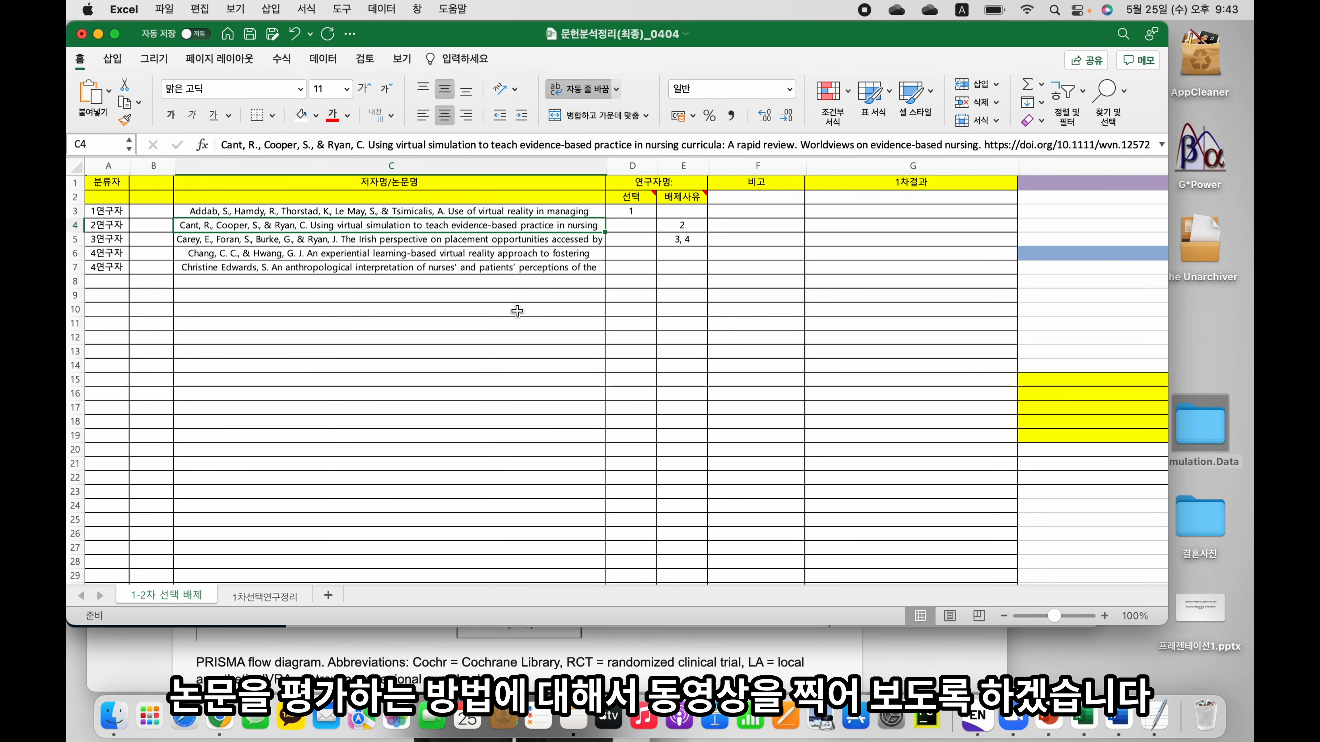
click(453, 282)
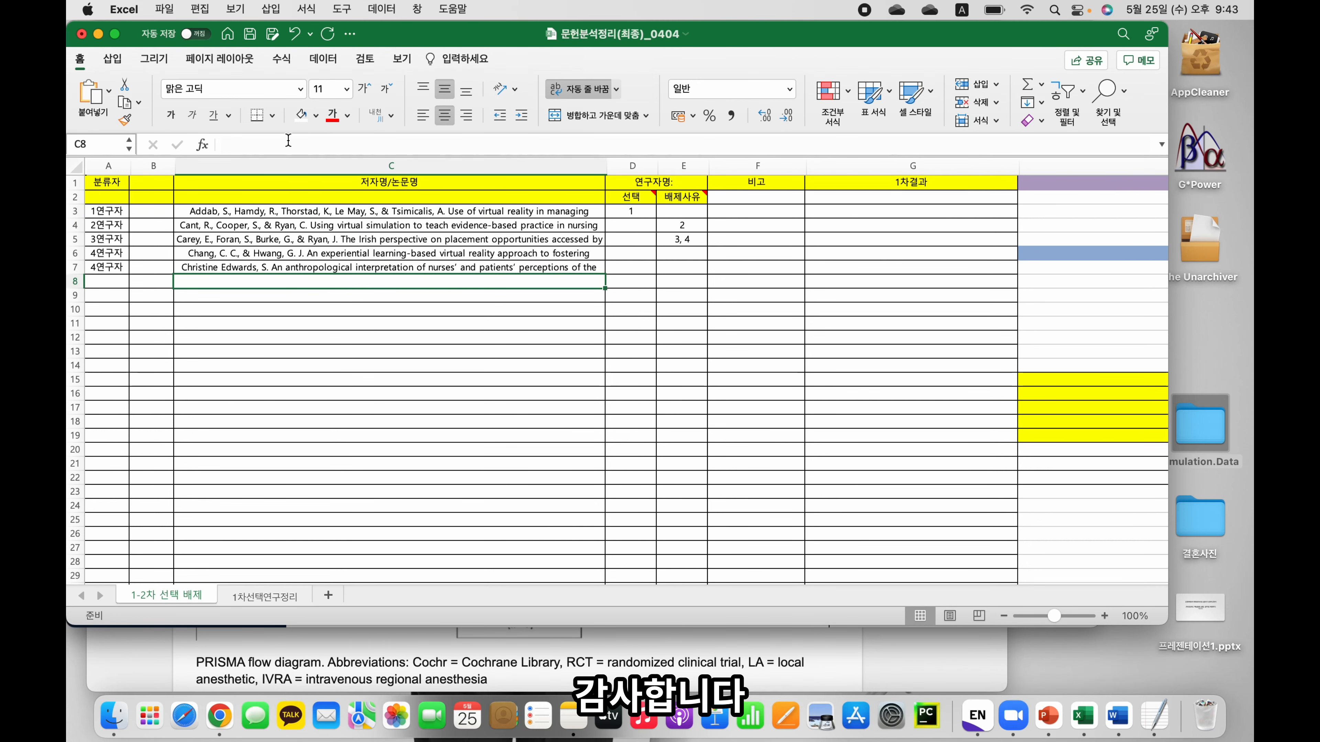